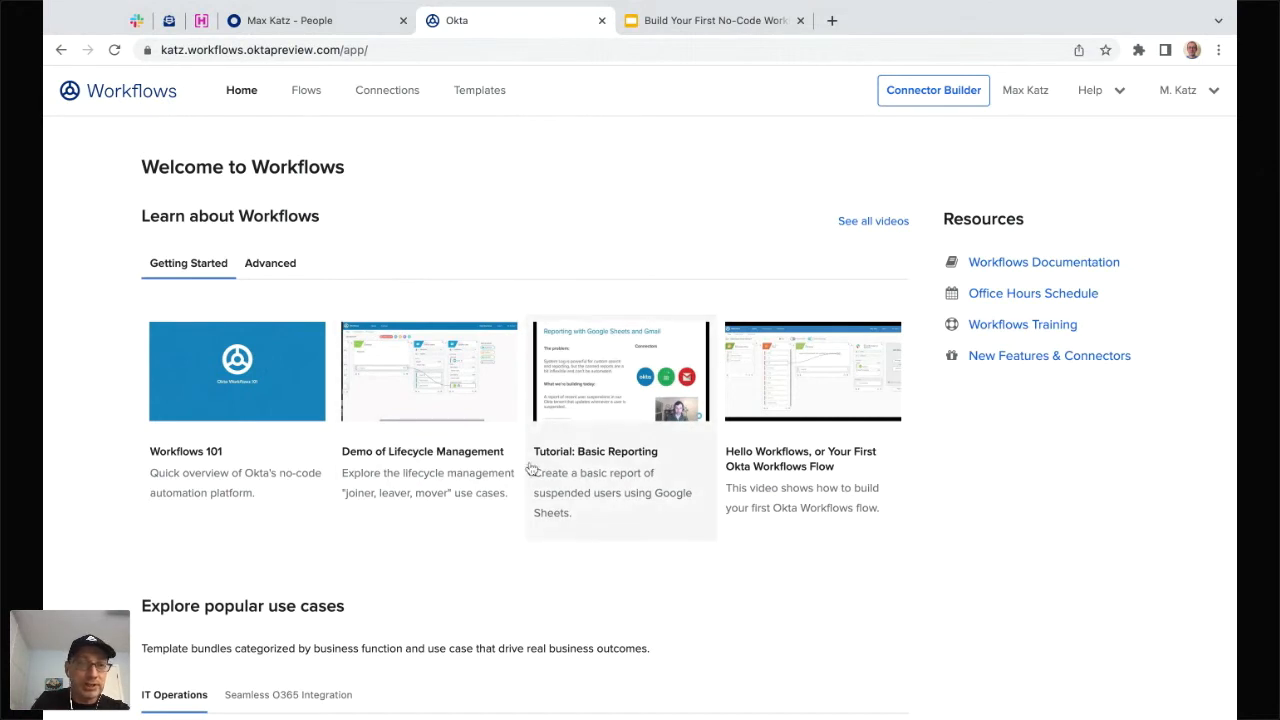
- Go to Flows to see User Deactivated 1 and User Activated 1 in 'First Flow - September 28'
scroll(531, 397, down, 3)
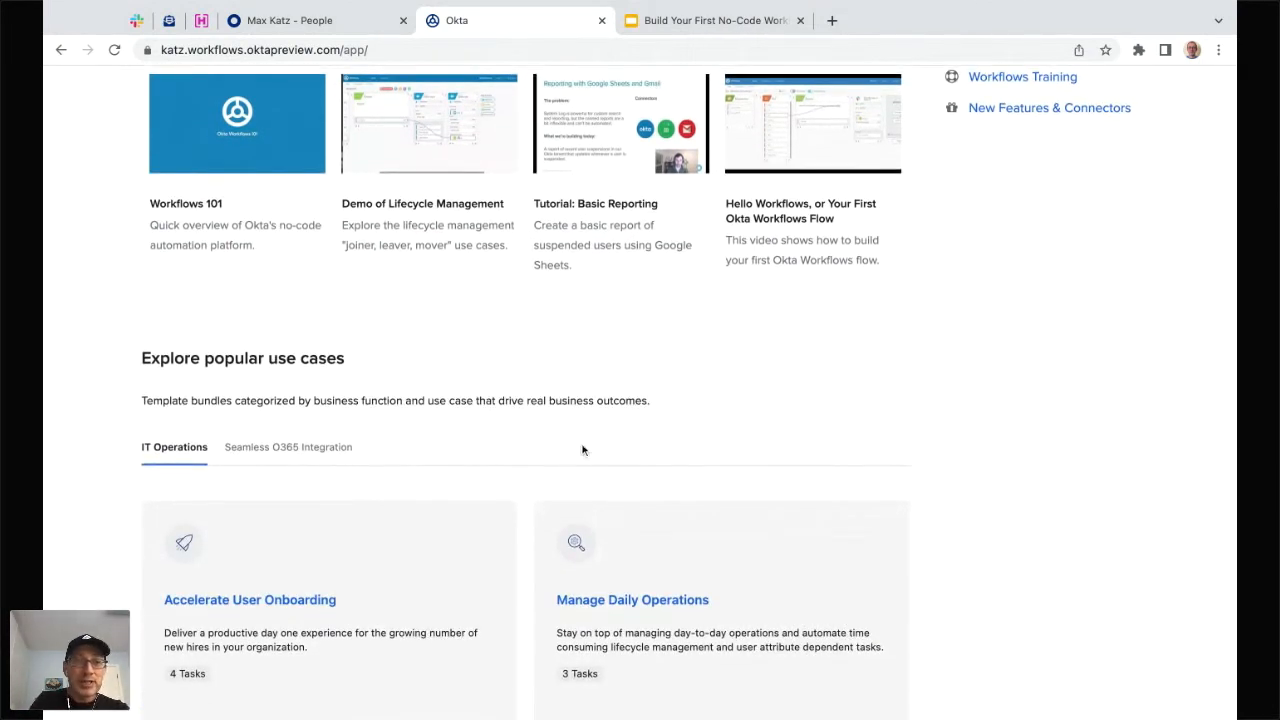
scroll(582, 450, up, 1)
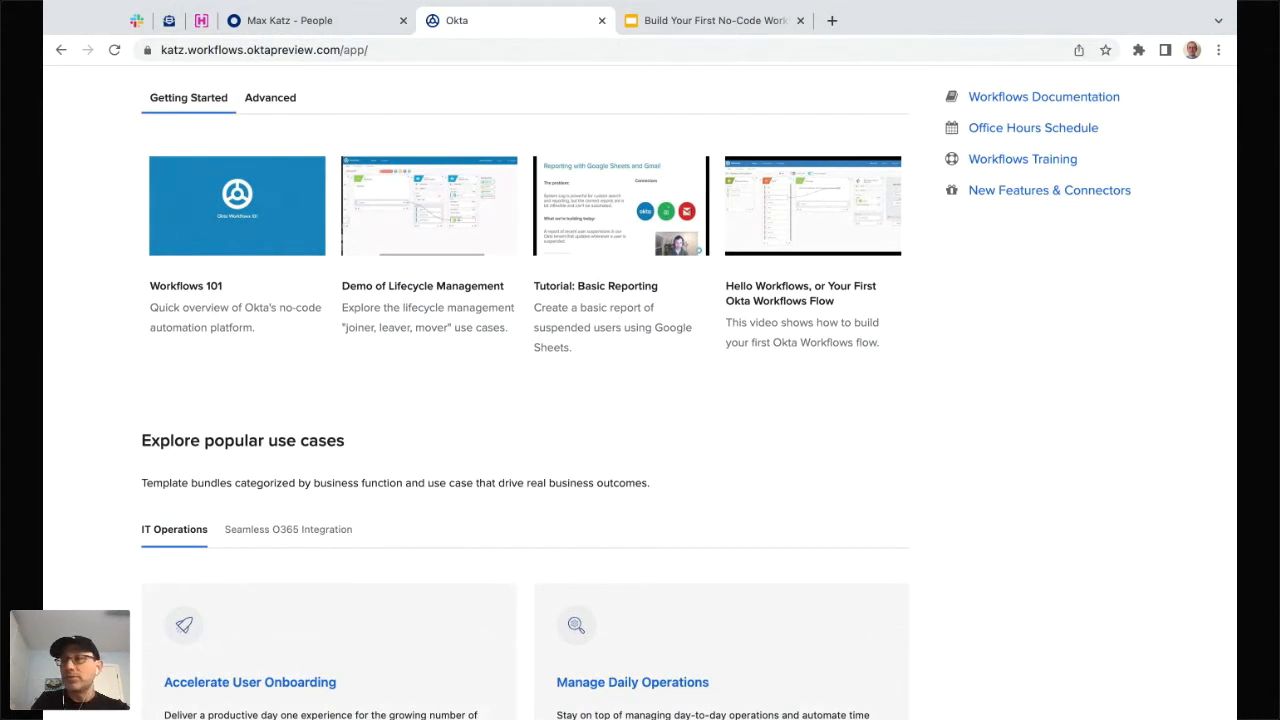
scroll(640, 400, up, 1)
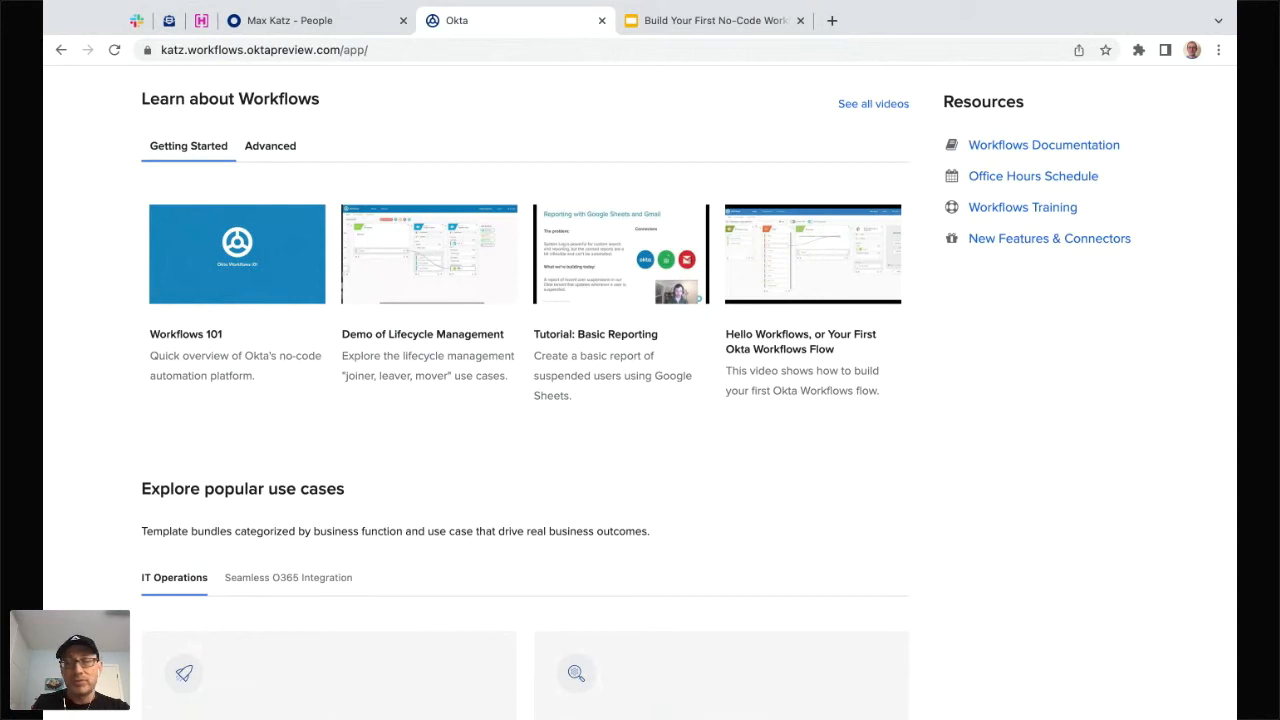
scroll(420, 171, up, 2)
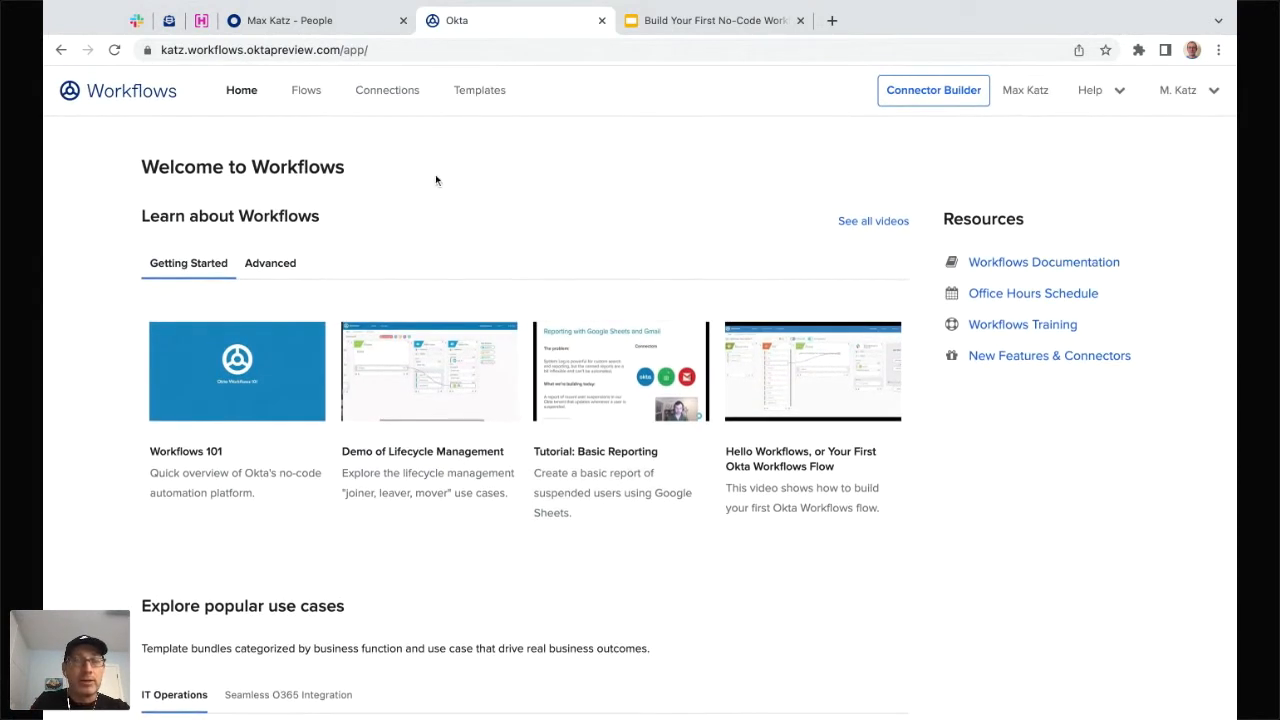
click(306, 92)
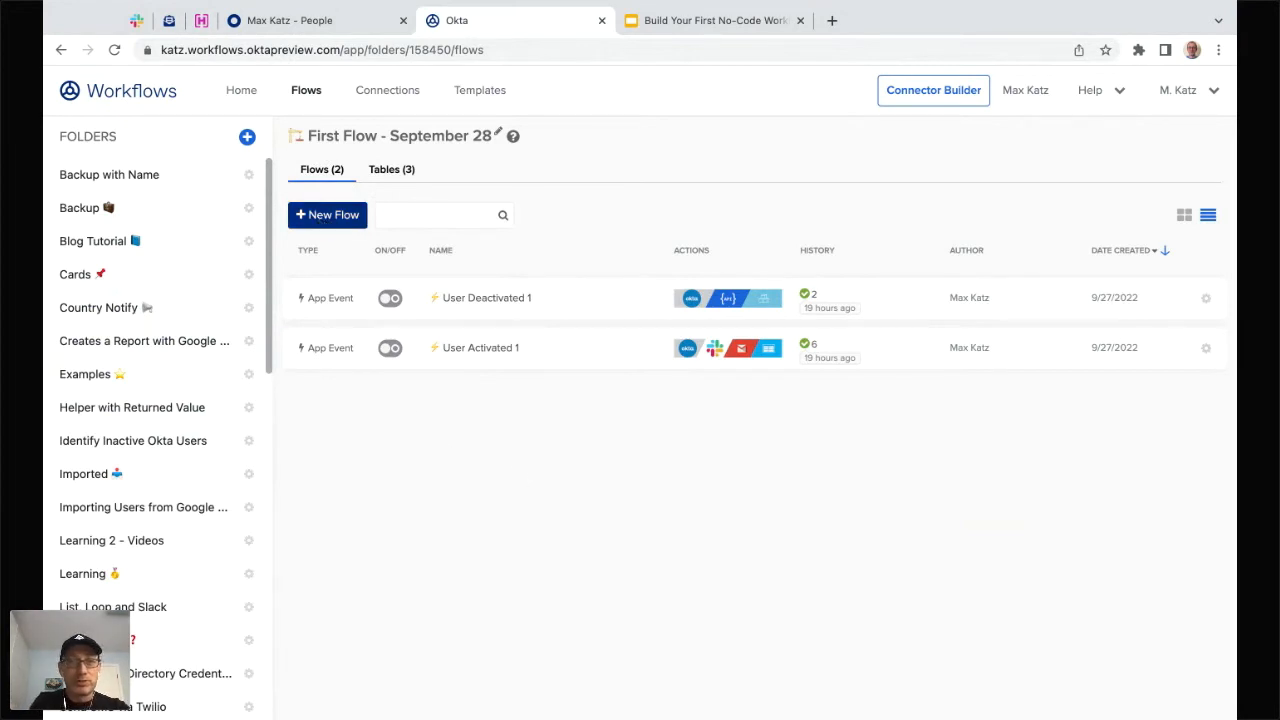
- Create a flow named 'User Activated' with 'Save all data that passes through the Flow?' ticked
click(321, 218)
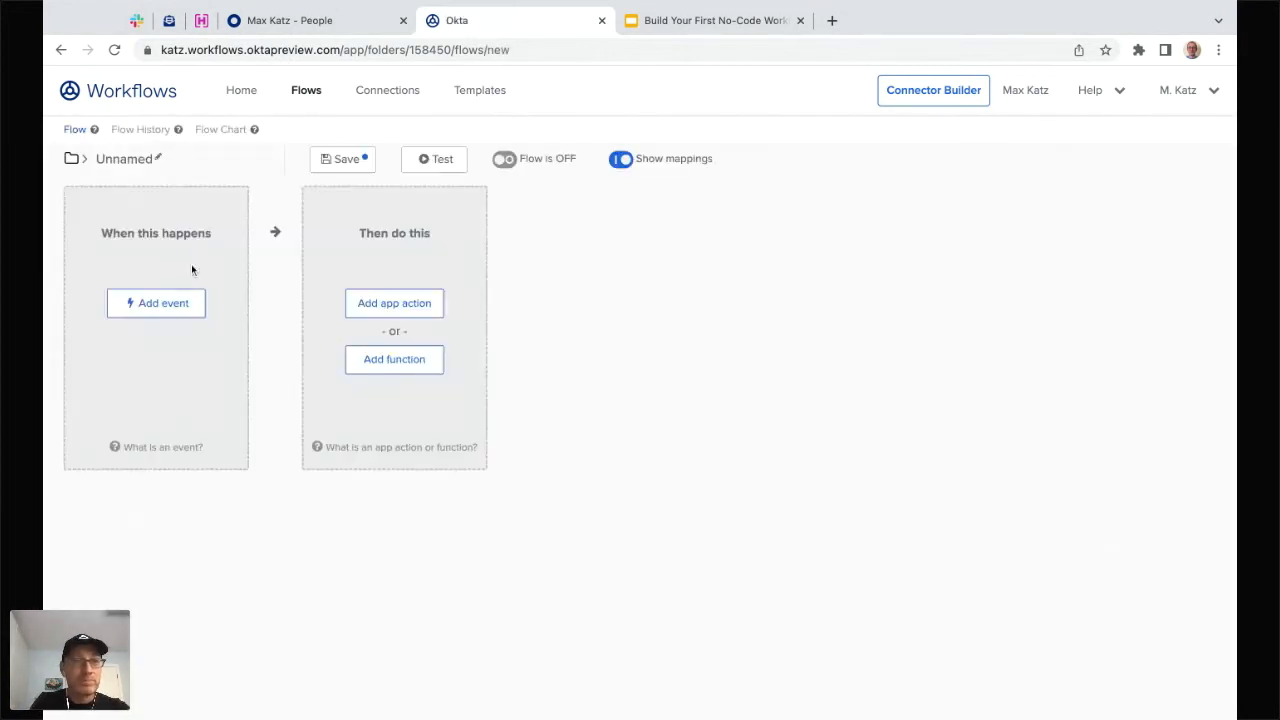
click(130, 160)
text(User Activated)
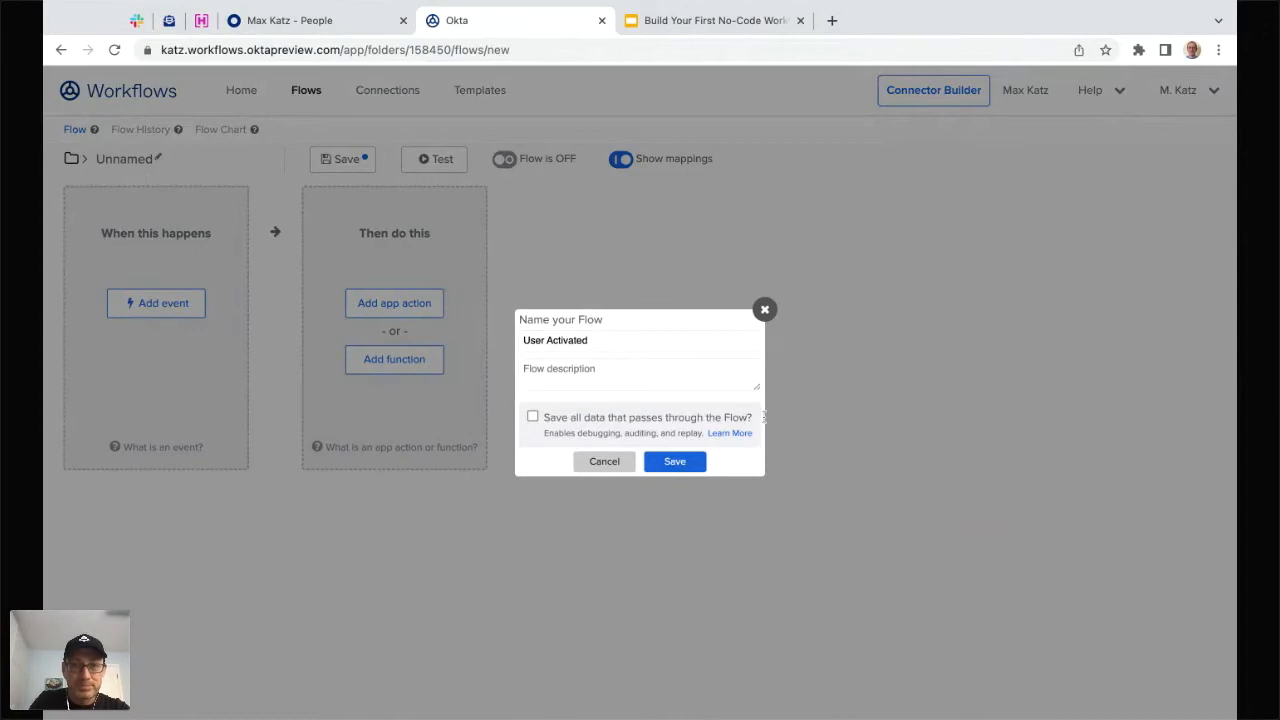
click(533, 418)
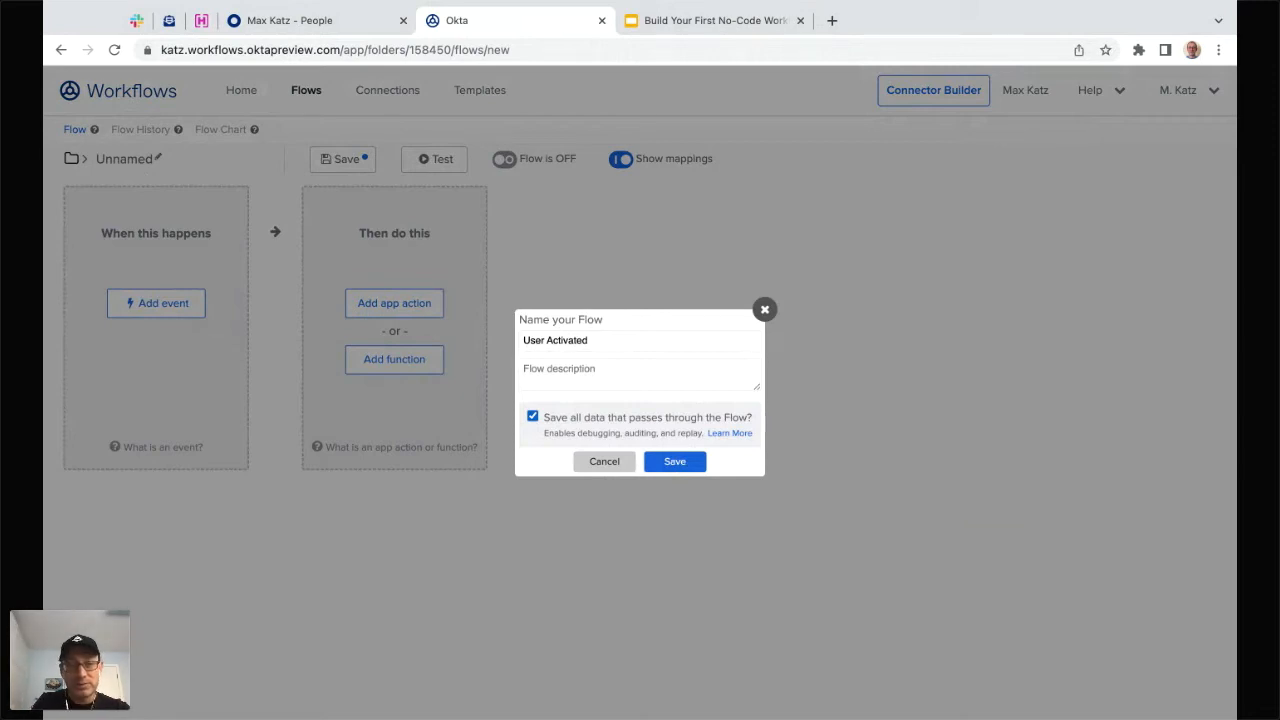
click(674, 462)
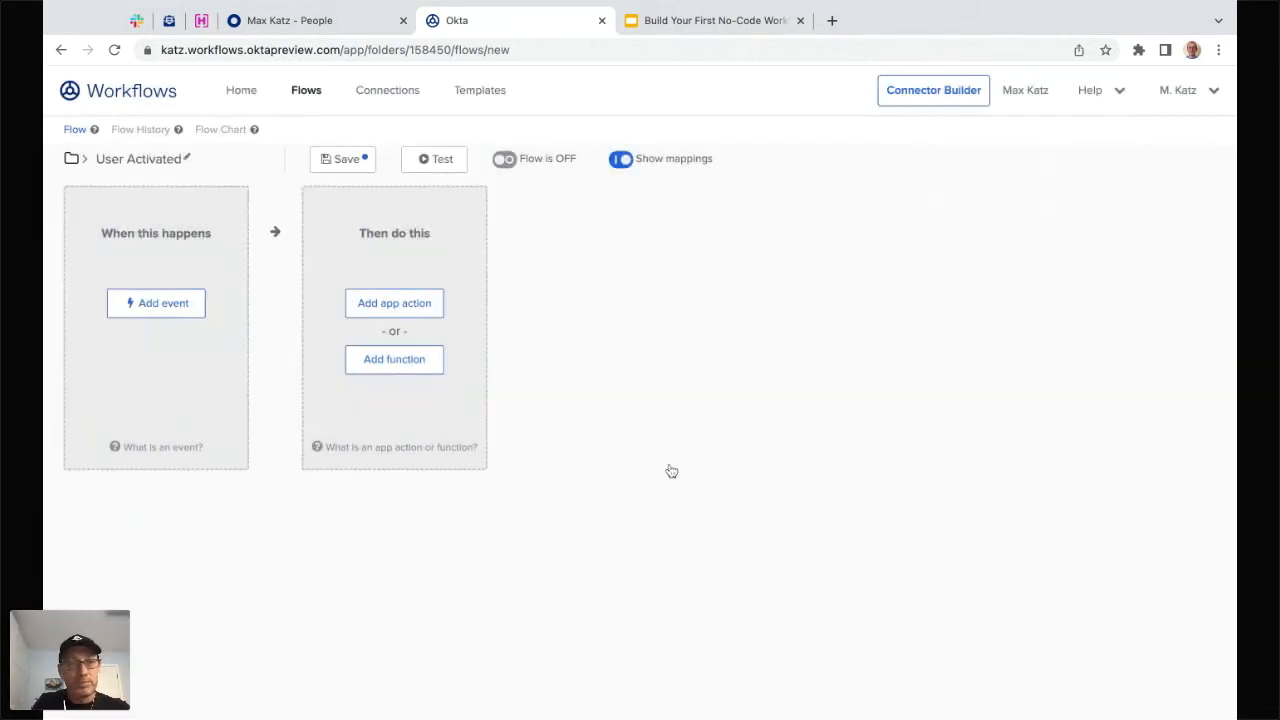
click(148, 165)
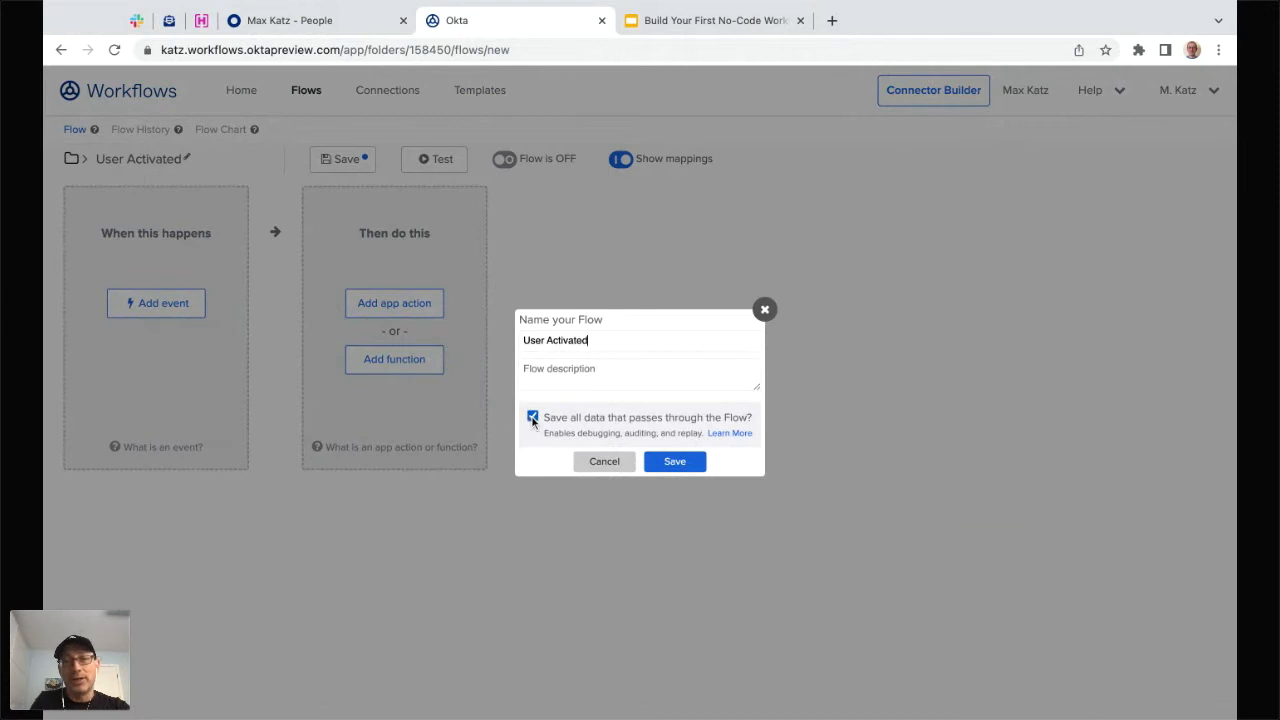
click(675, 464)
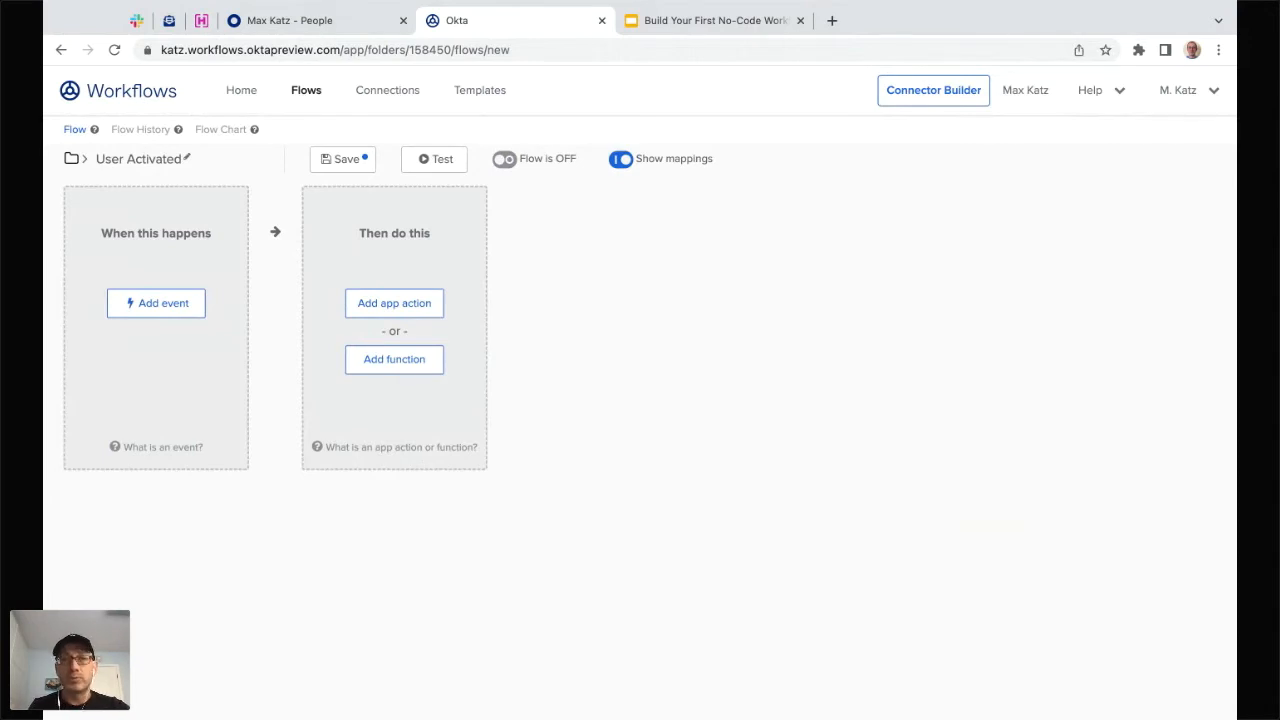
- Set the Okta 'User Activated' event, found by searching 'acti', as the flow's trigger
click(177, 310)
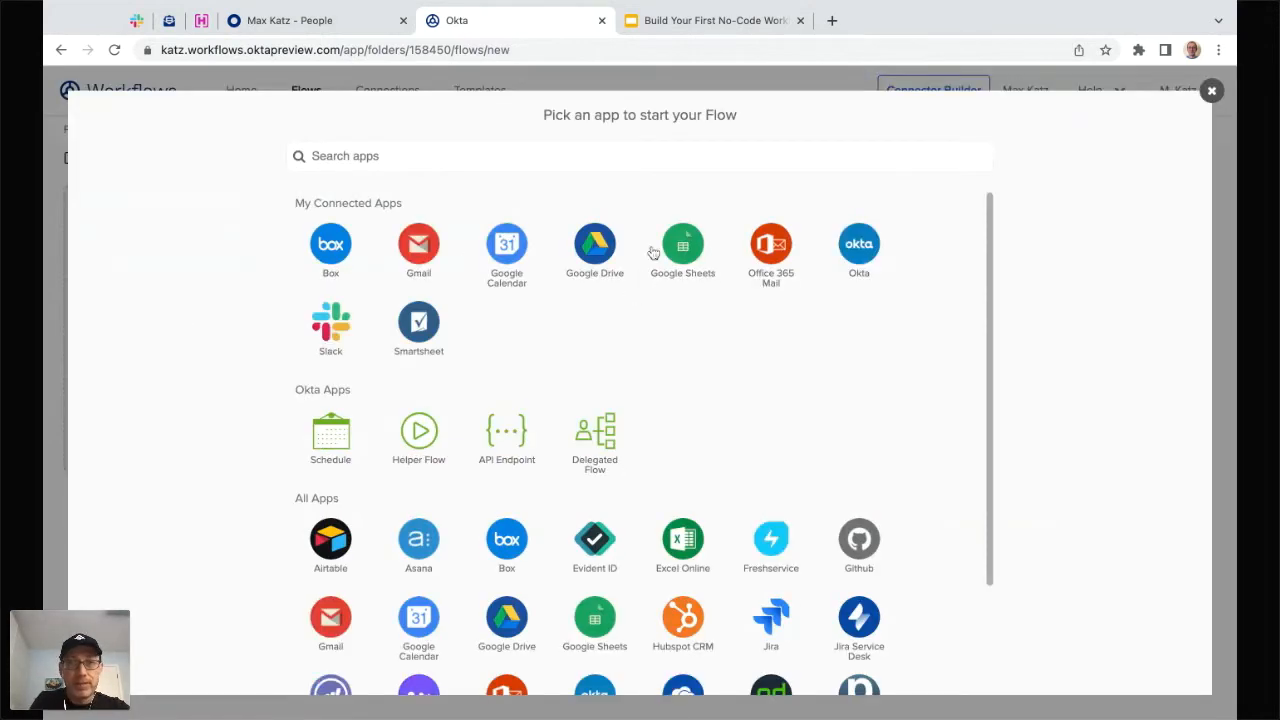
click(865, 261)
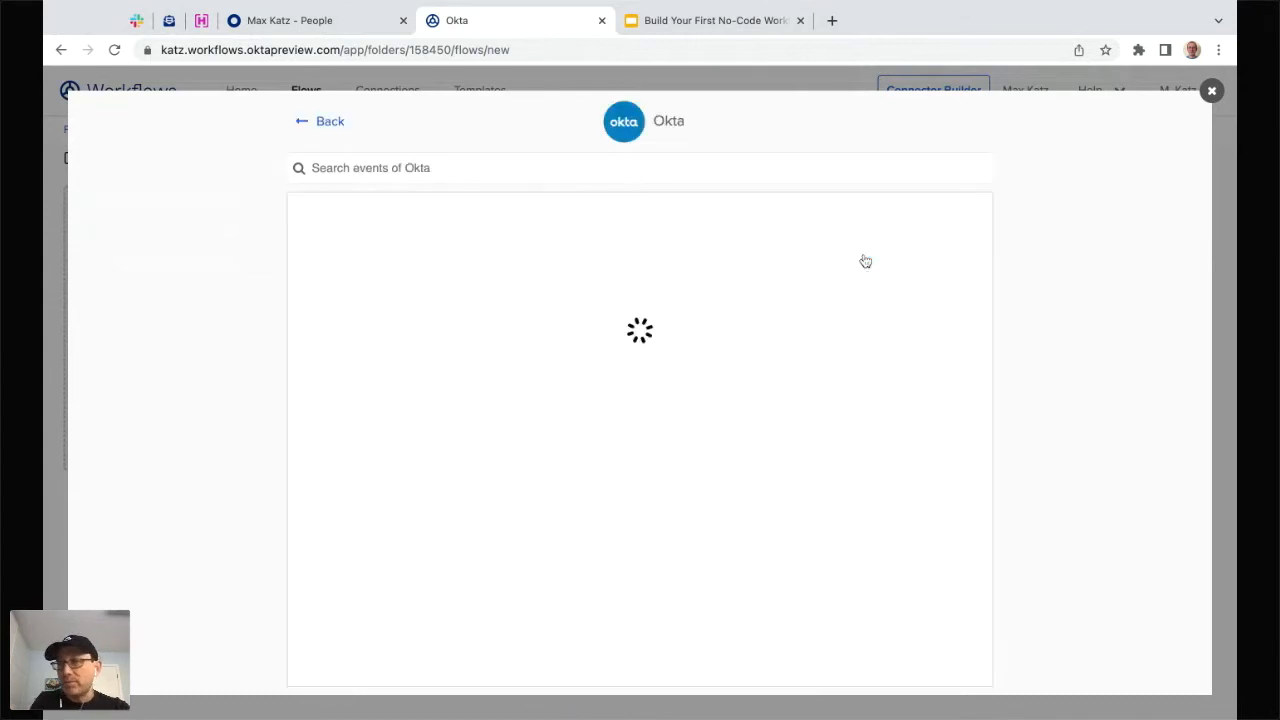
click(503, 169)
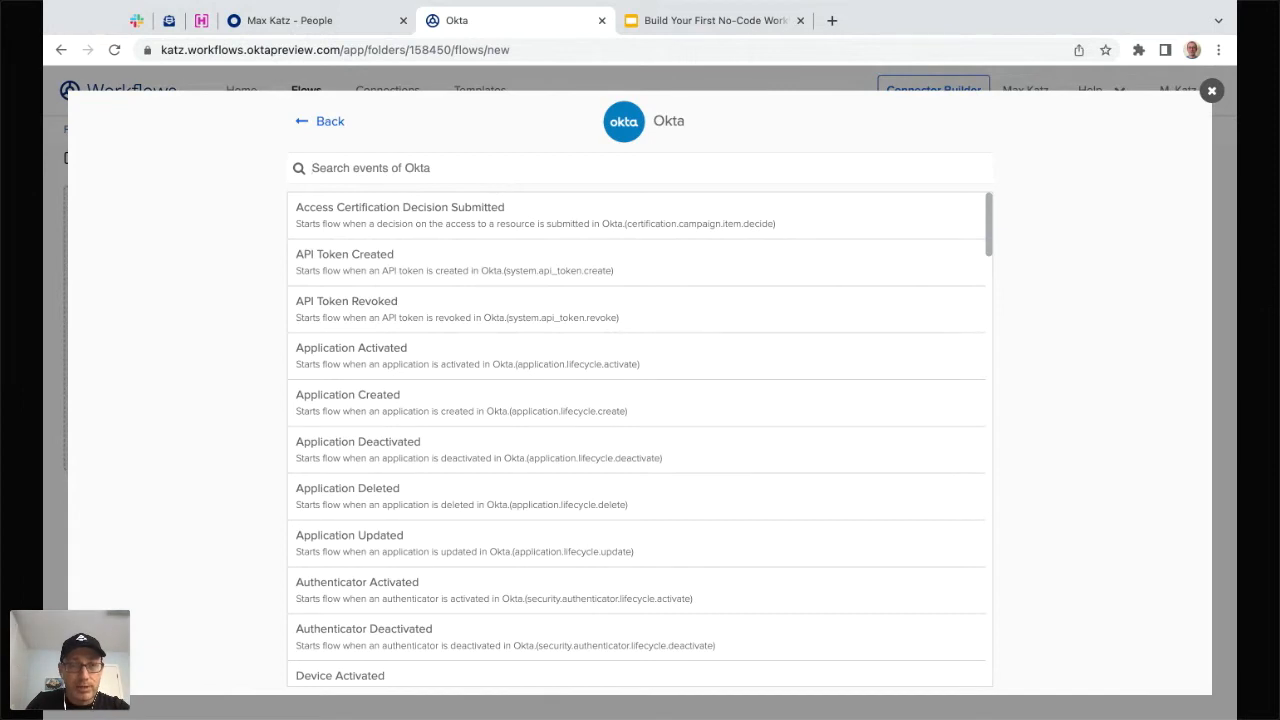
text(acti)
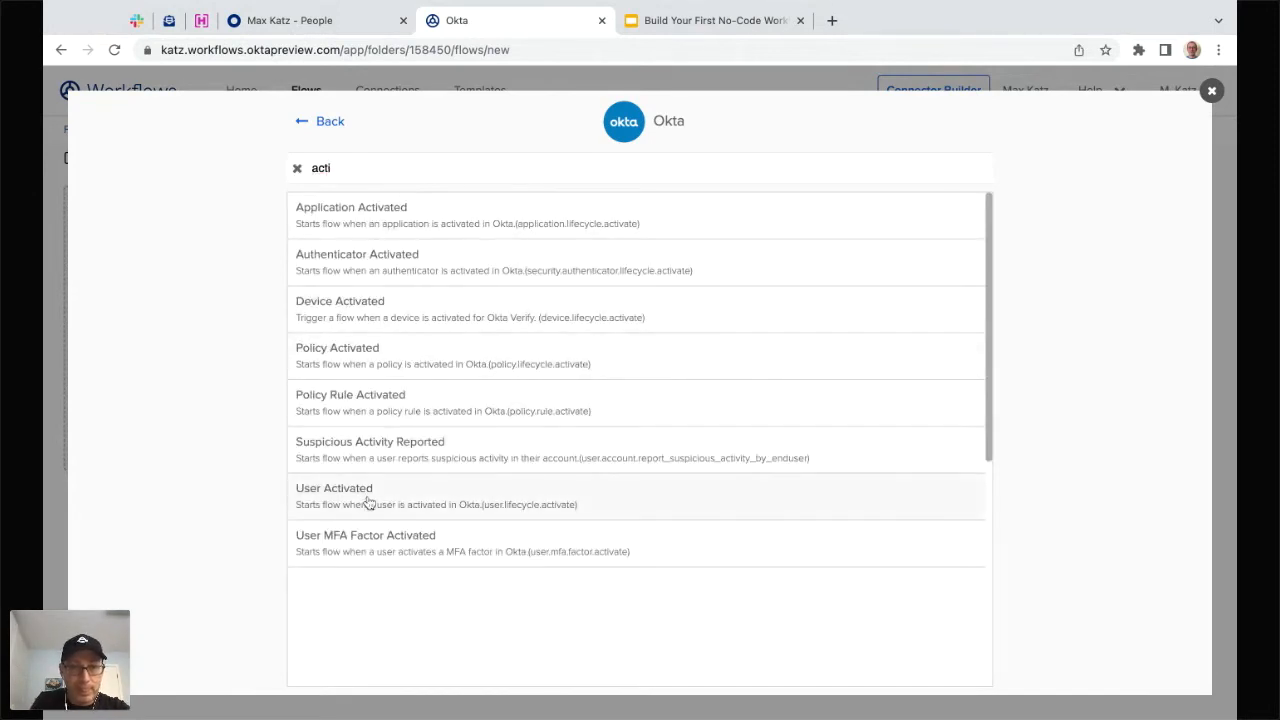
click(368, 503)
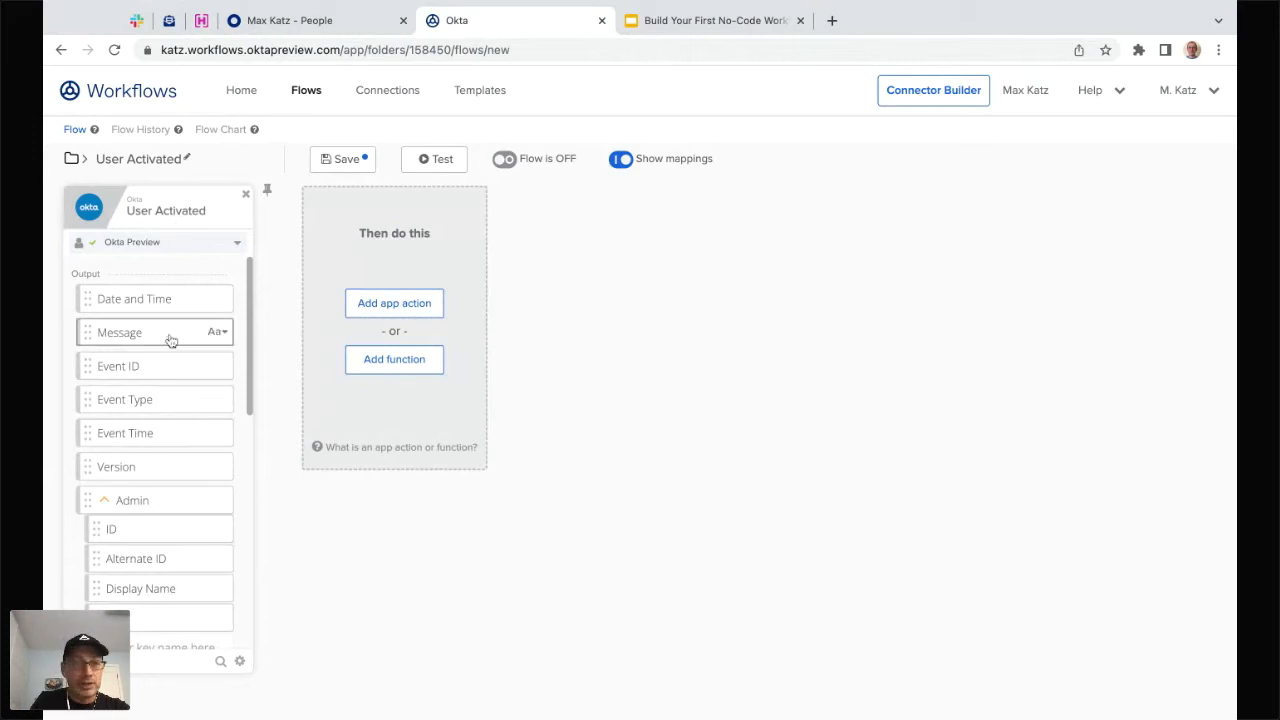
scroll(165, 360, down, 1)
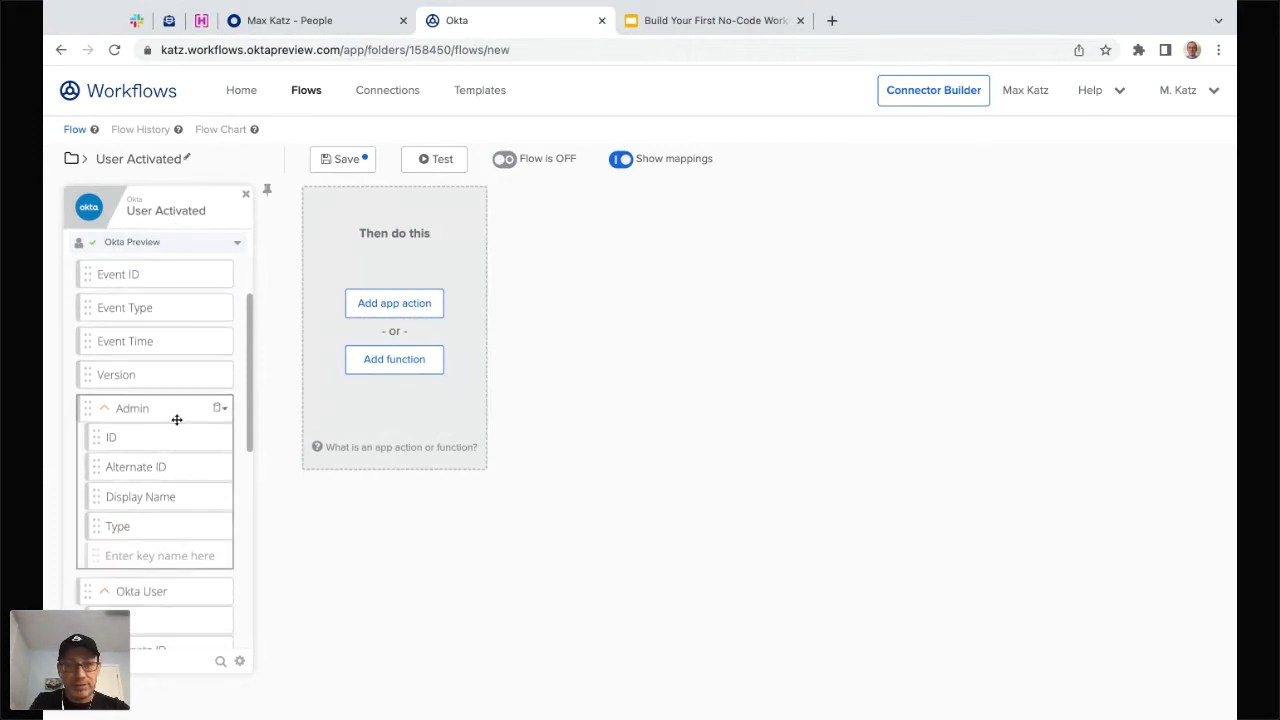
scroll(171, 417, down, 1)
scroll(171, 450, down, 2)
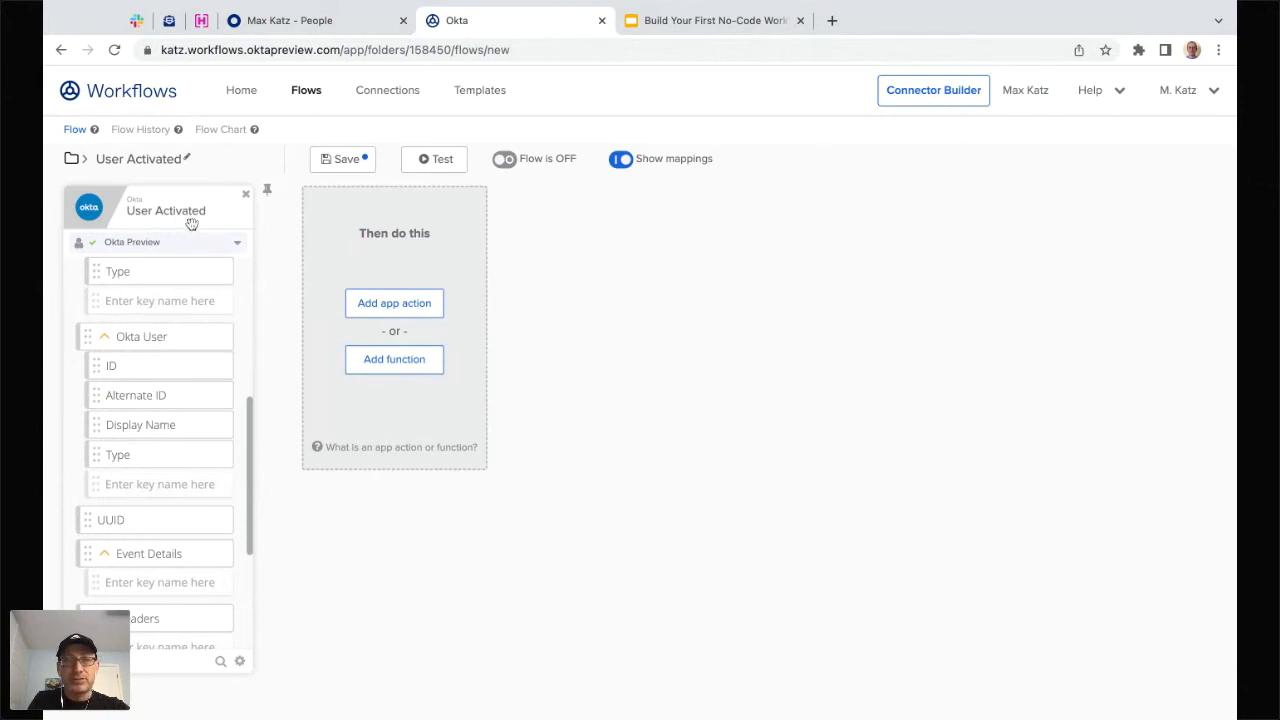
- Add an Okta app action, searching 'rea' and choosing Read User
click(402, 313)
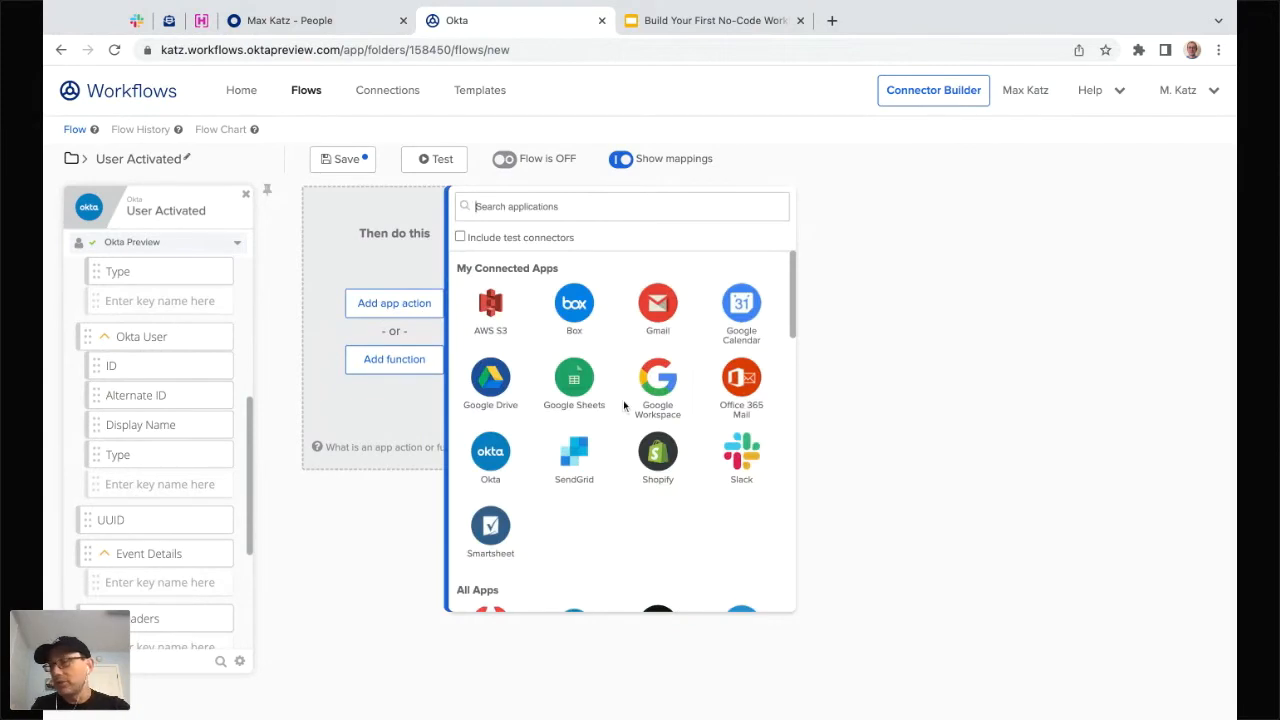
scroll(647, 385, down, 2)
scroll(647, 385, down, 8)
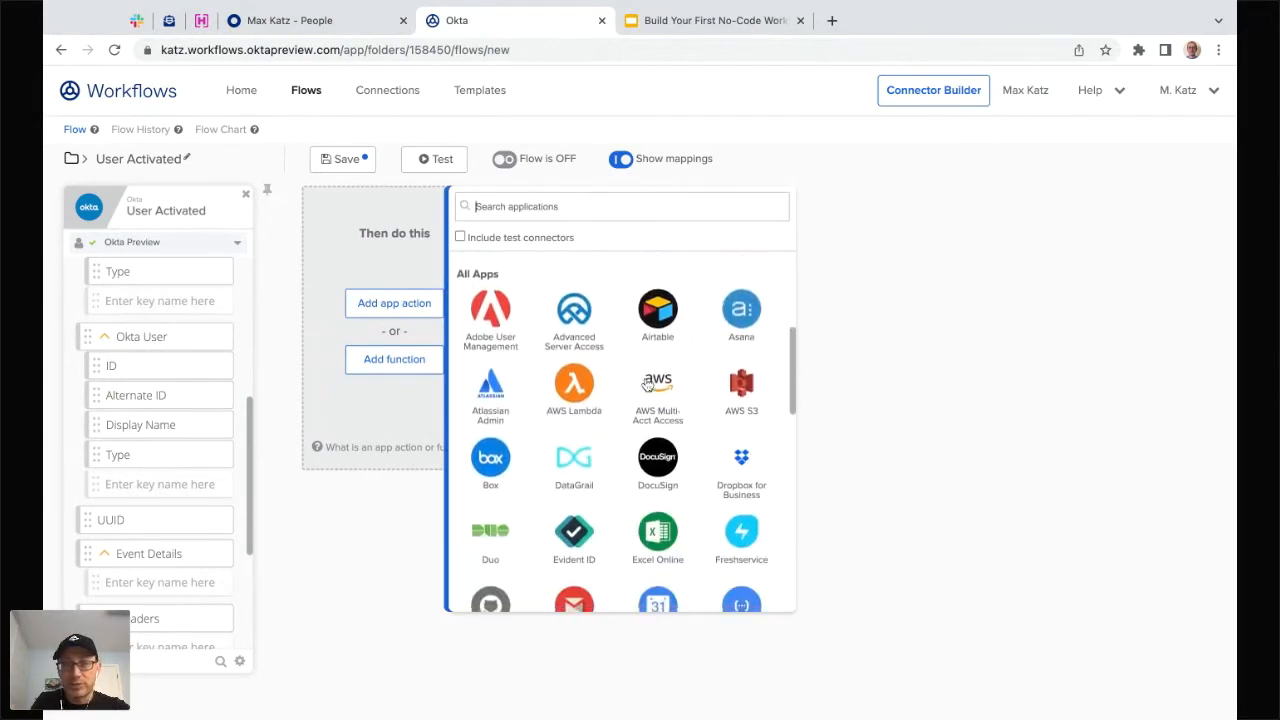
scroll(620, 430, down, 3)
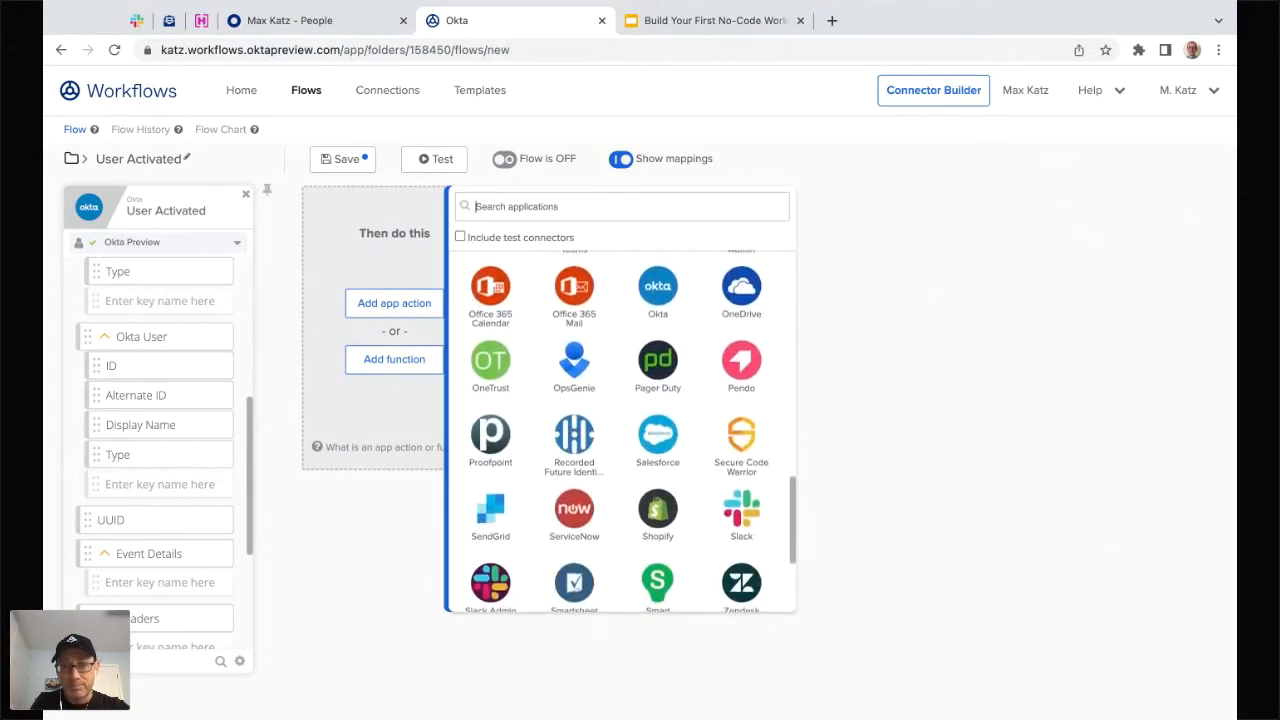
scroll(620, 430, up, 8)
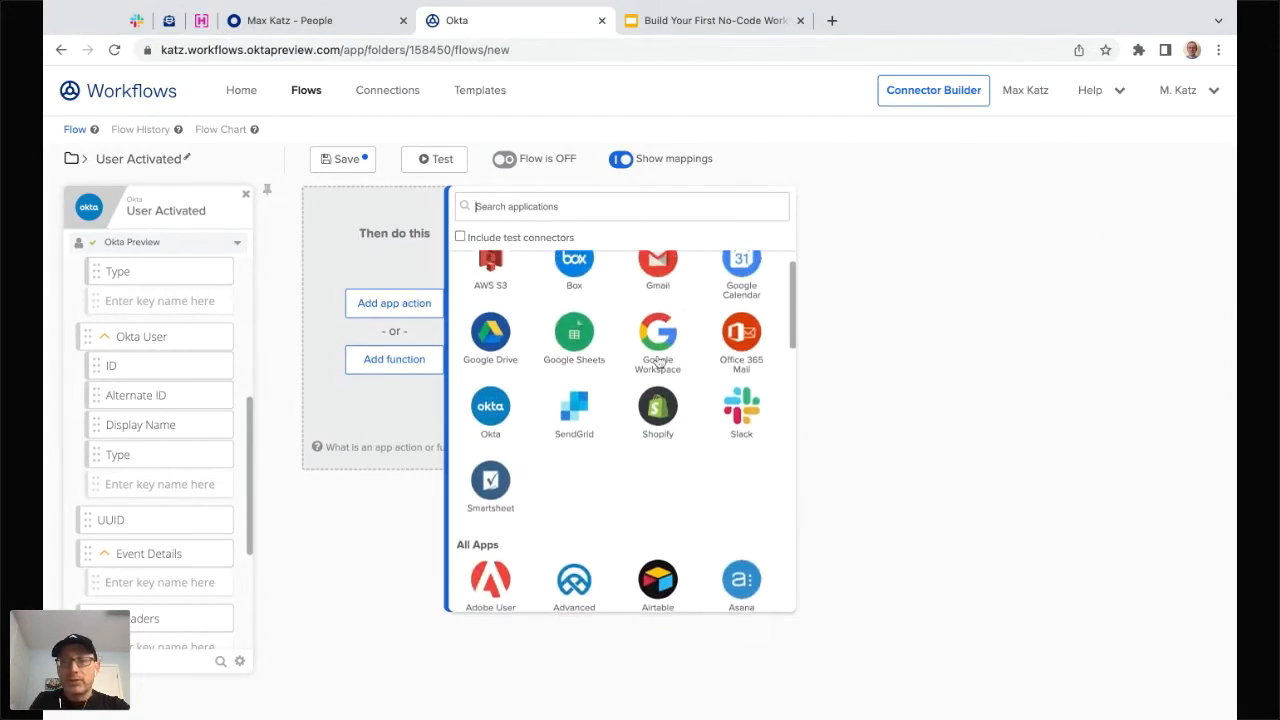
scroll(657, 363, up, 1)
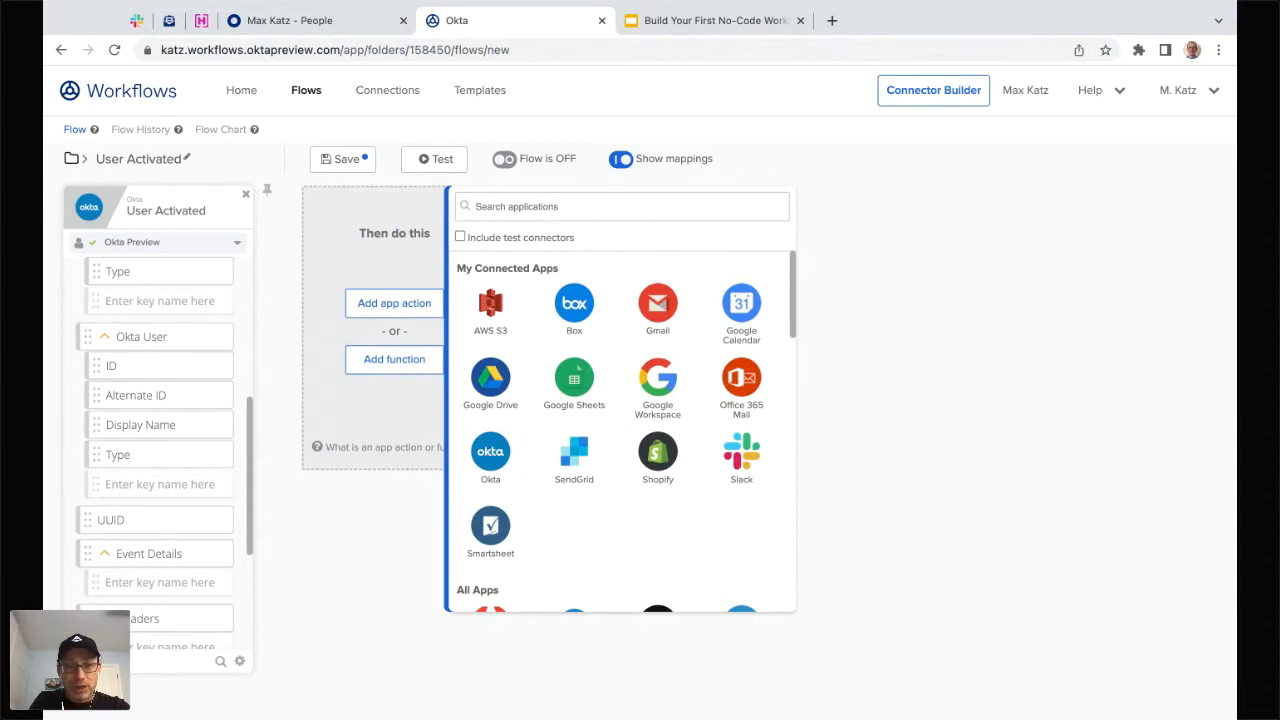
click(490, 456)
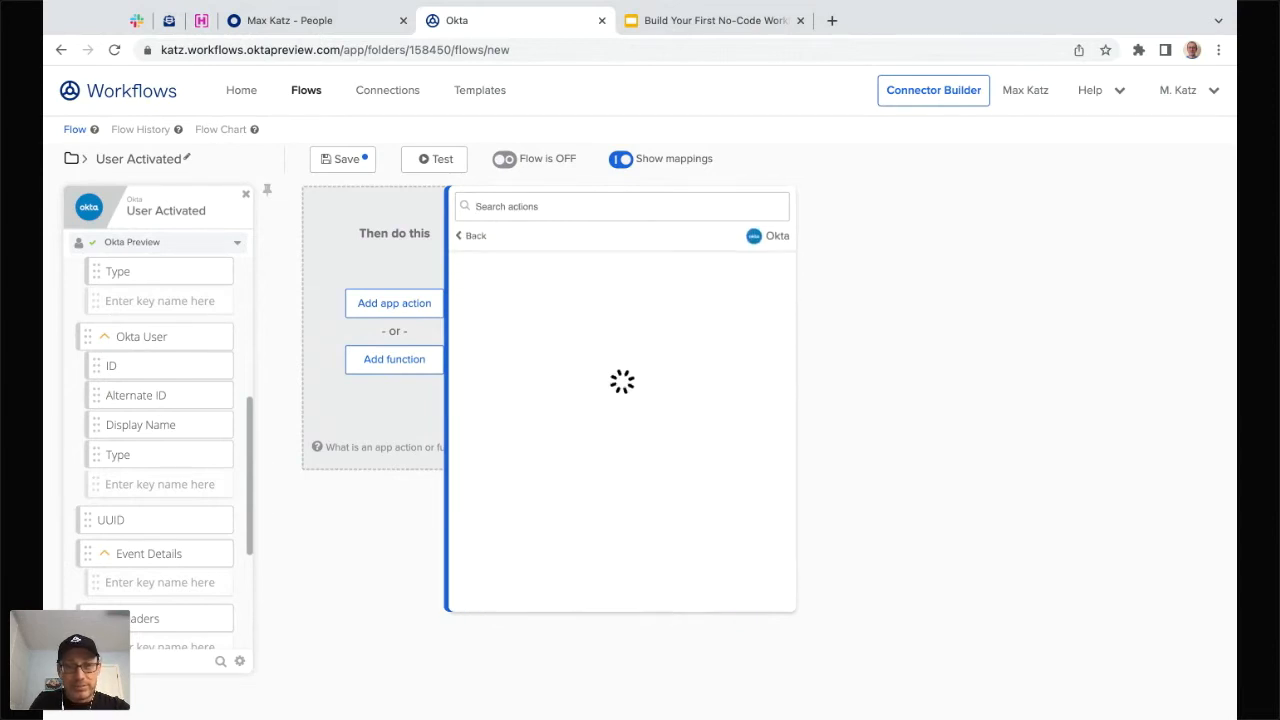
click(593, 208)
text(rea)
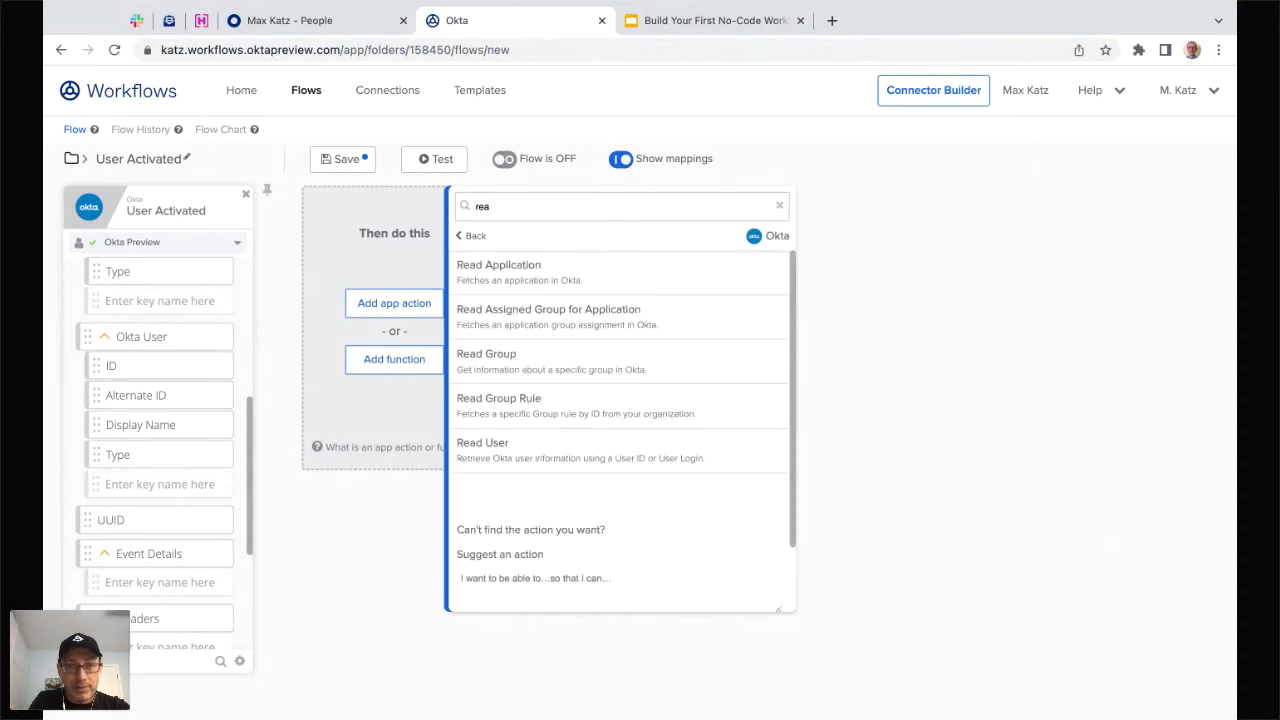
click(533, 451)
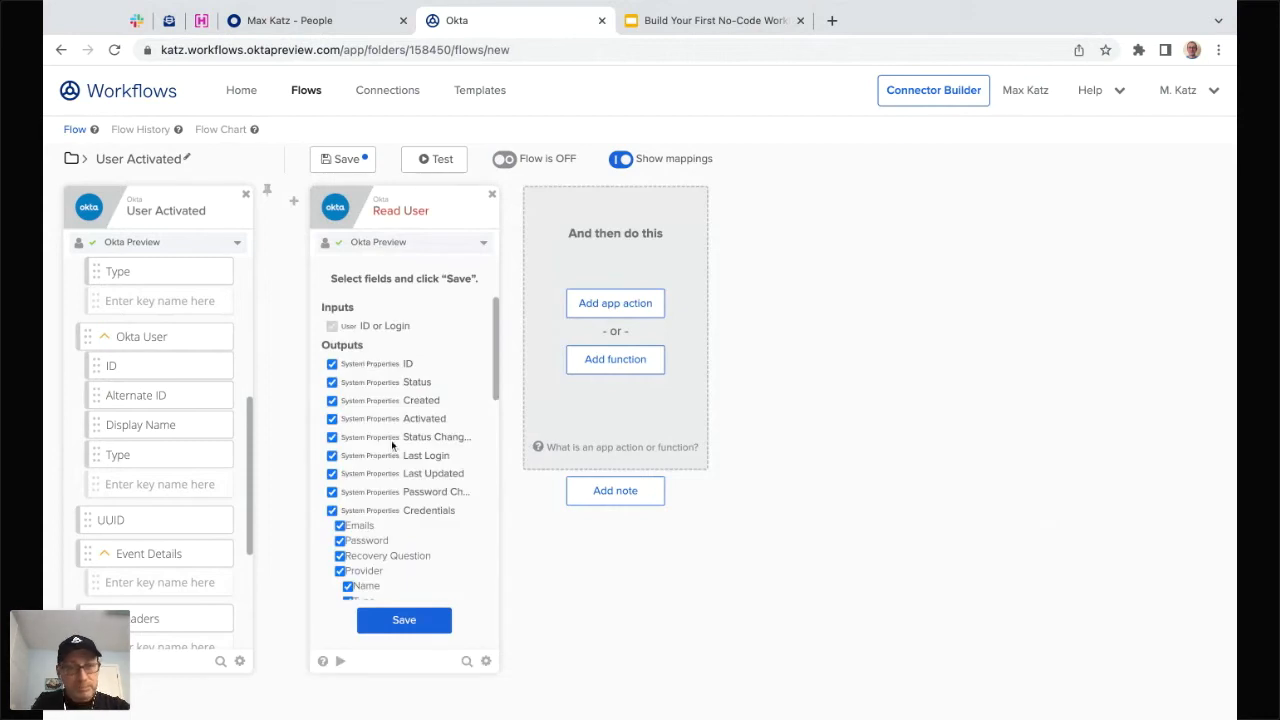
- Untick the default Read User outputs: ID, Status, Created, Activated, Last Login, Last Updated, Credentials and others
click(391, 366)
click(391, 382)
click(391, 400)
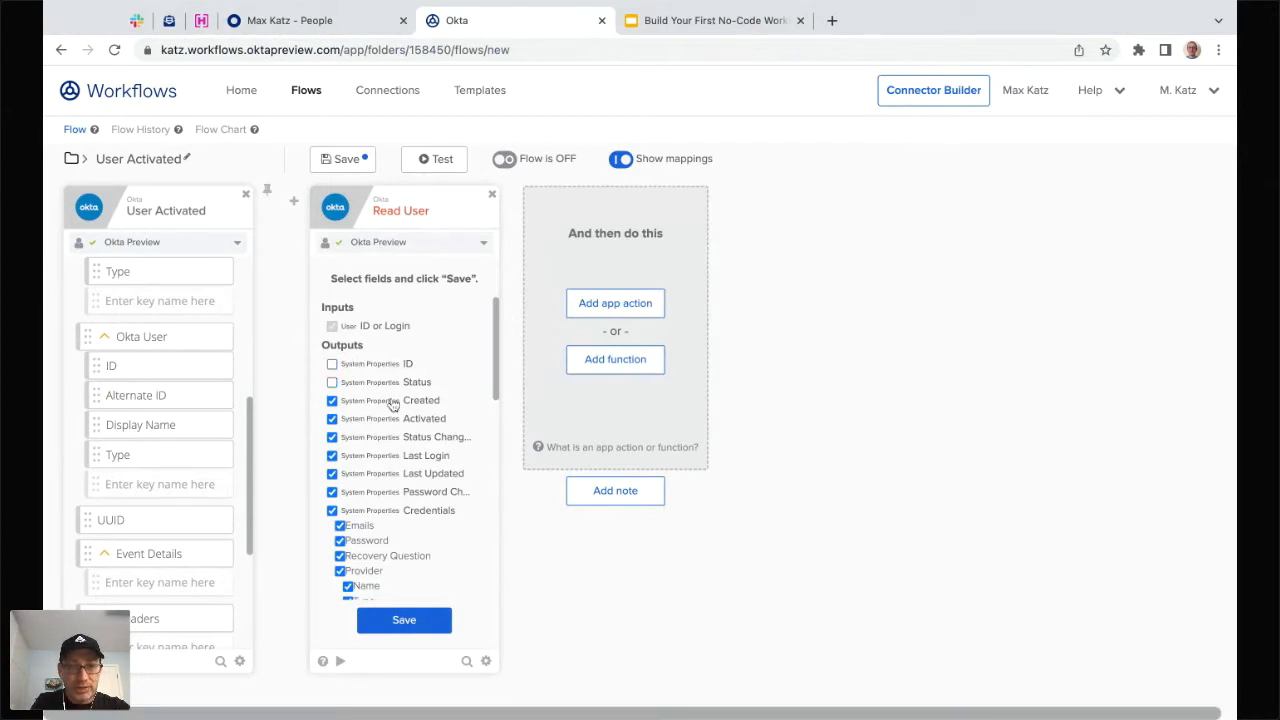
click(392, 422)
click(392, 438)
click(392, 456)
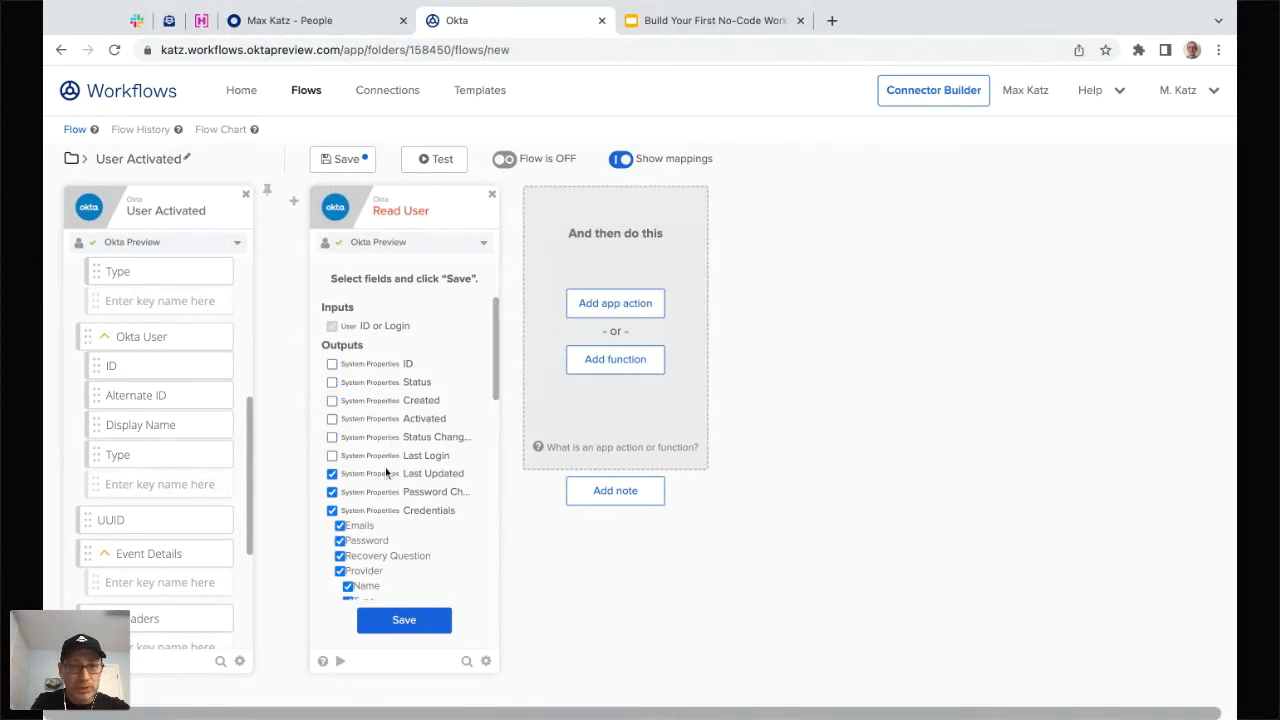
click(388, 474)
click(388, 491)
click(384, 512)
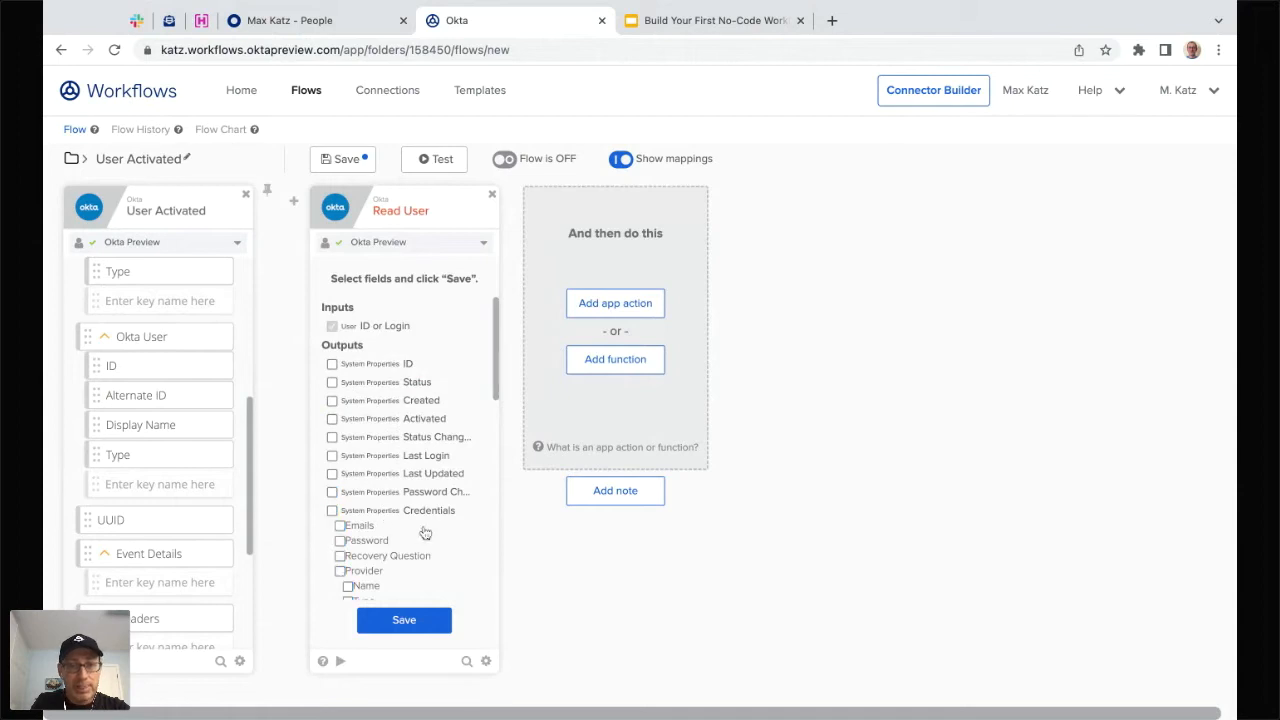
scroll(425, 533, down, 3)
scroll(425, 533, down, 4)
scroll(420, 430, up, 1)
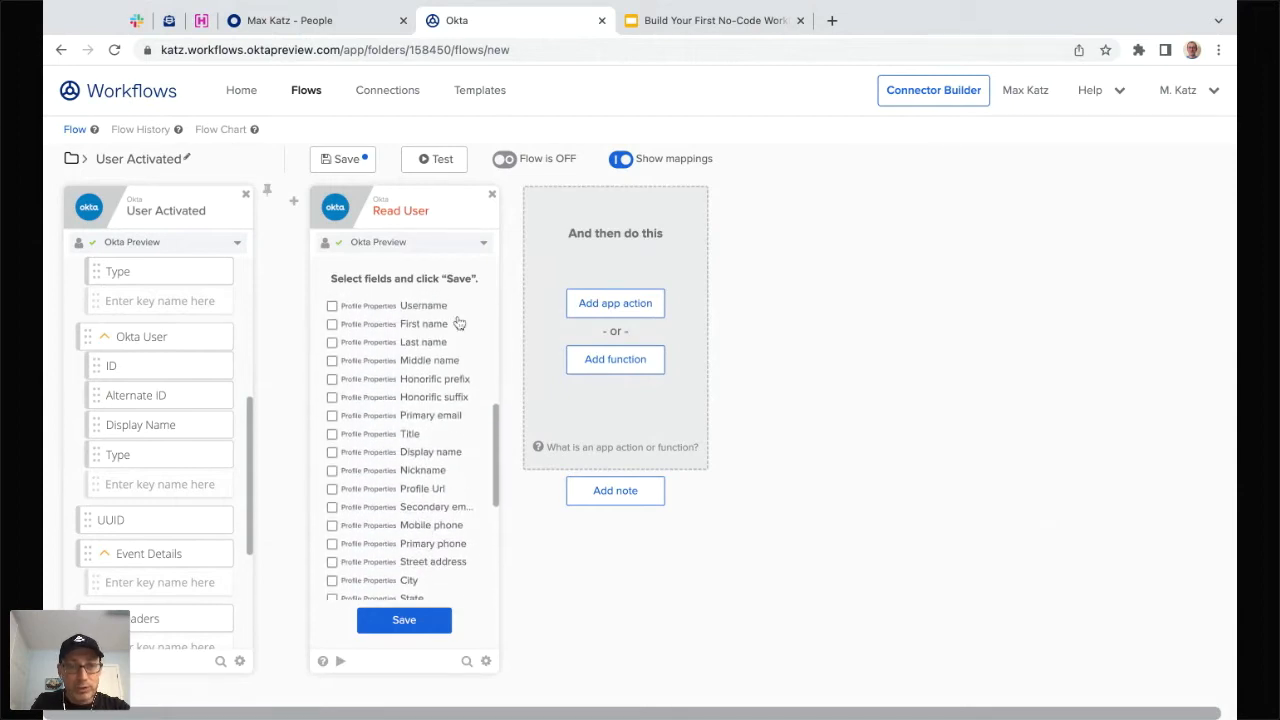
scroll(420, 424, up, 1)
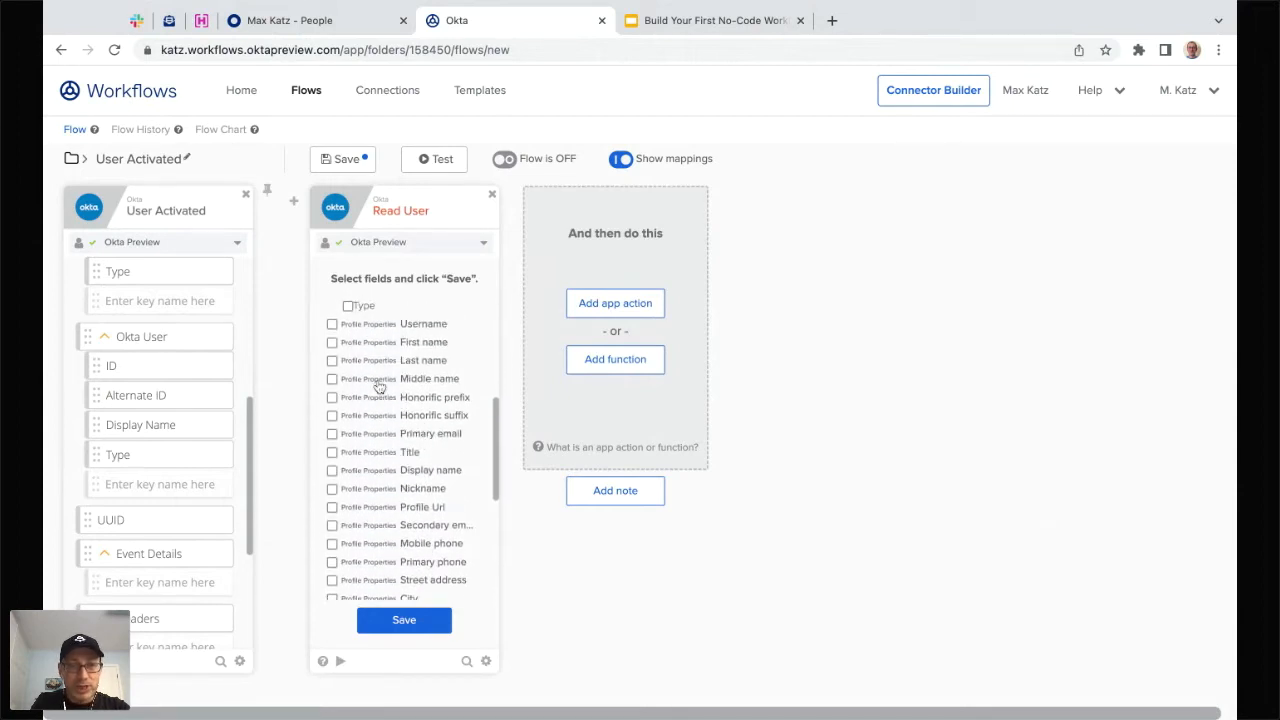
- Tick Username, Primary email and Title as Read User outputs and save
click(392, 324)
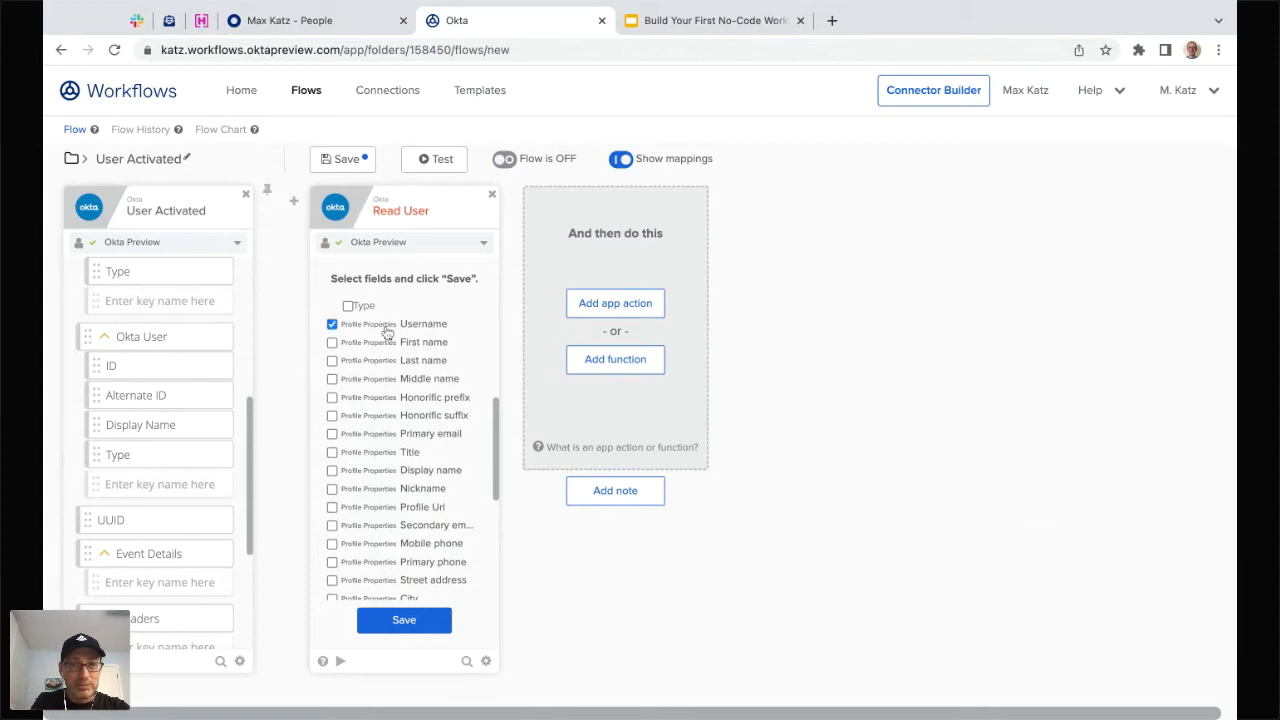
click(408, 437)
click(388, 454)
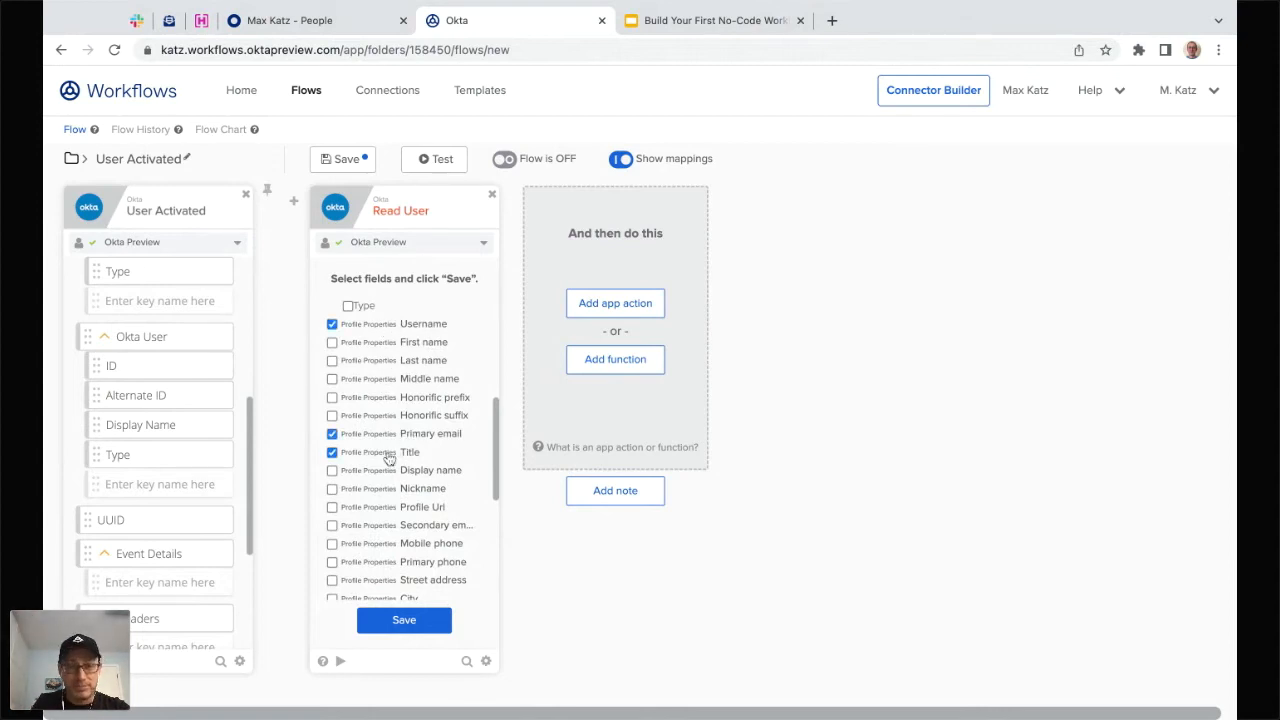
scroll(400, 510, down, 3)
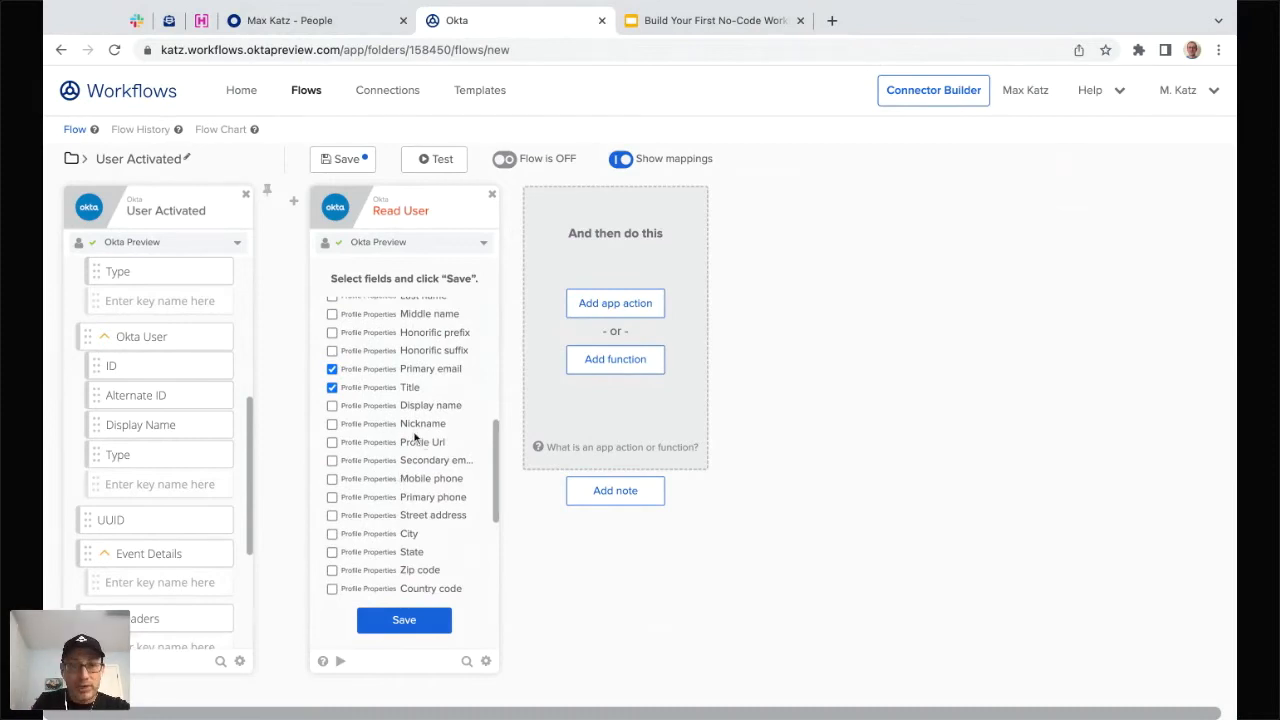
scroll(417, 402, down, 3)
scroll(417, 400, up, 2)
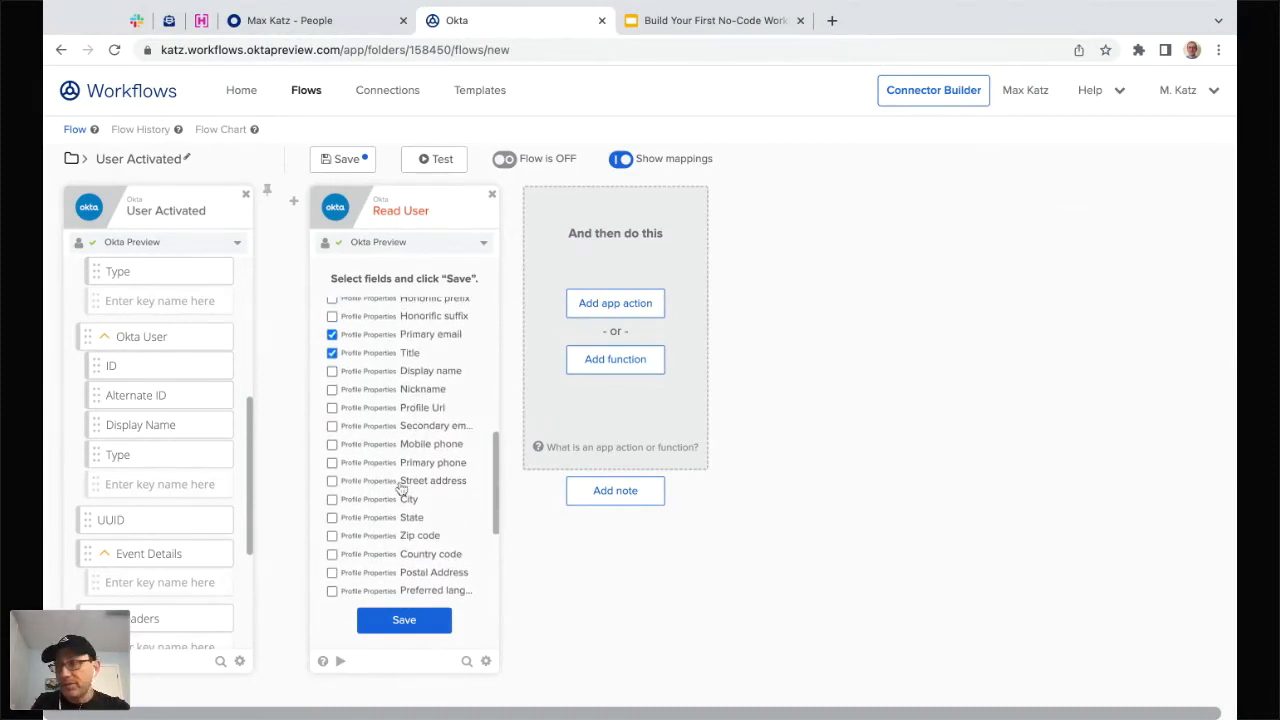
click(405, 622)
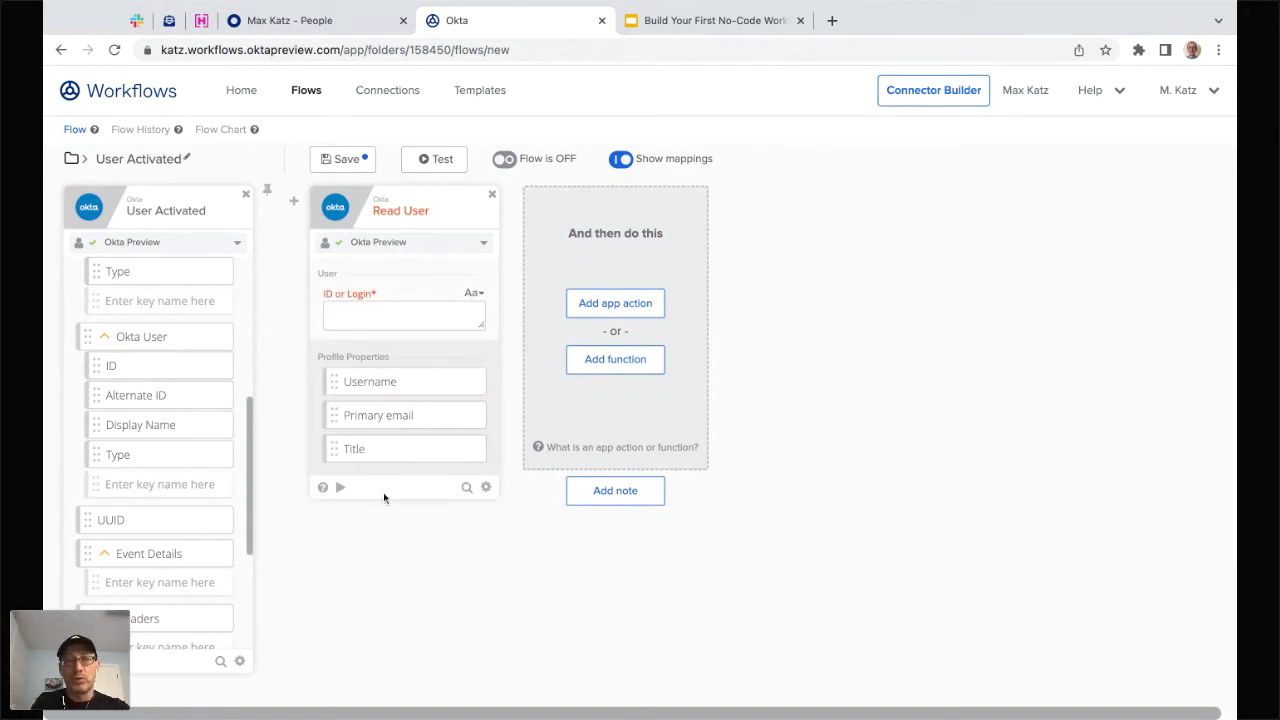
click(486, 488)
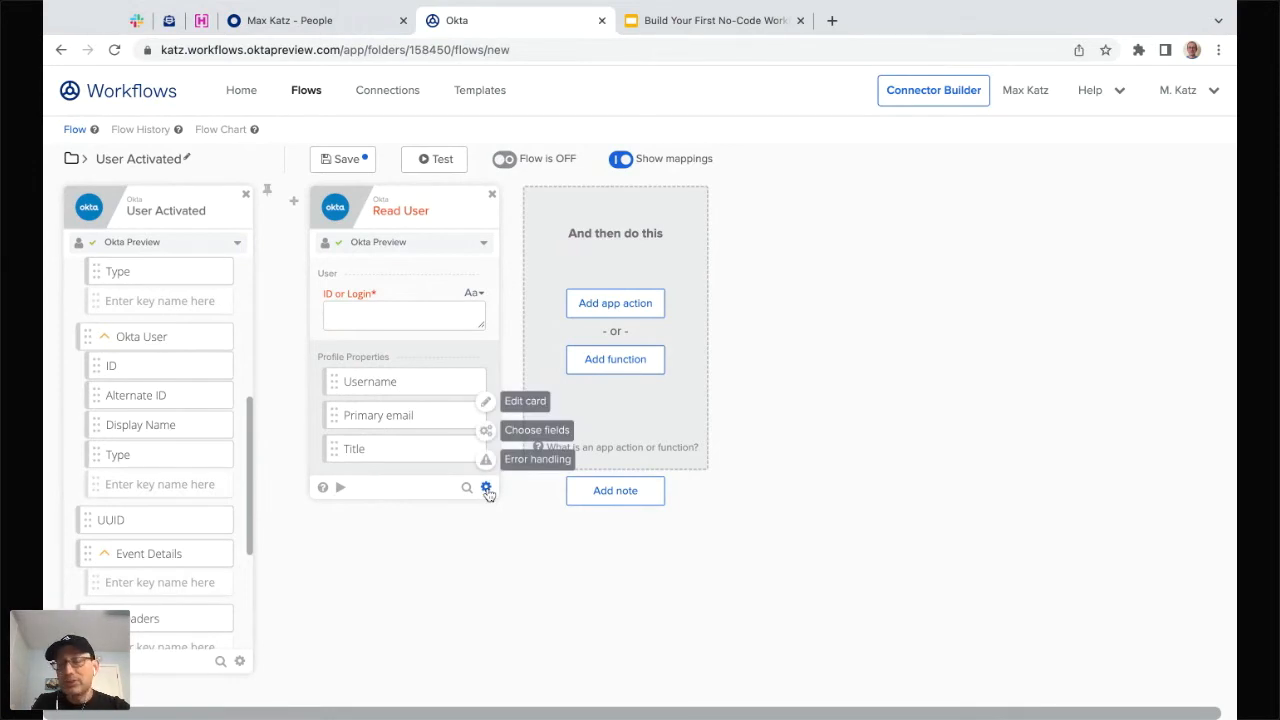
click(531, 431)
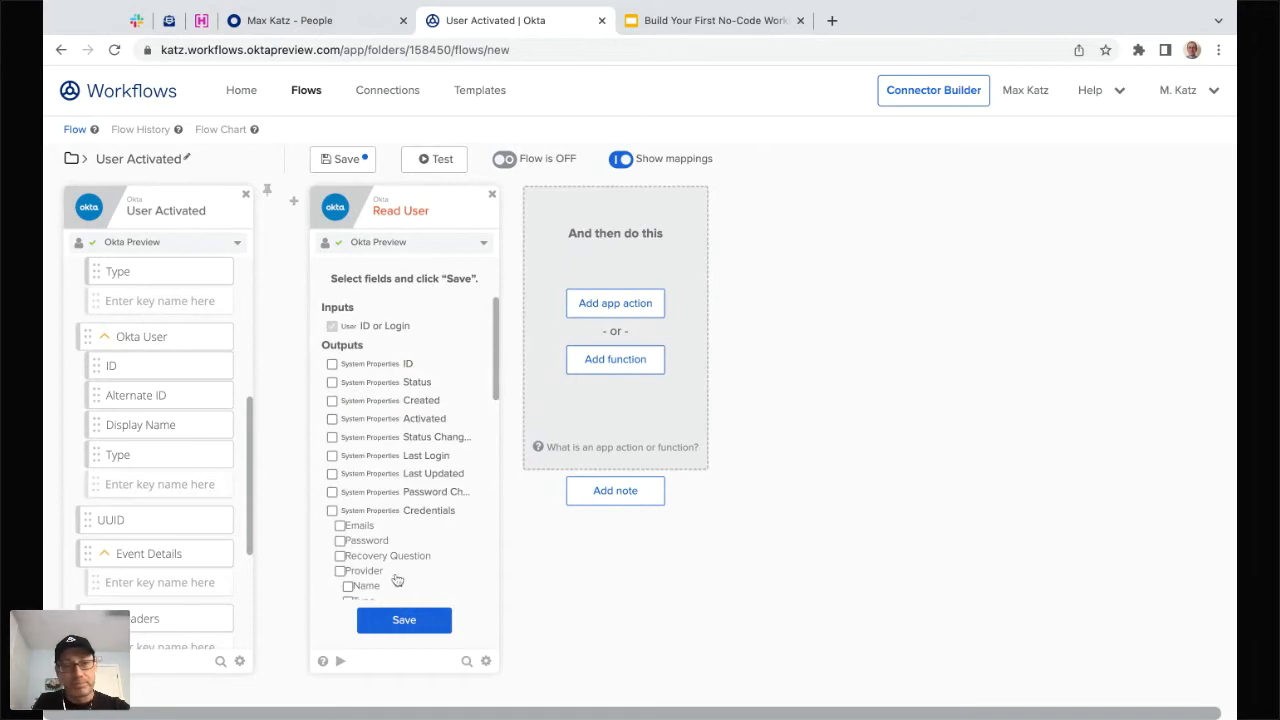
scroll(391, 458, down, 4)
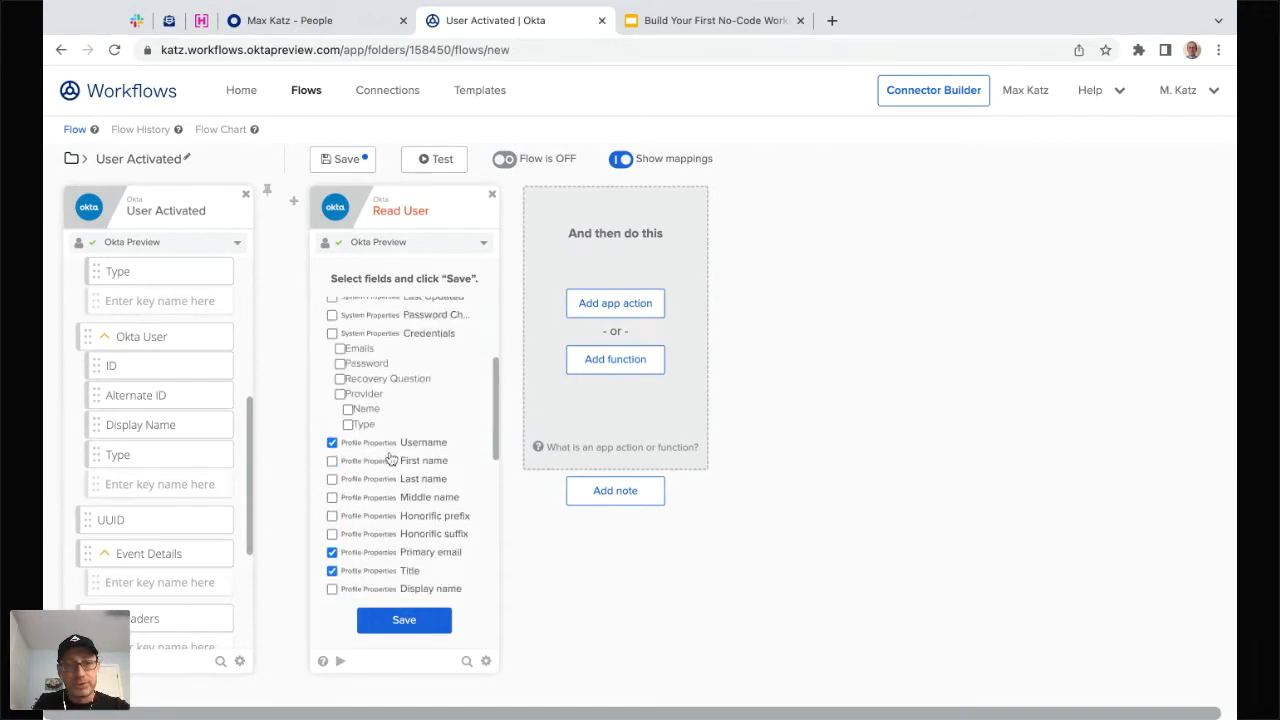
click(403, 620)
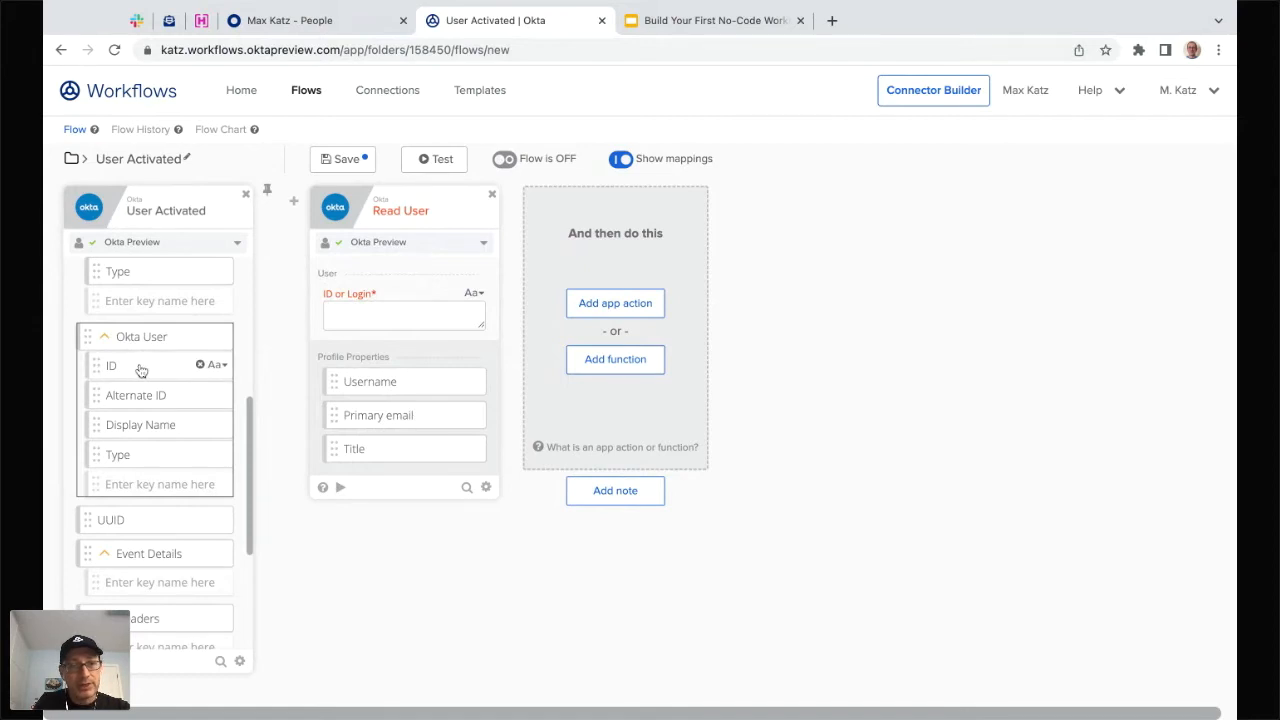
- Map the trigger's User ID into Read User's ID or Login, start a card test, then go to People
drag(141, 371, 369, 317)
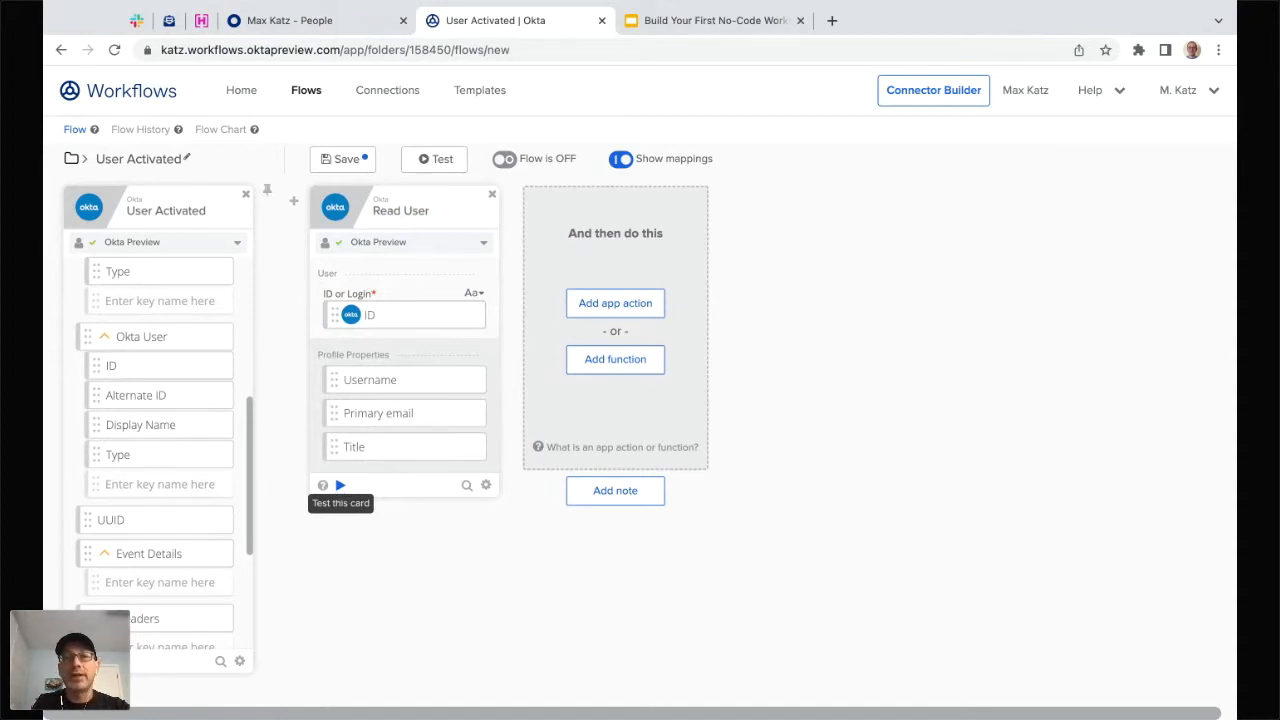
click(340, 485)
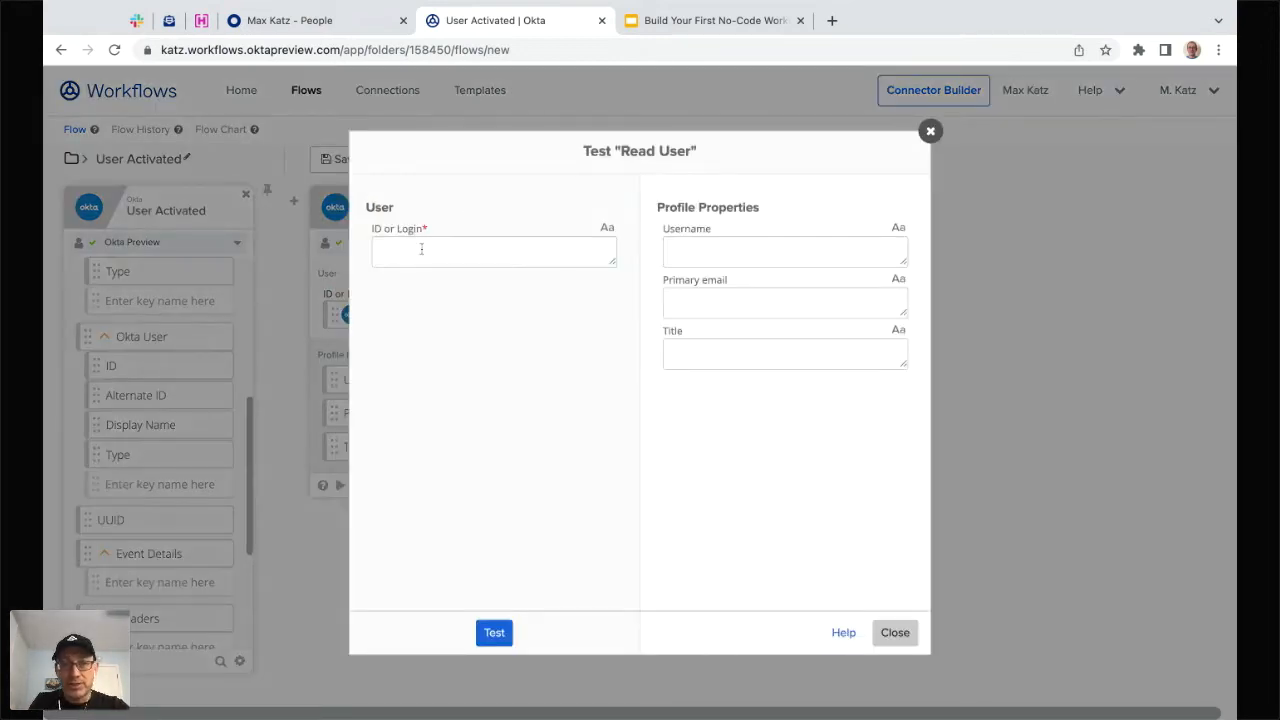
click(322, 20)
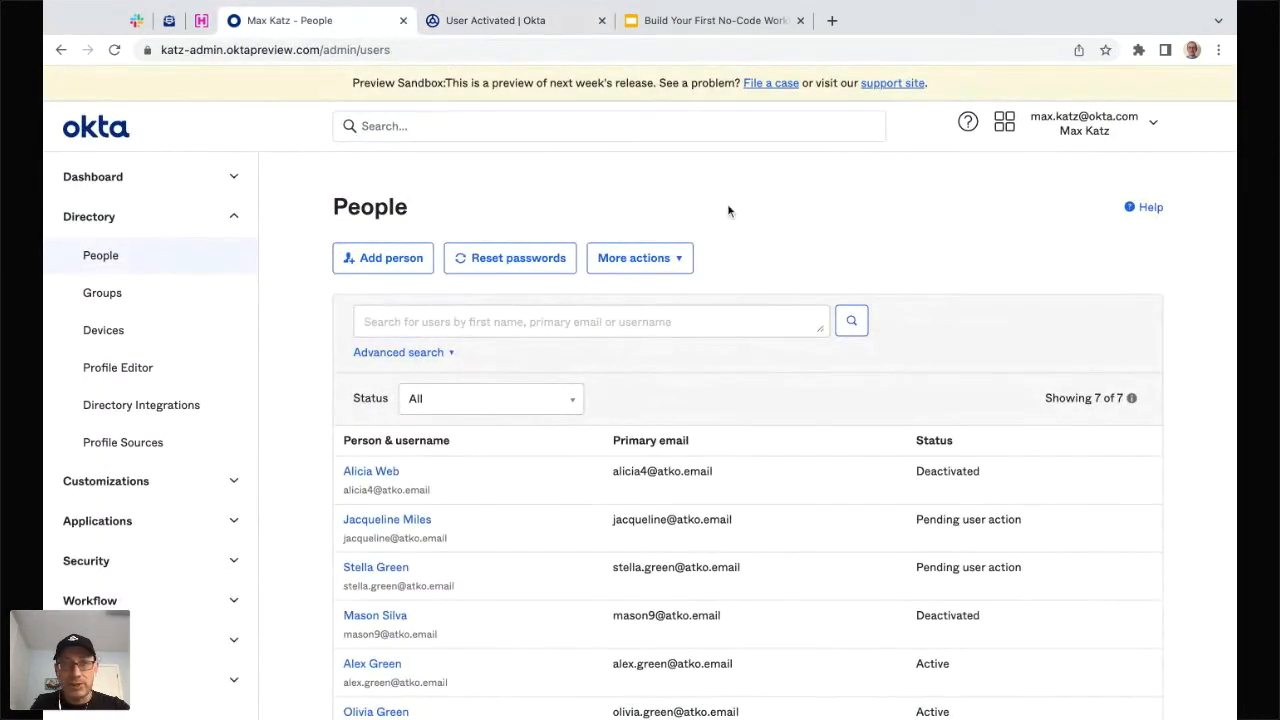
- Reload People, open the deactivated user's profile and copy their ID from the URL
click(112, 50)
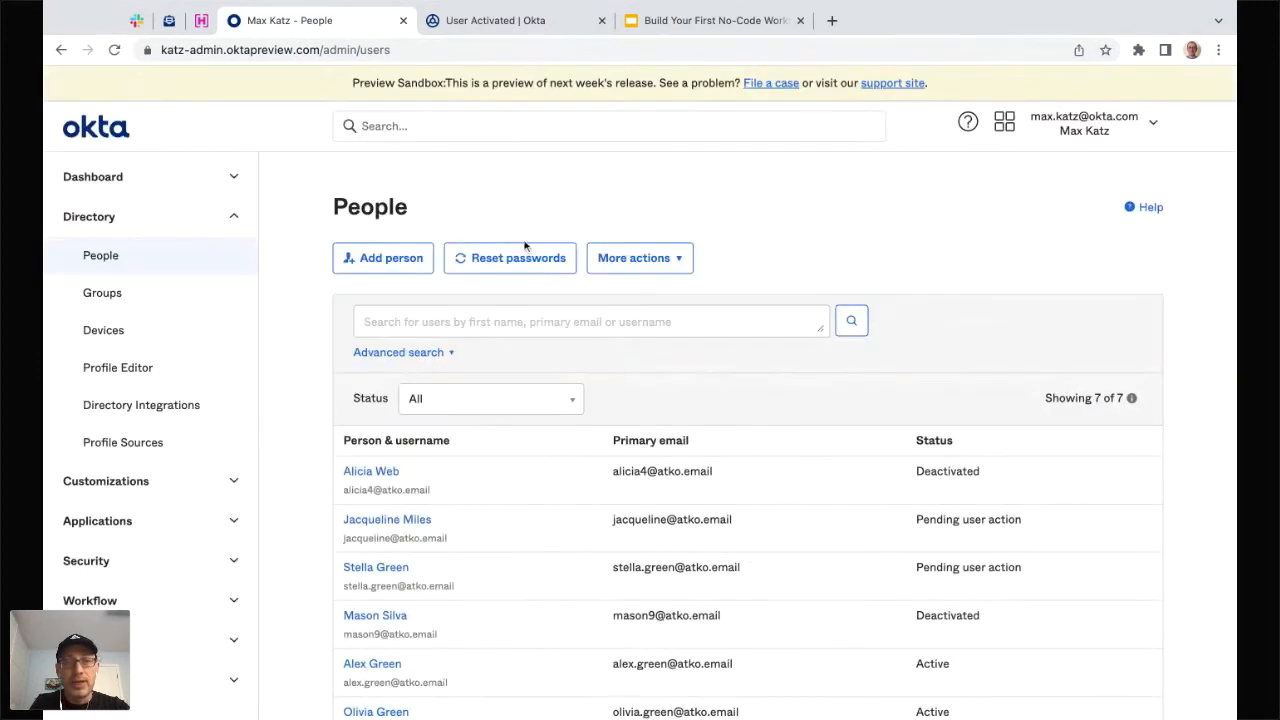
click(371, 474)
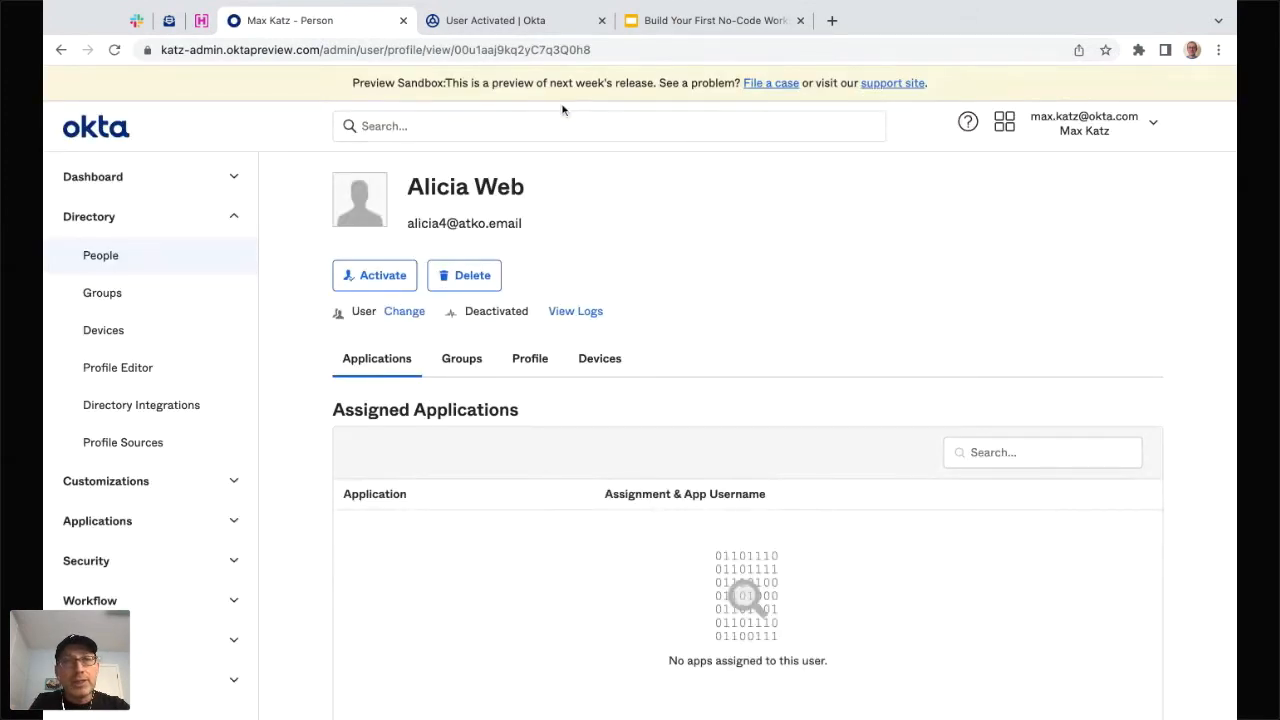
double_click(482, 49)
key(ctrl+c)
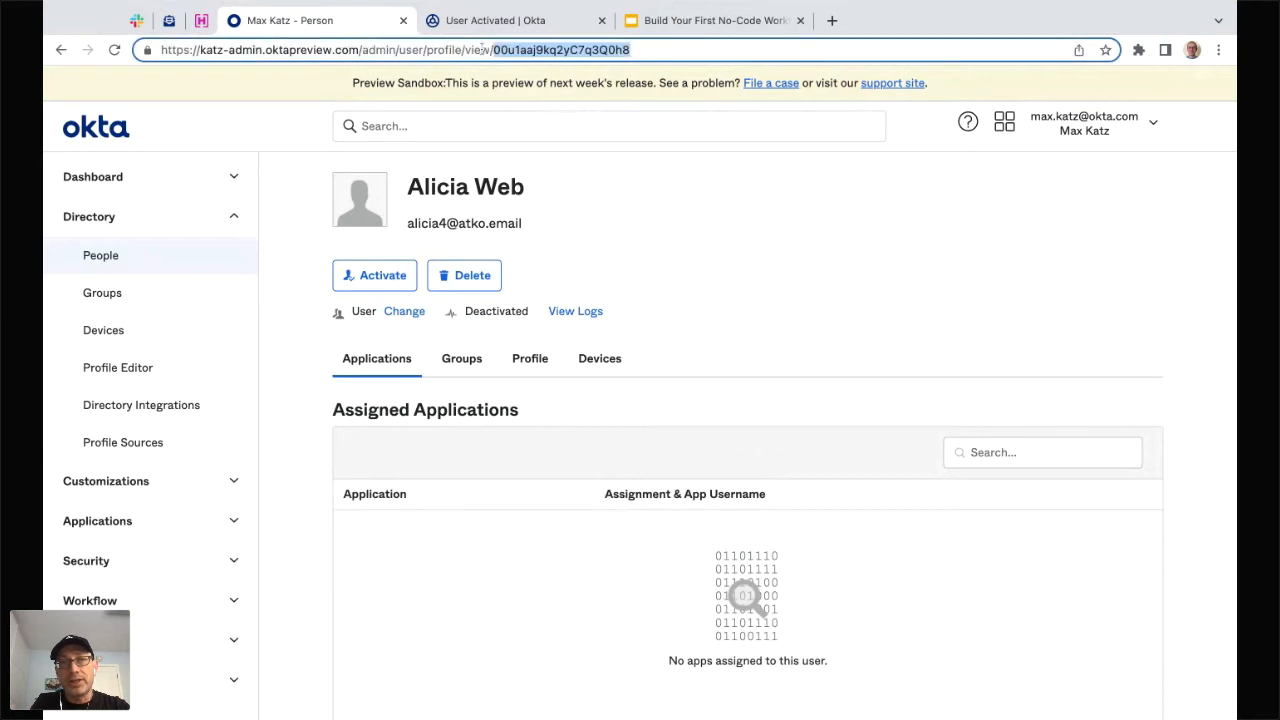
click(548, 28)
- Paste the copied user ID into ID or Login, run the Read User test, then close the results
click(471, 257)
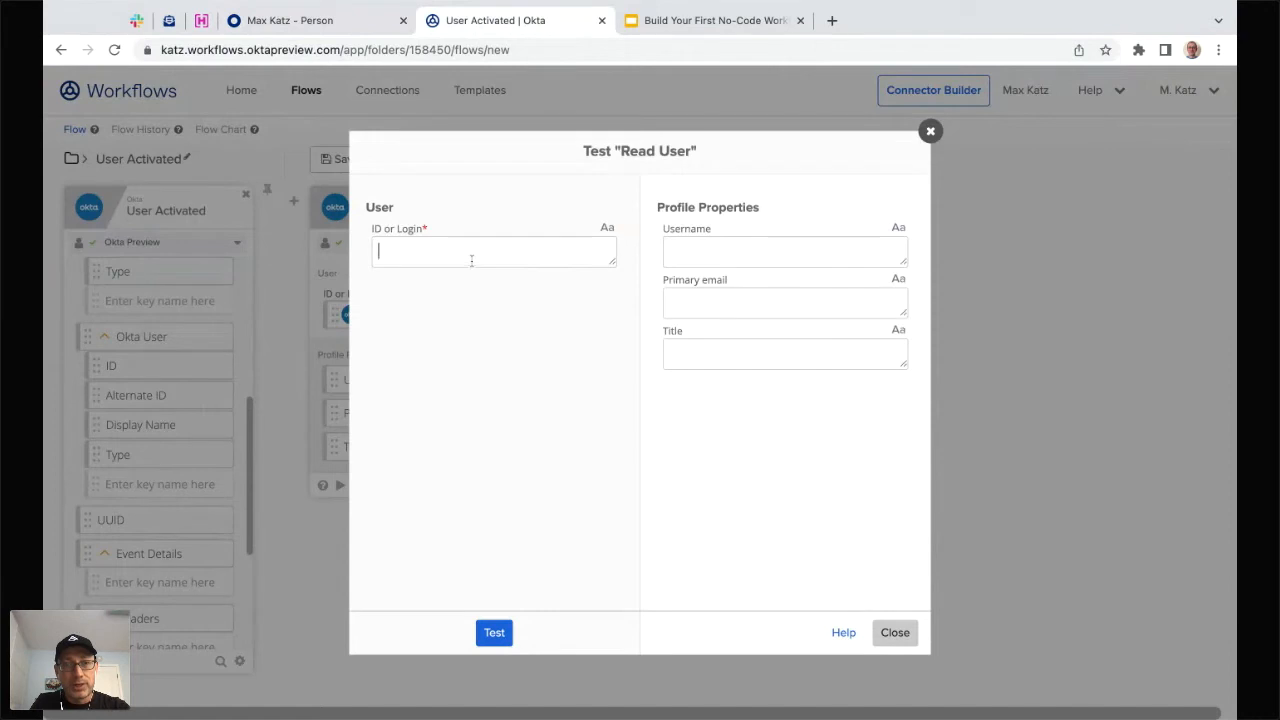
key(ctrl+v)
click(494, 632)
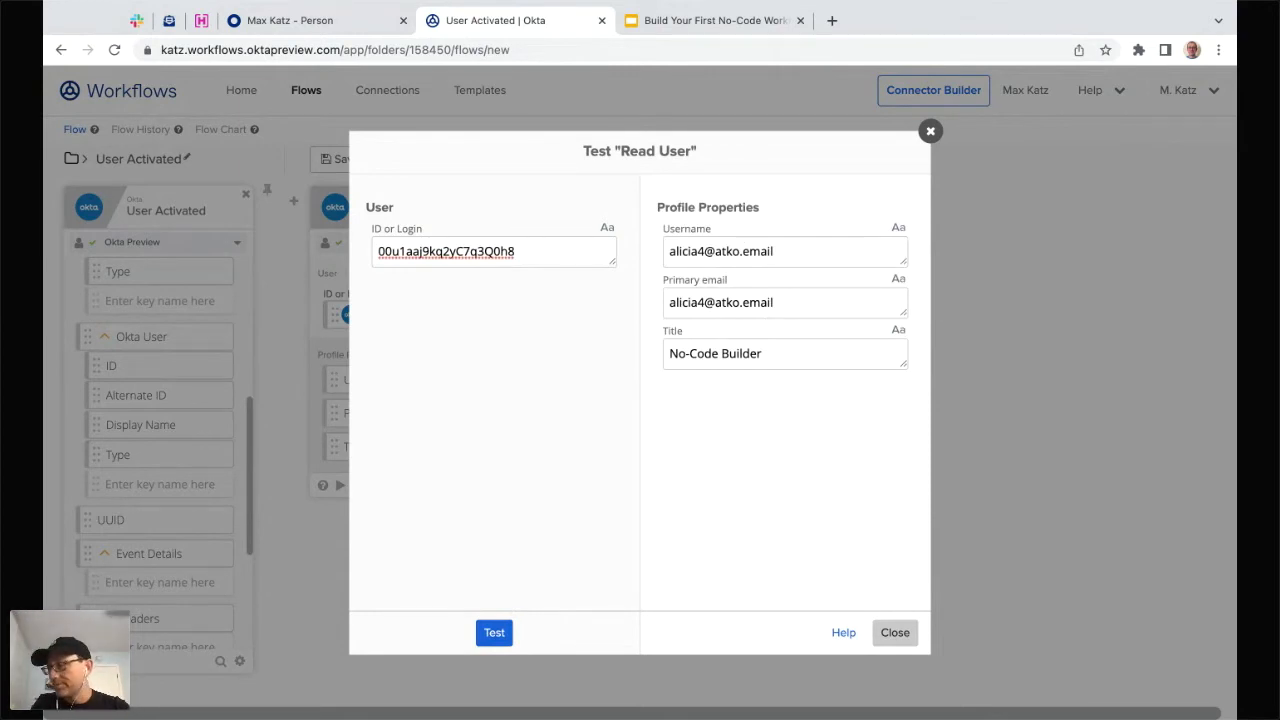
click(895, 634)
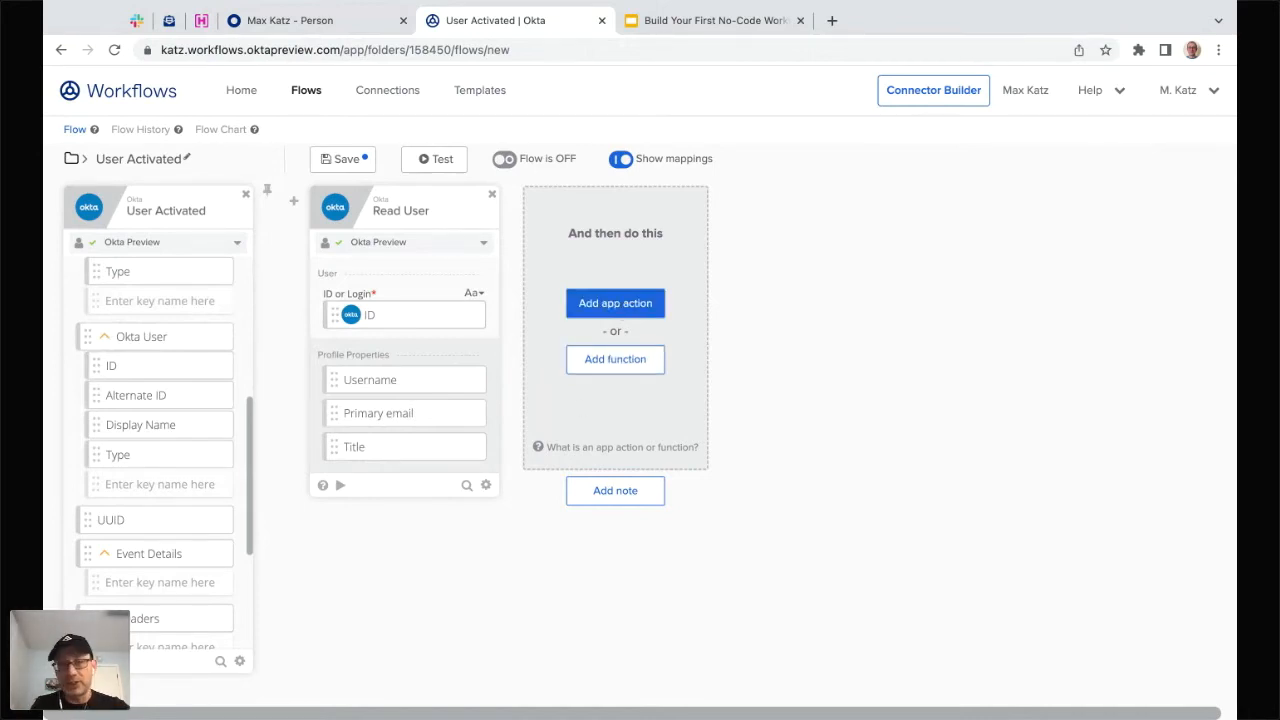
- Add the Compose function from Most Popular after Read User, ready for text
click(620, 362)
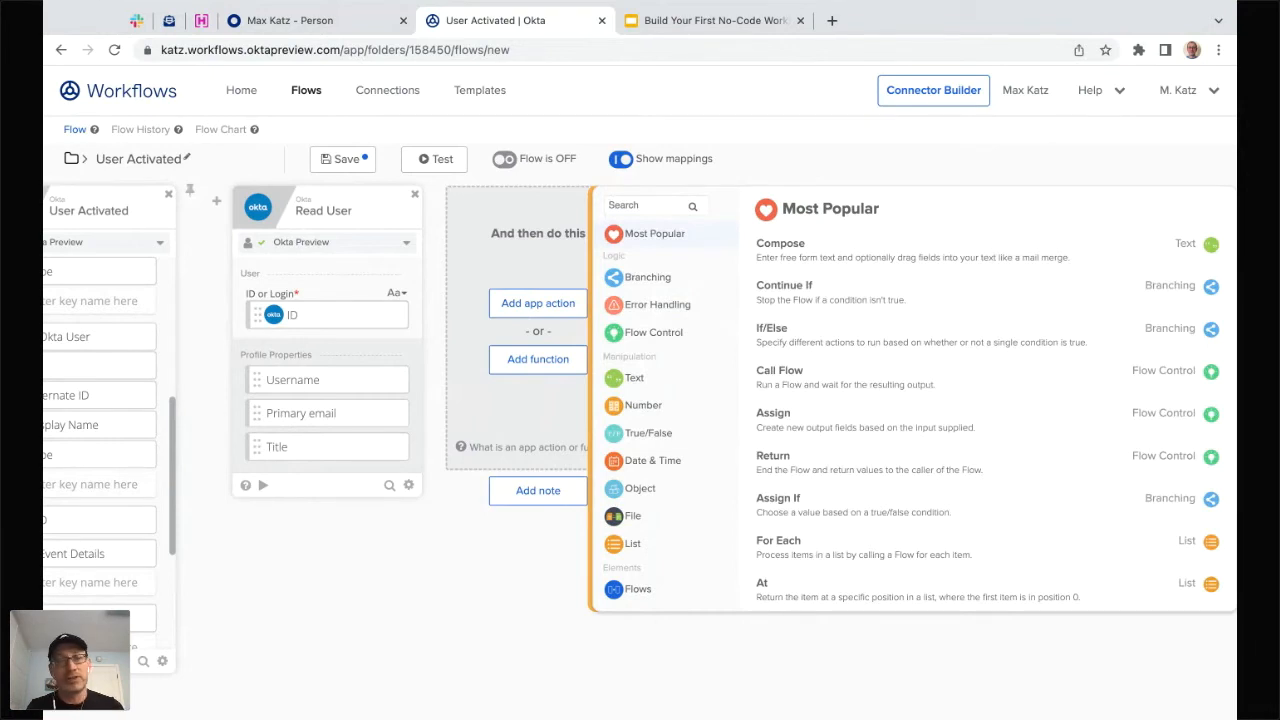
click(798, 250)
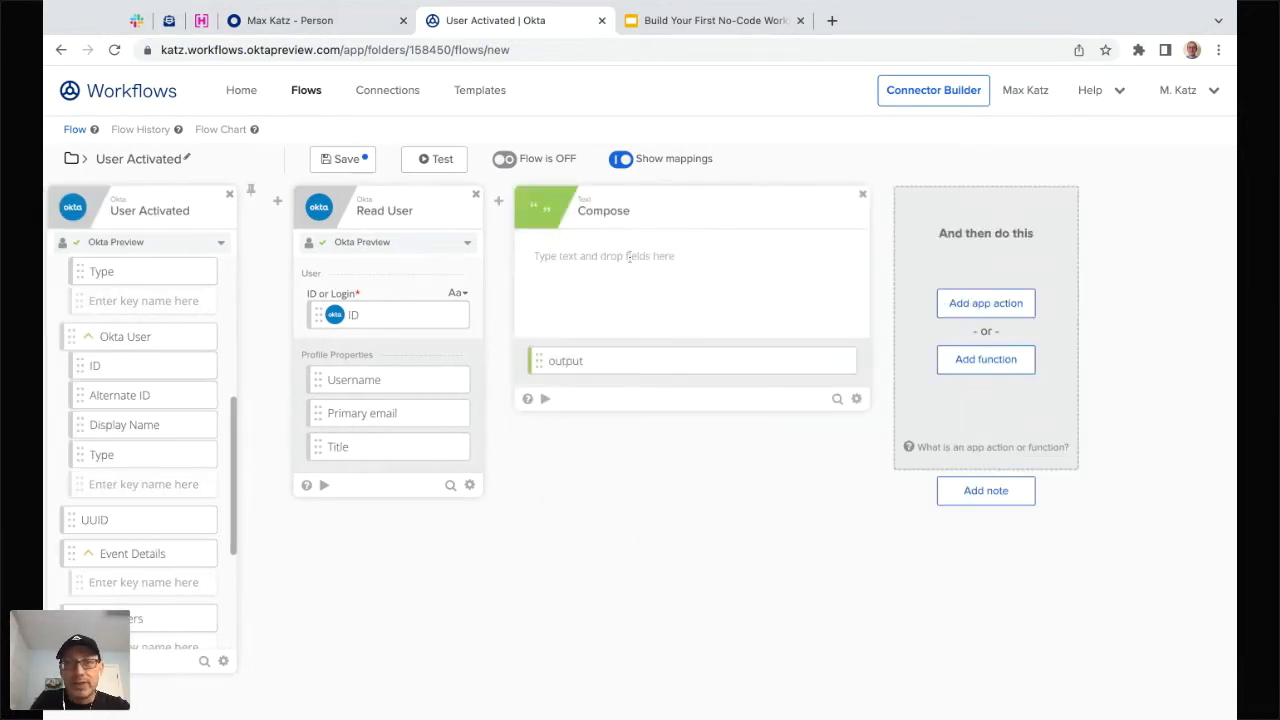
click(635, 253)
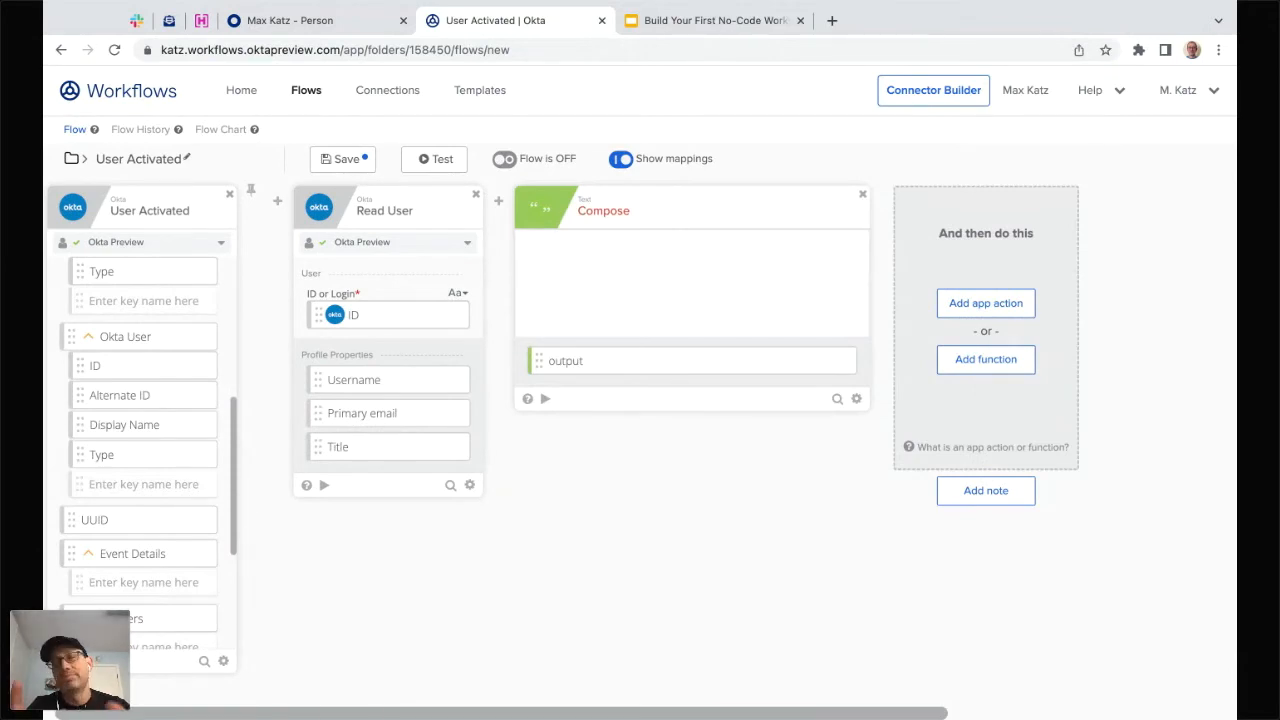
- Write 'User [Username] ([Title]) 🚀' in Compose using Read User's Username and Title fields
text(User)
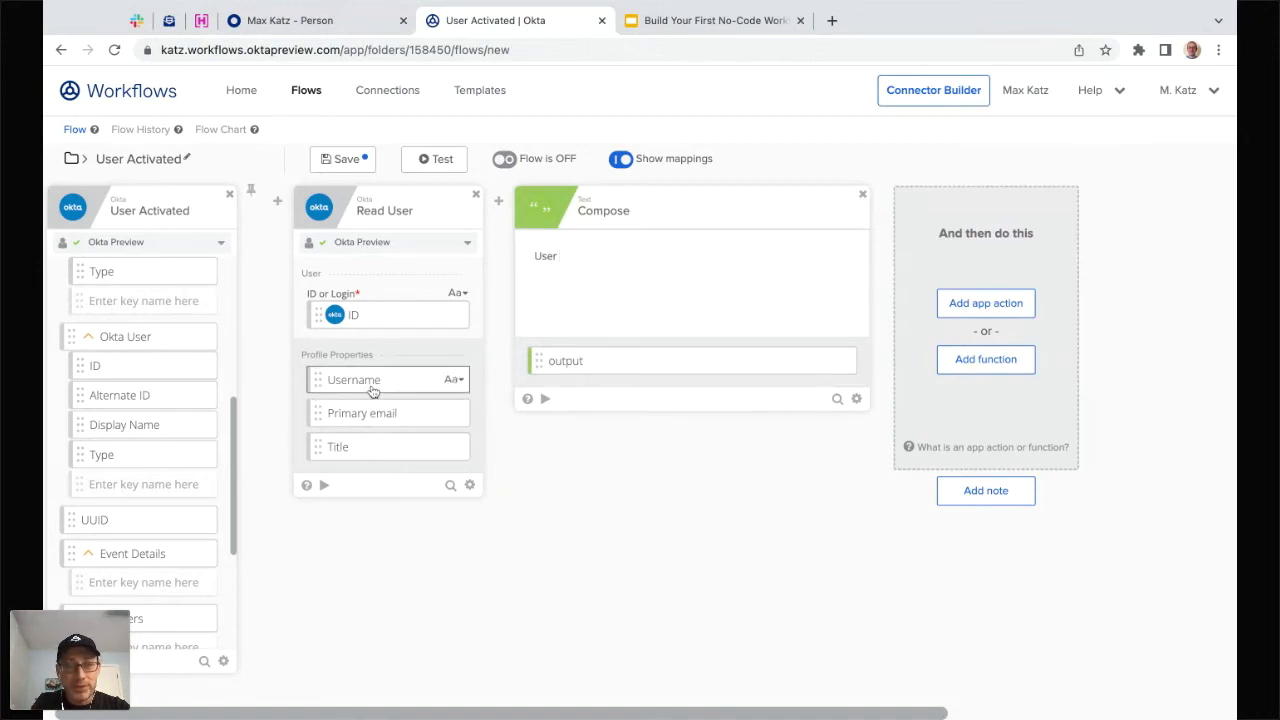
drag(371, 390, 595, 258)
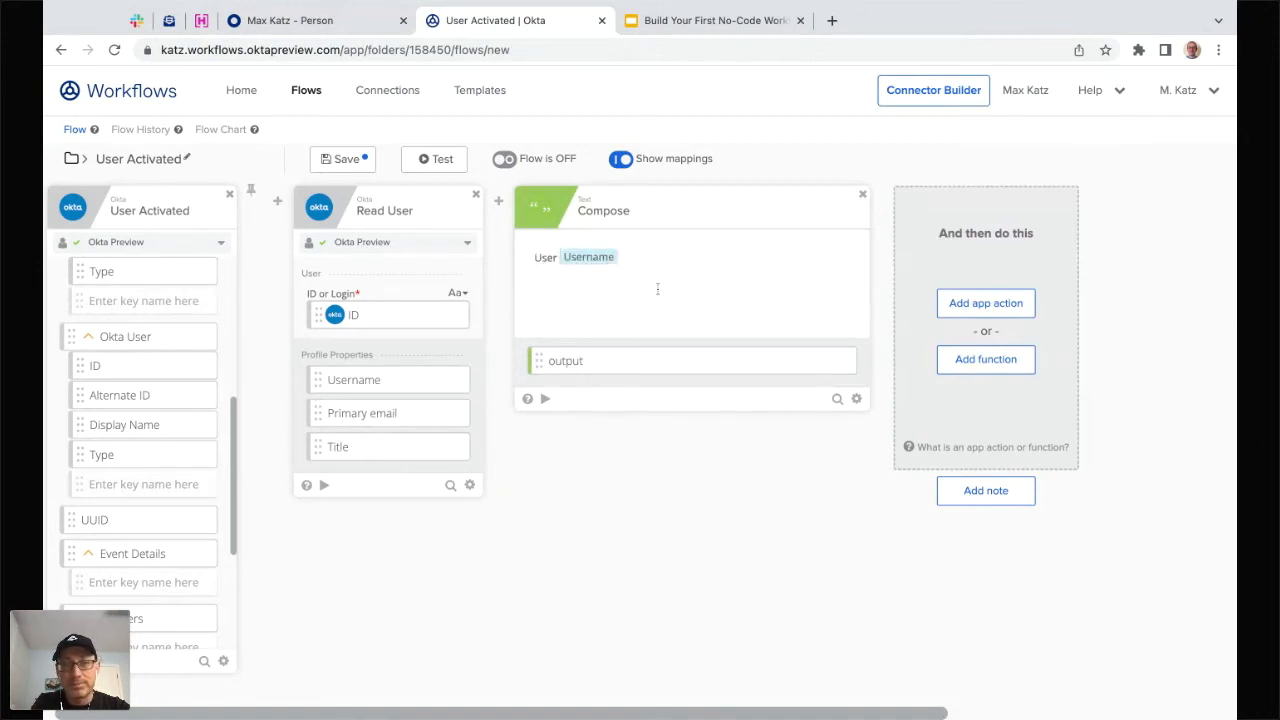
click(666, 259)
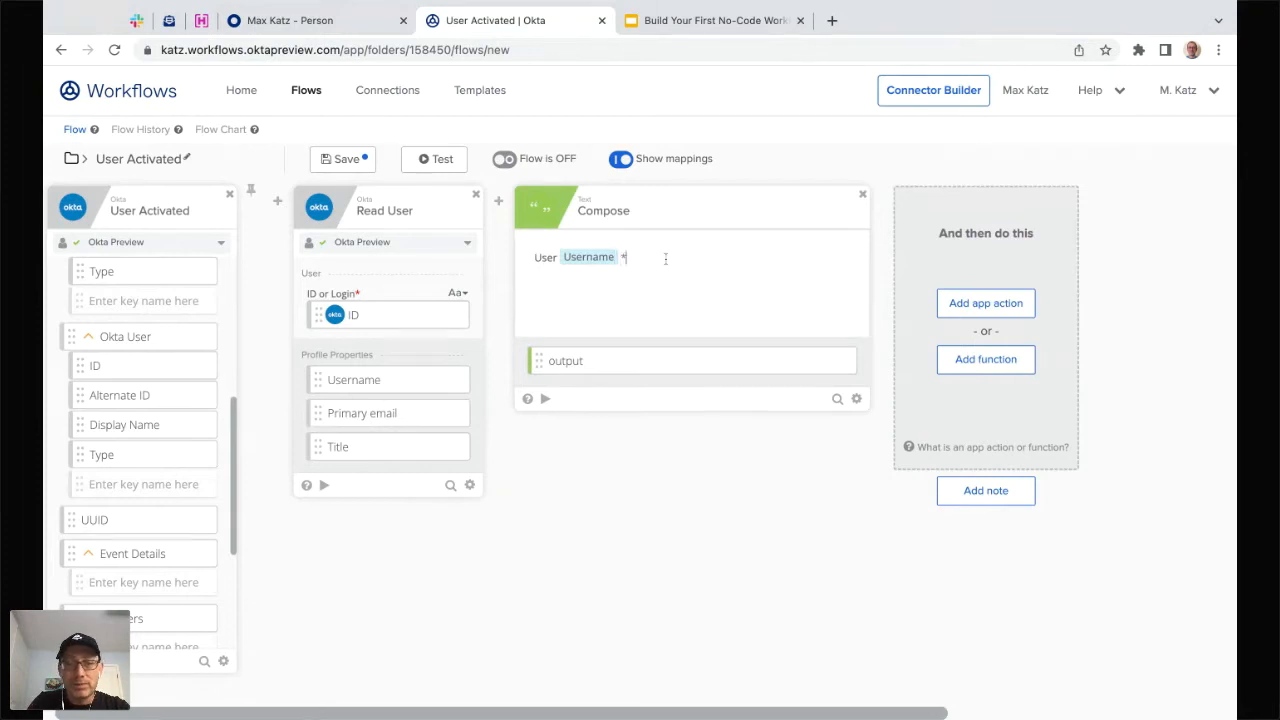
text(()
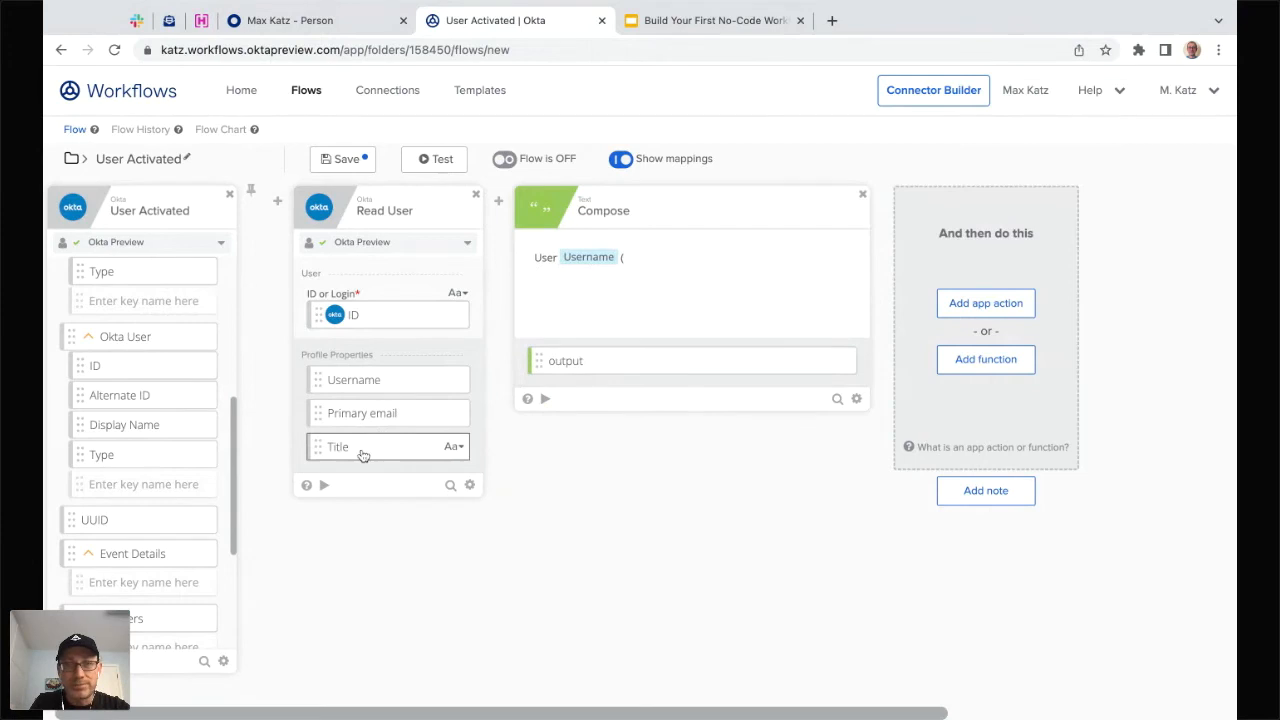
drag(363, 455, 657, 257)
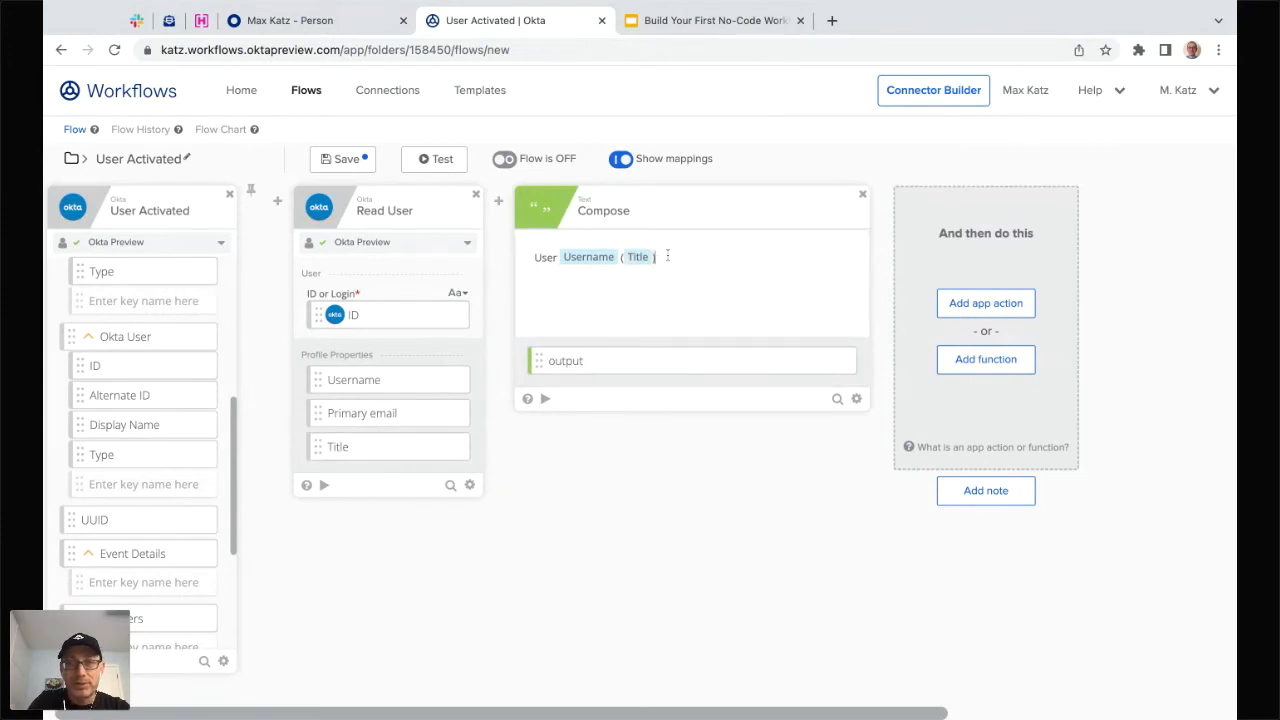
text())
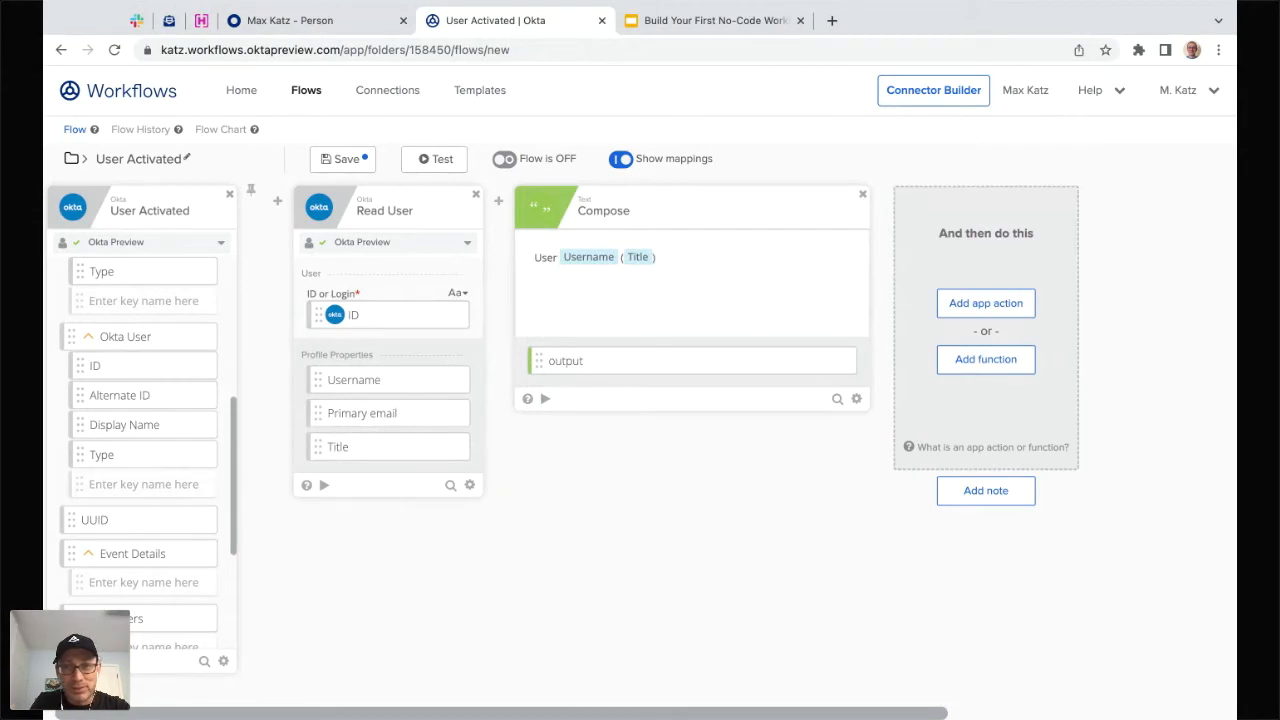
text( 🚀)
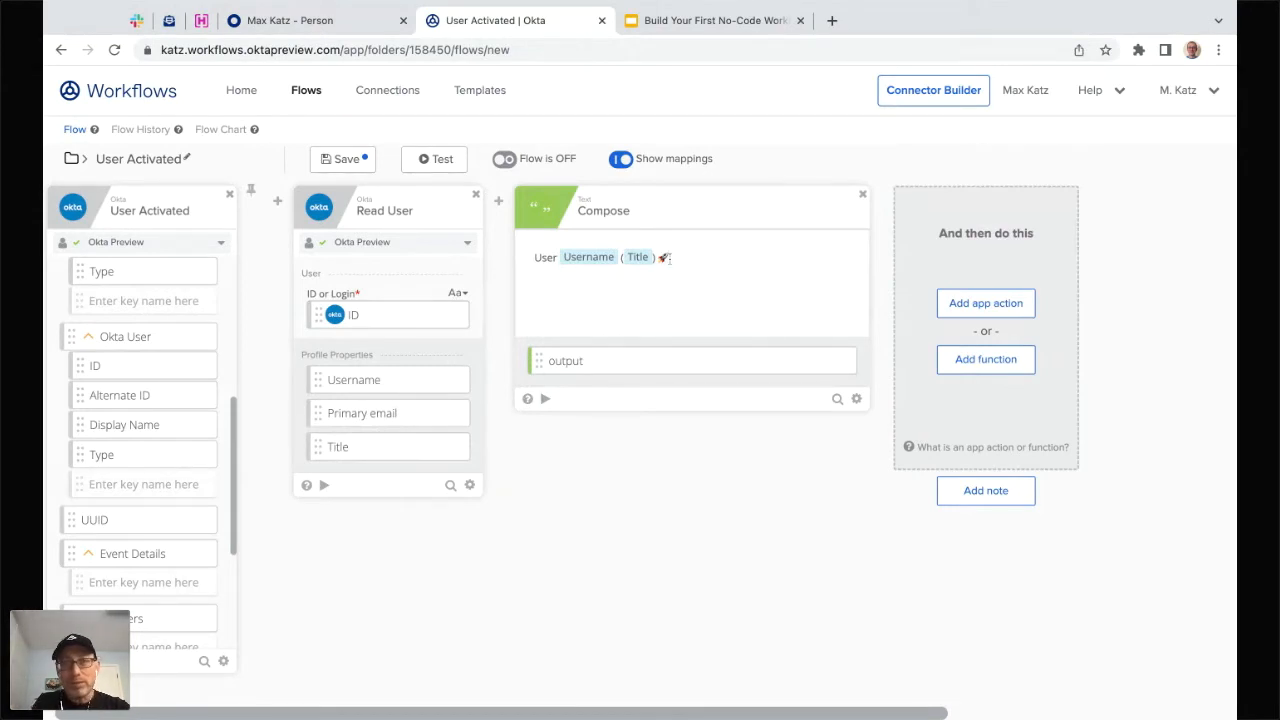
mouse_move(638, 259)
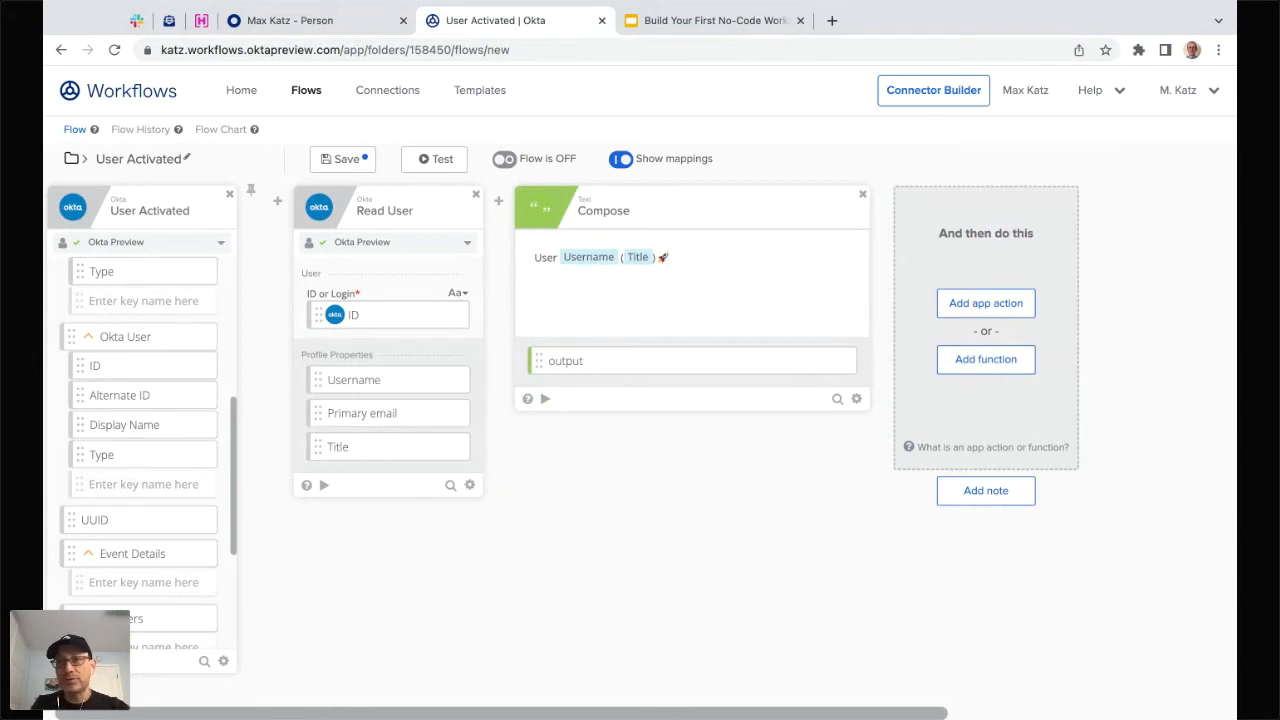
- Search for 'slack' and add the Slack connector's Send Message to Channel card after Compose
click(989, 310)
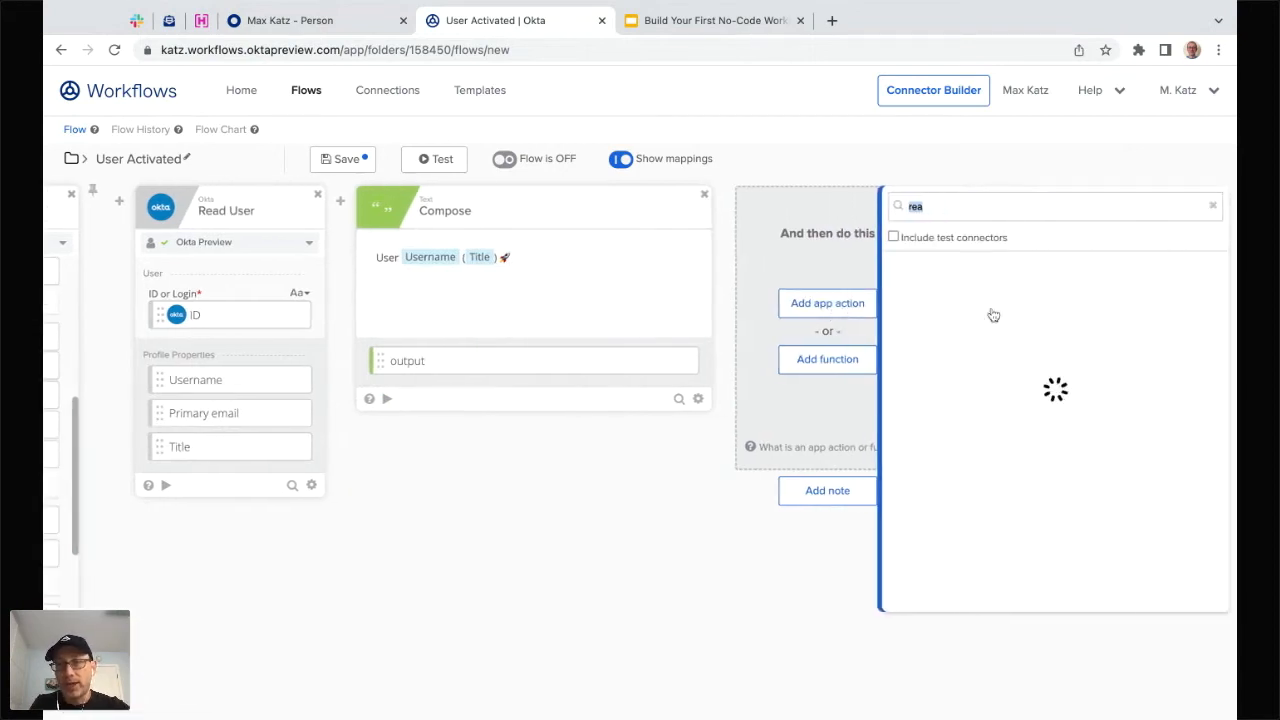
text(slac)
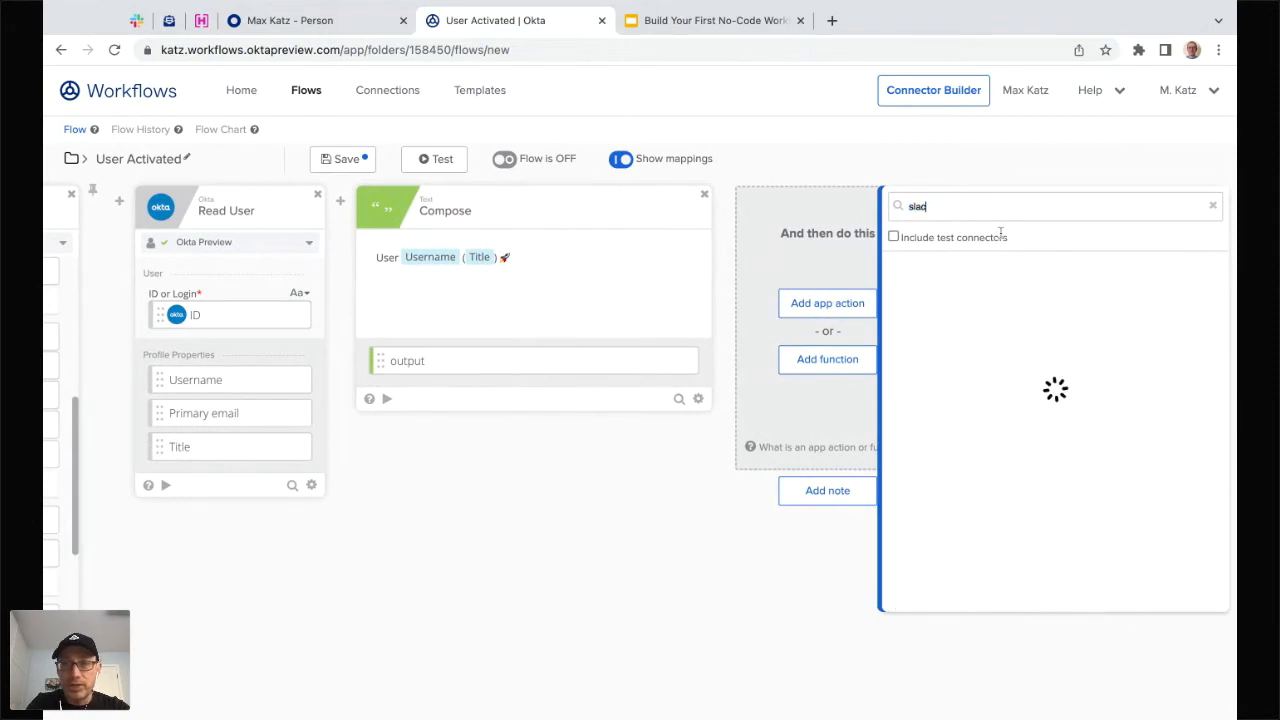
text(k)
click(925, 282)
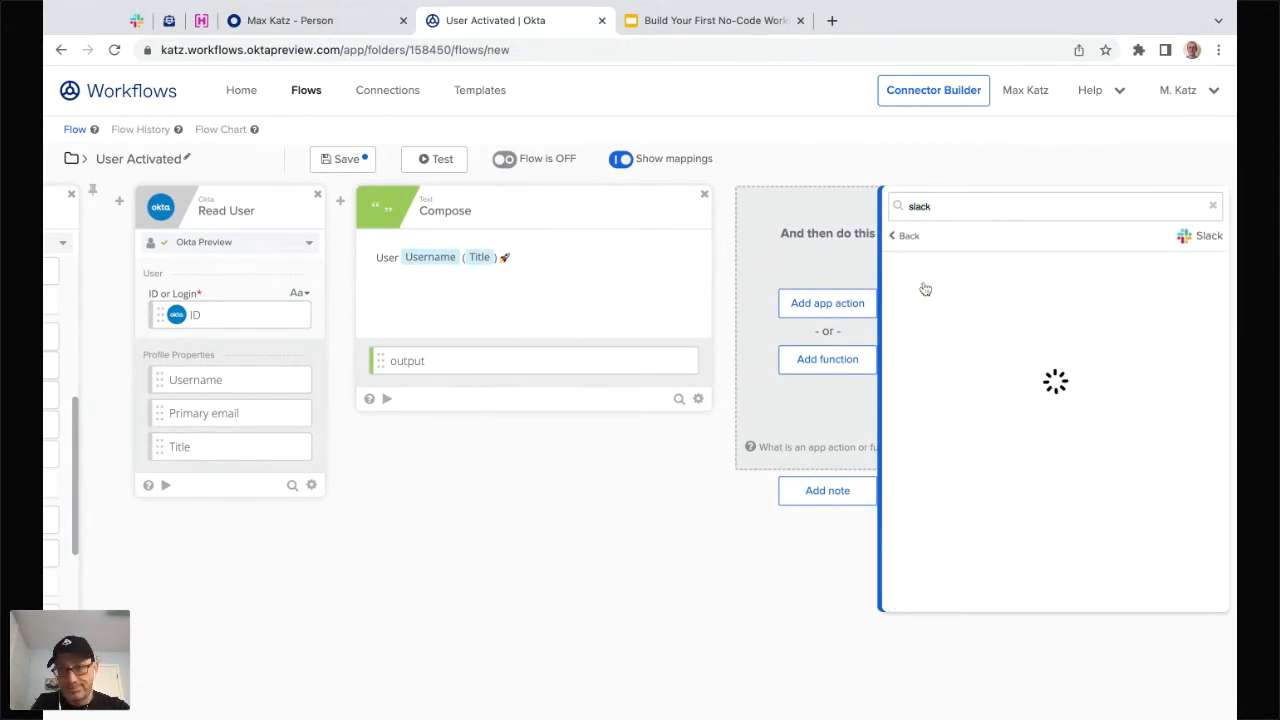
scroll(1022, 348, down, 2)
scroll(1017, 348, up, 2)
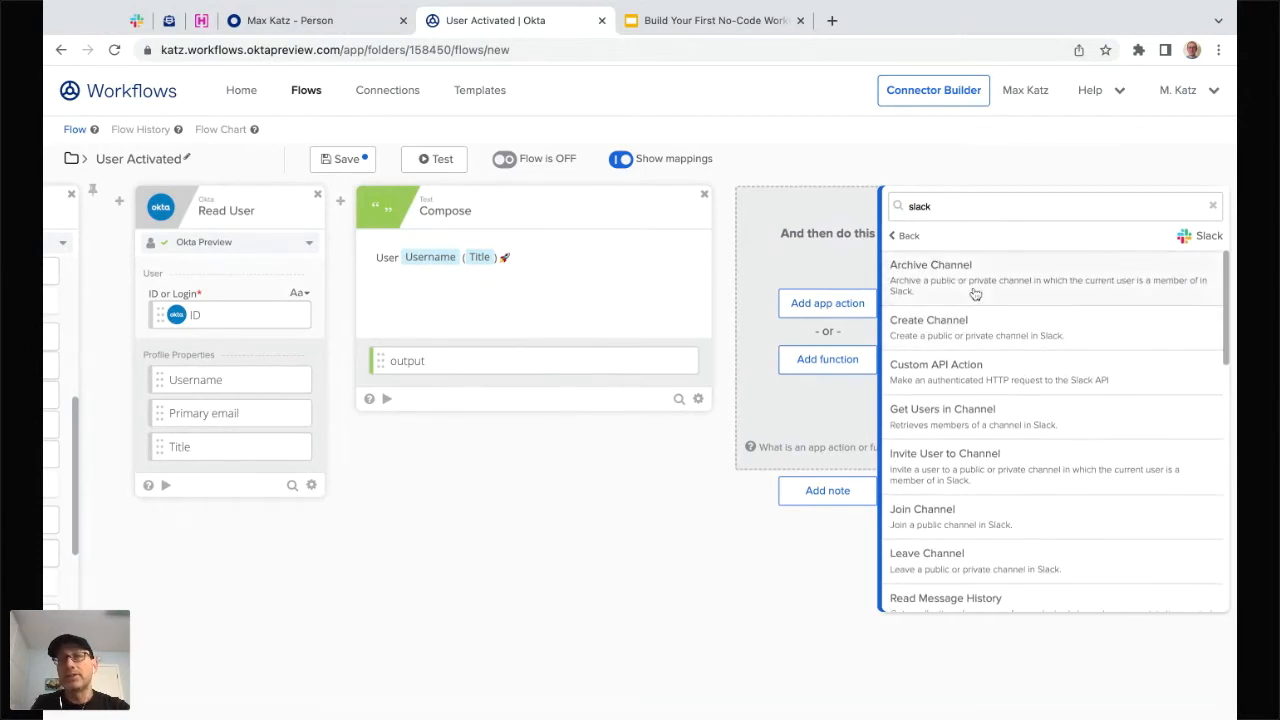
scroll(995, 282, down, 5)
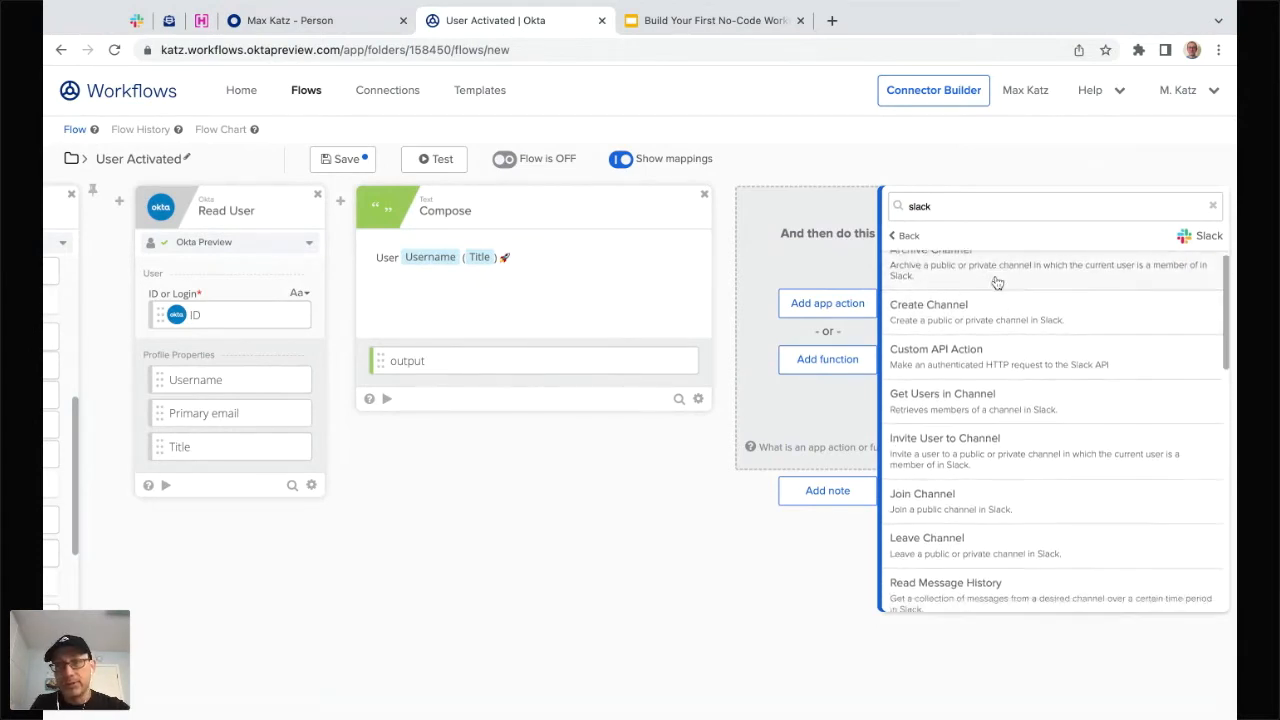
scroll(995, 282, down, 2)
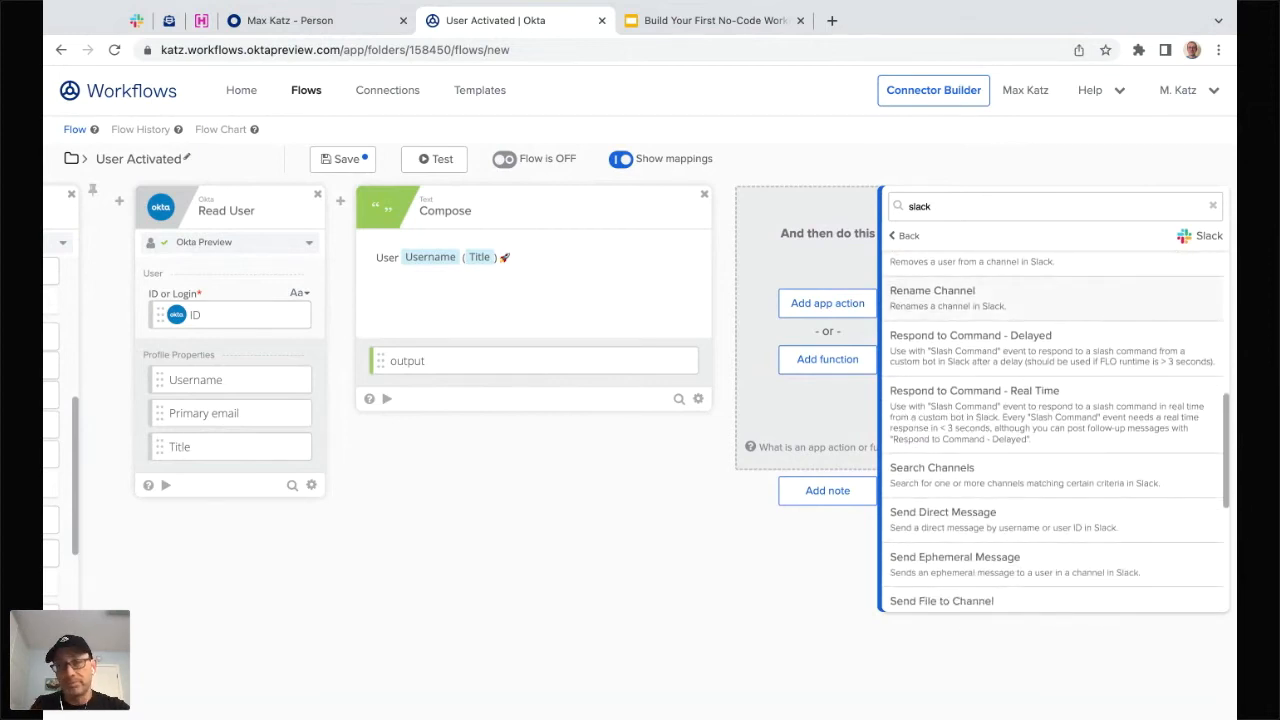
scroll(958, 452, down, 5)
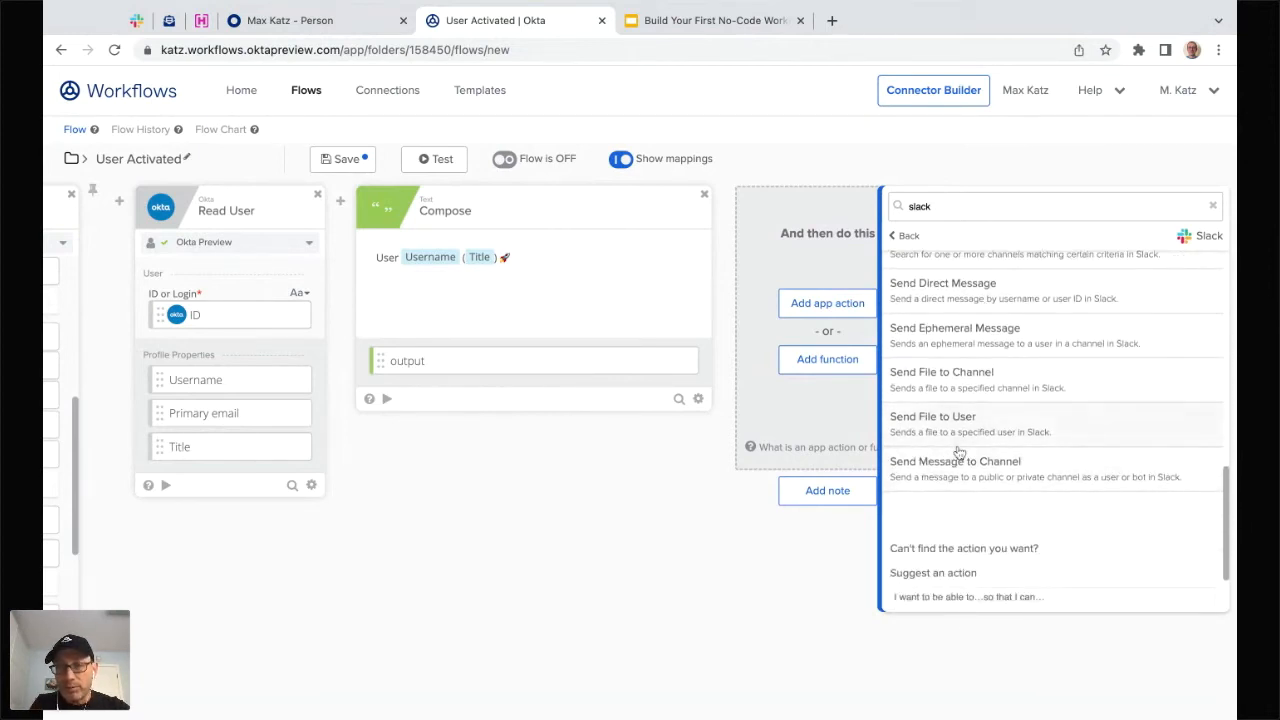
click(969, 475)
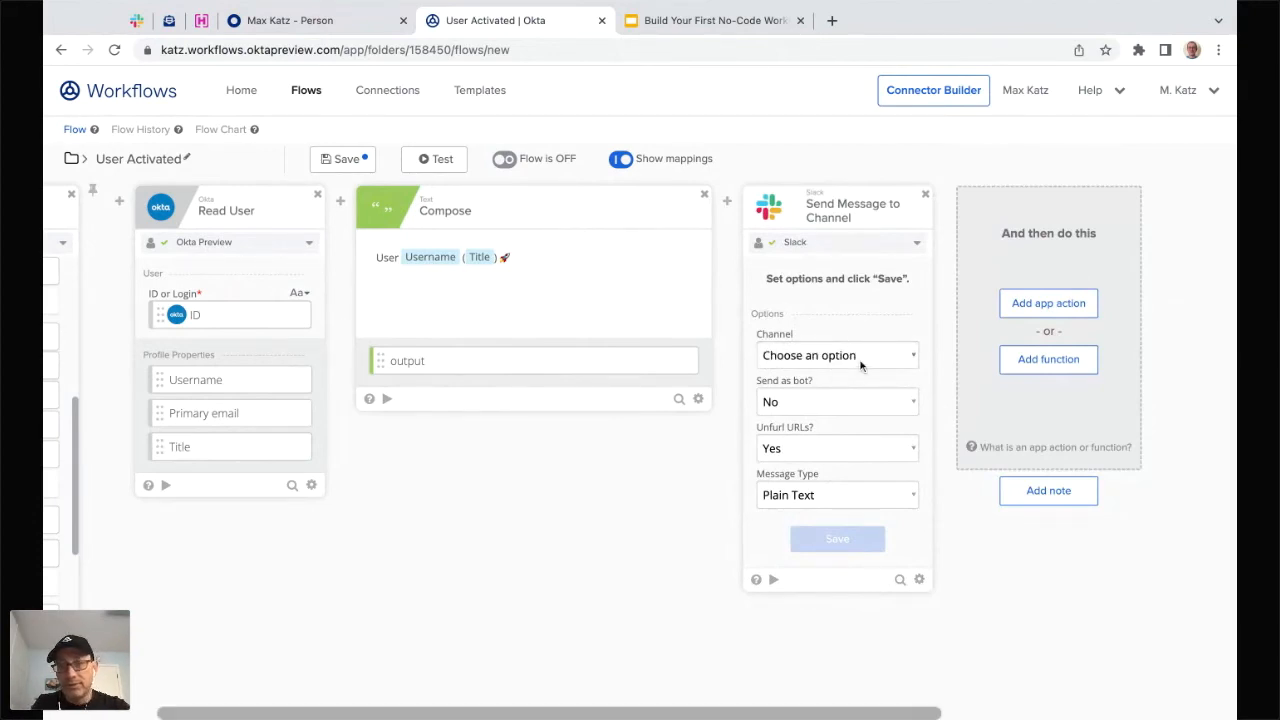
- Set the Slack card's channel to workflows-test and Send as bot to Yes
click(861, 365)
click(846, 432)
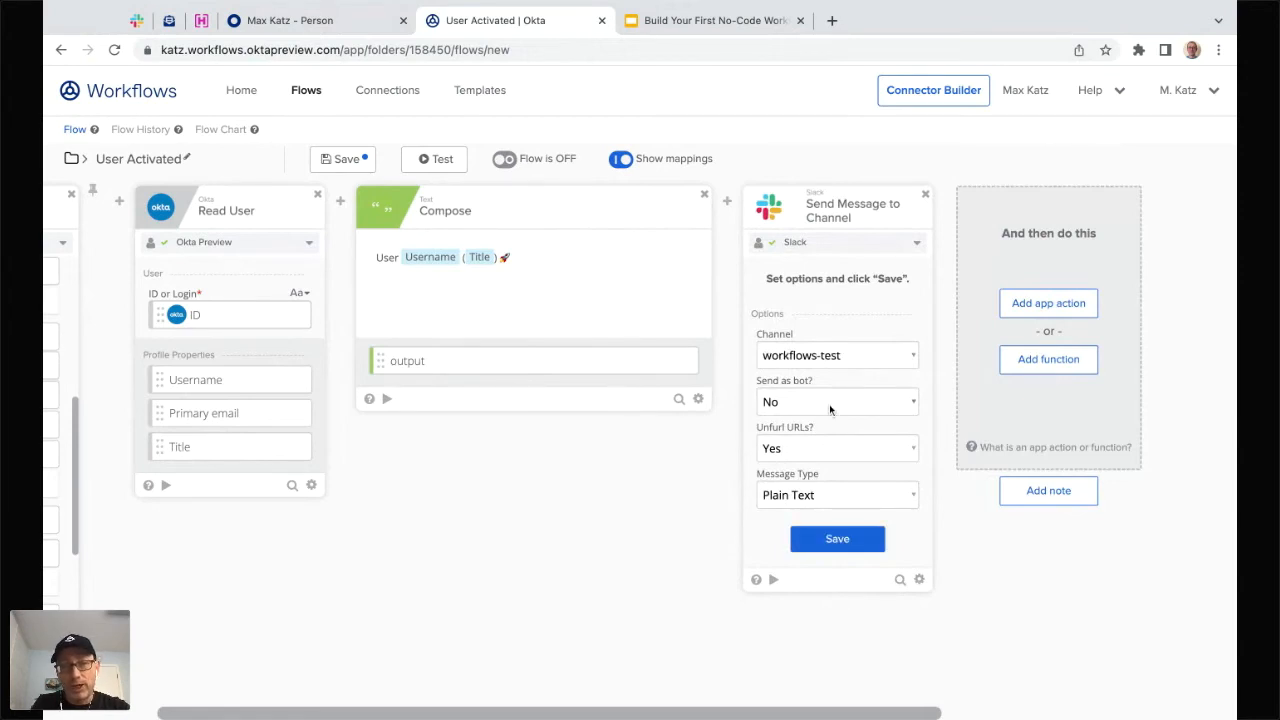
click(829, 408)
click(826, 389)
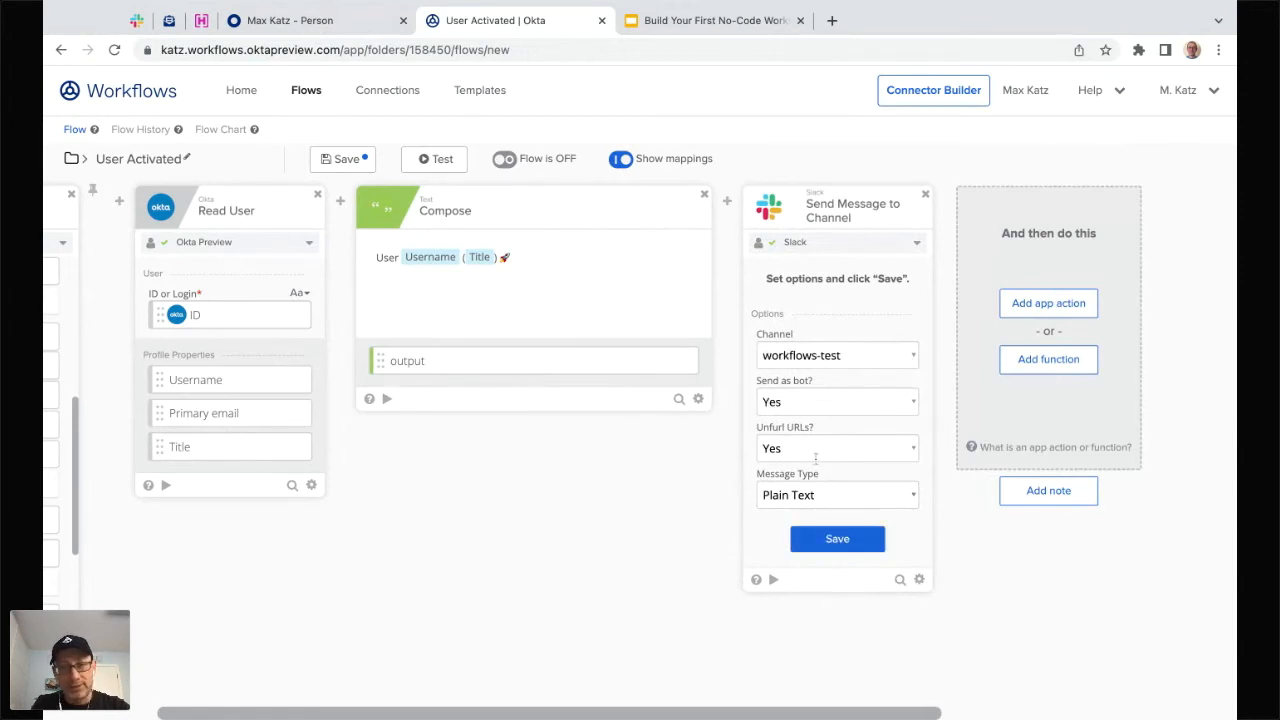
click(843, 540)
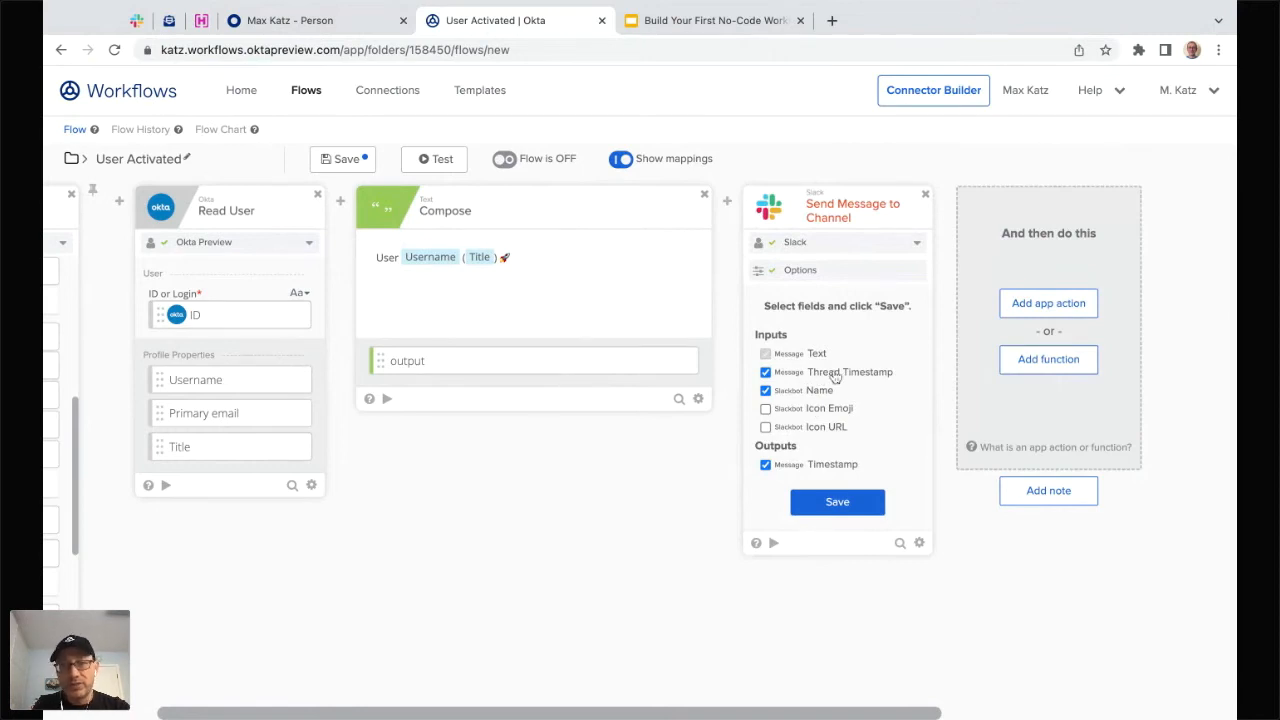
- Change the Slack card's fields to drop Thread Timestamp and add Icon Emoji
click(787, 375)
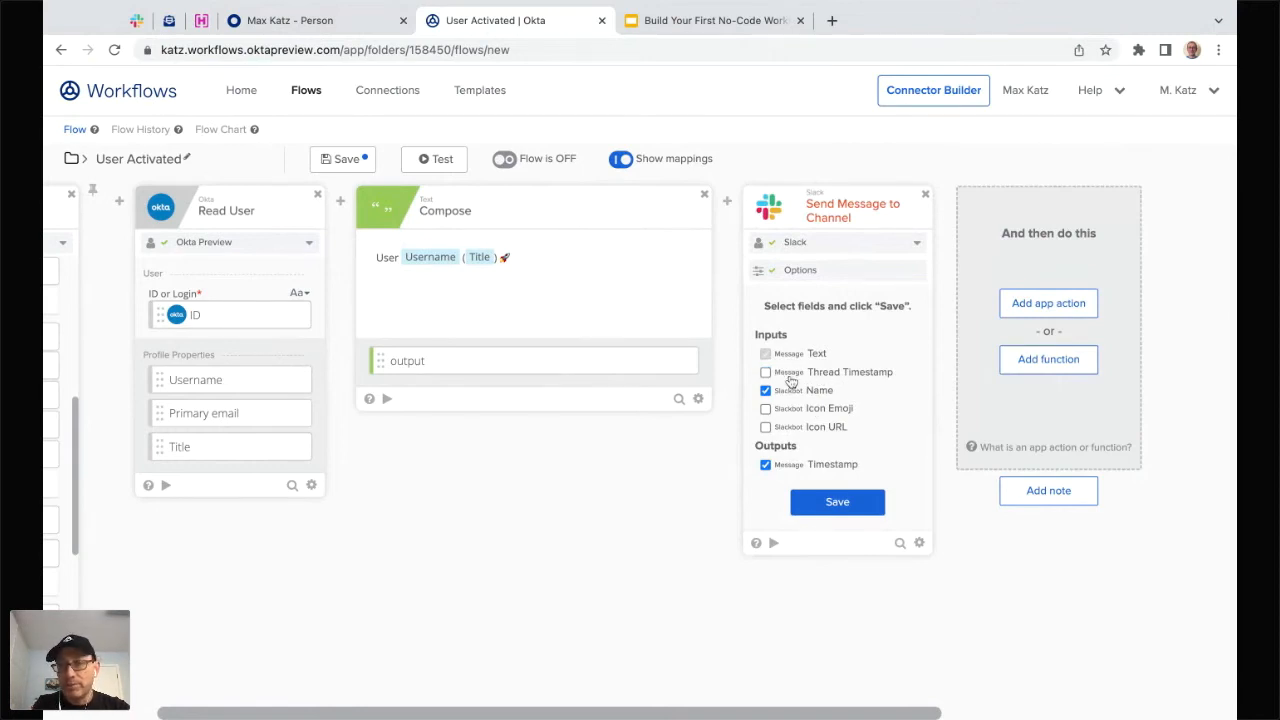
click(840, 503)
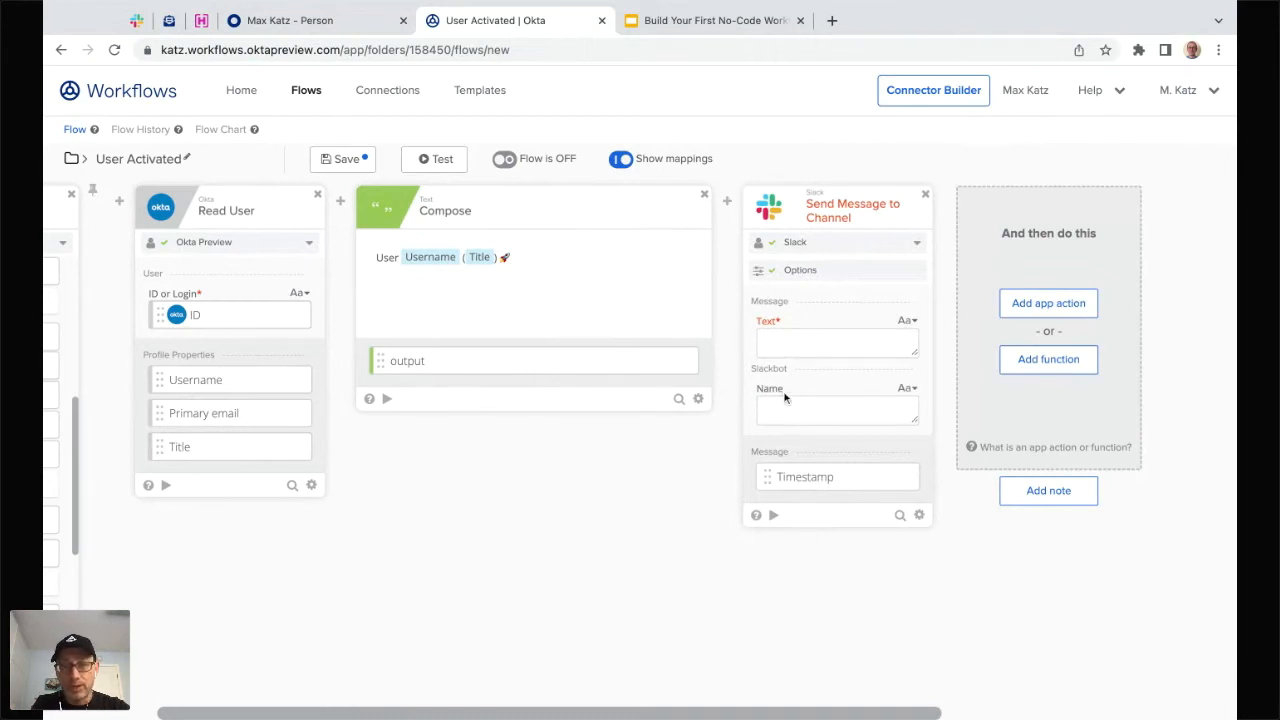
click(919, 515)
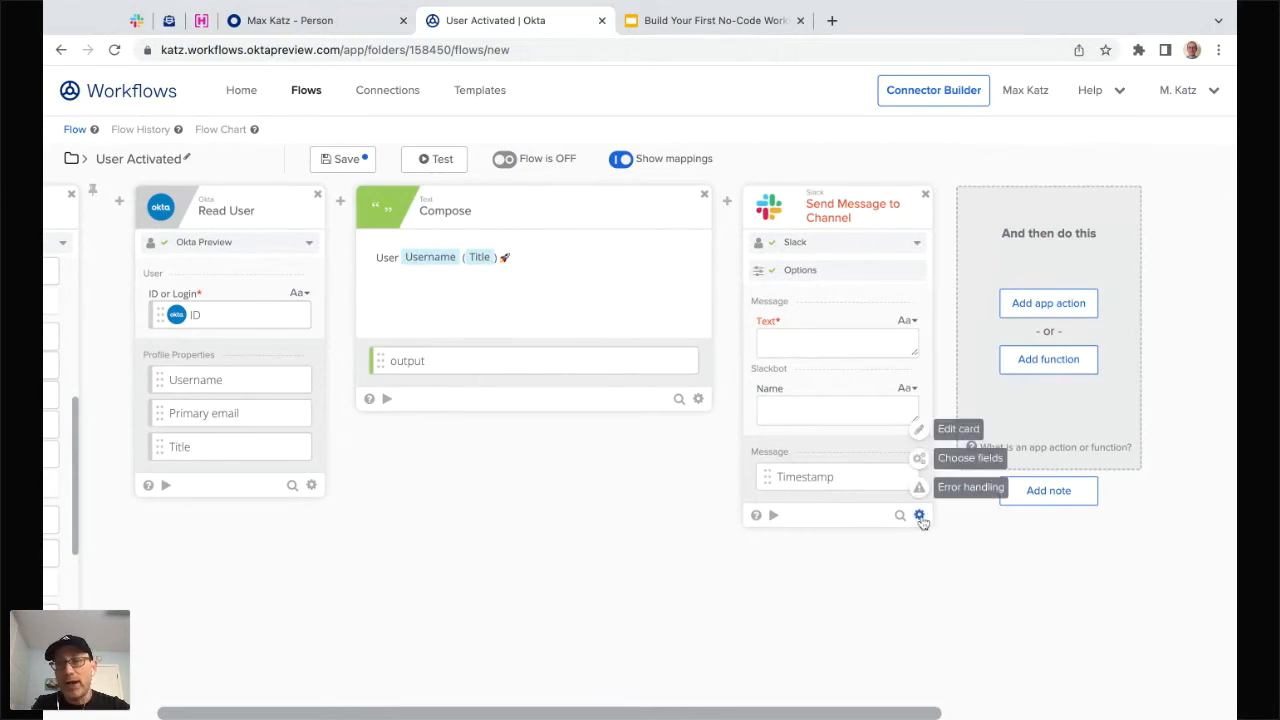
click(954, 462)
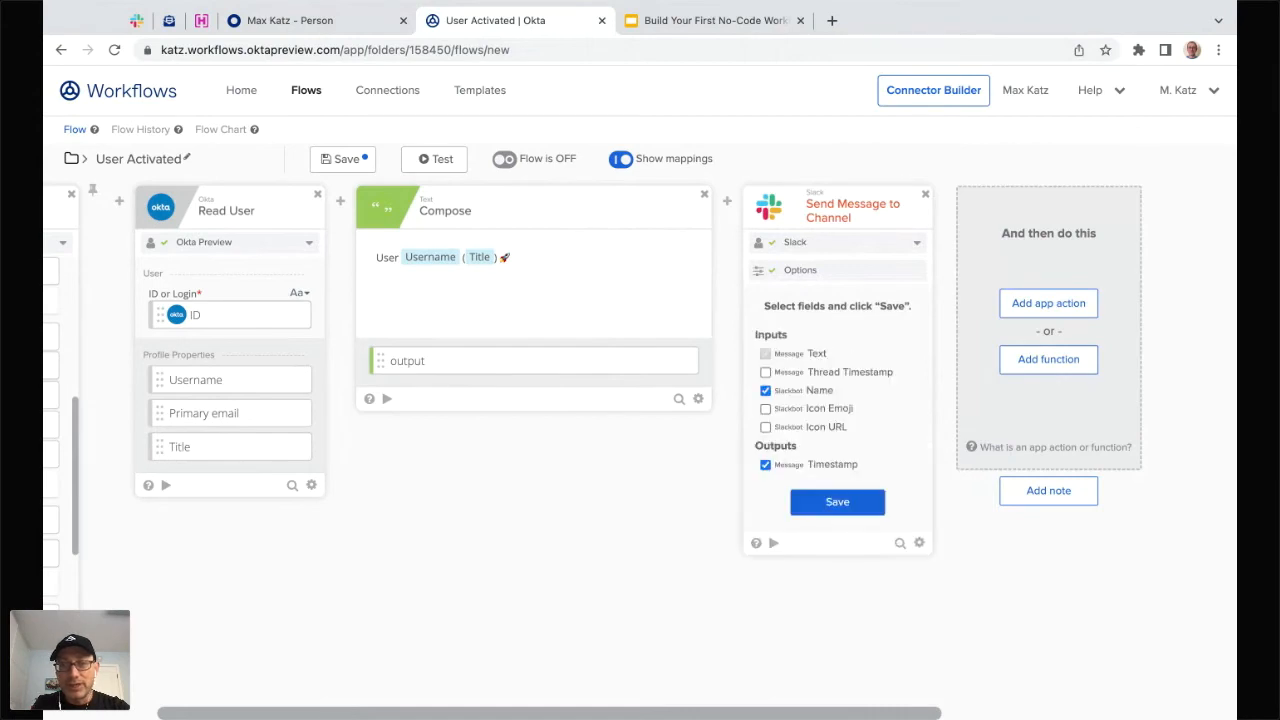
click(766, 409)
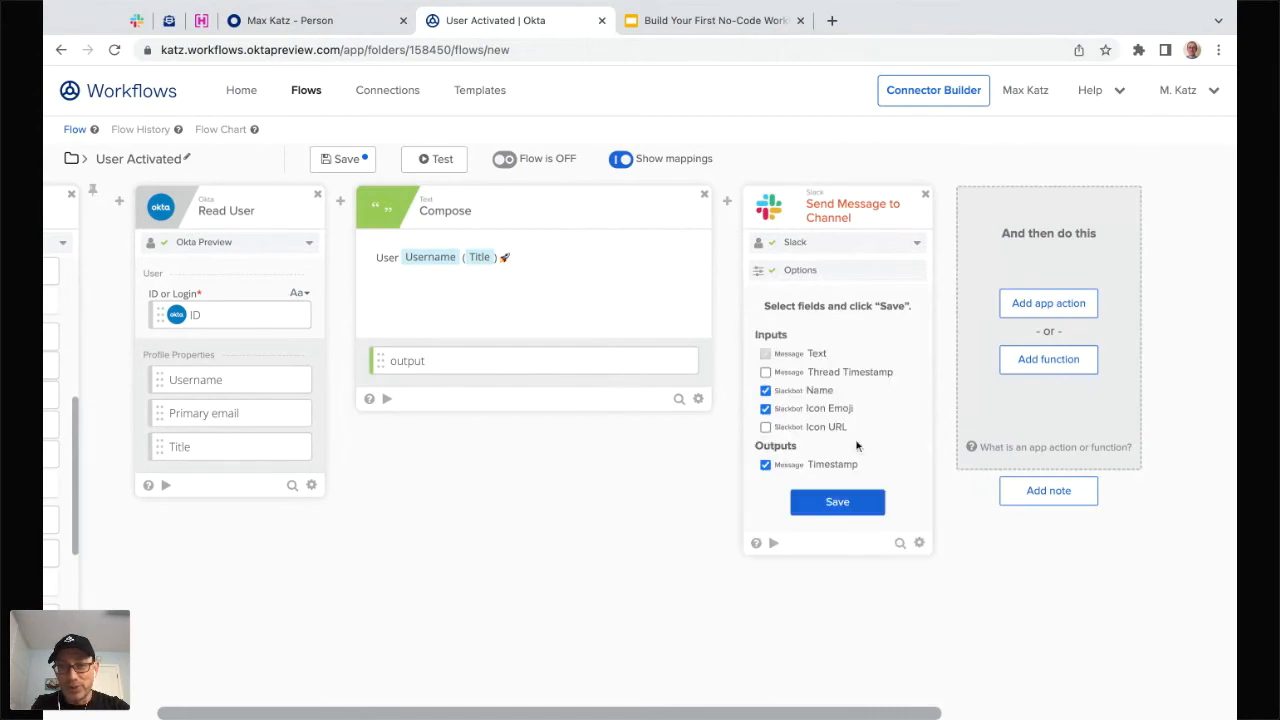
click(837, 503)
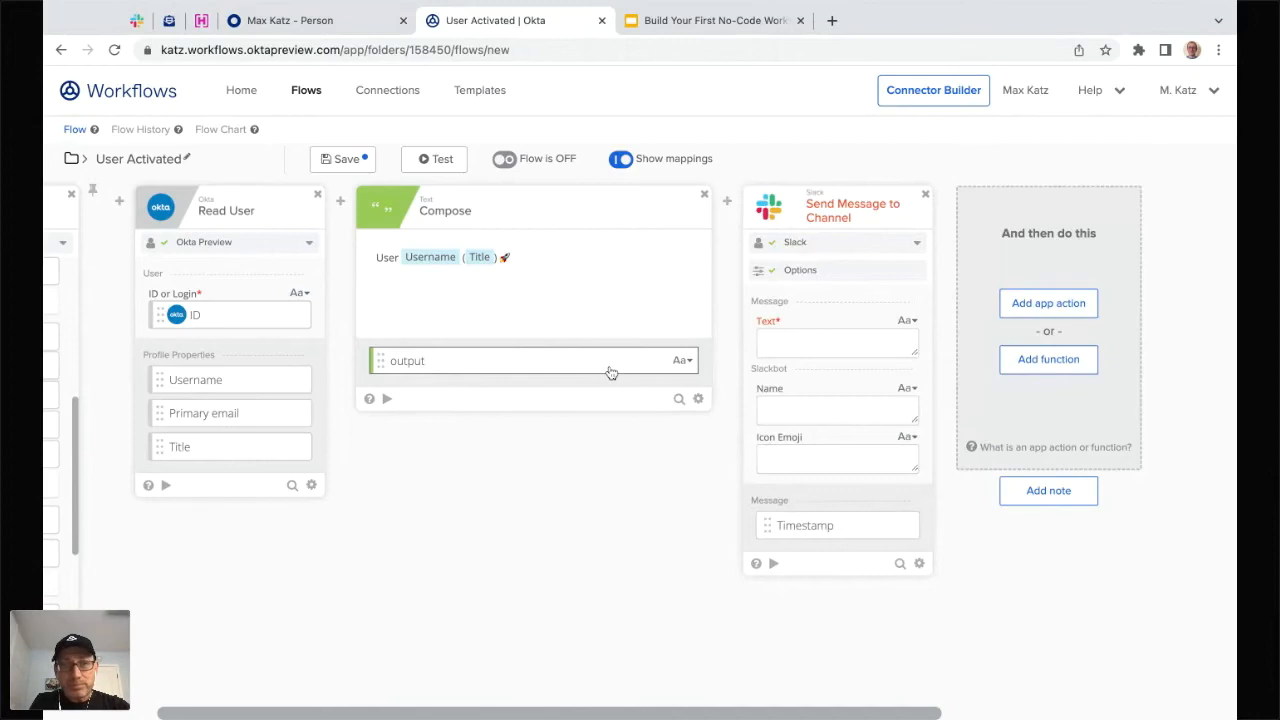
- Map the Compose card's output into the Slack card's Text input
drag(607, 370, 837, 343)
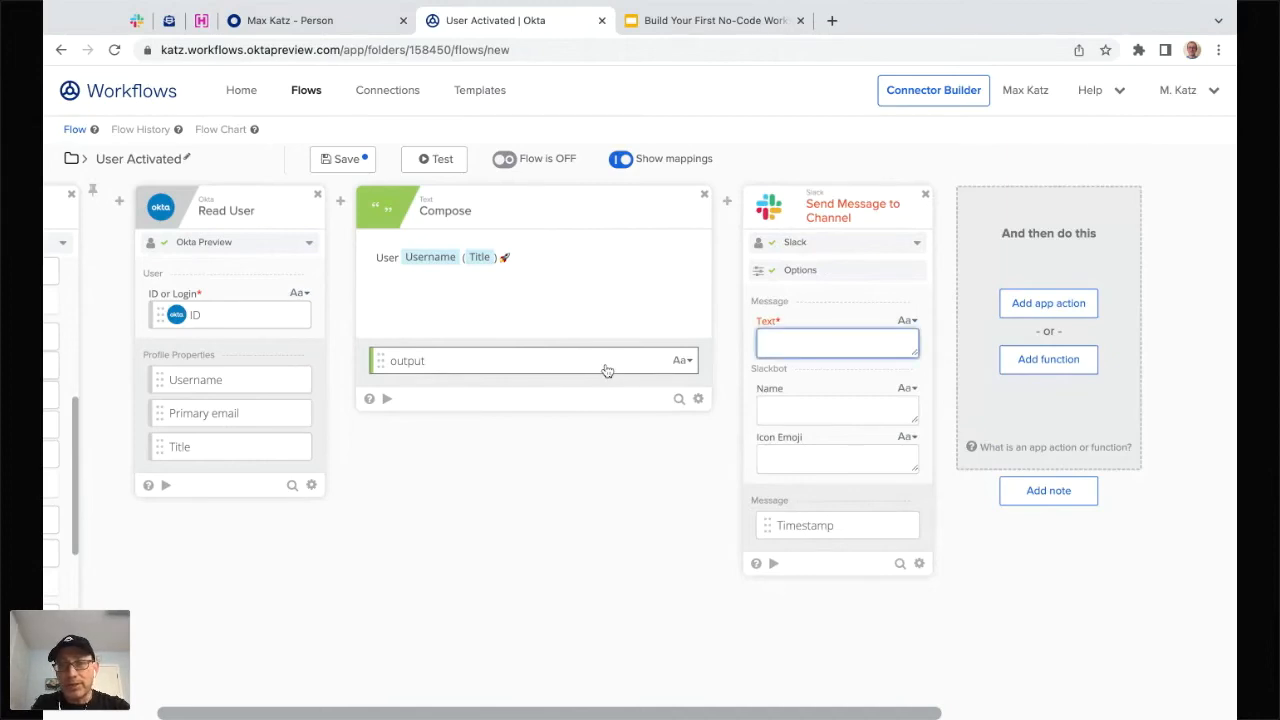
drag(607, 370, 888, 344)
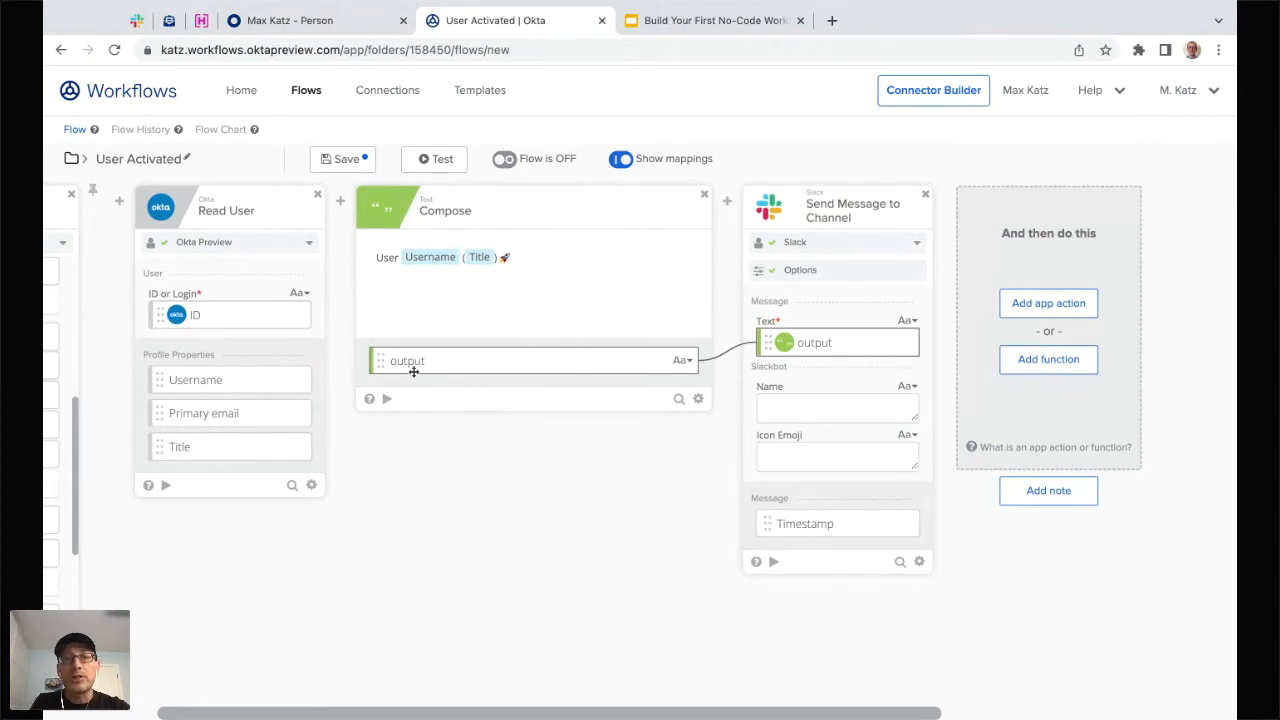
click(688, 361)
- Change the Compose output field's display name to 'Slack message'
click(685, 408)
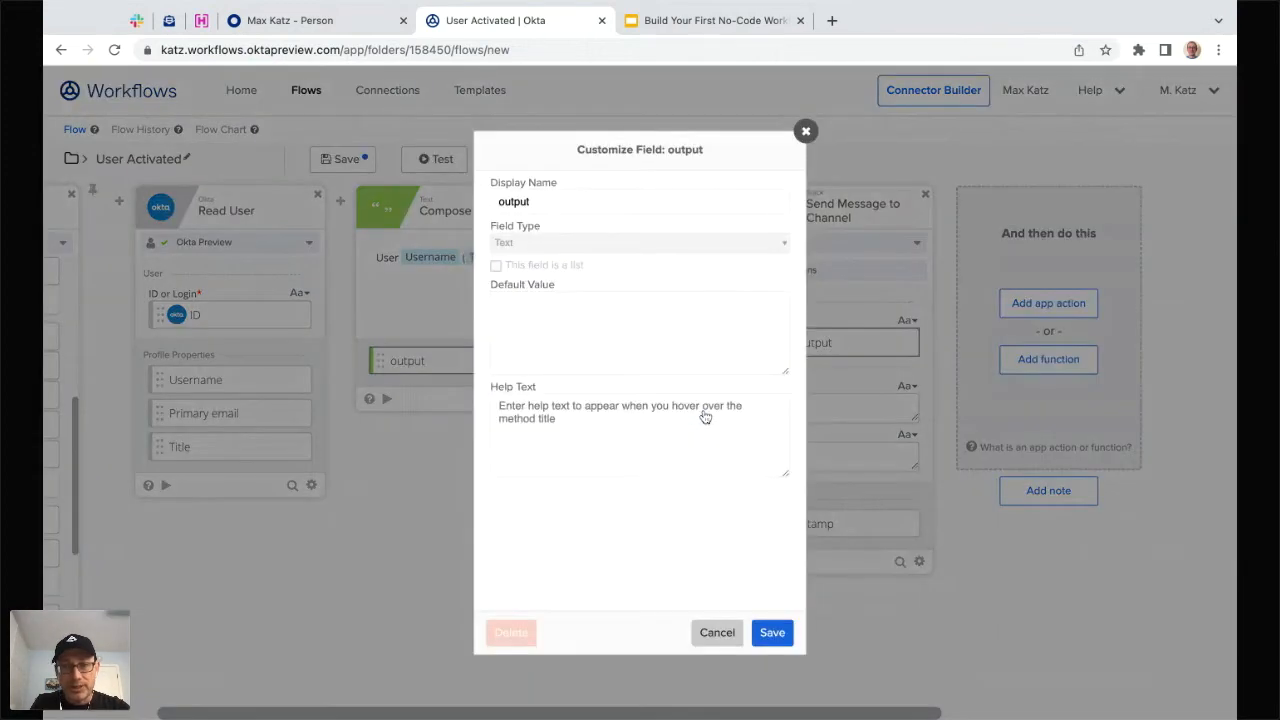
double_click(563, 203)
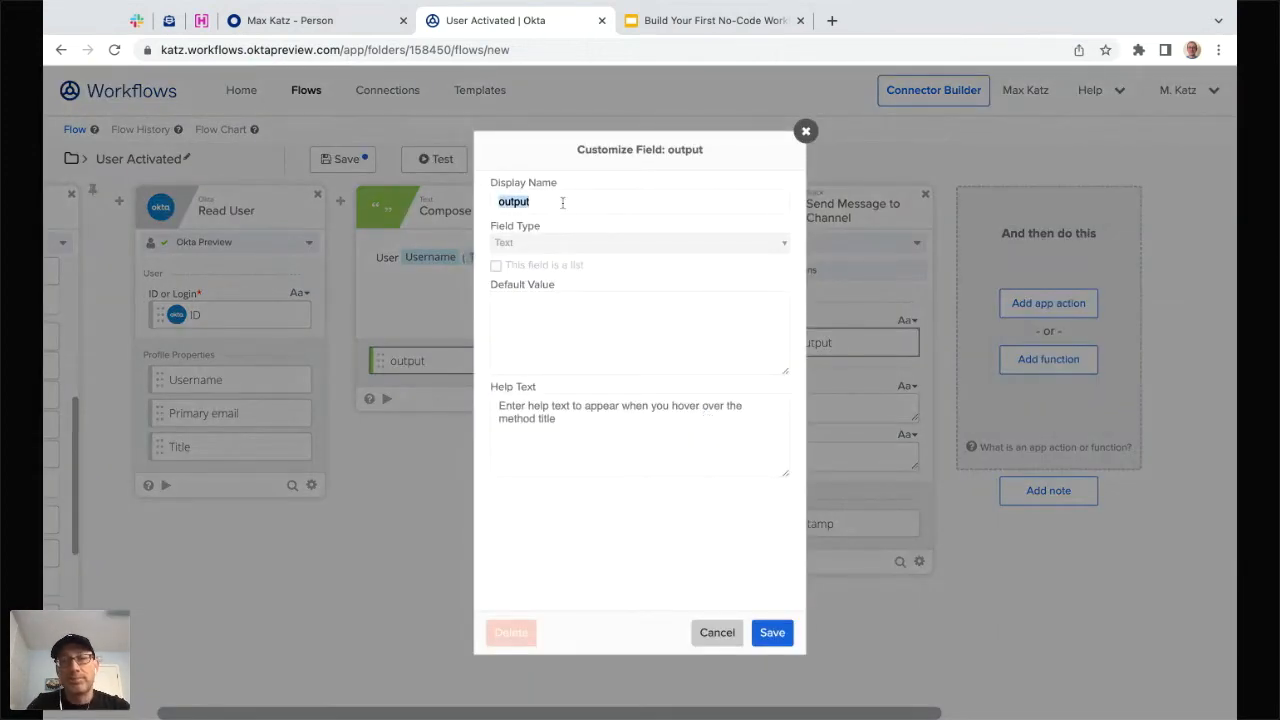
text(Sla)
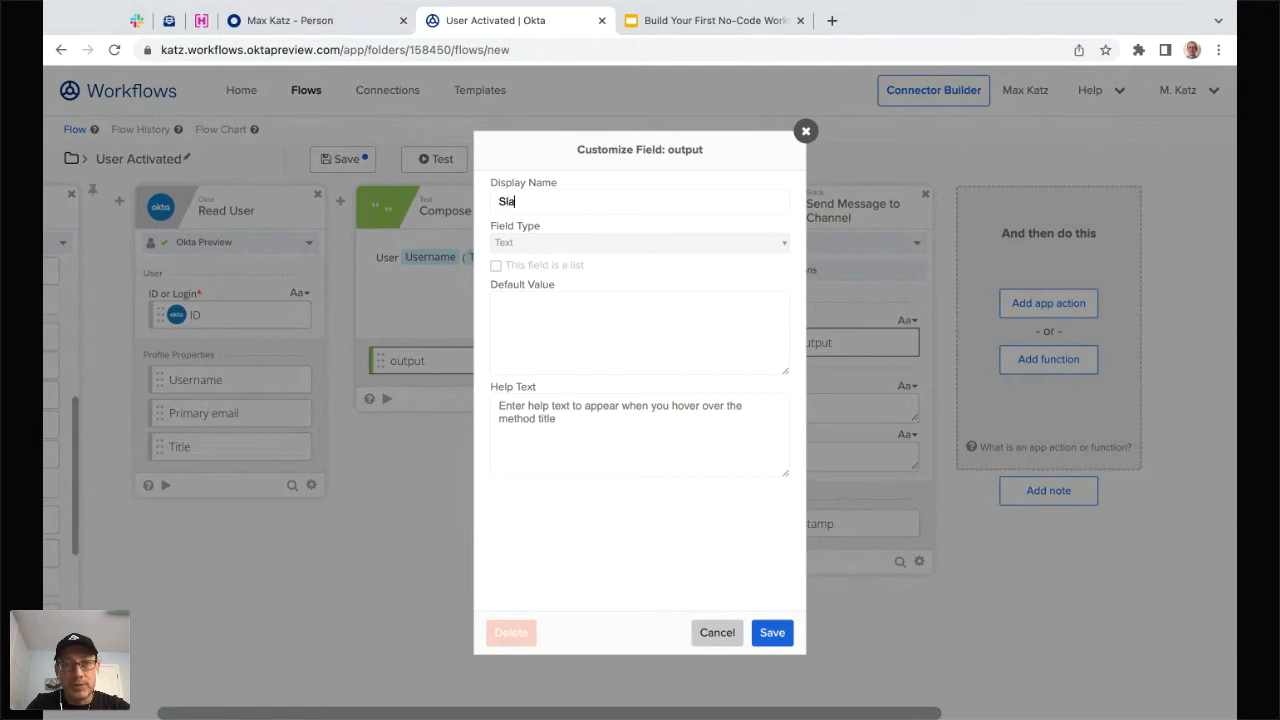
text(ck message)
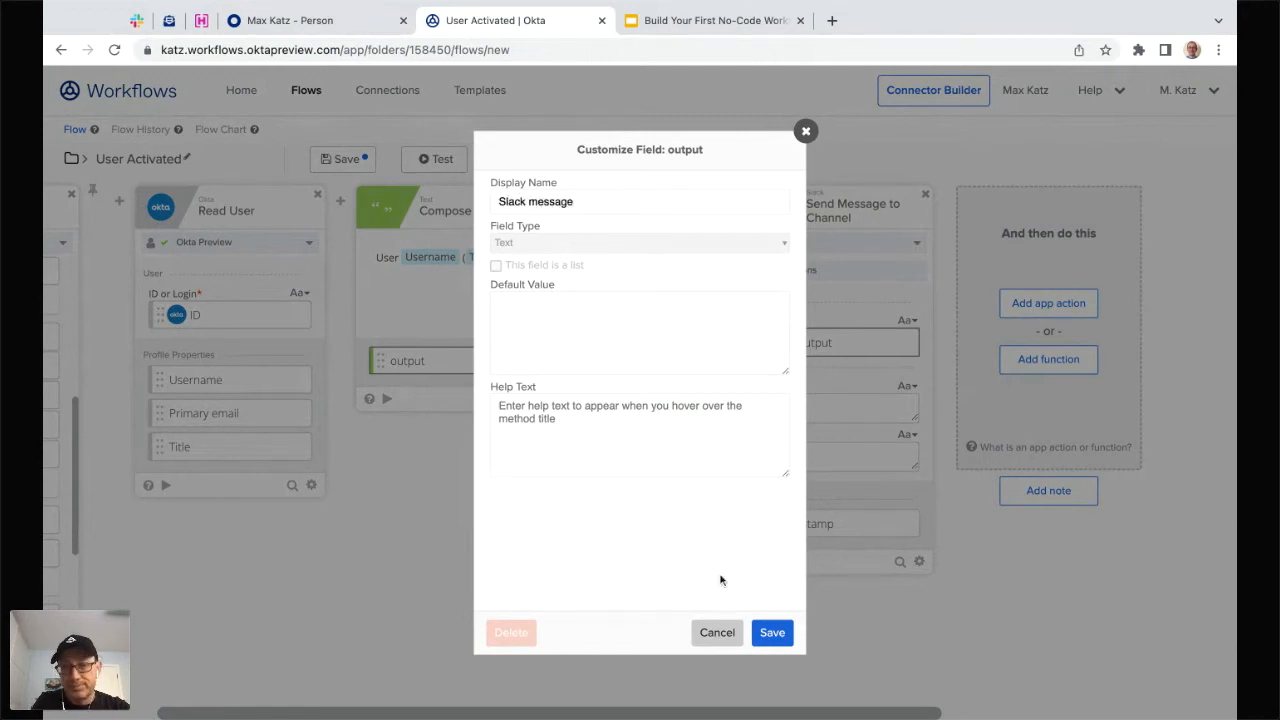
click(772, 634)
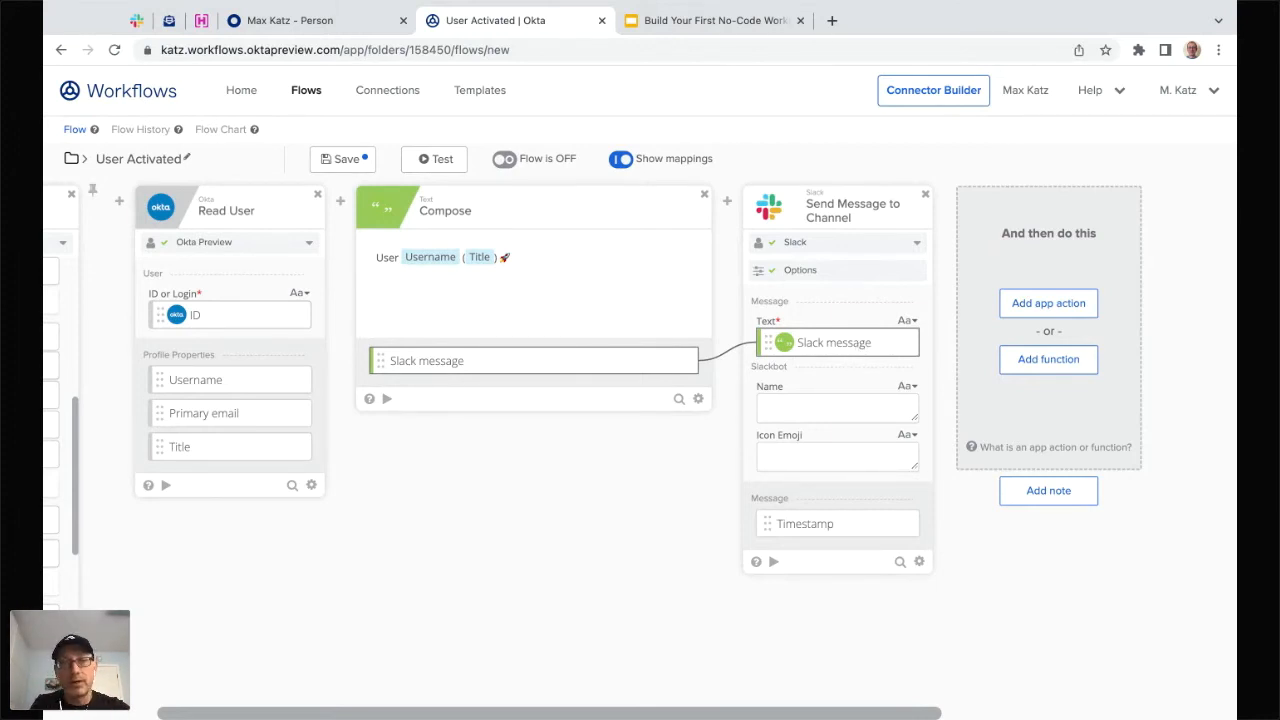
- Enter 'UserBot' as the Slackbot Name and start the Icon Emoji code ':r'
click(808, 405)
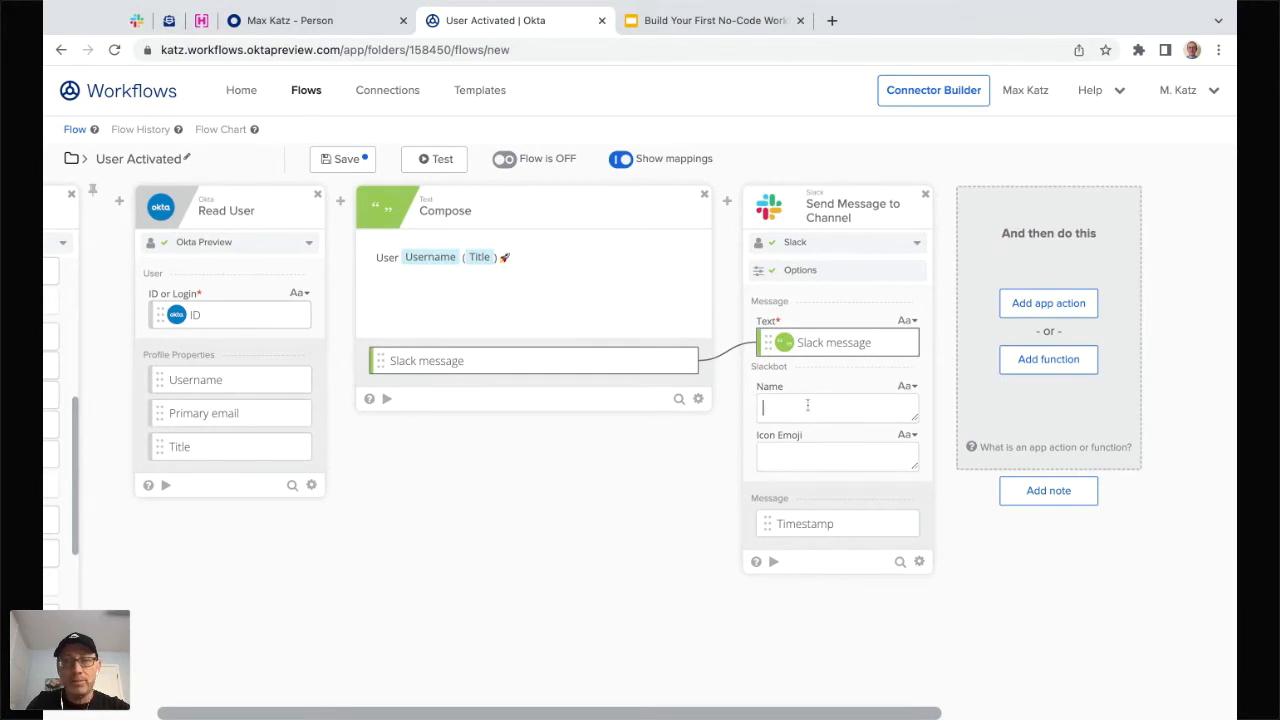
text(User)
key(BackSpace)
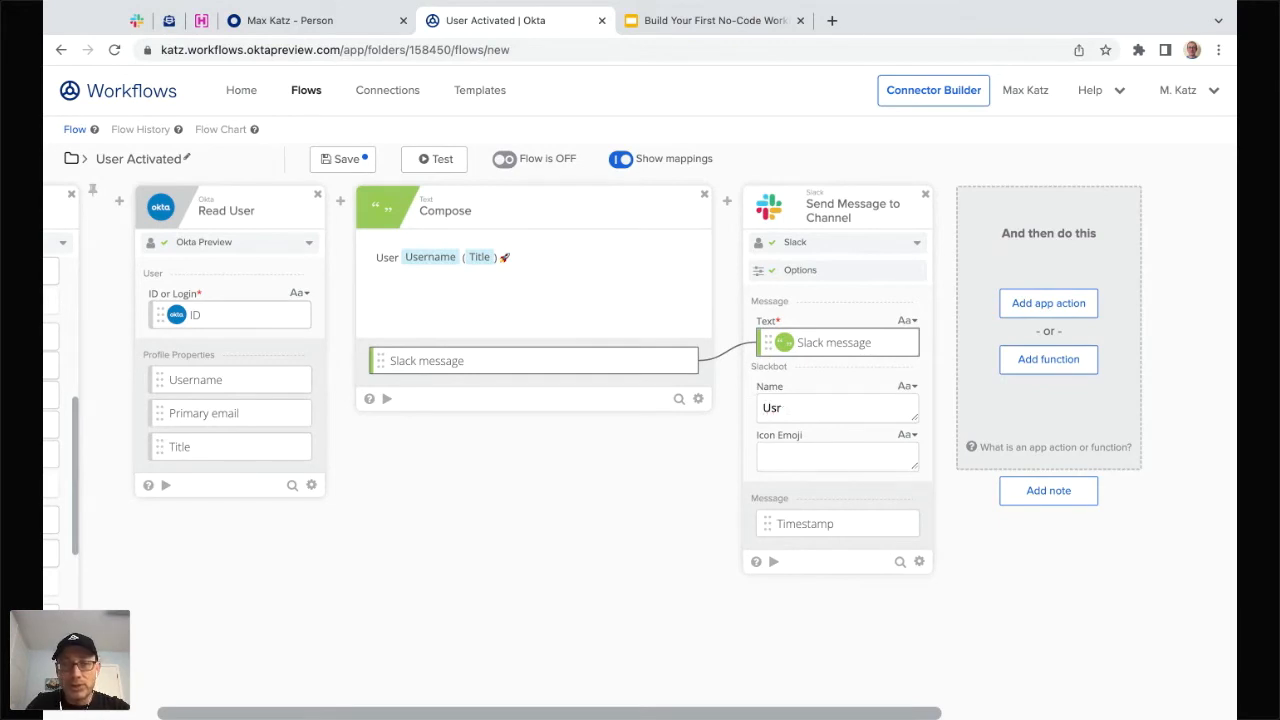
text(rBot)
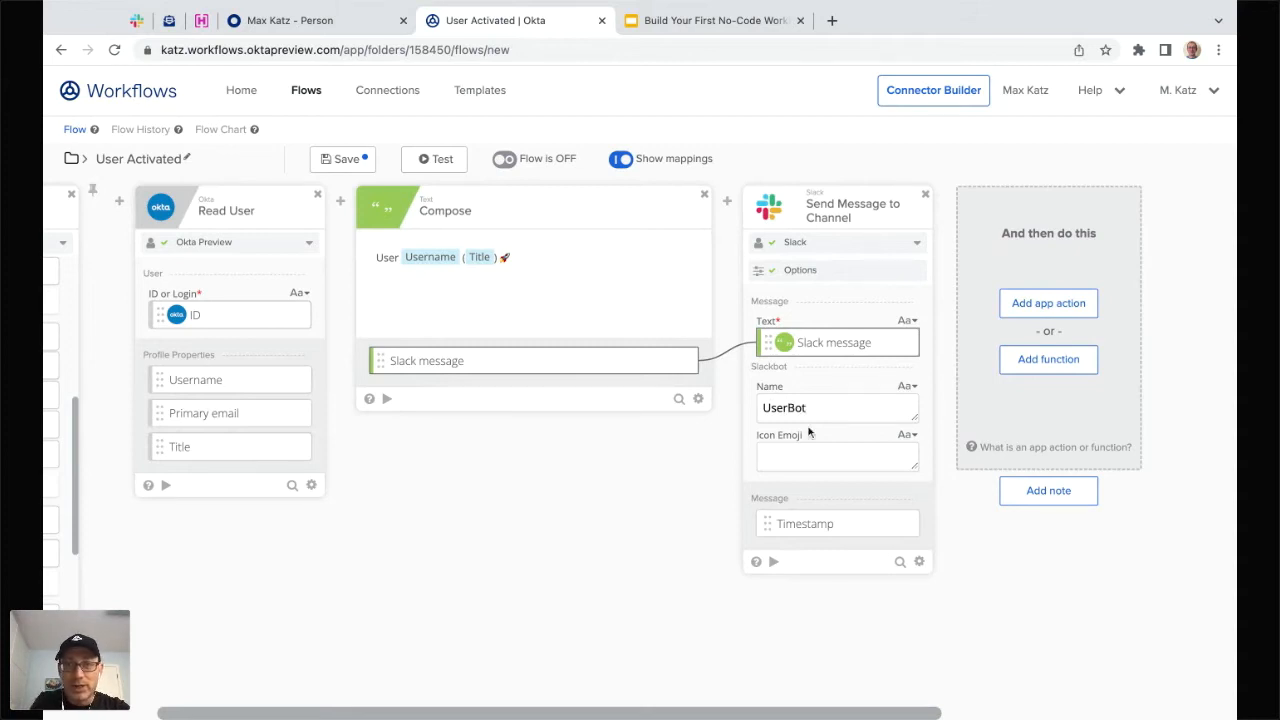
text(:r)
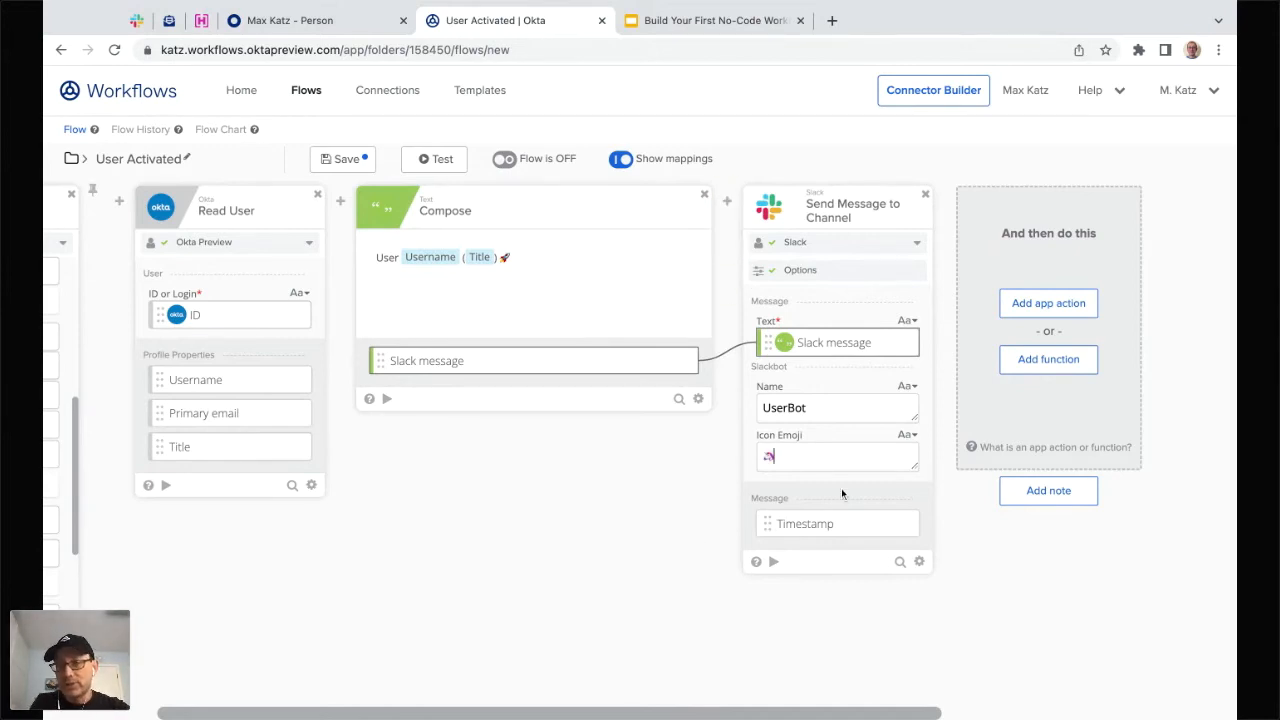
- Run a test of the Slack card with the Text 'Hey, is this working?'
click(773, 563)
click(558, 254)
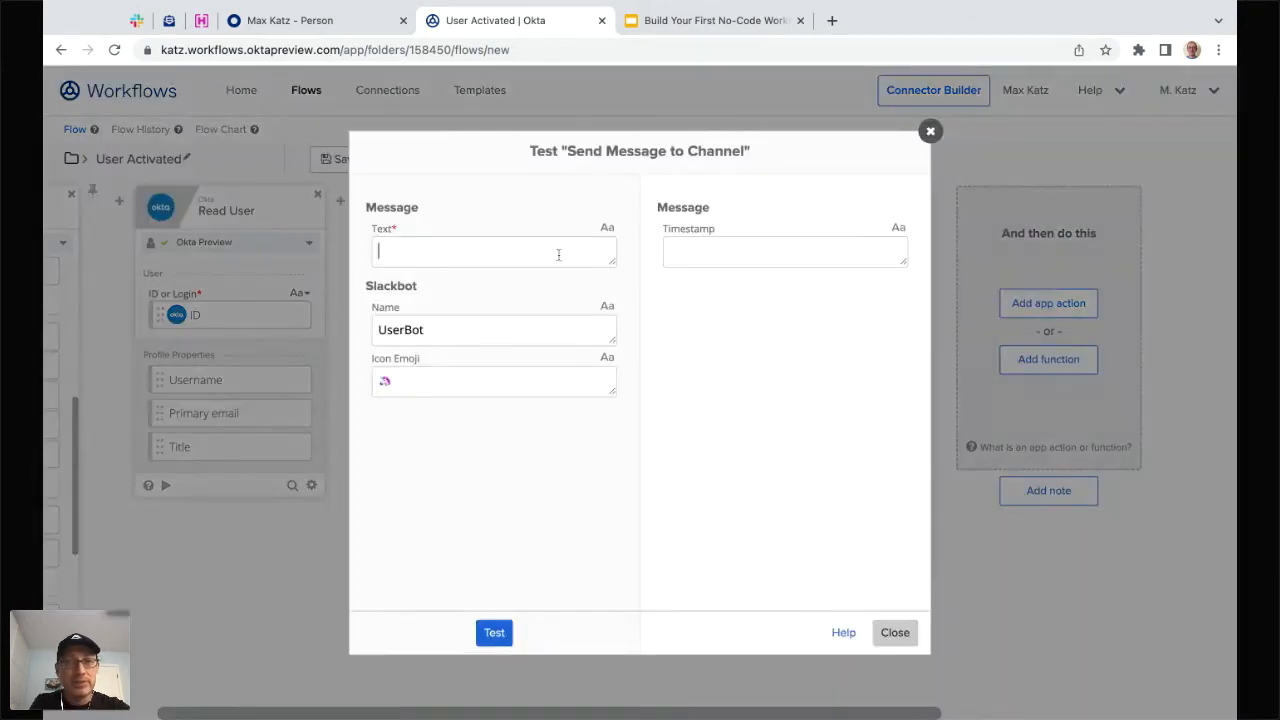
text(Hye)
key(BackSpace)
text(ey, )
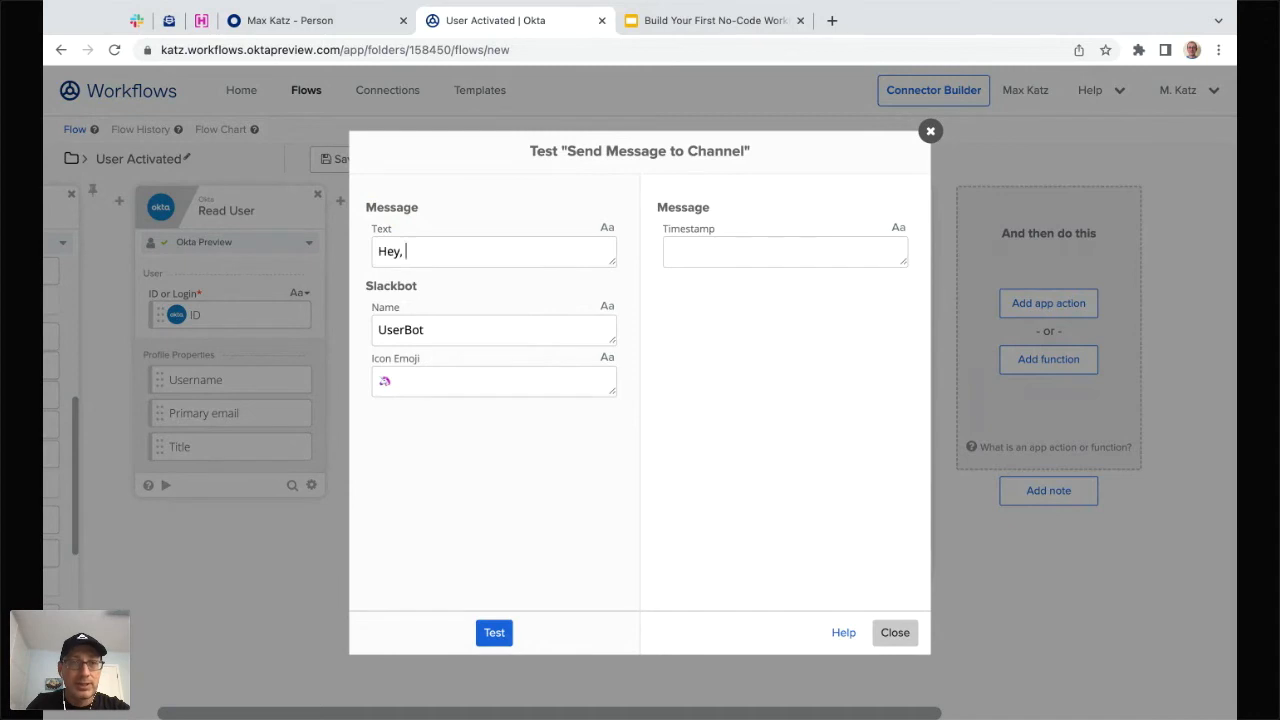
text(is this working?)
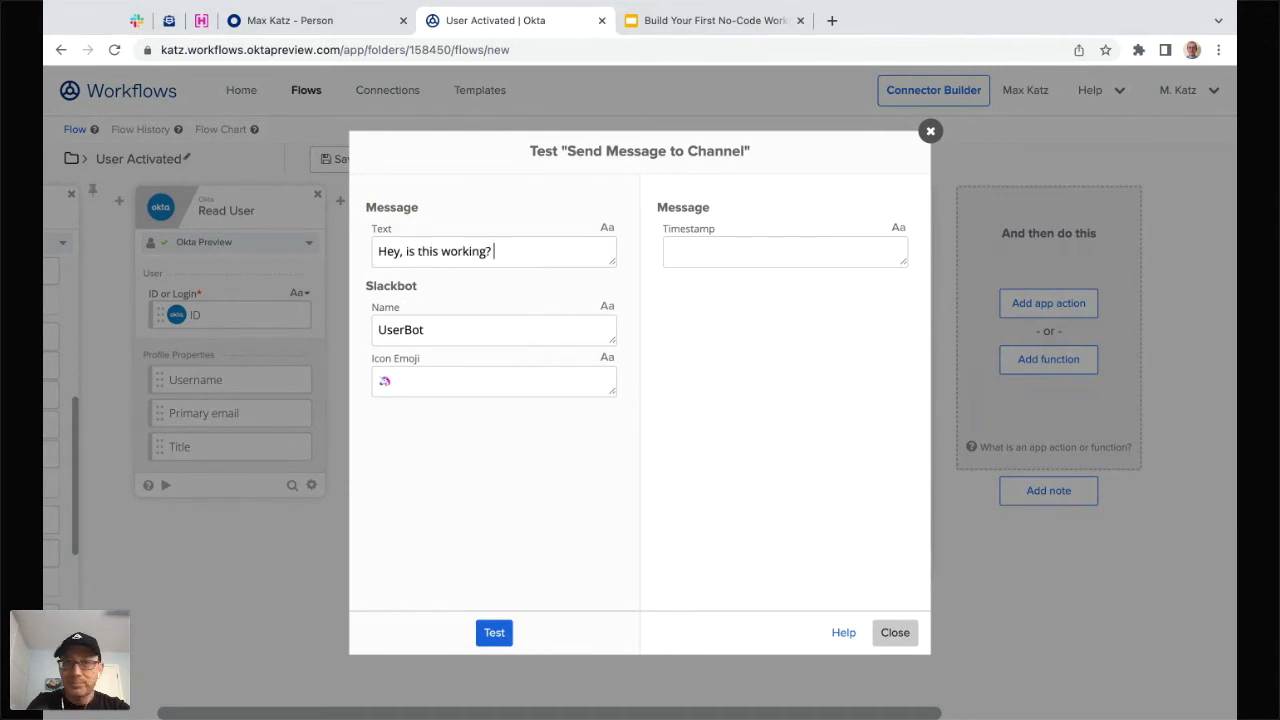
click(495, 637)
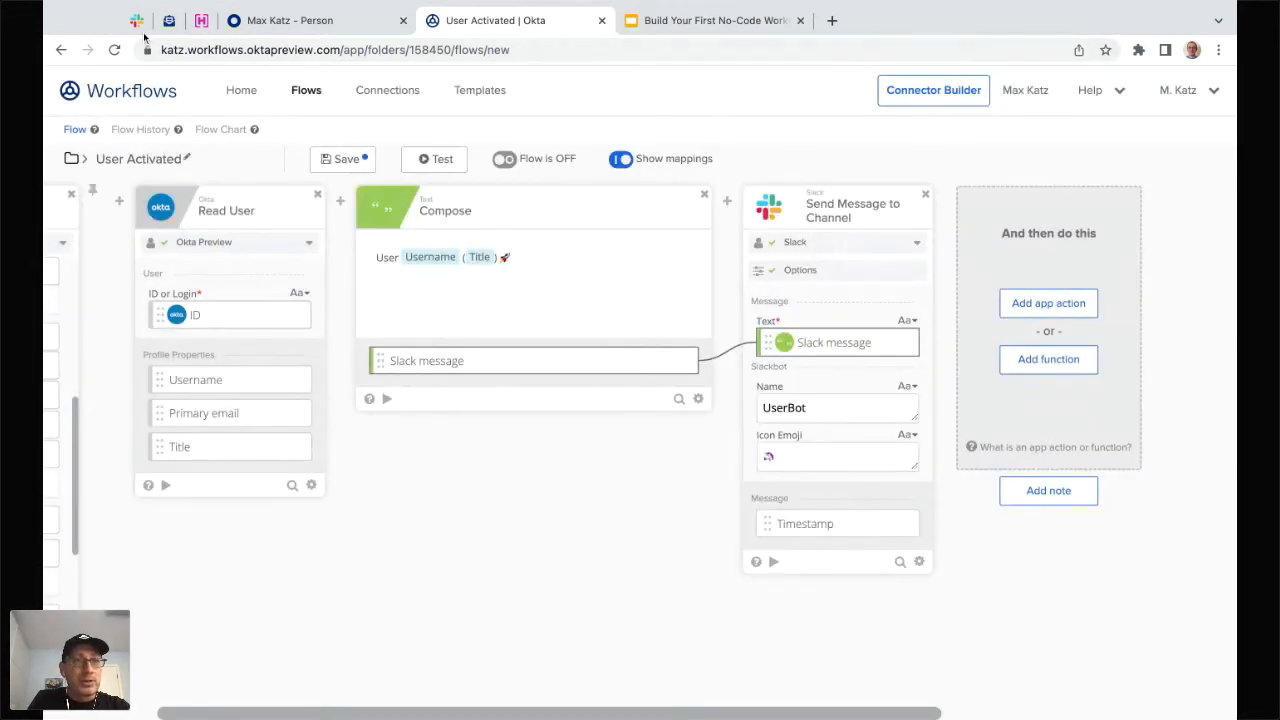
- Confirm UserBot's message reached #workflows-test in Slack, then return to the flow editor
click(136, 20)
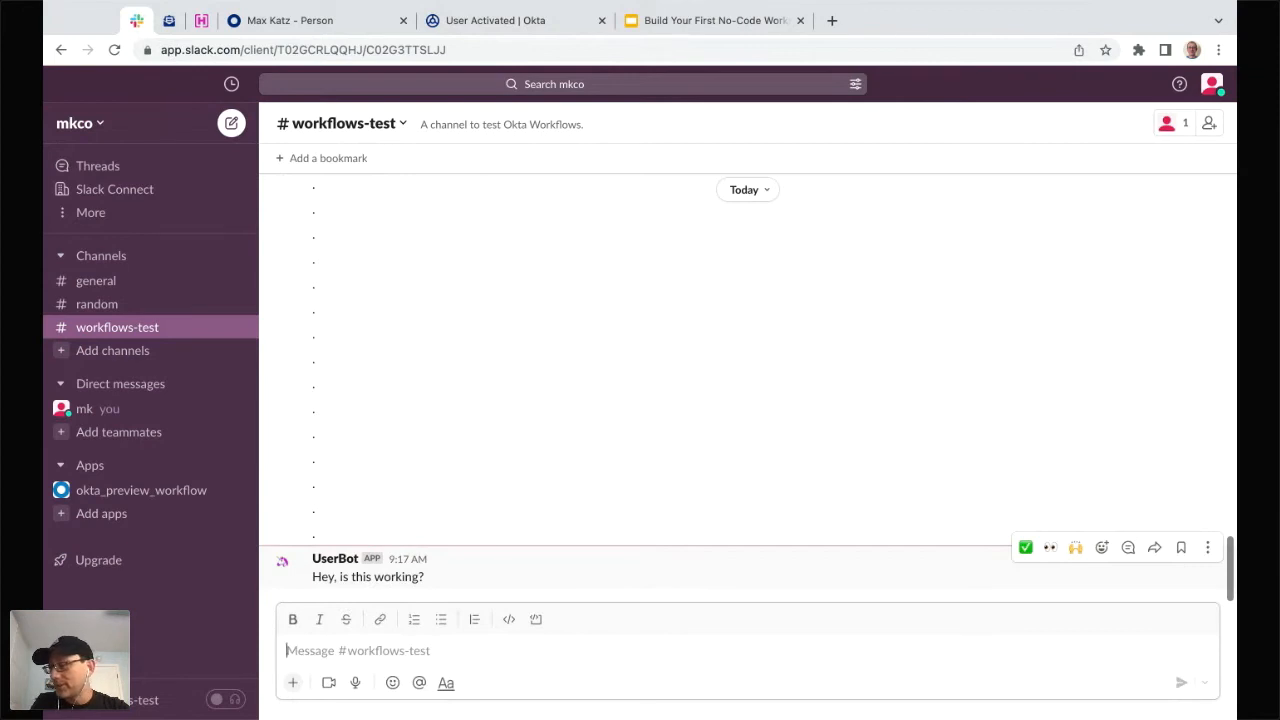
click(516, 22)
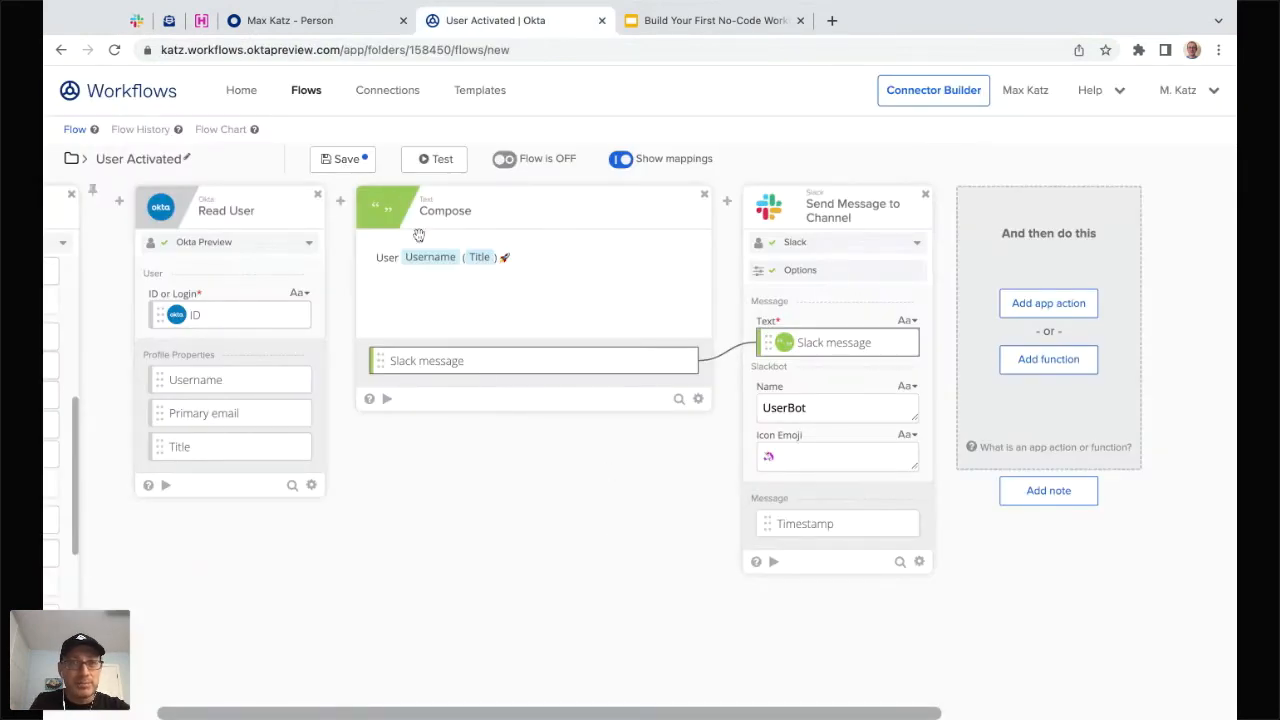
- Save the User Activated flow, switch it ON, and view its empty Flow History
click(346, 159)
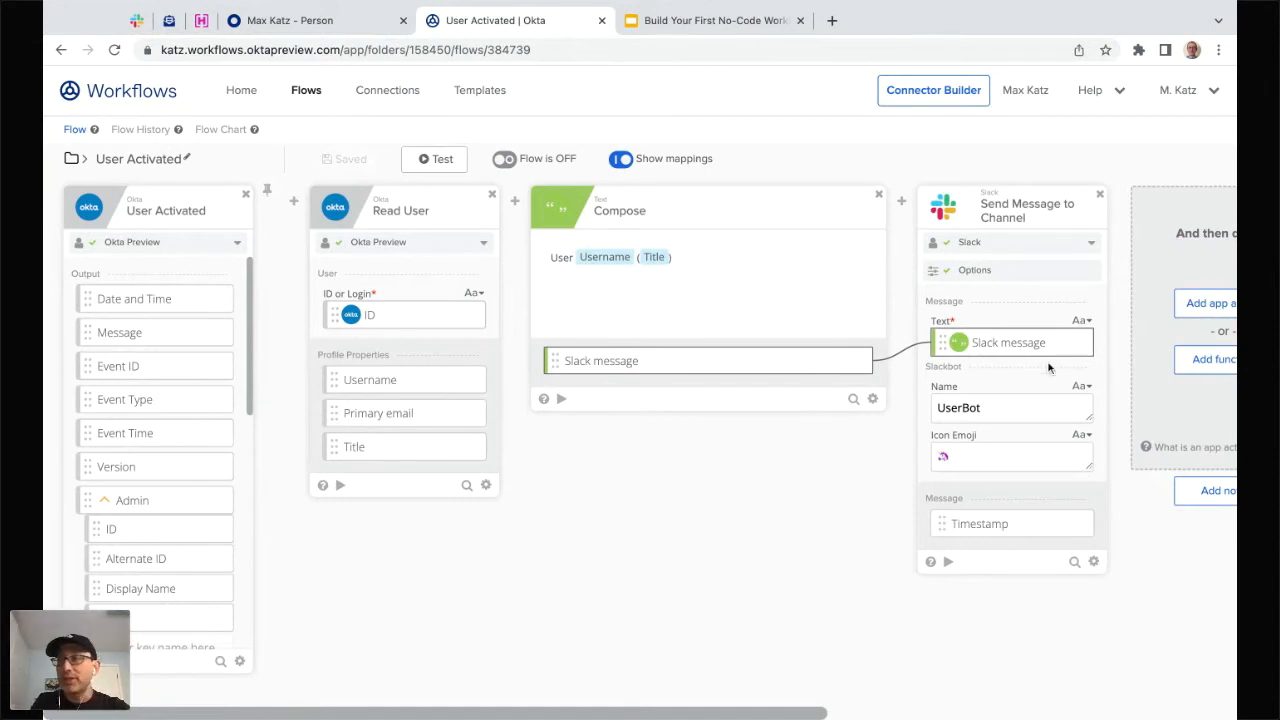
click(512, 166)
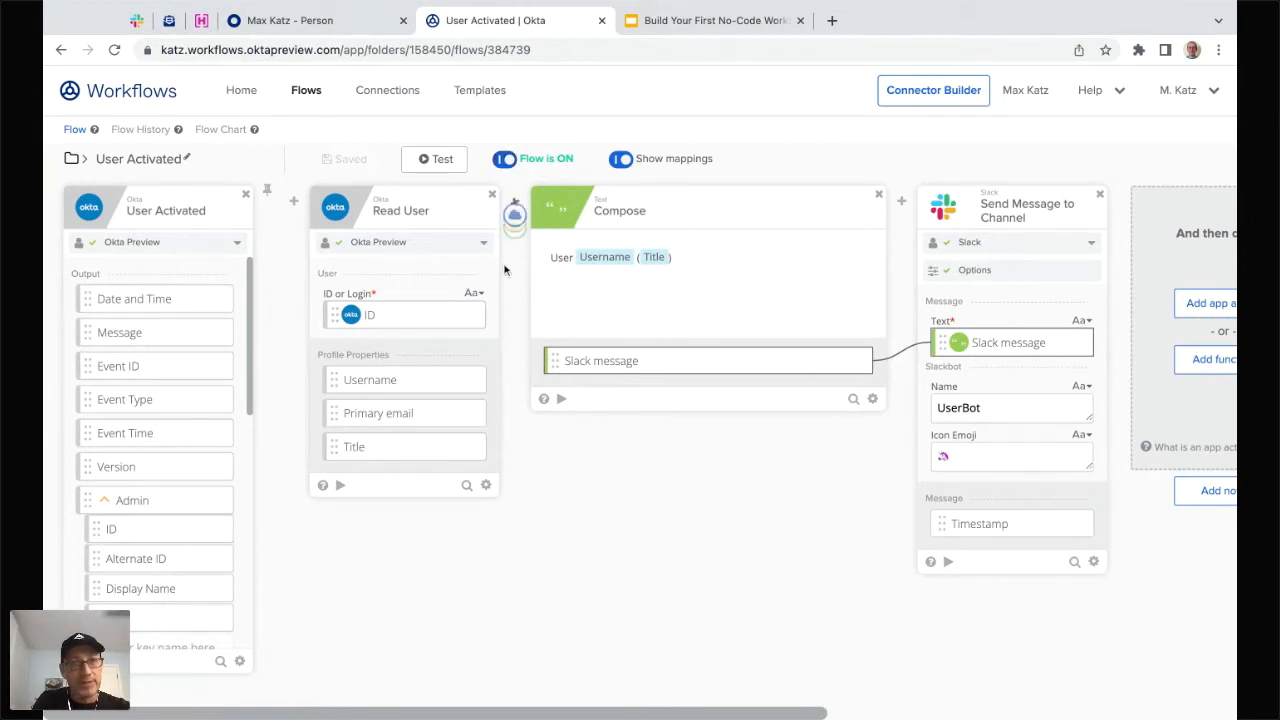
mouse_move(514, 201)
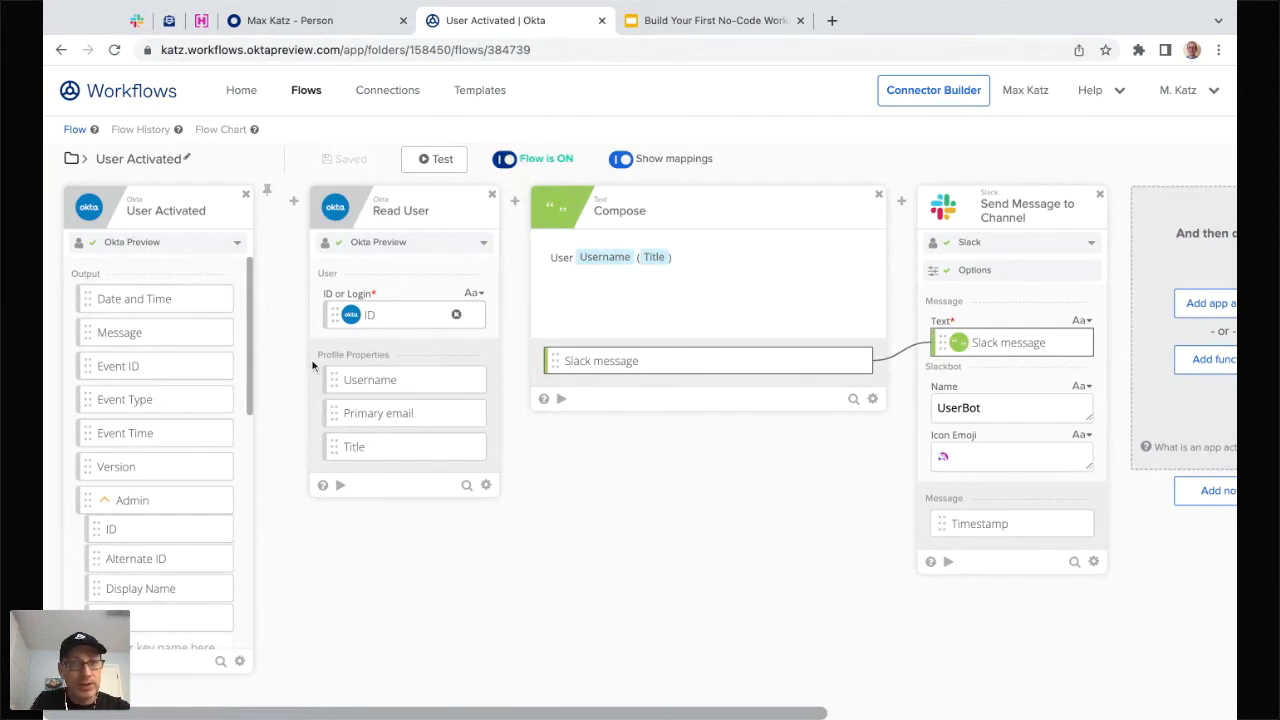
click(143, 131)
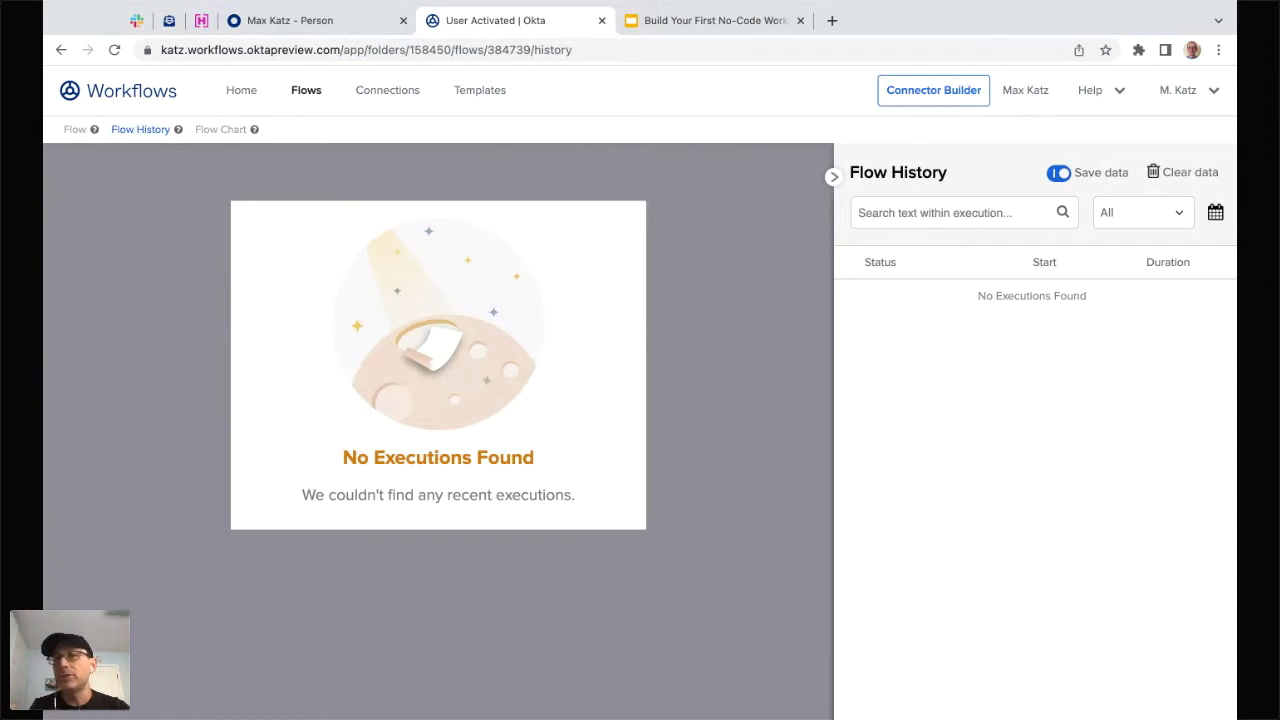
- Activate the test user in the Admin Console, then check Slack and the flow's run history
click(350, 22)
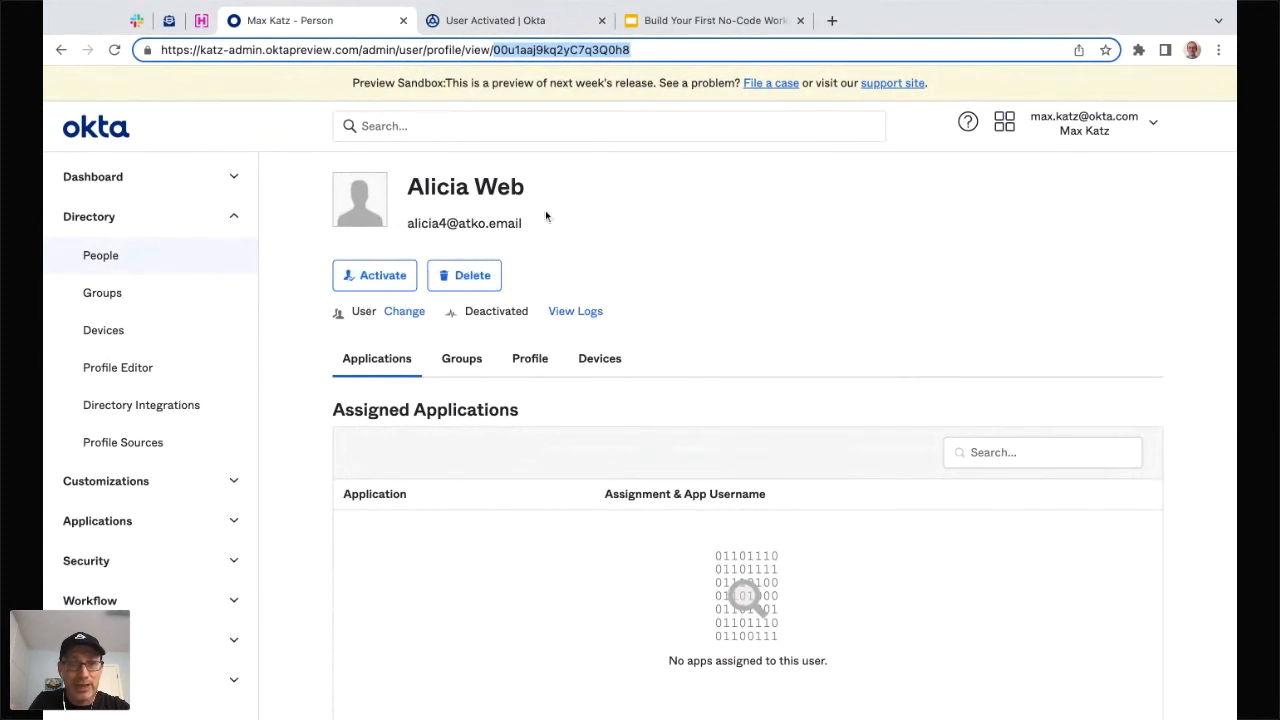
click(380, 282)
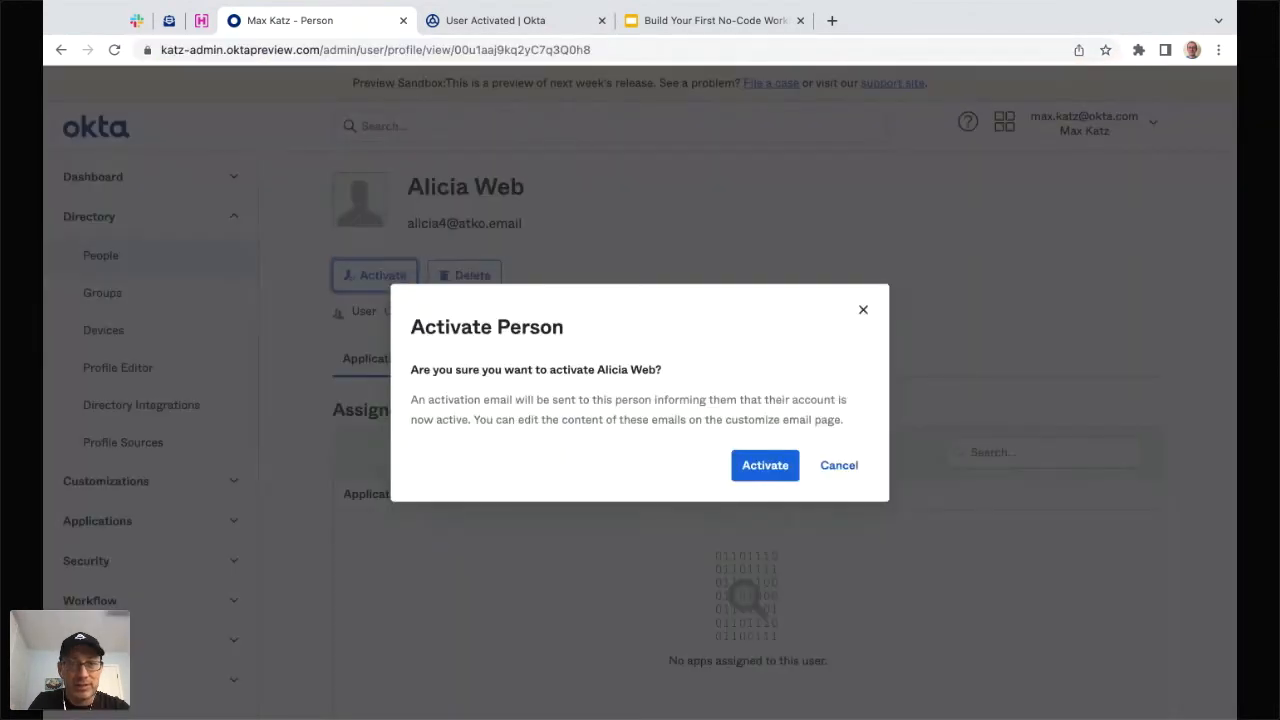
click(766, 466)
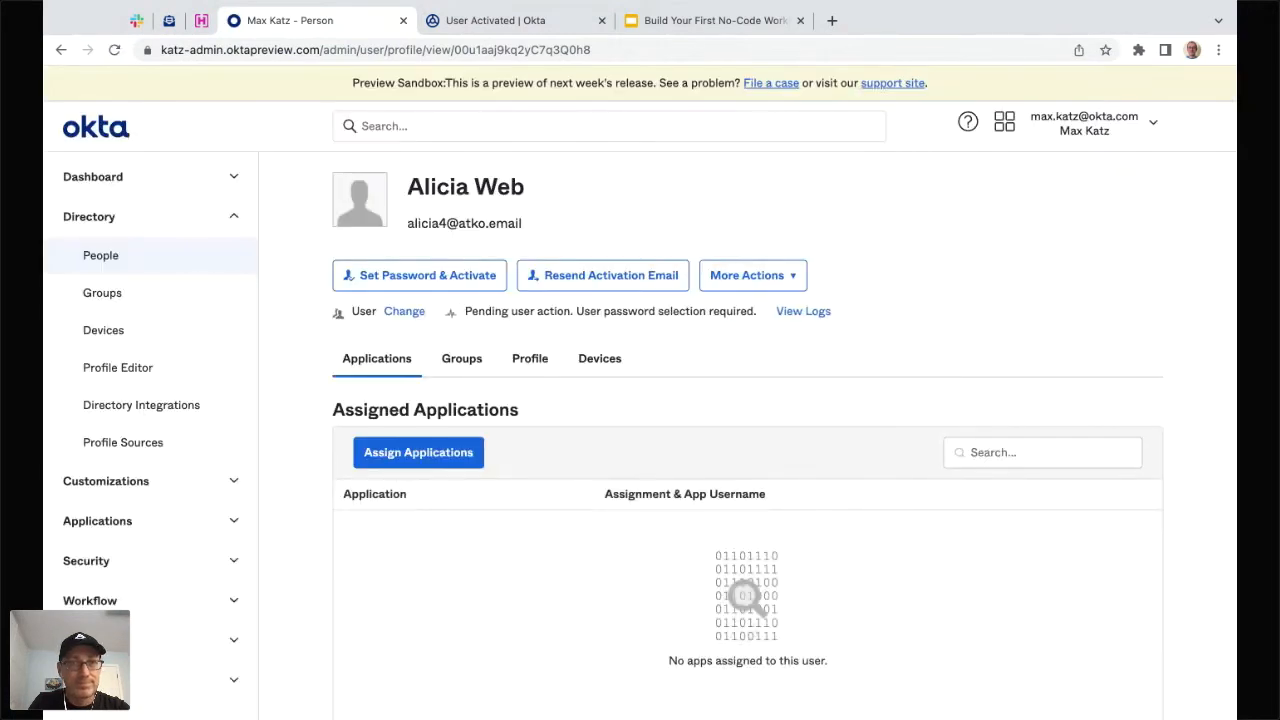
click(136, 20)
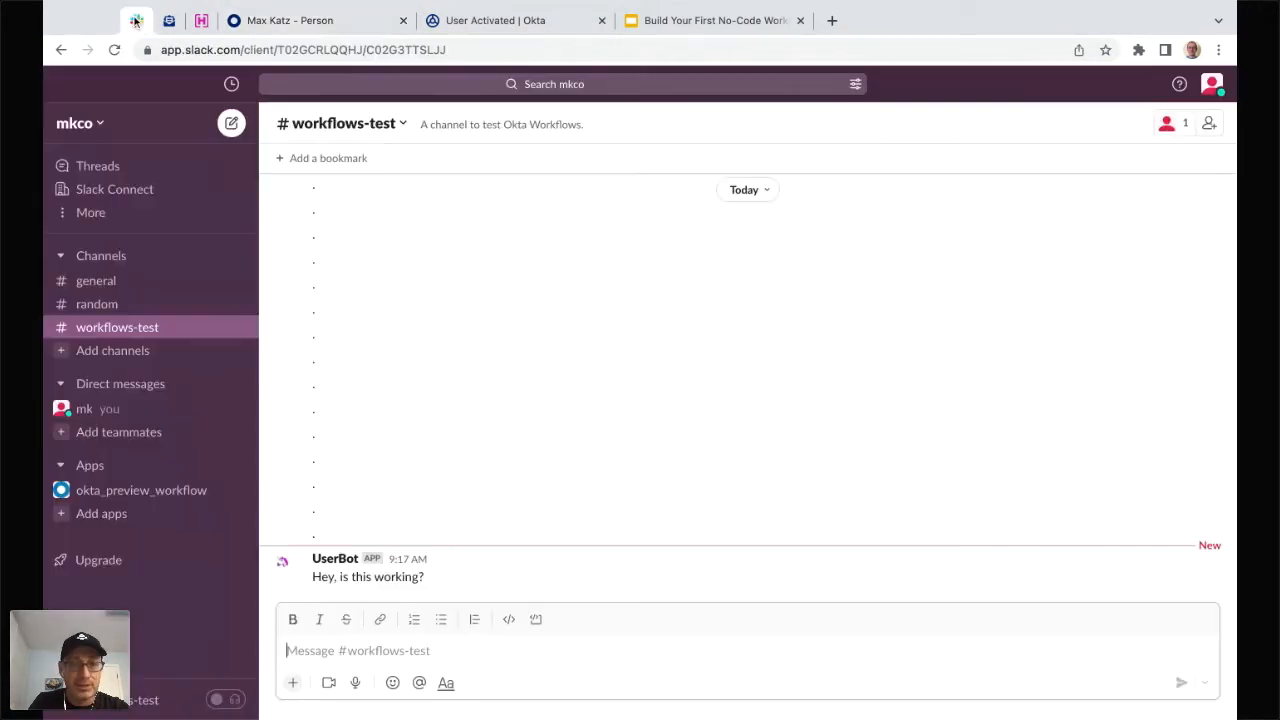
click(275, 20)
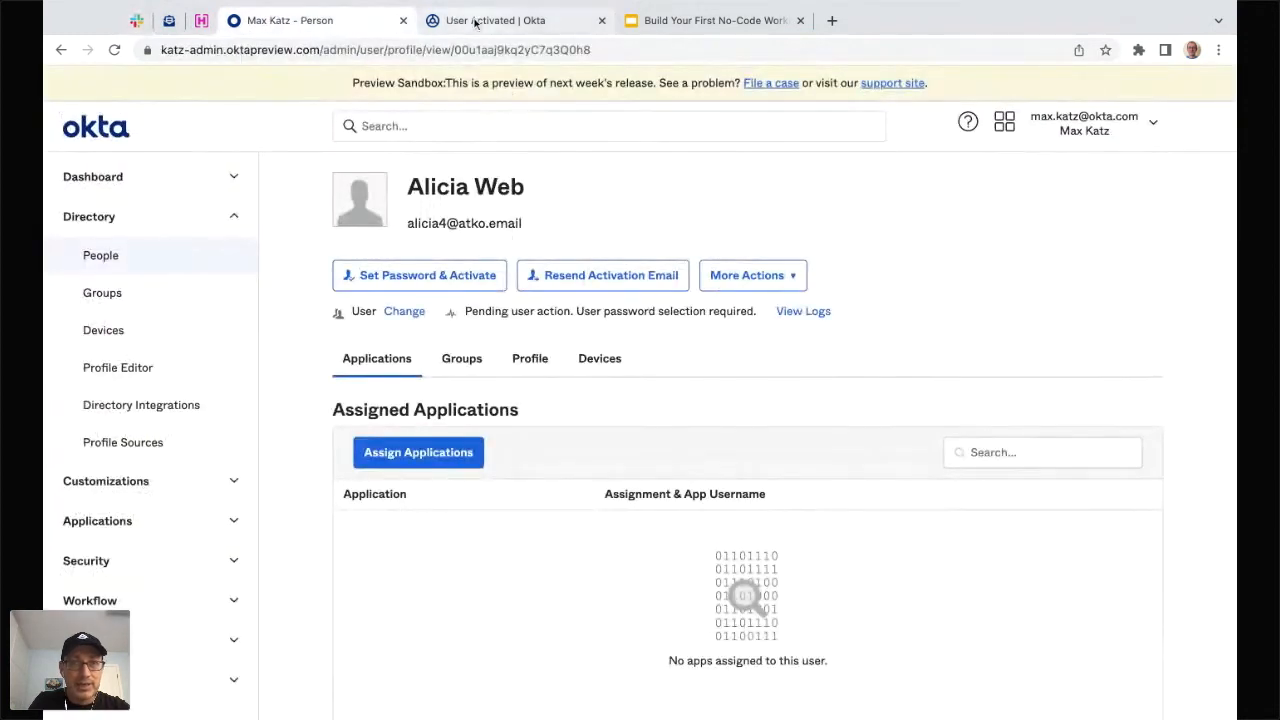
click(476, 22)
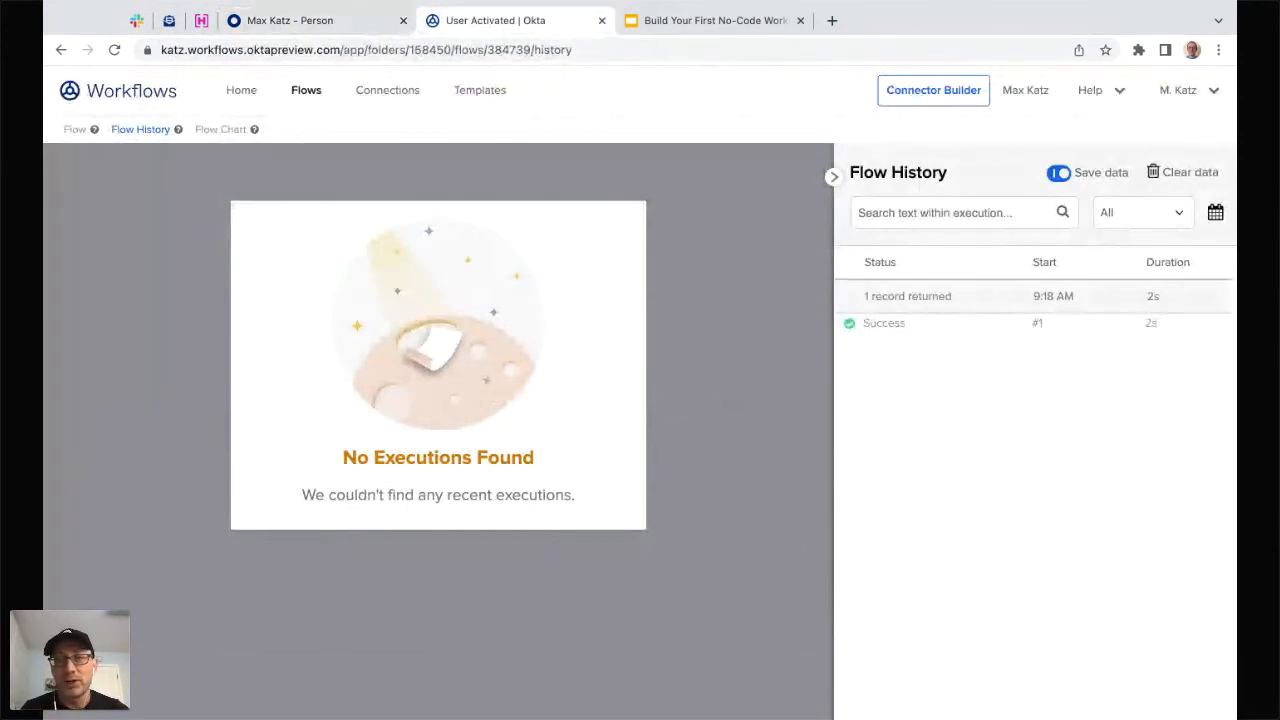
- Open execution #1 and review each card's recorded inputs and outputs, including the Slack message
click(912, 330)
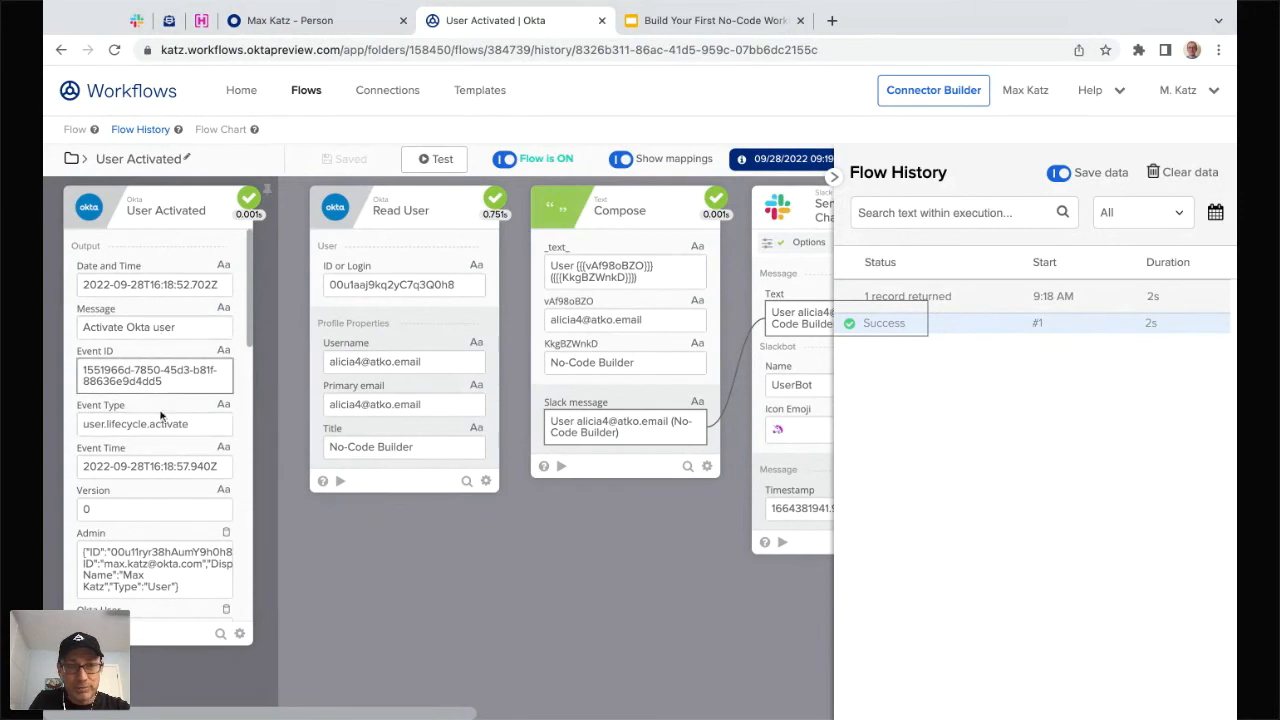
scroll(163, 410, down, 3)
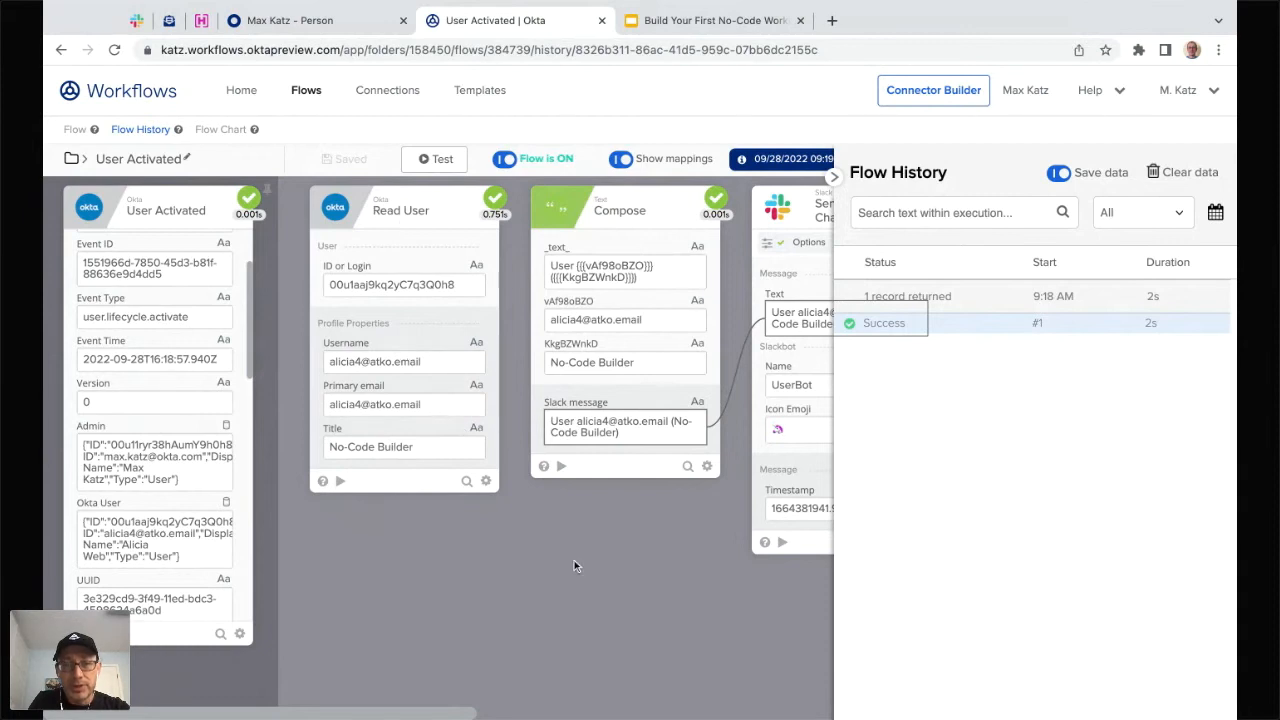
scroll(574, 563, right, 2)
scroll(574, 560, right, 6)
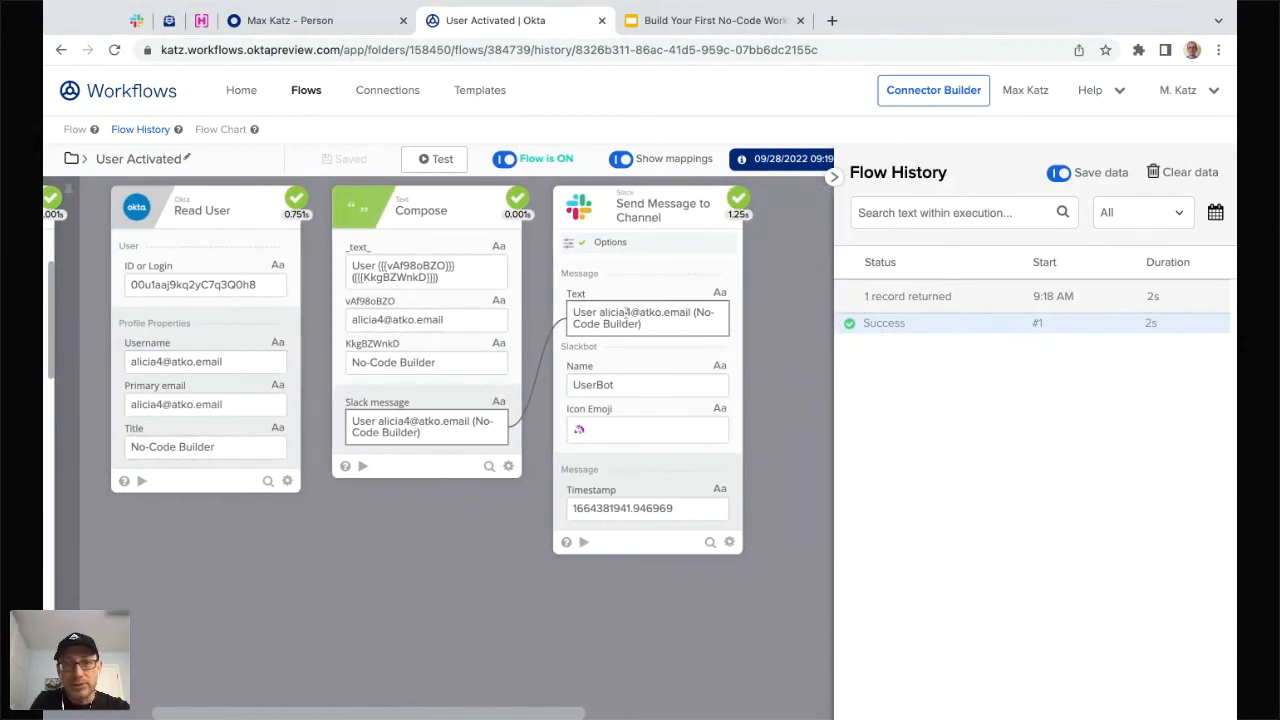
- Check Slack's workflows-test channel for the new user's No-Code Builder message, then return to execution #1
click(136, 20)
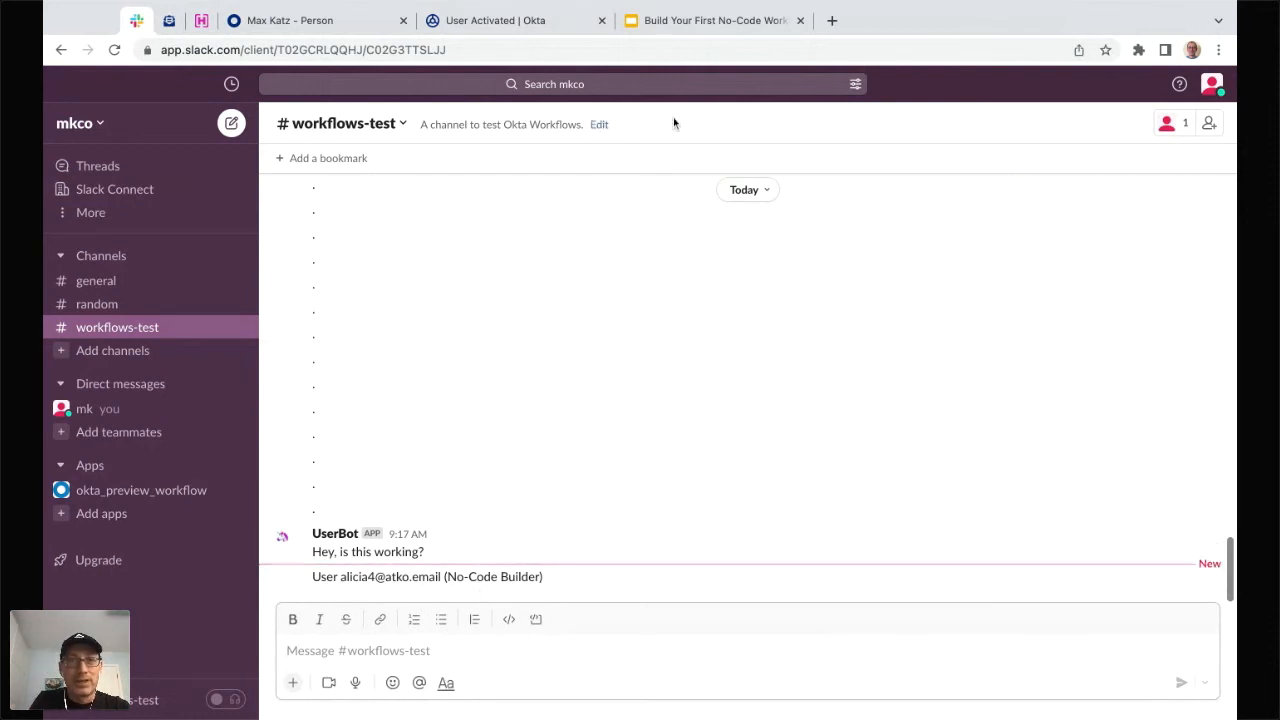
click(527, 20)
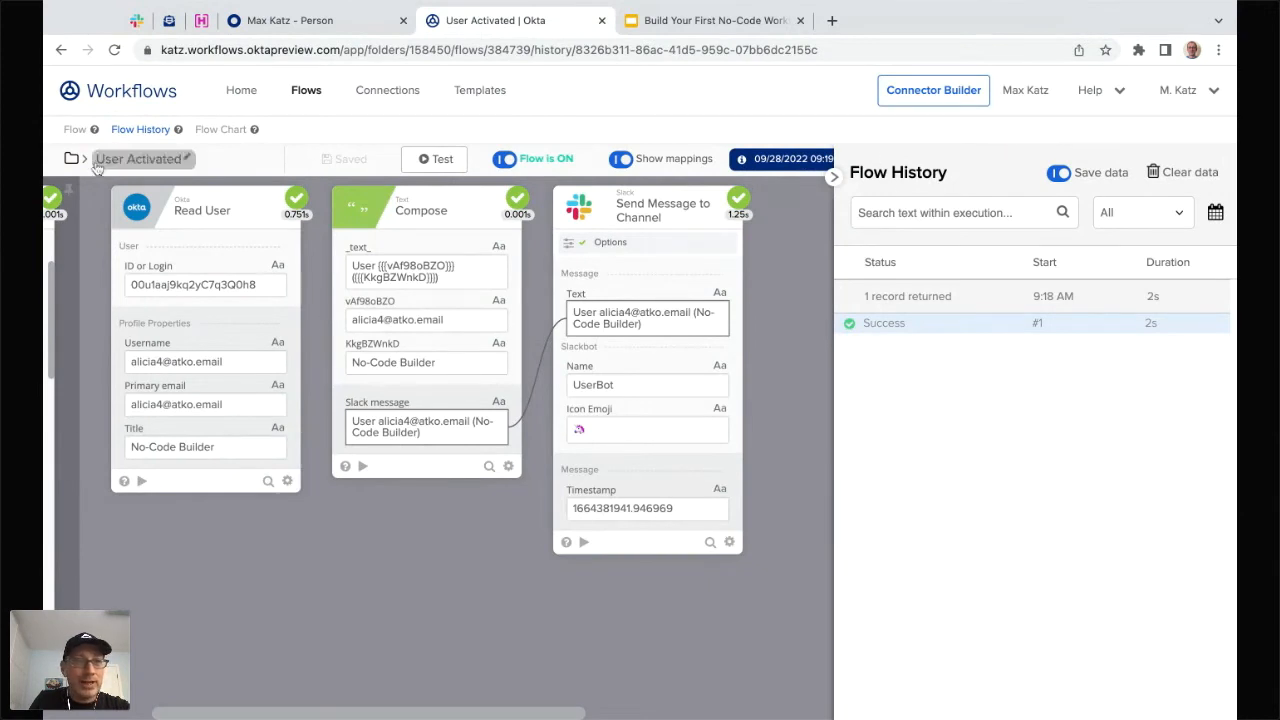
- In the flow editor, add a Gmail Send Email card right after the Slack message card
click(75, 129)
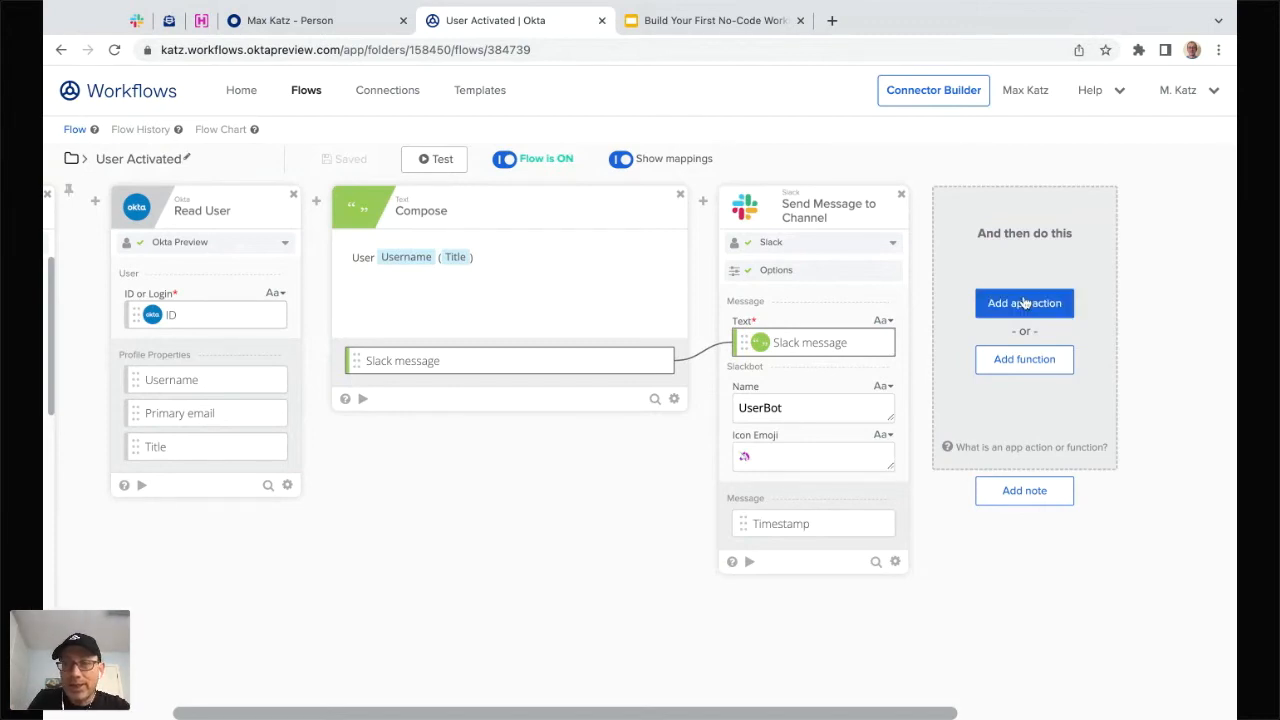
scroll(881, 614, right, 3)
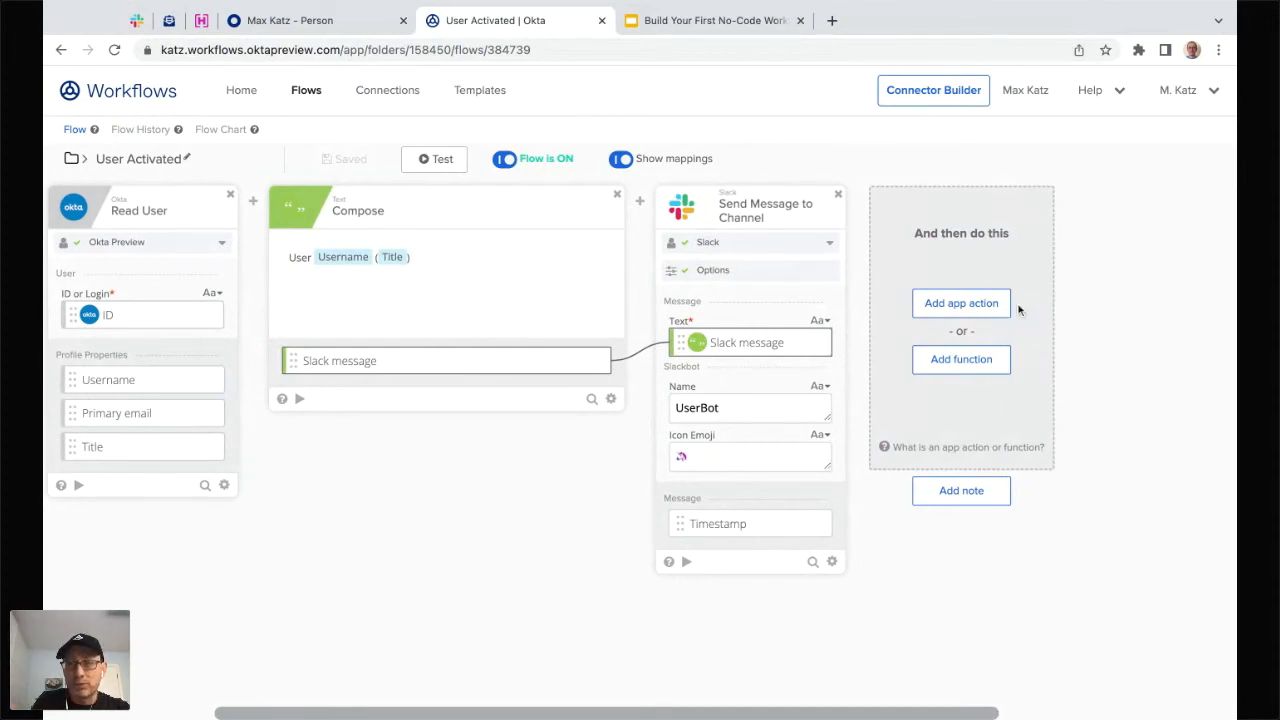
click(966, 305)
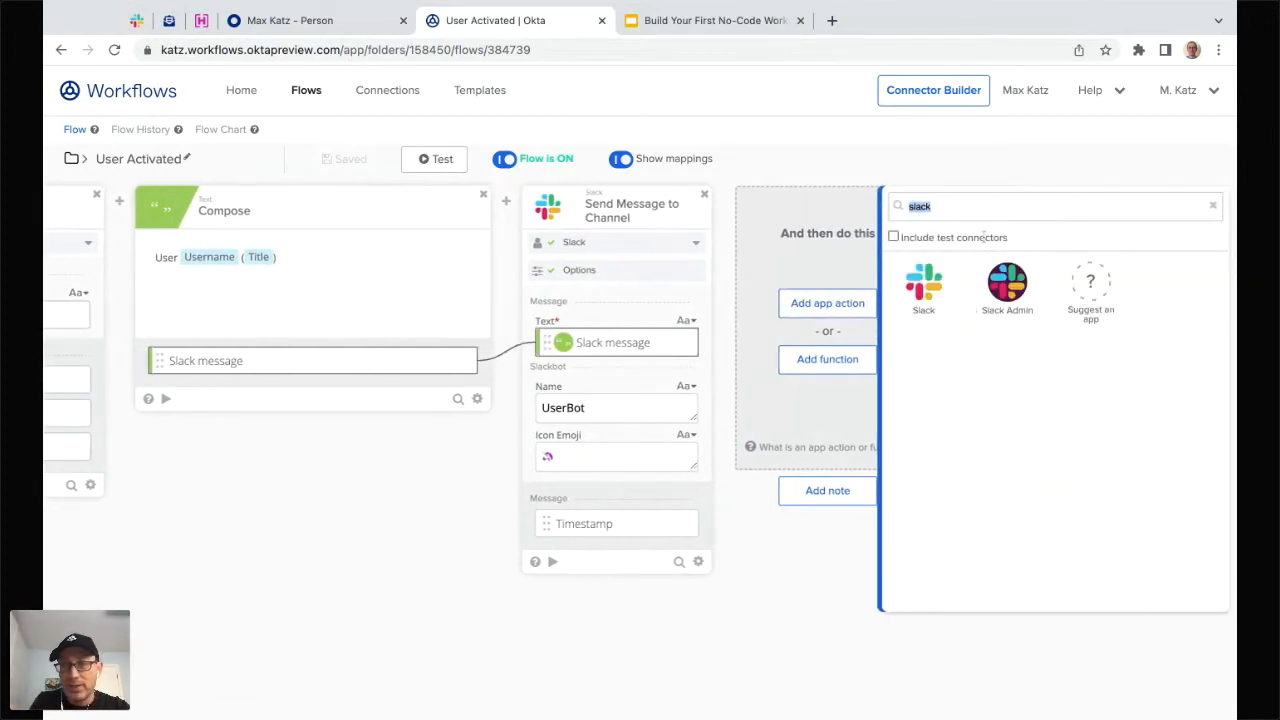
text(gmail)
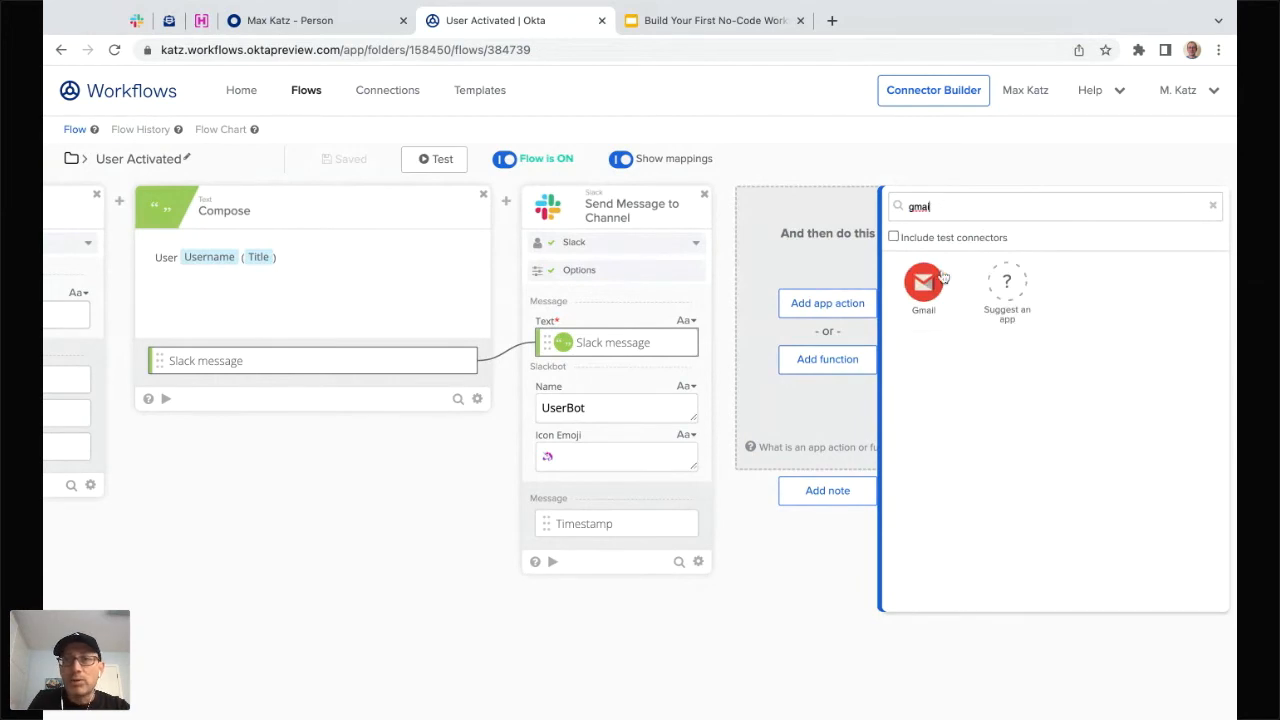
click(927, 300)
scroll(1075, 441, down, 5)
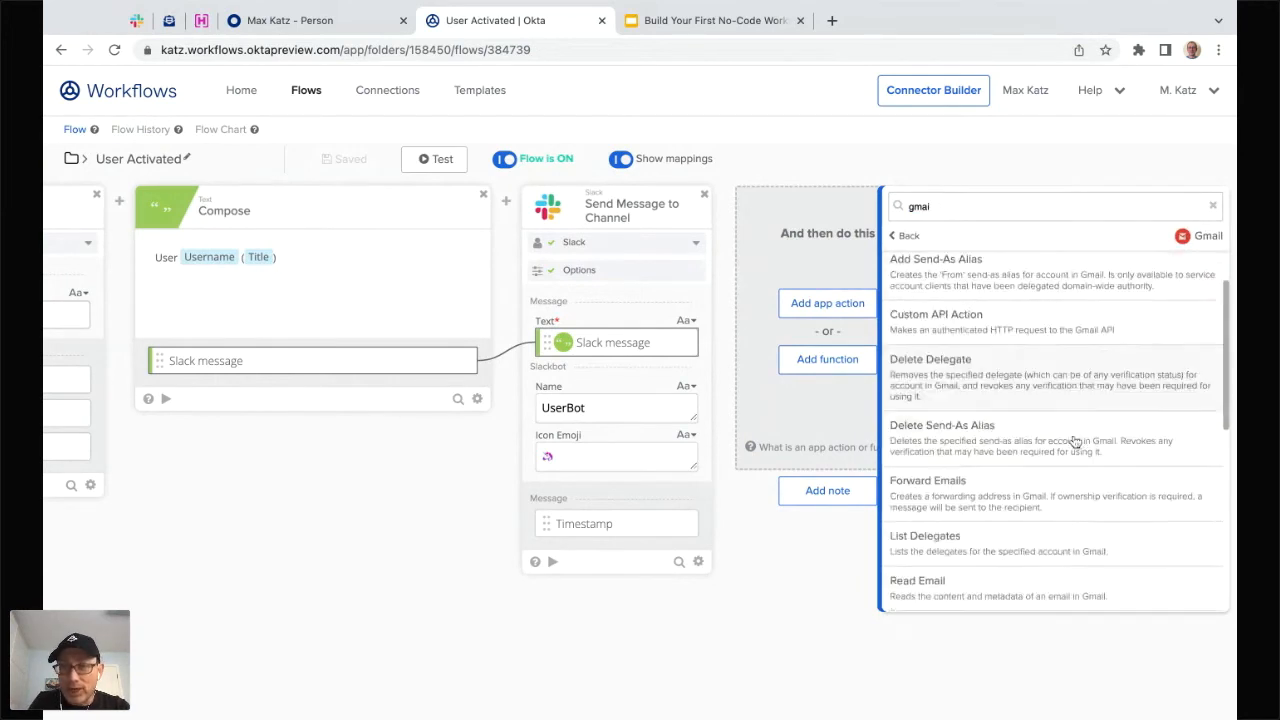
scroll(1075, 441, up, 1)
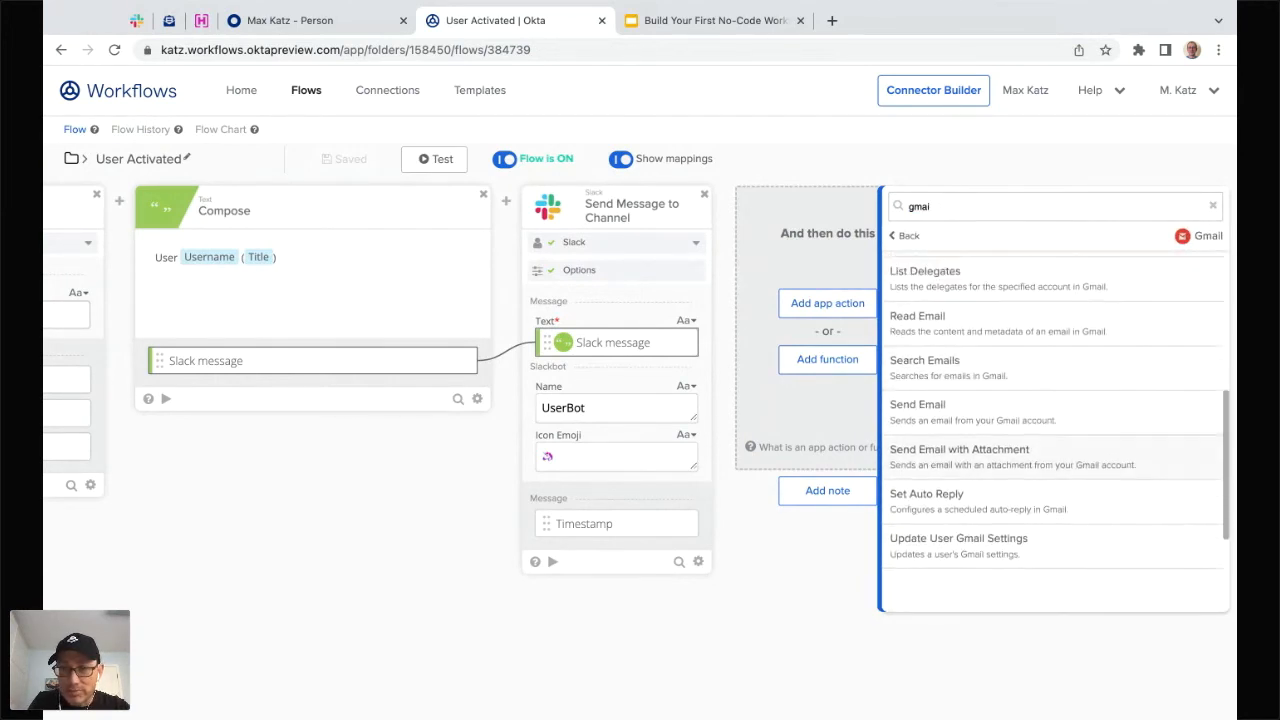
click(985, 436)
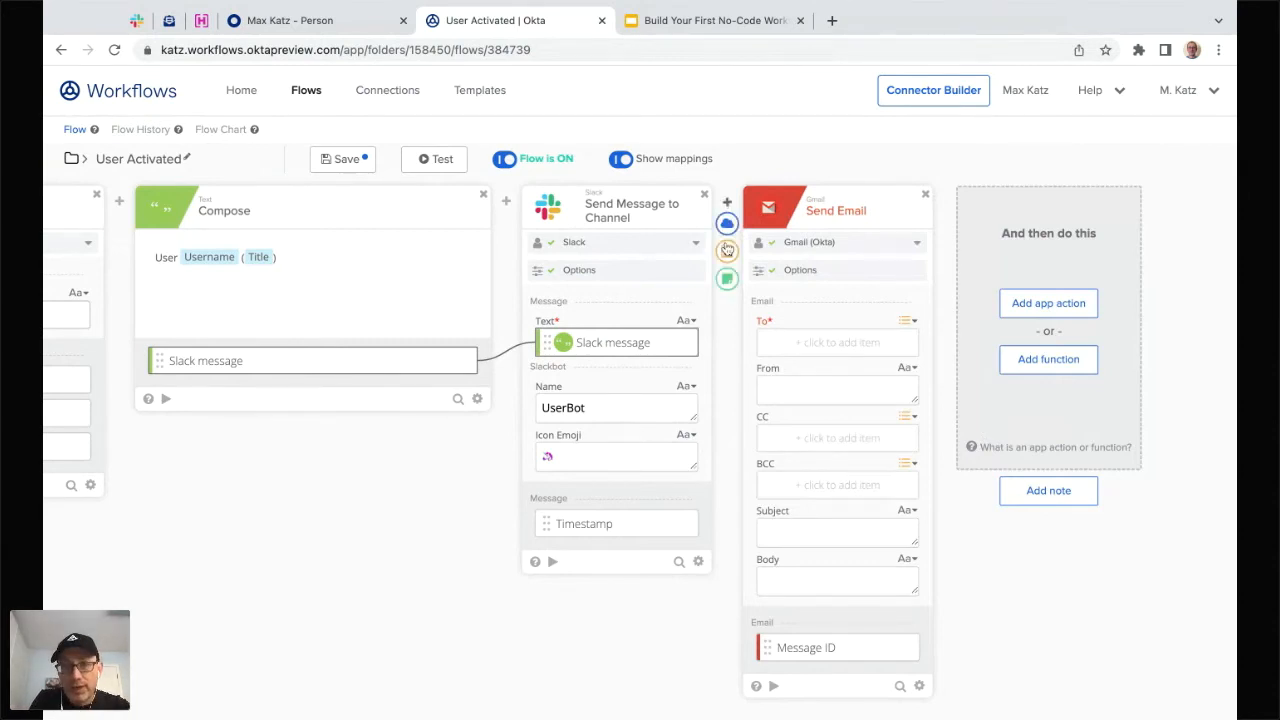
- Save the Slack and Gmail (Okta) connections on their cards, then start a recipient address in To
click(909, 245)
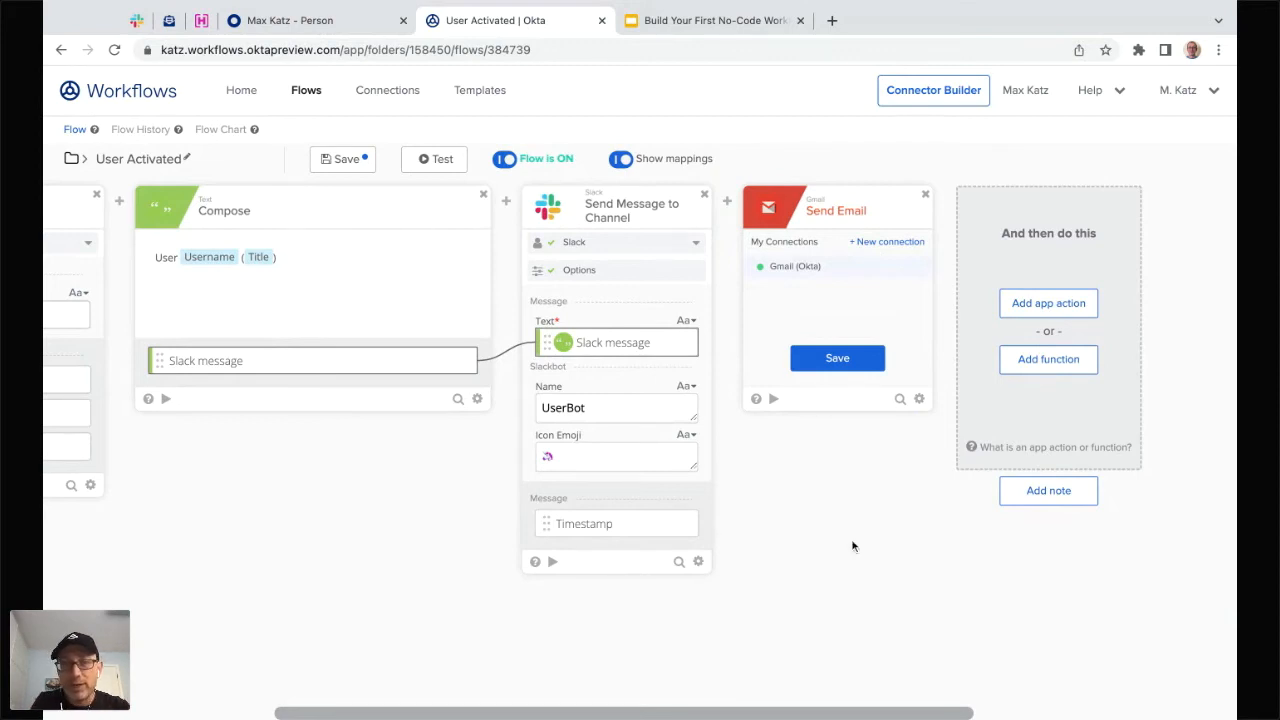
click(697, 243)
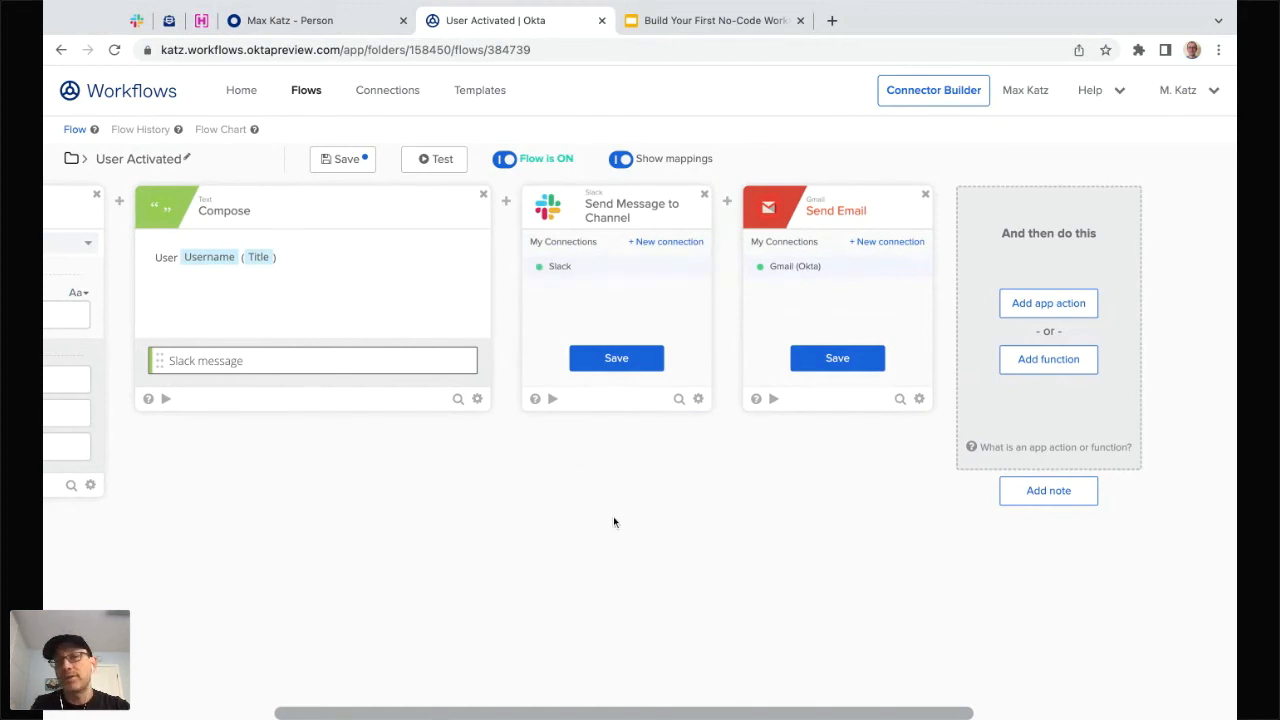
click(616, 364)
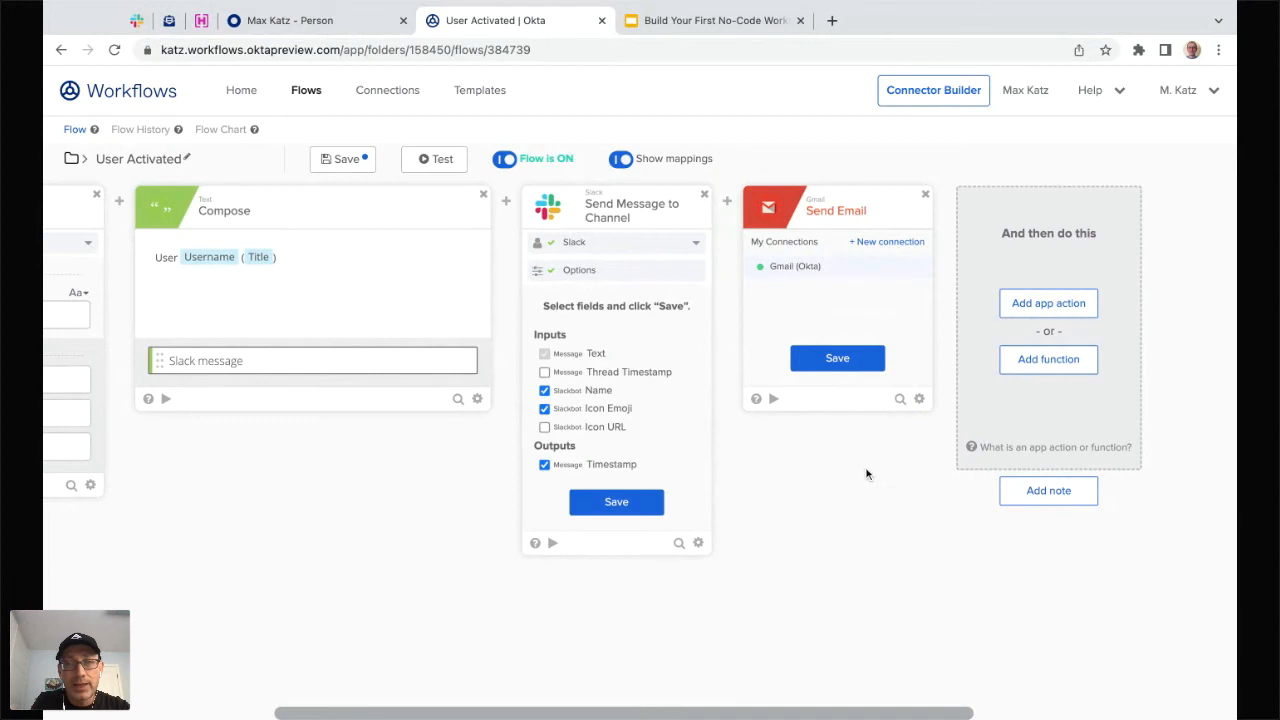
click(616, 502)
click(838, 357)
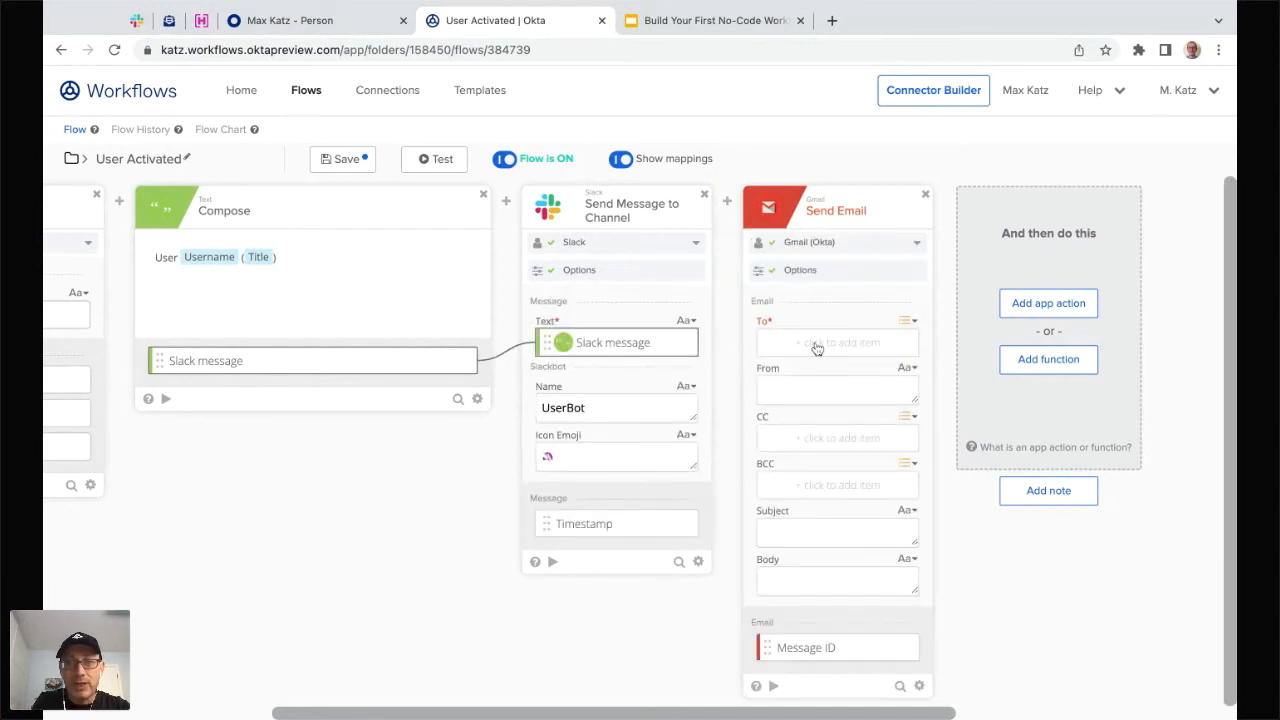
click(817, 344)
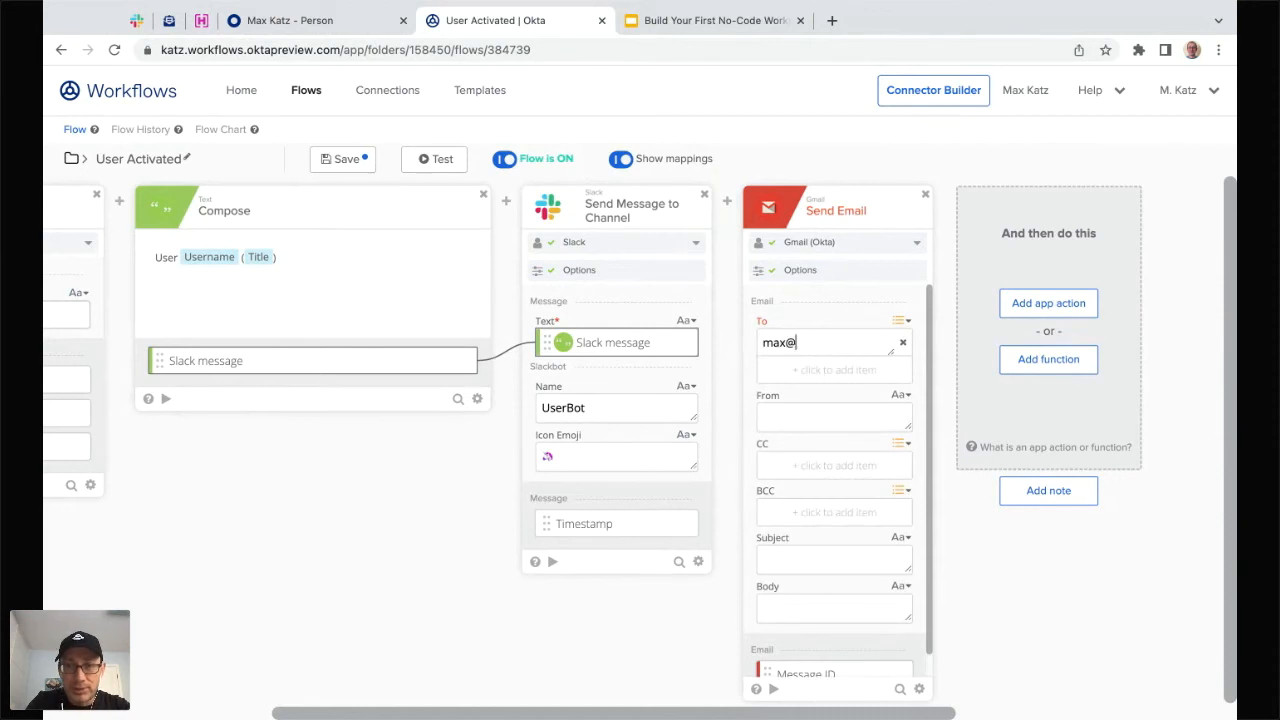
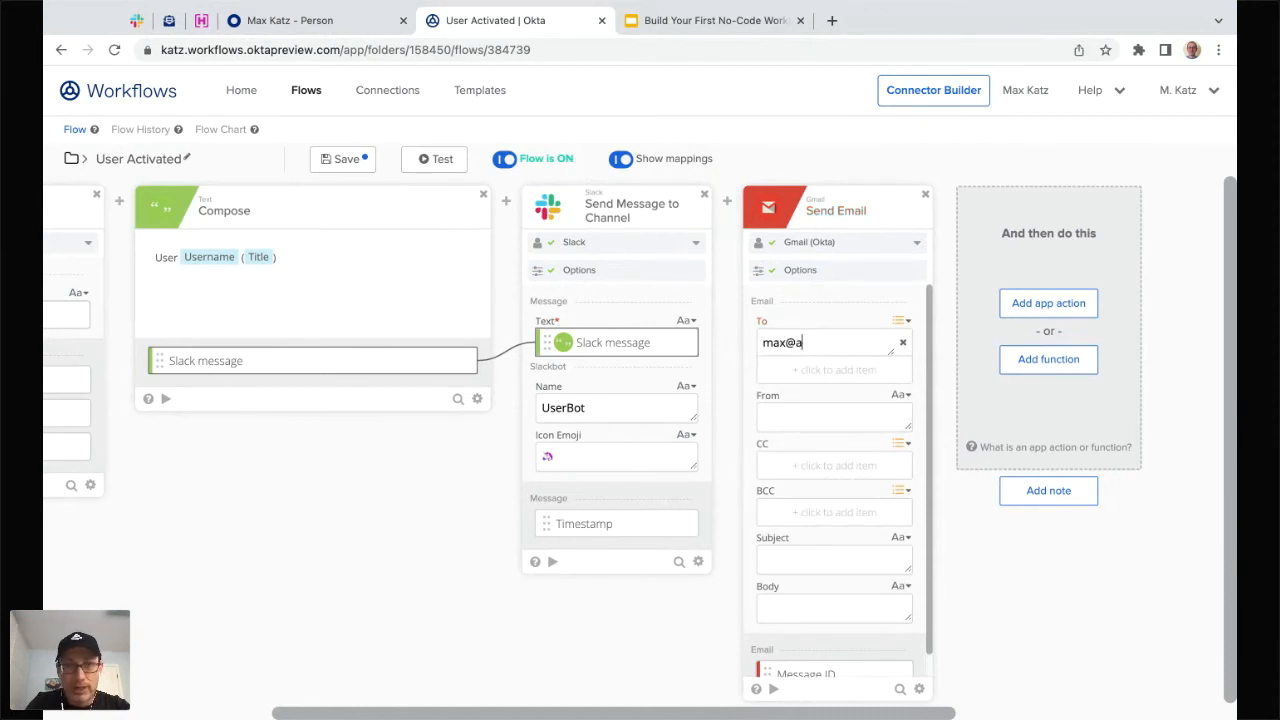
- Copy the empty atko.email test inbox address and go back to the User Activated flow
click(169, 20)
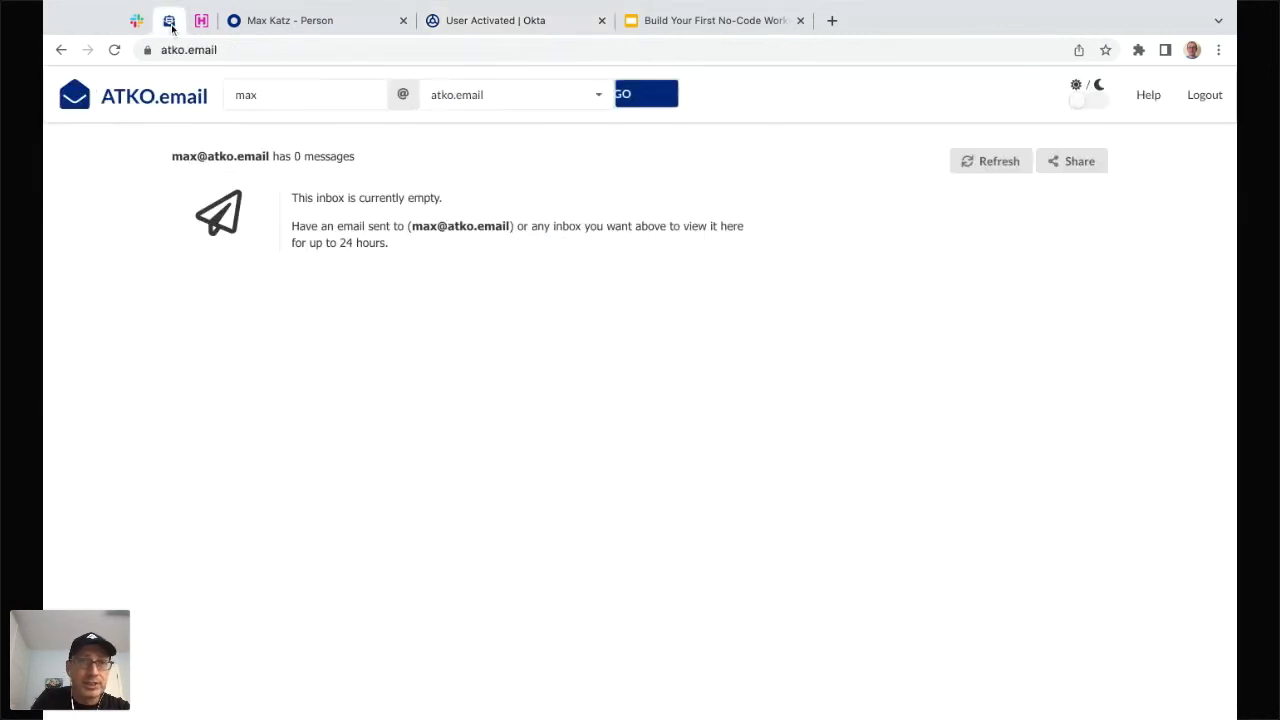
click(505, 97)
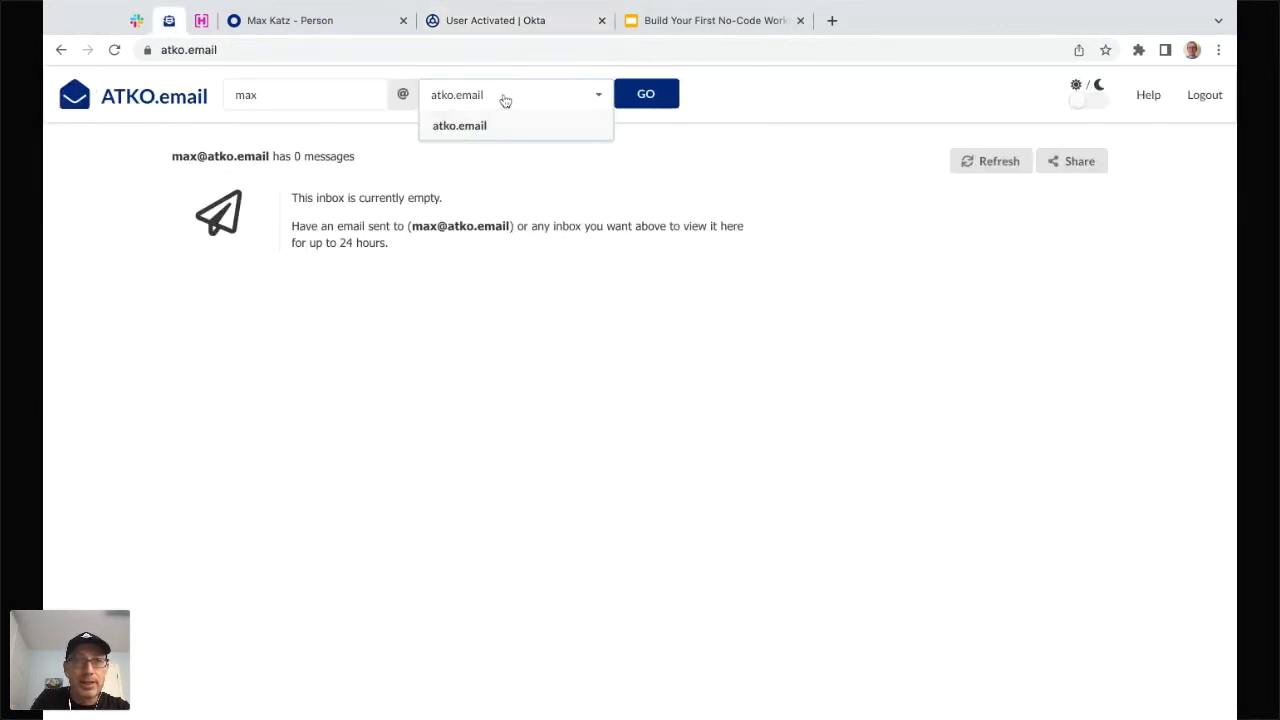
click(519, 174)
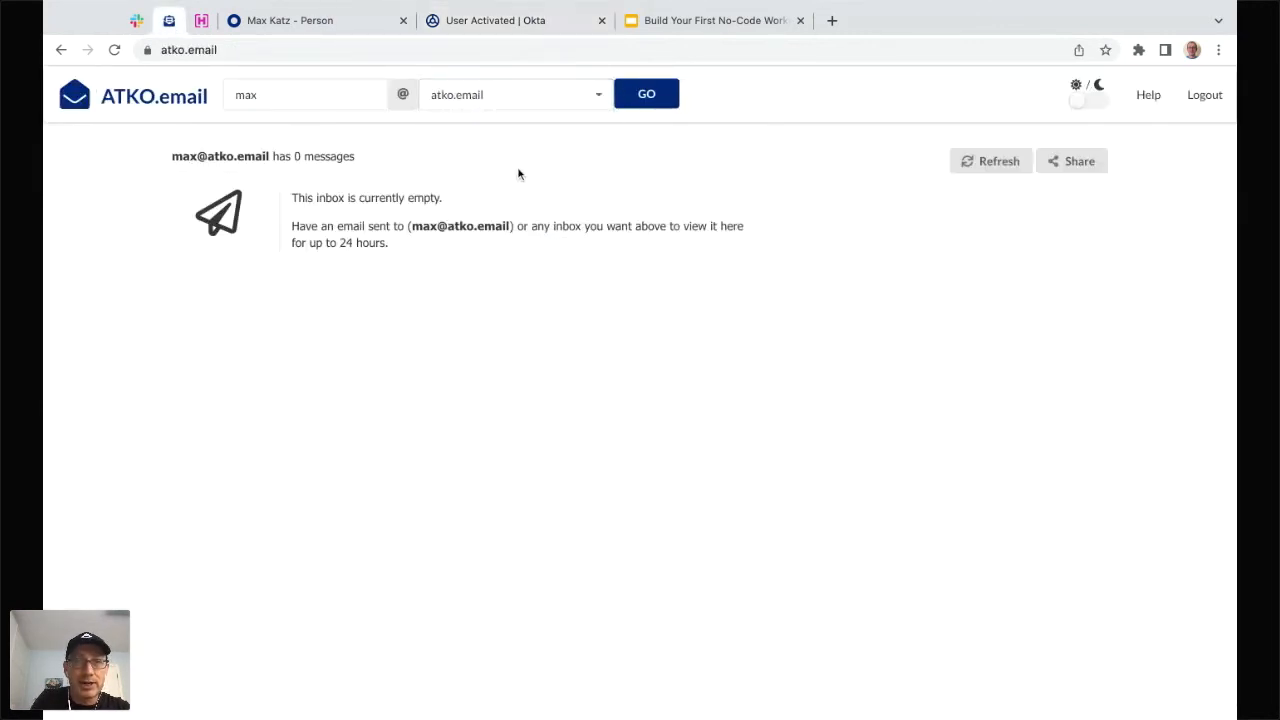
click(511, 226)
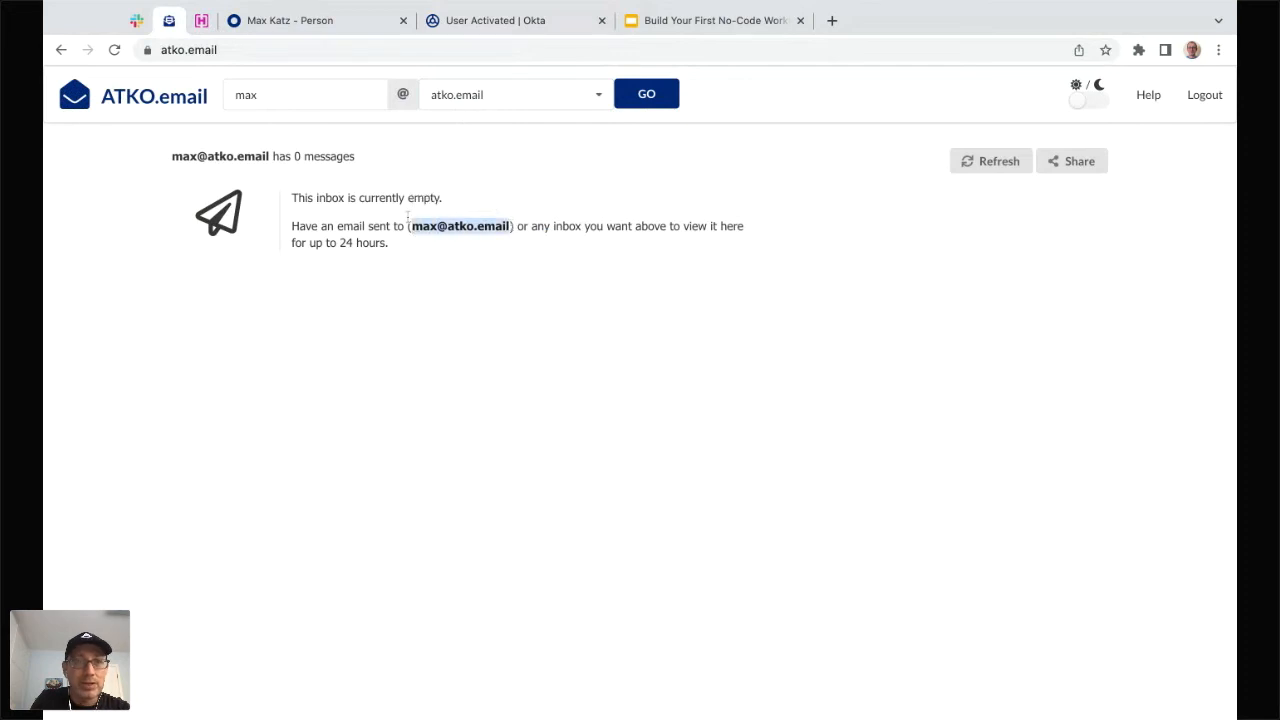
click(560, 20)
- Replace the partial To address with the pasted test inbox address
click(835, 344)
key(BackSpace)
key(BackSpace)
key(BackSpace)
key(BackSpace)
key(BackSpace)
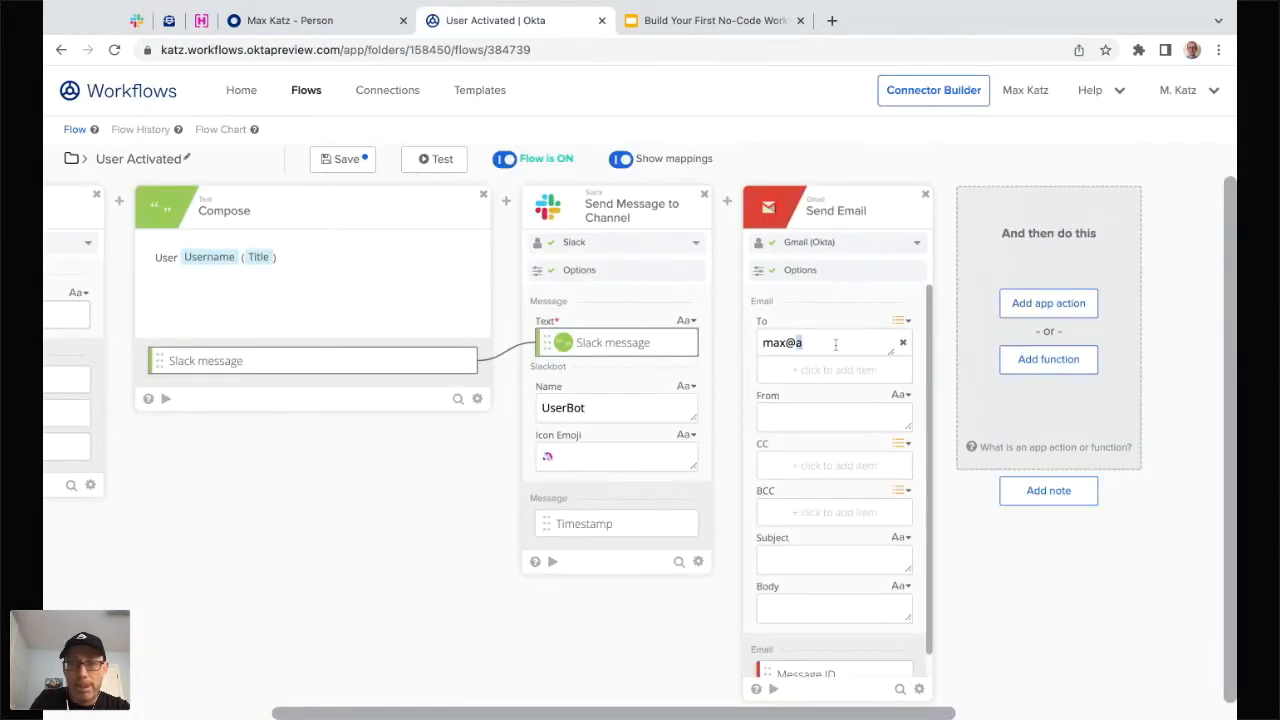
key(ctrl+v)
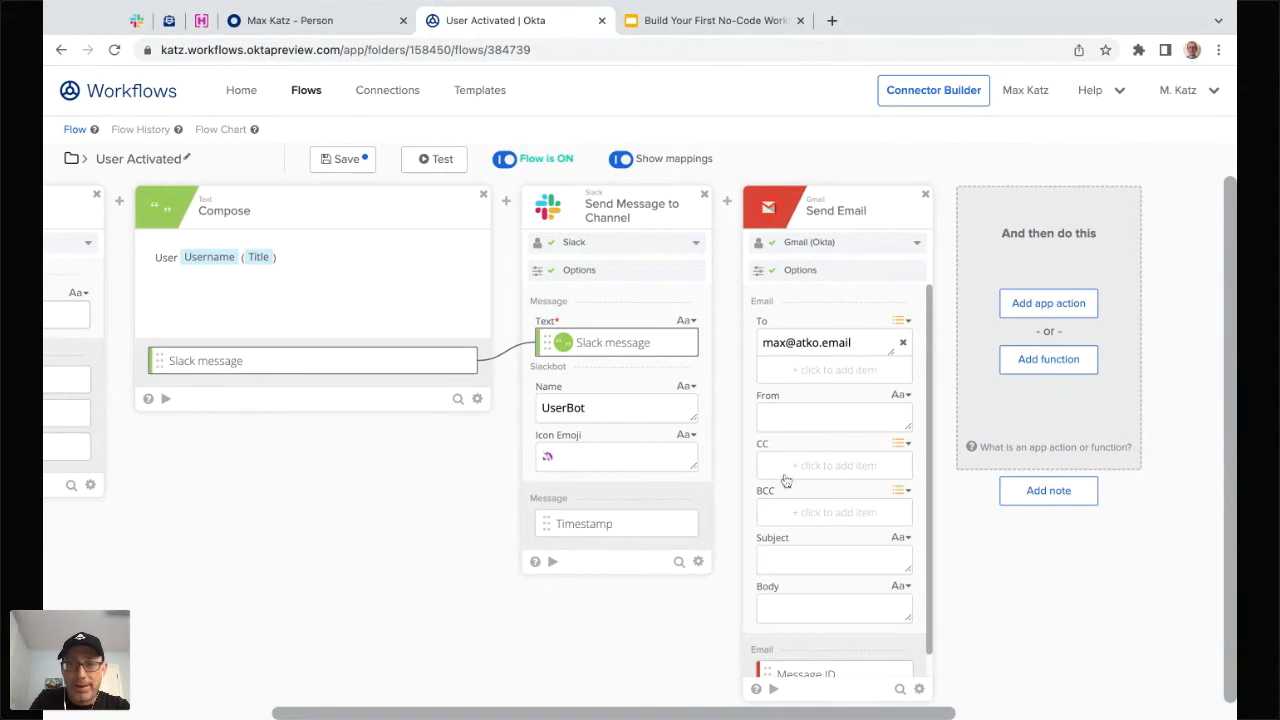
scroll(802, 422, down, 1)
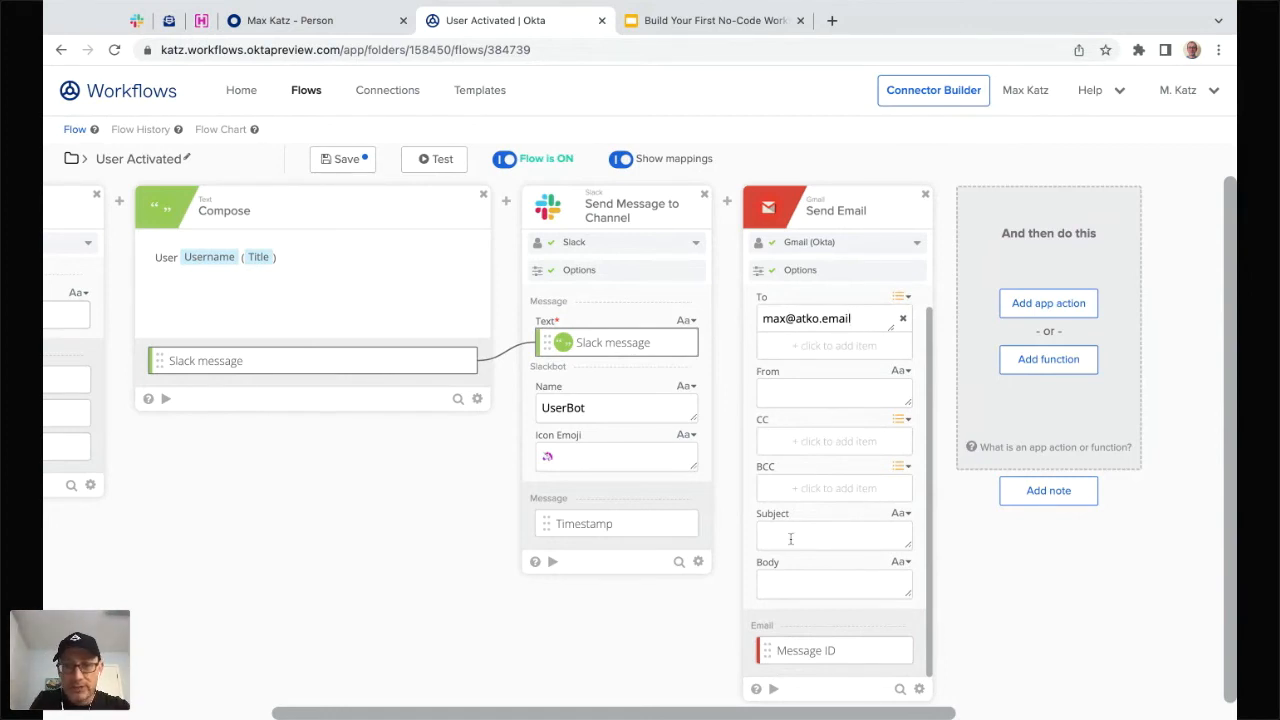
- Set Subject to 'User Activated ⚡', feed Body from Slack message, and save the flow
text(User Activated)
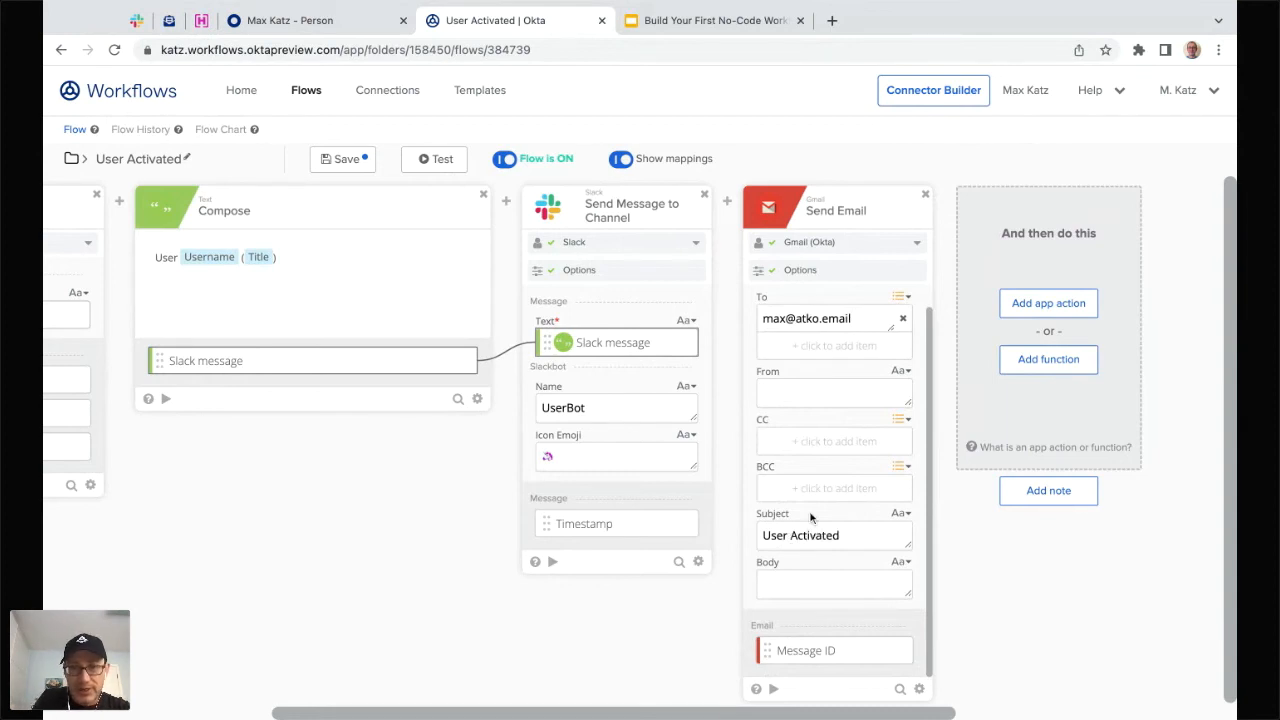
text(⚡)
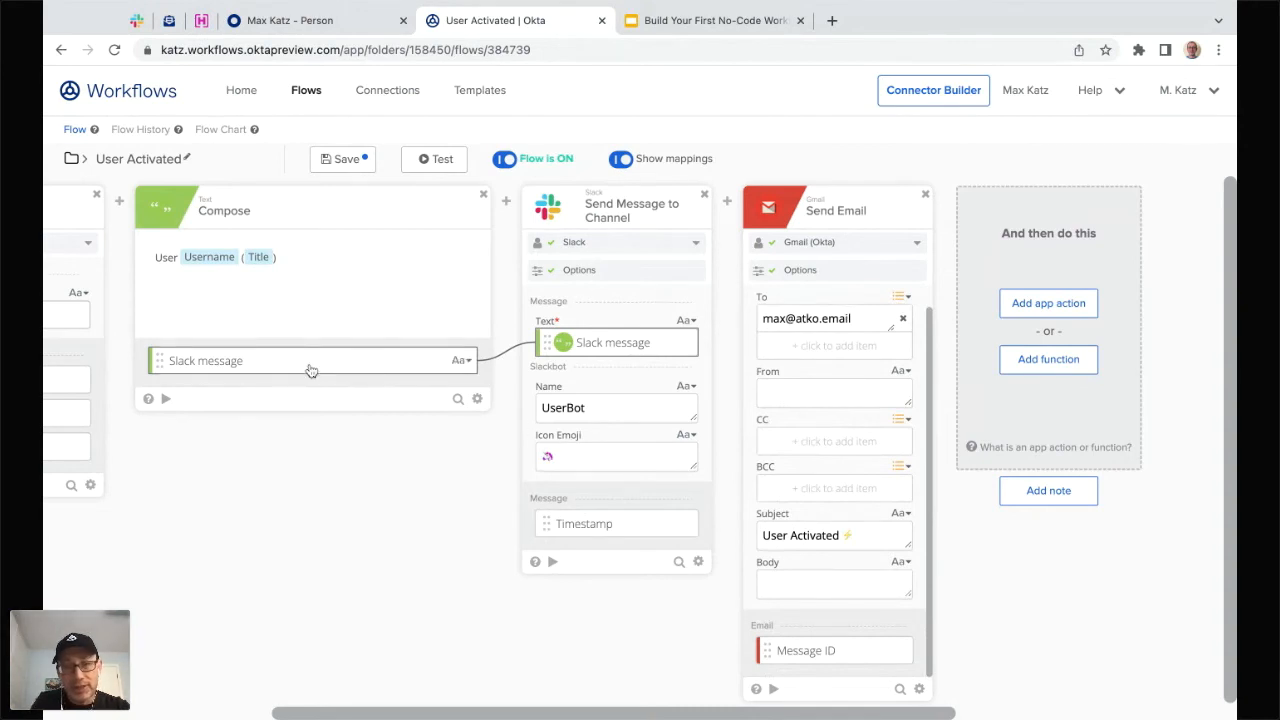
drag(311, 370, 834, 586)
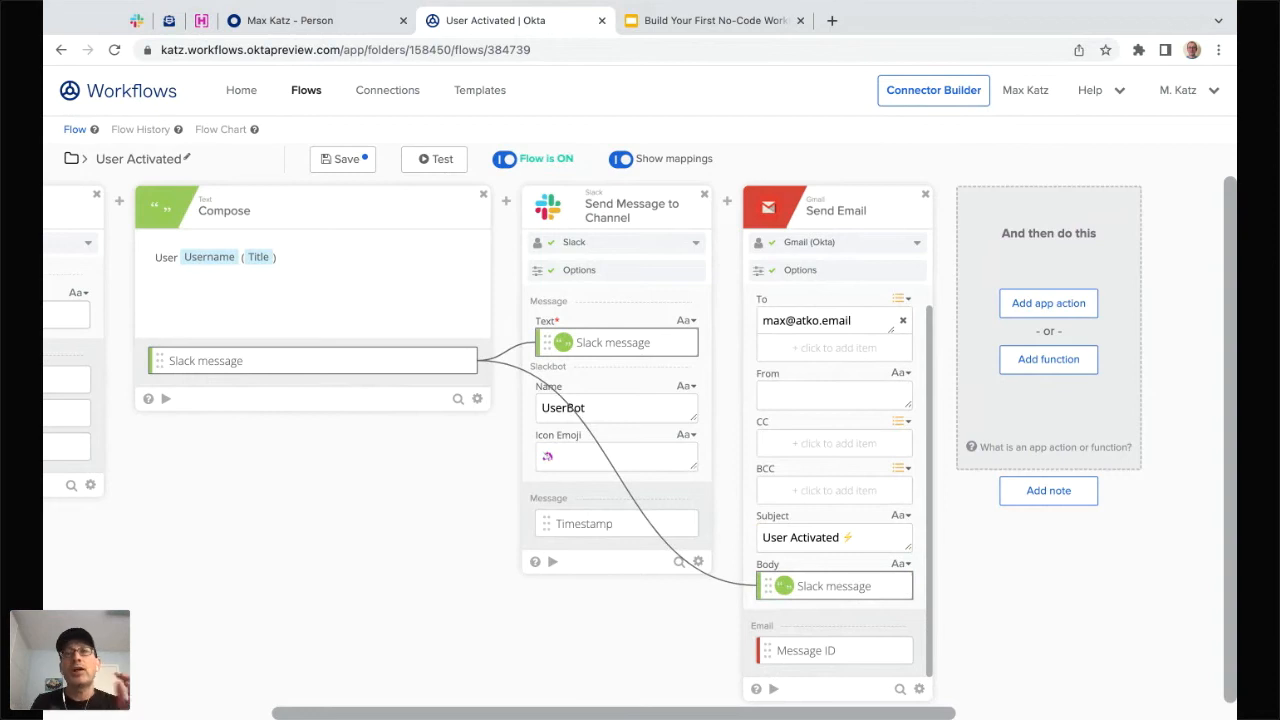
click(343, 160)
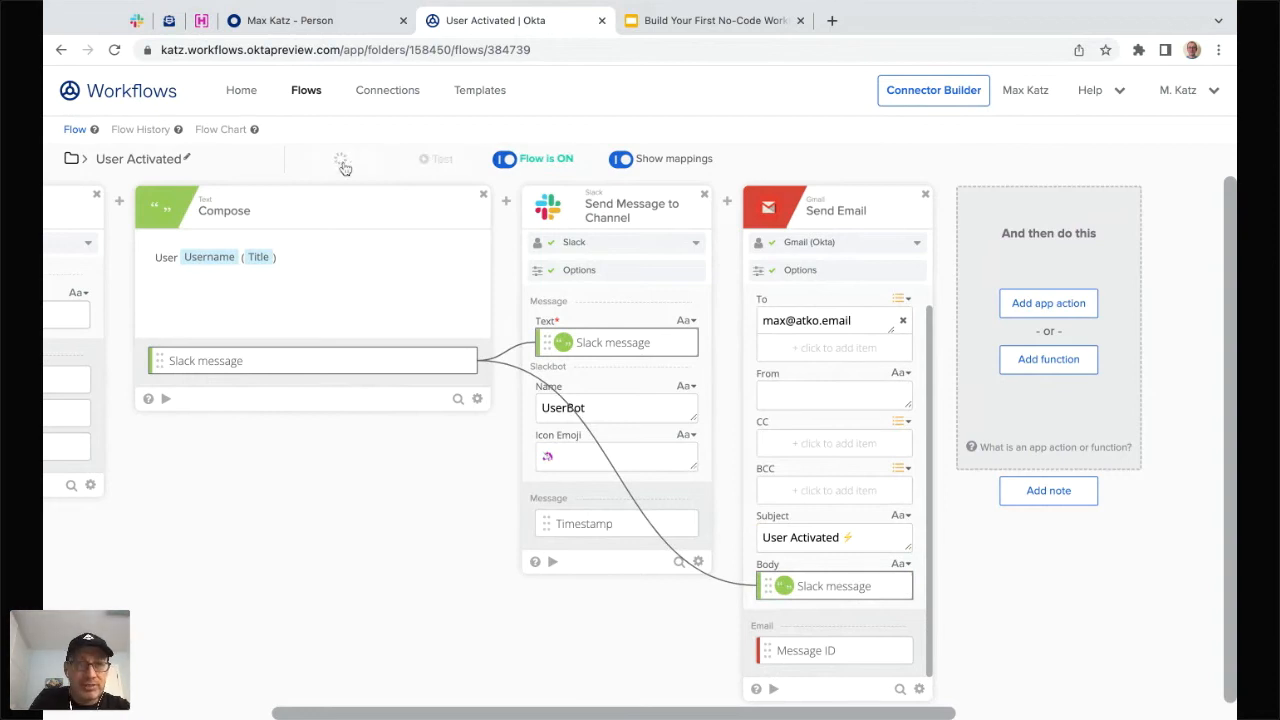
- Start a new table from the Tables tab of the First Flow - September 28 folder
click(304, 95)
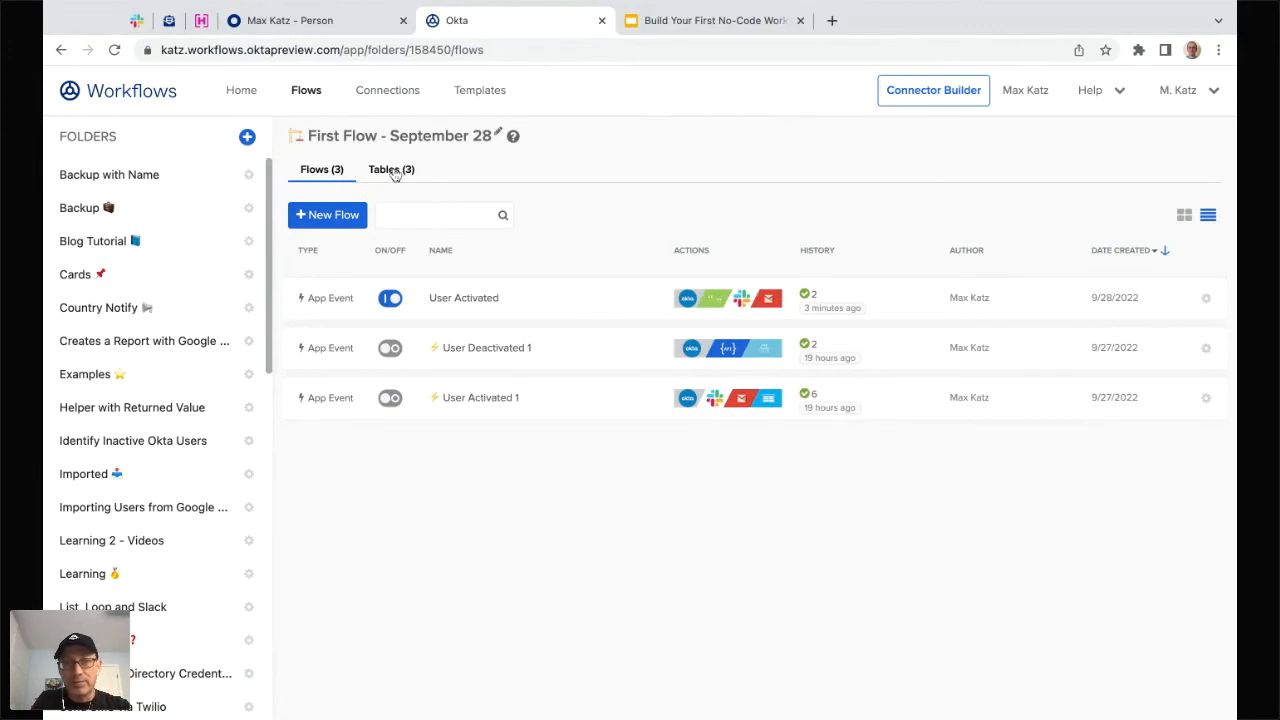
click(392, 170)
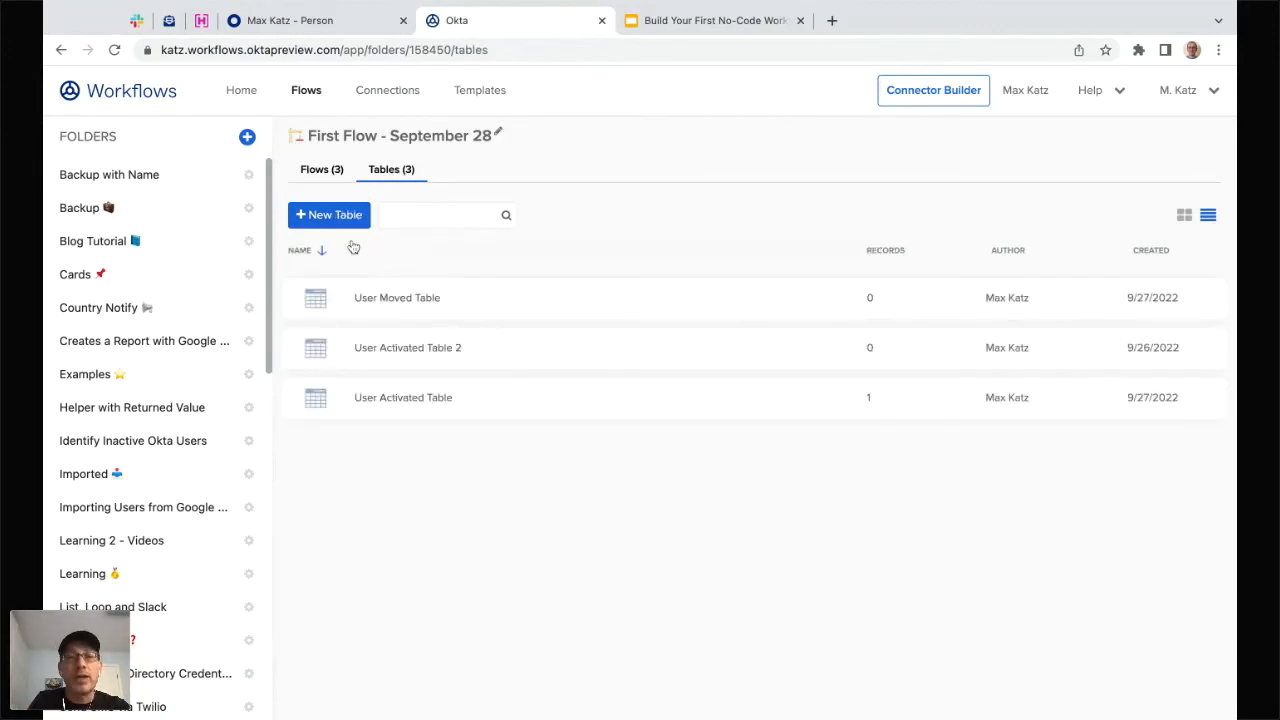
click(334, 215)
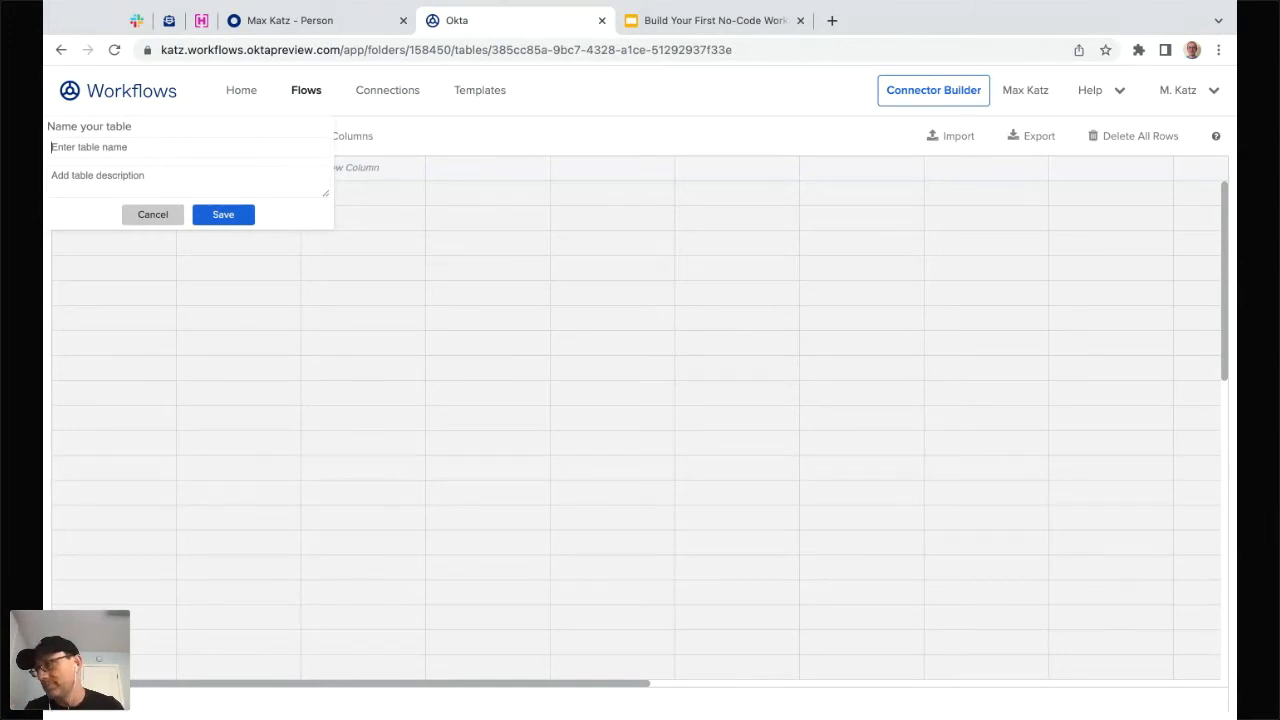
- Save the new table under the name 'User Activated Table'
text(Us)
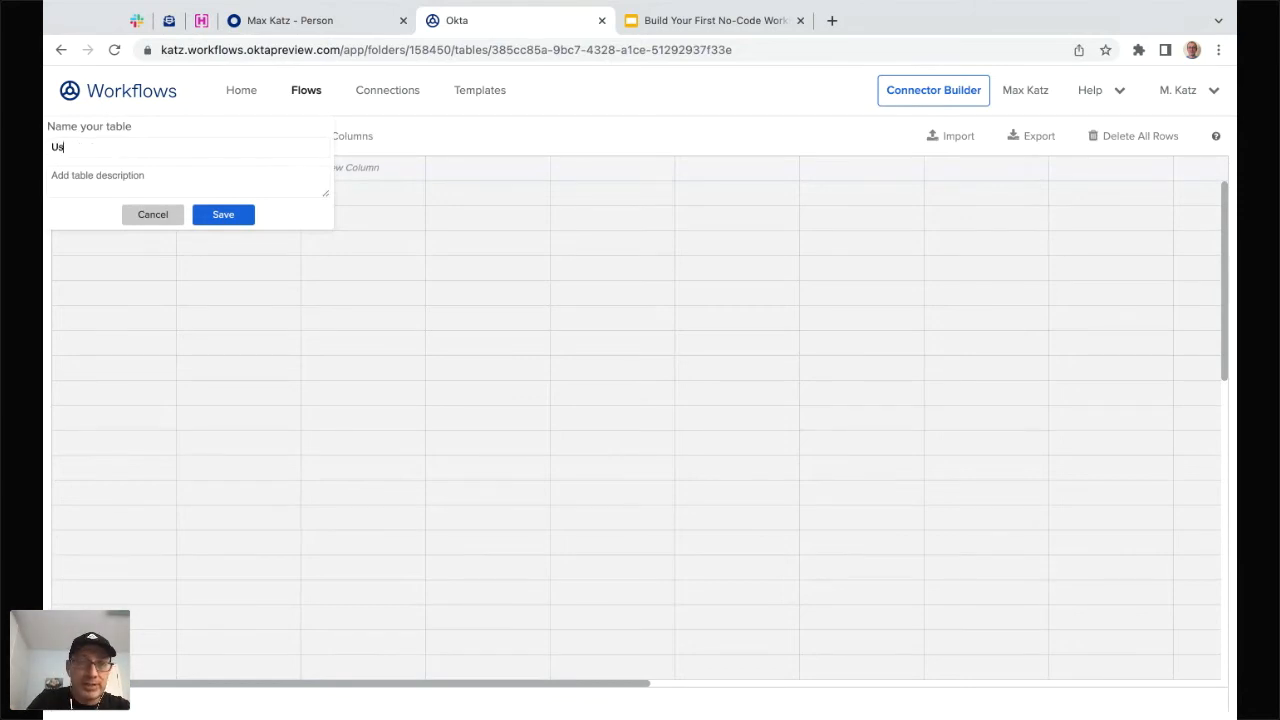
text(er A)
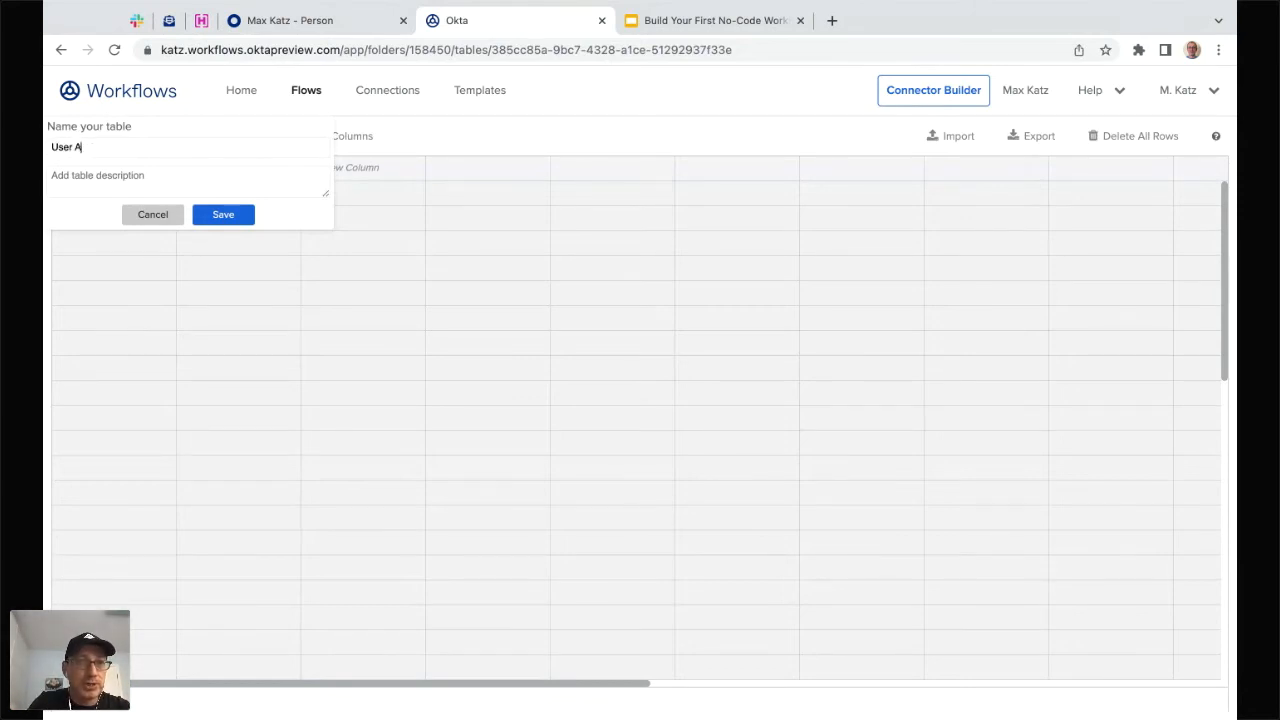
text(ctivated Table)
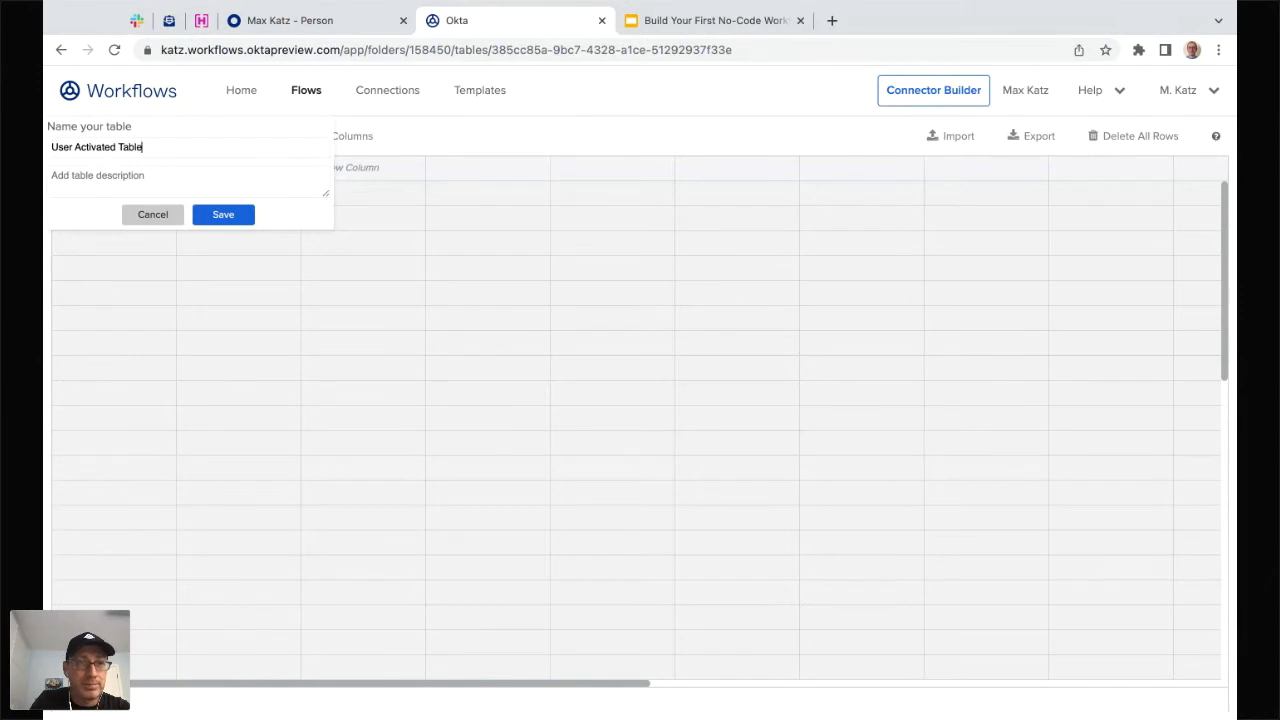
click(229, 222)
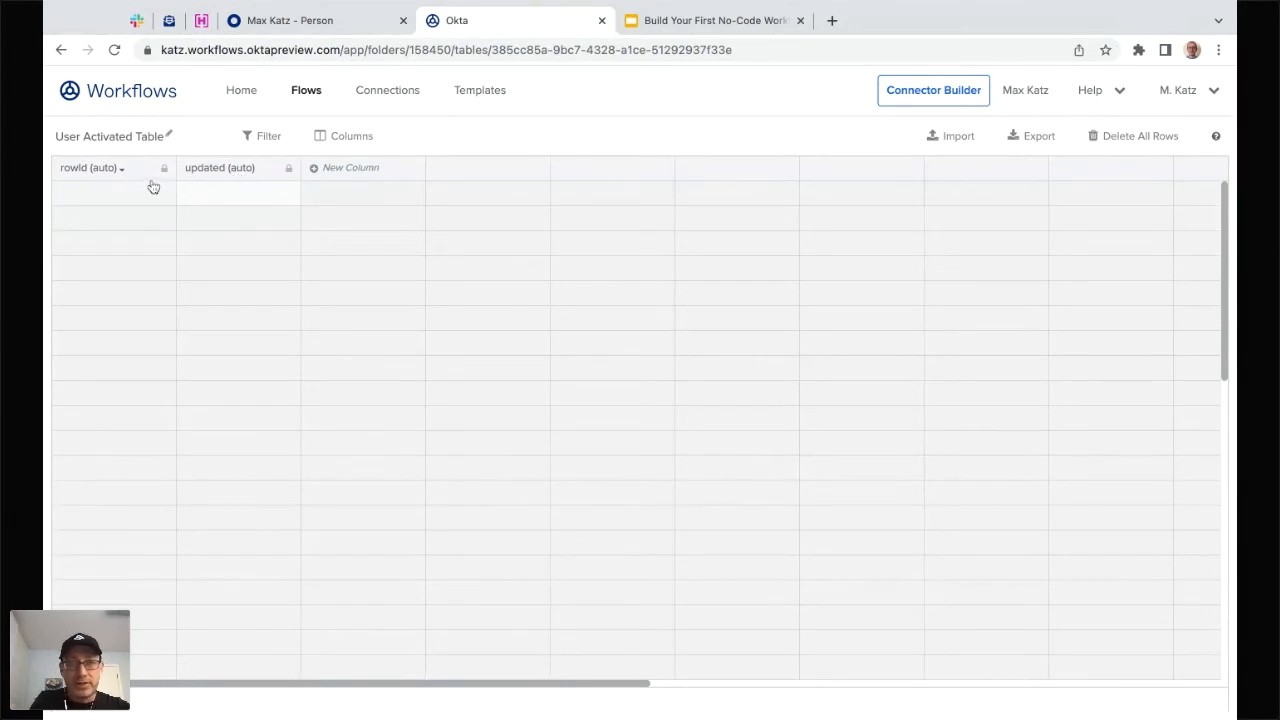
- Create three text columns in the table: User ID, Email and Title
click(350, 170)
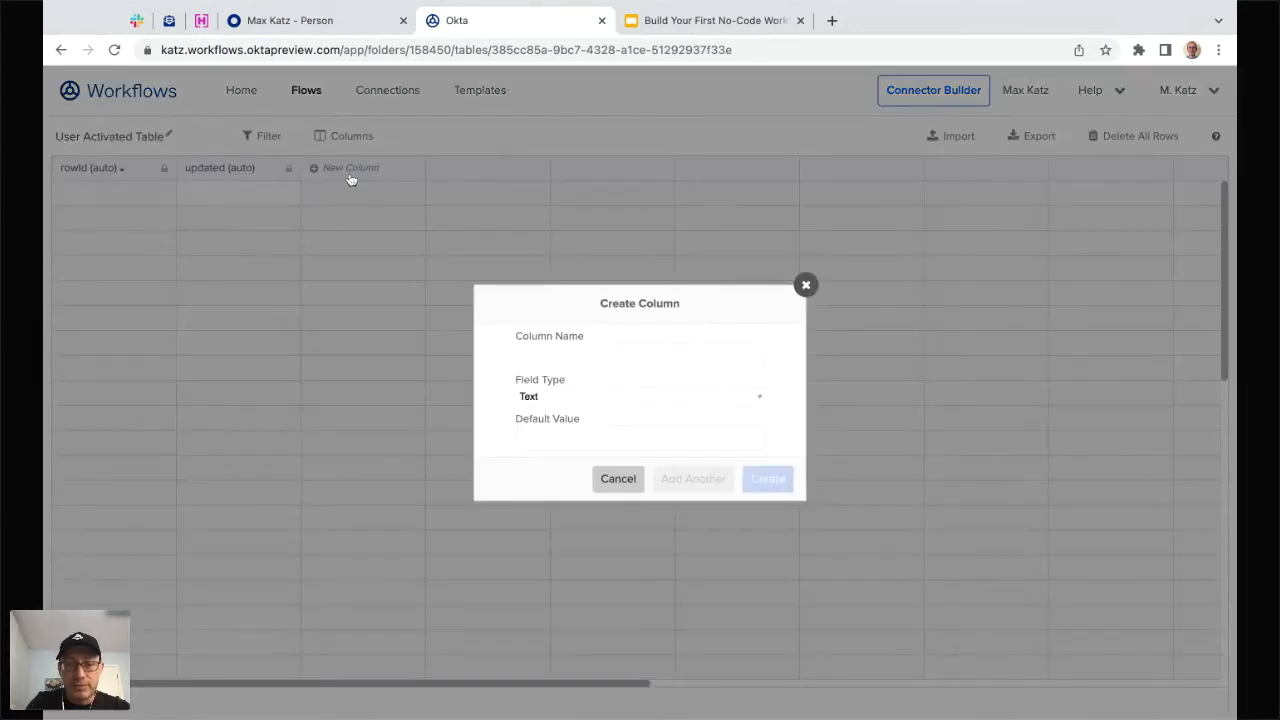
text(User ID)
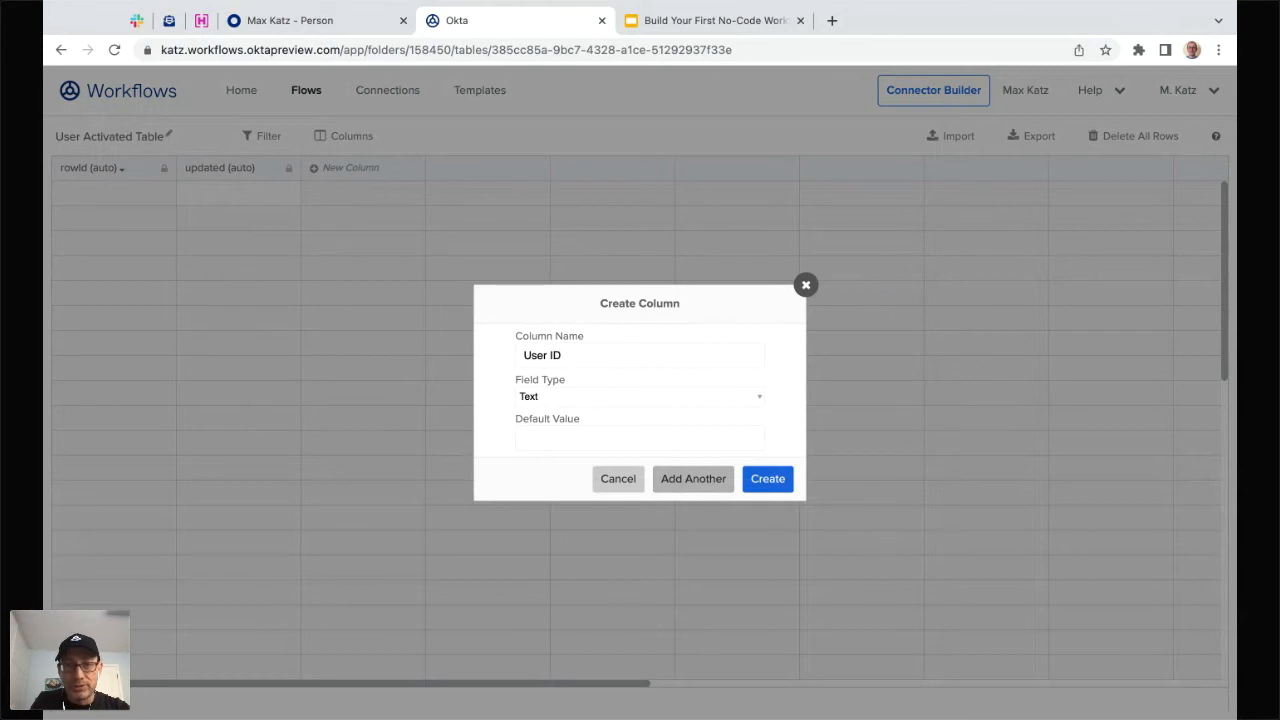
click(693, 478)
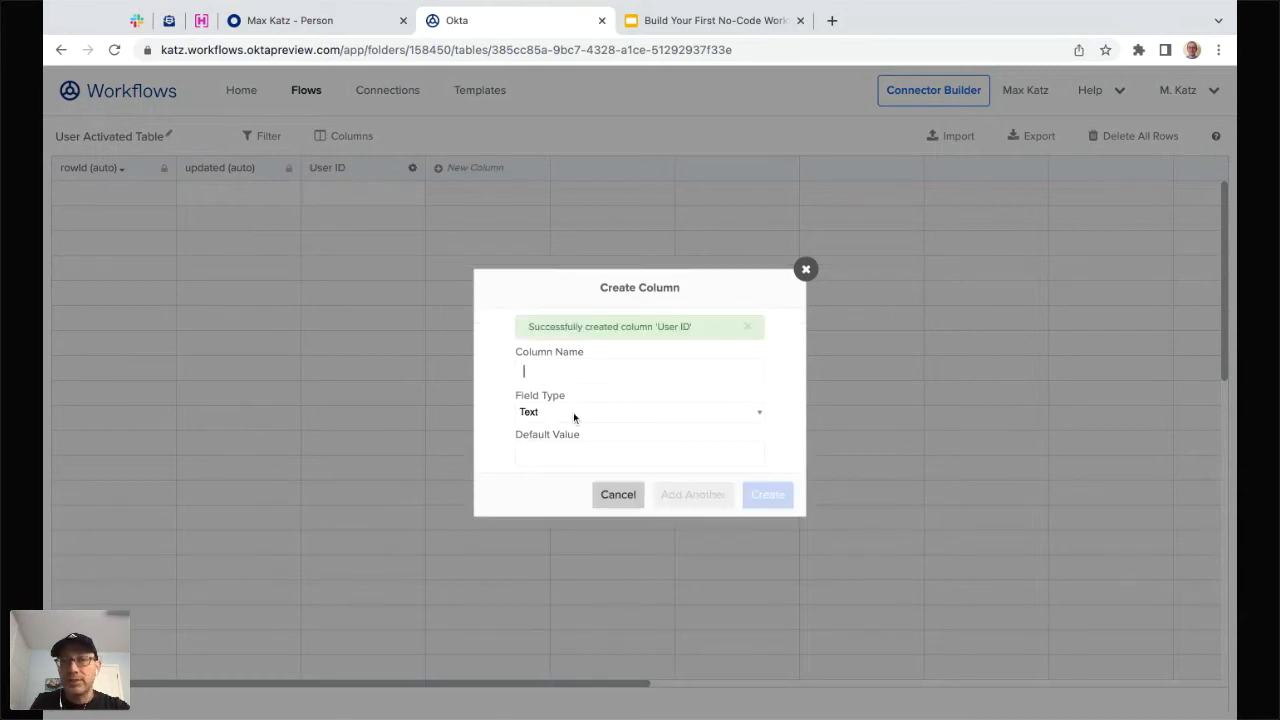
text(Em)
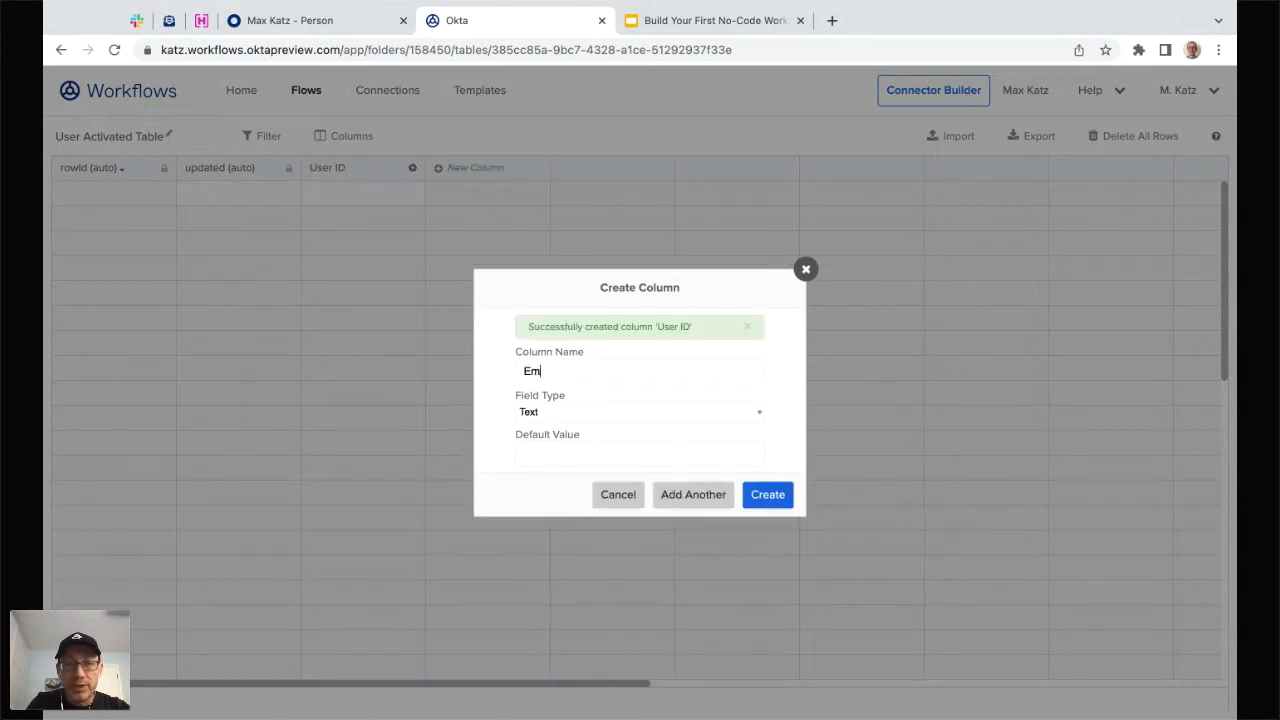
text(ail)
click(665, 487)
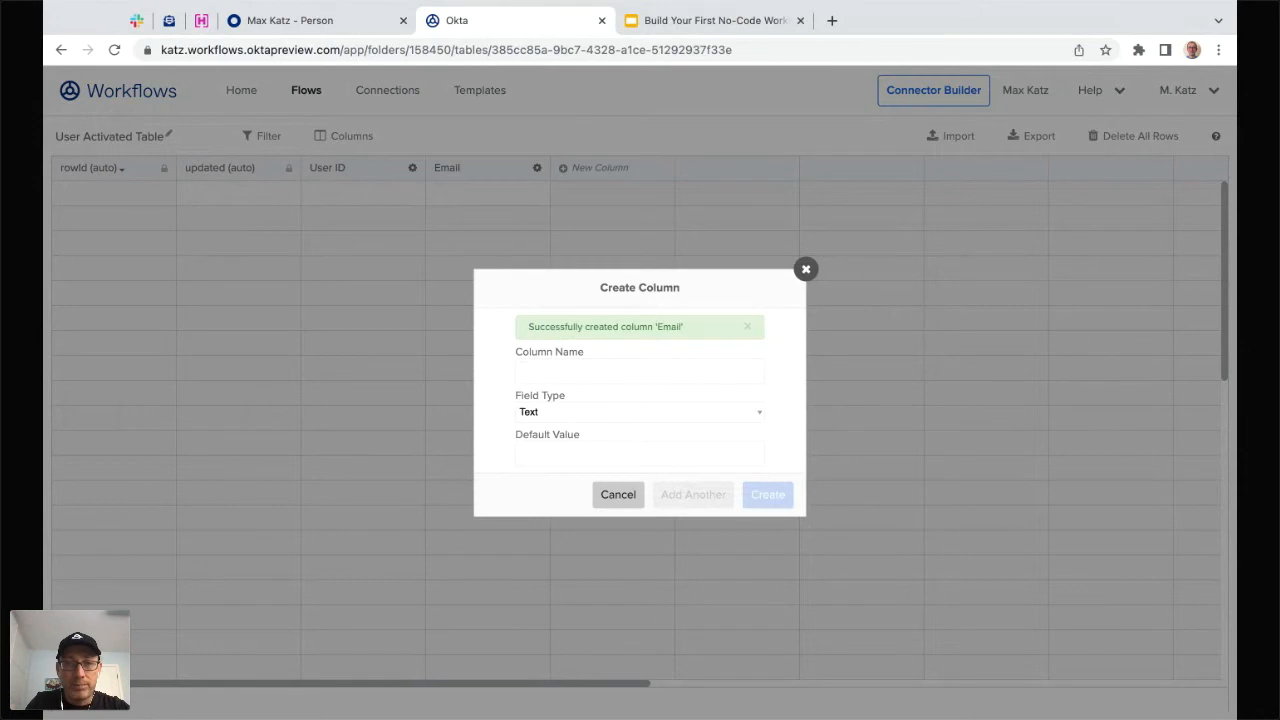
text(Title)
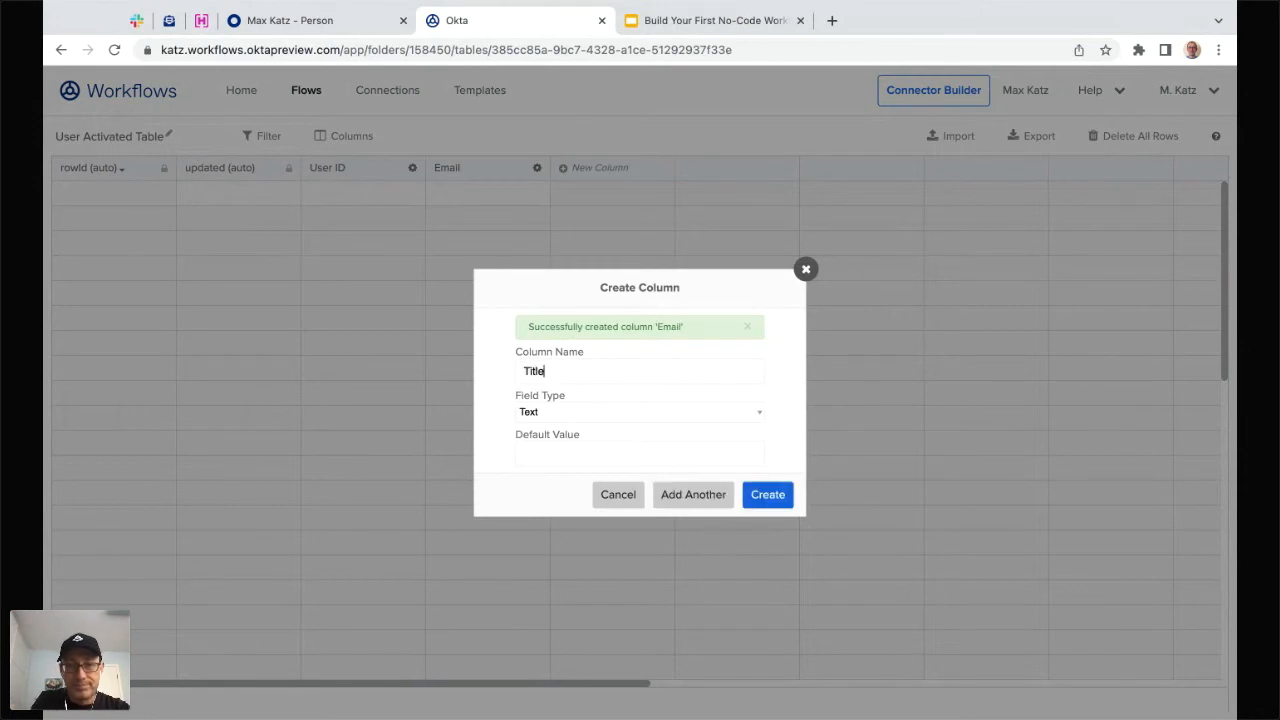
click(783, 497)
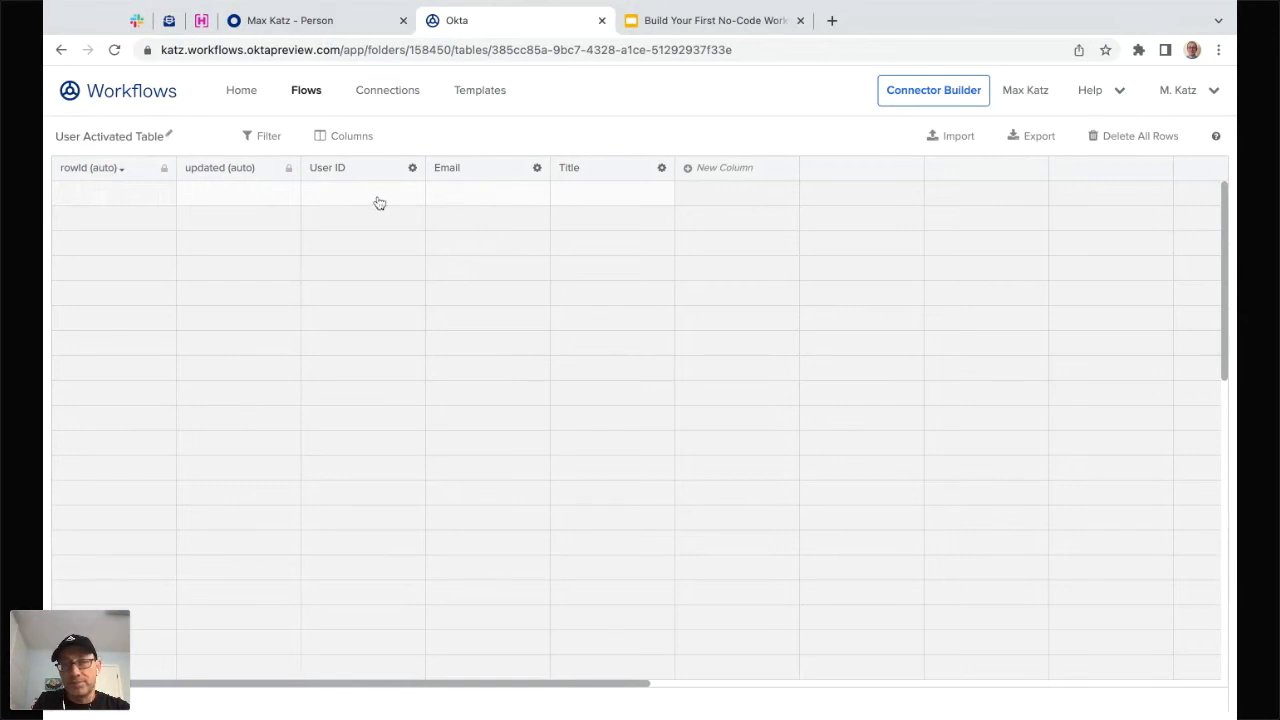
- Glance at the new user's admin profile, then reopen the User Activated flow from the folder's Flows list
click(302, 22)
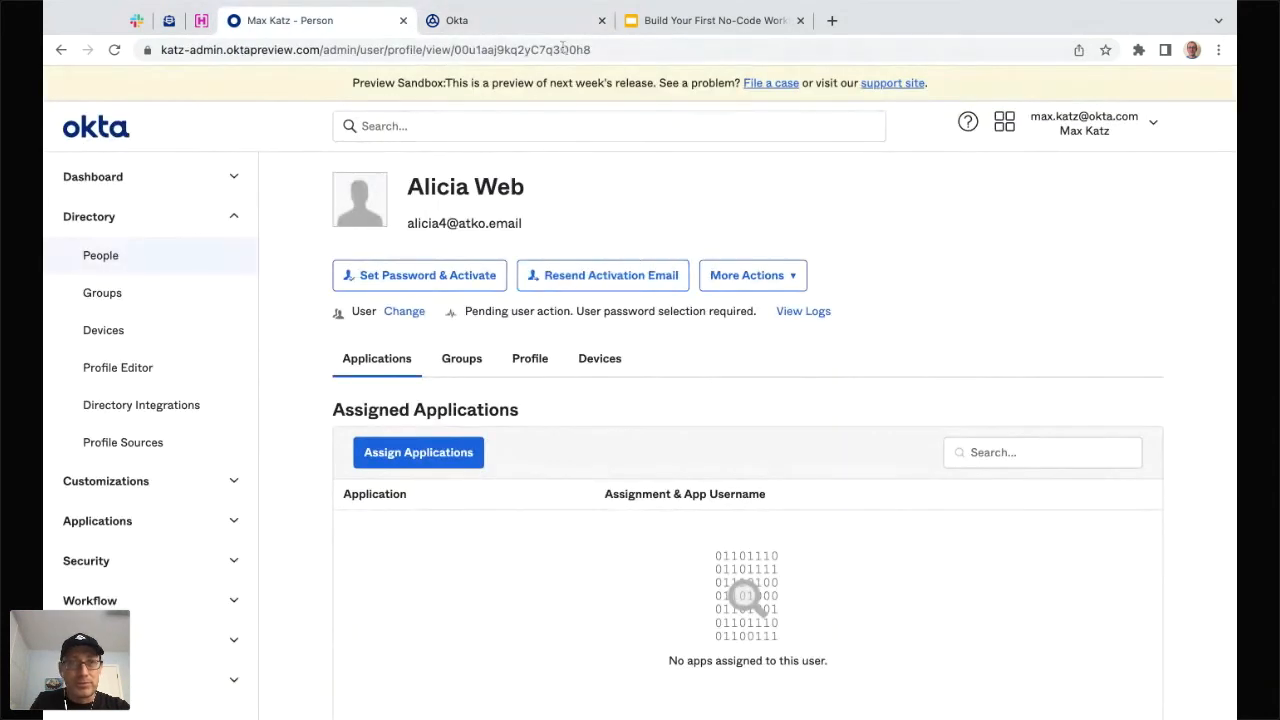
click(449, 20)
click(306, 92)
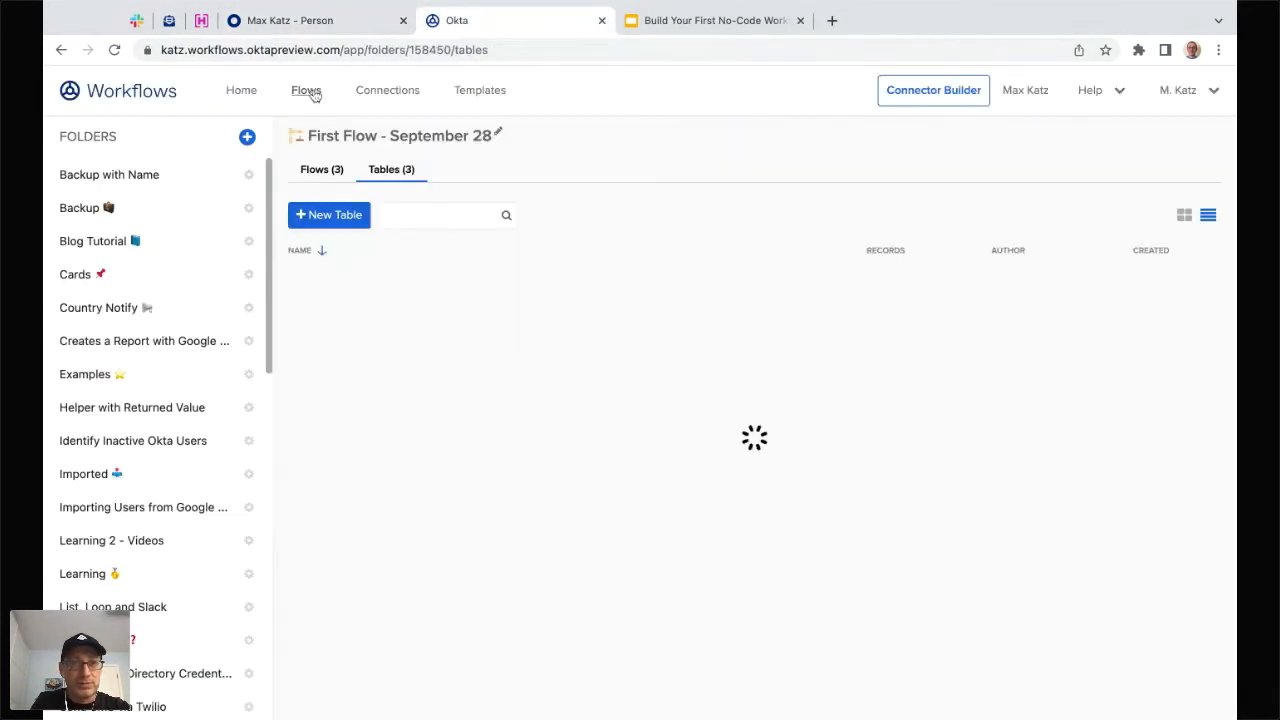
click(318, 169)
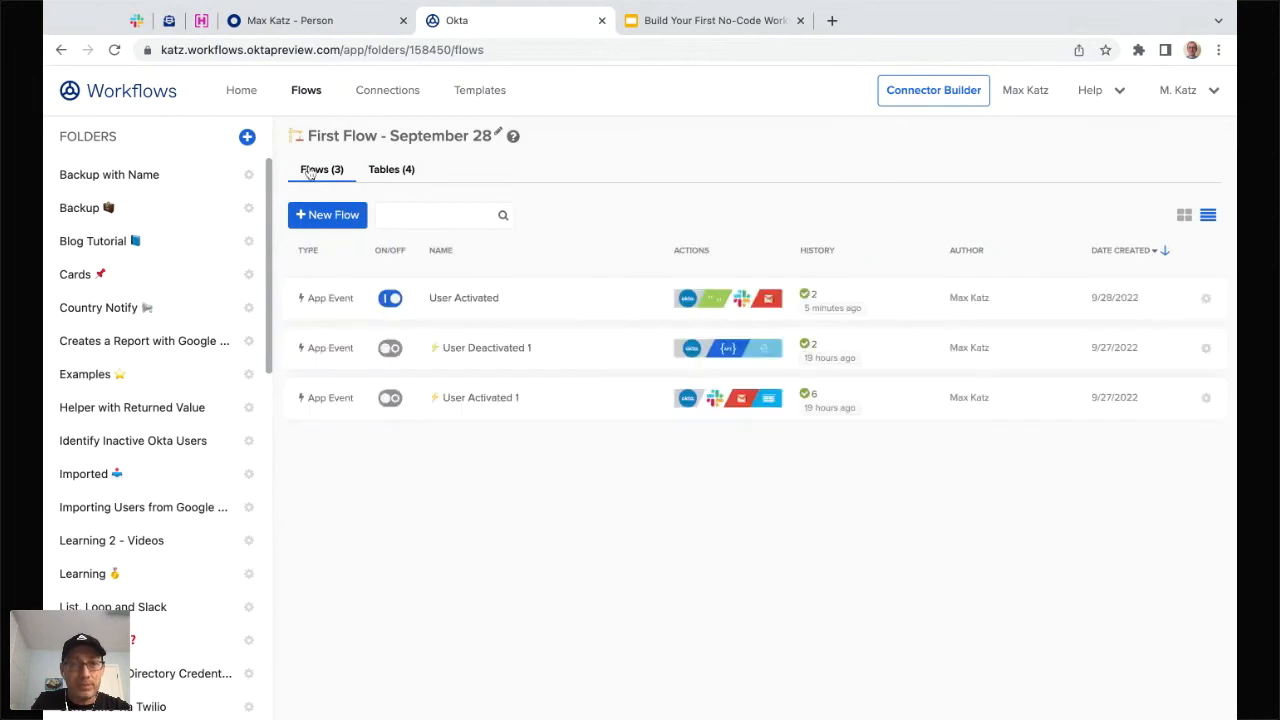
click(463, 300)
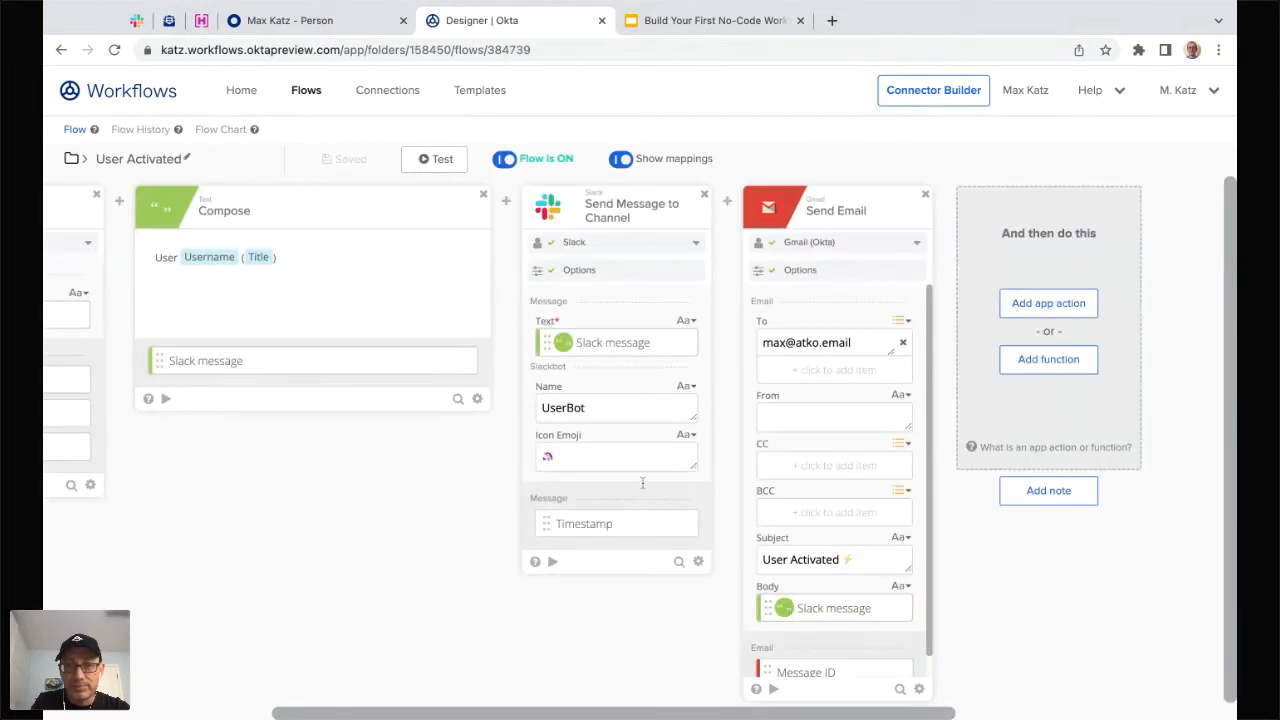
- From the function picker's Tables category, add a Create Row card following Send Email
click(1043, 370)
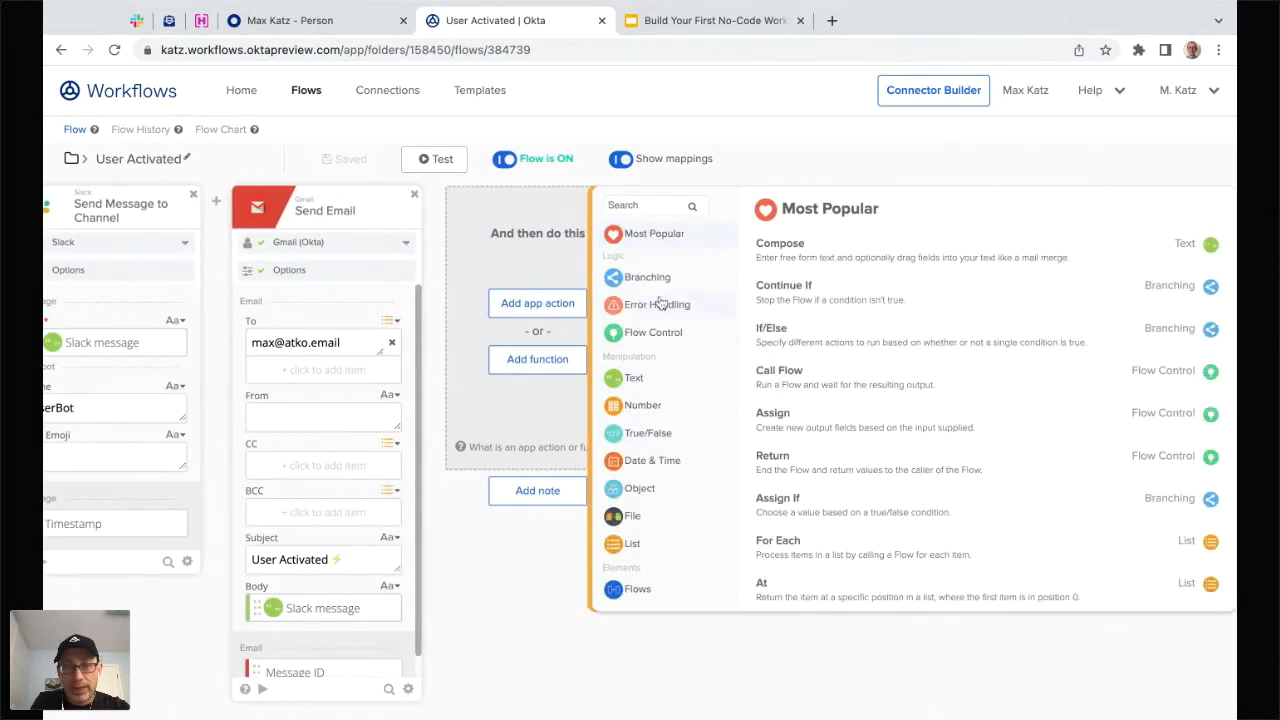
scroll(660, 303, down, 3)
scroll(645, 280, up, 3)
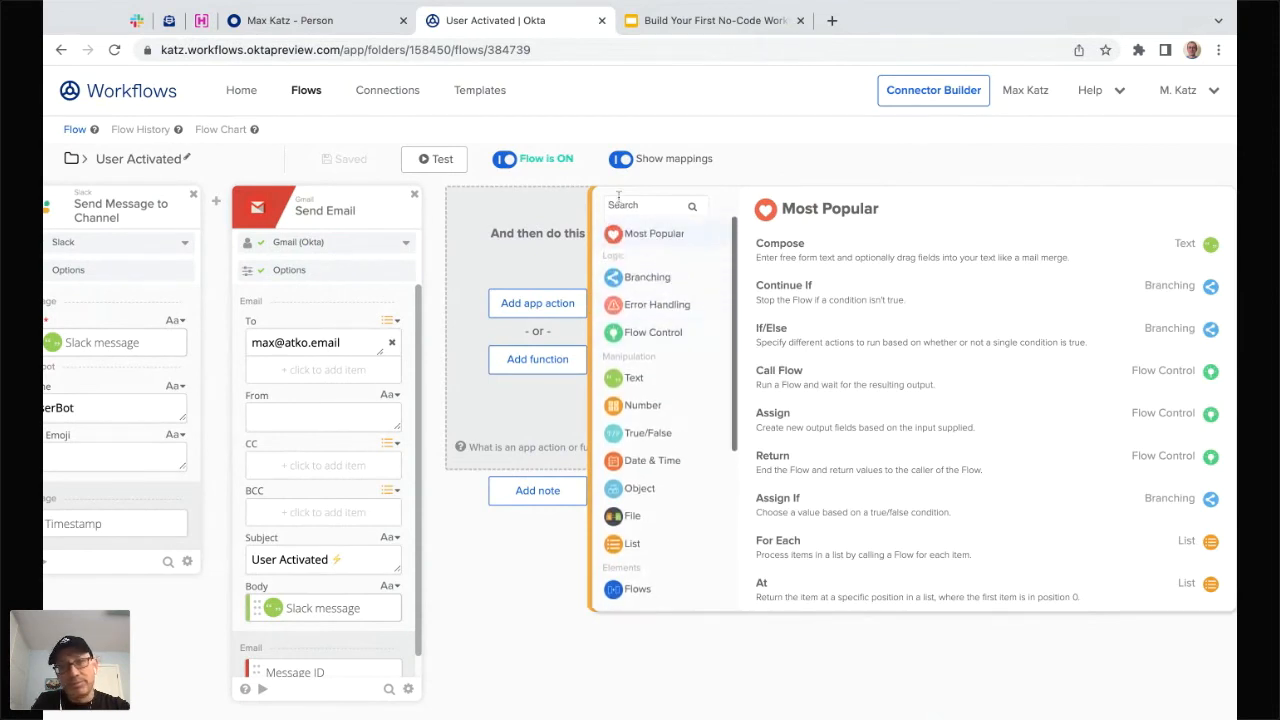
scroll(651, 347, down, 3)
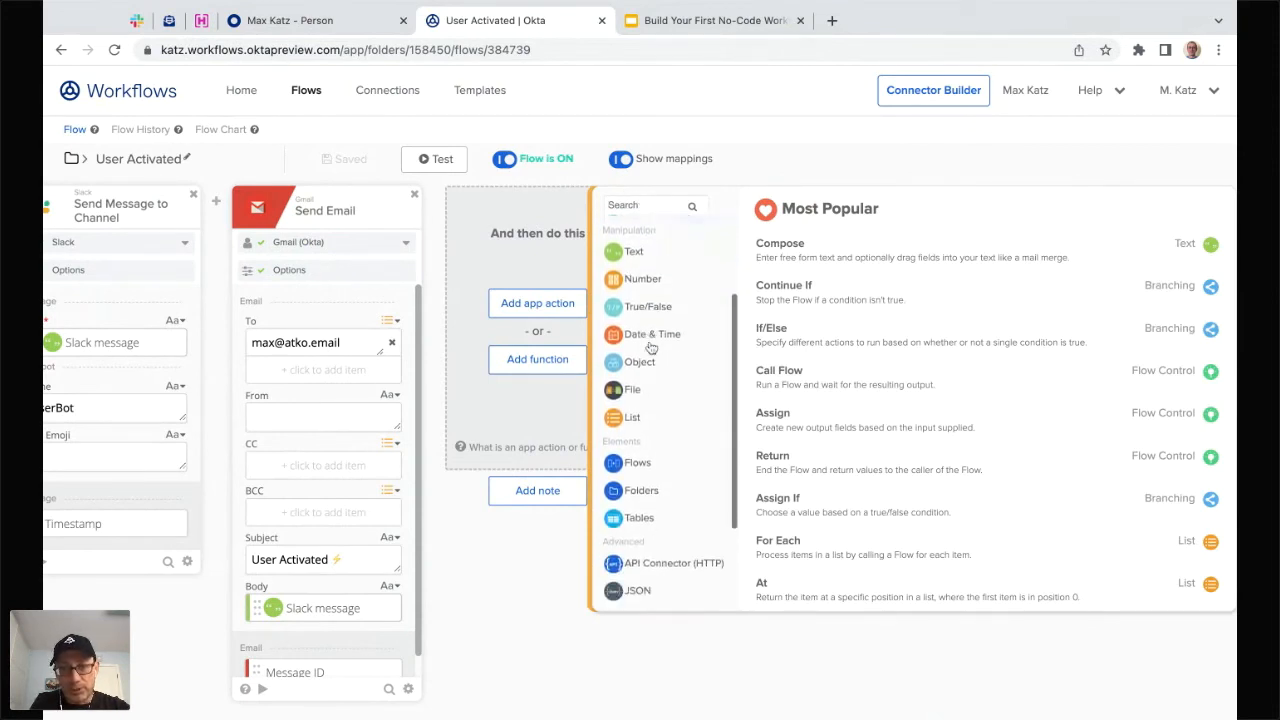
scroll(665, 455, down, 1)
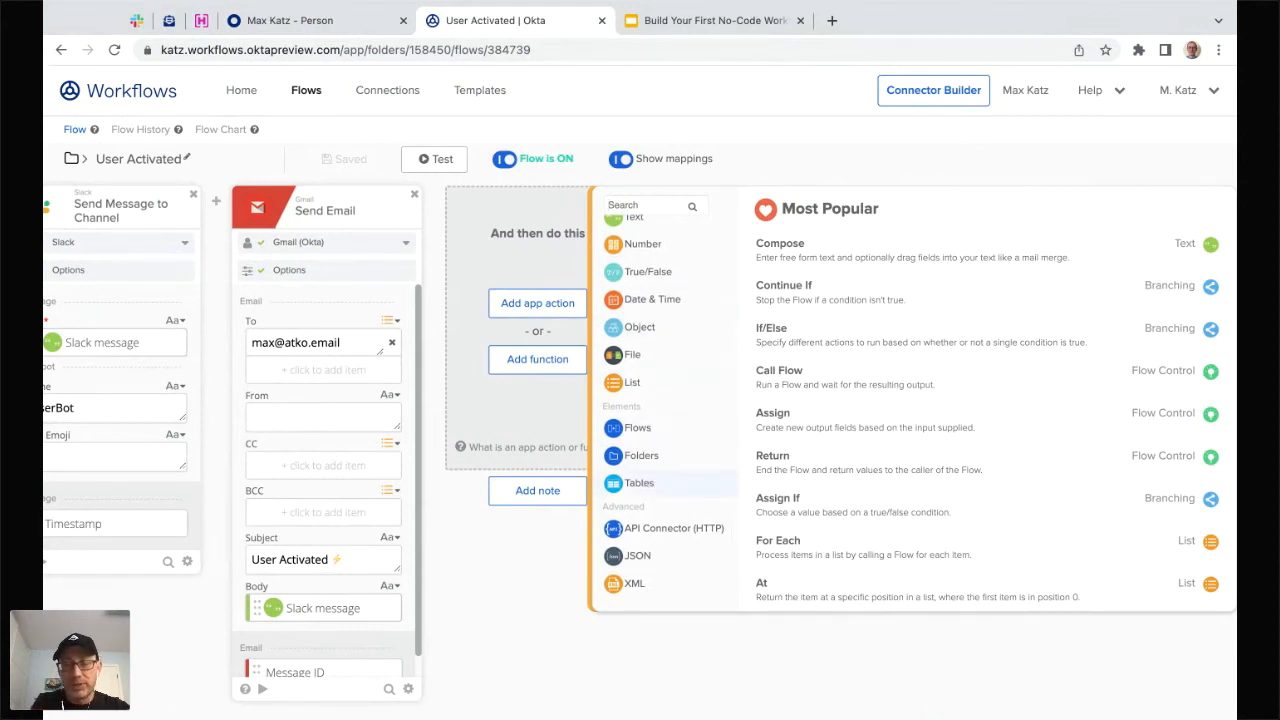
click(655, 485)
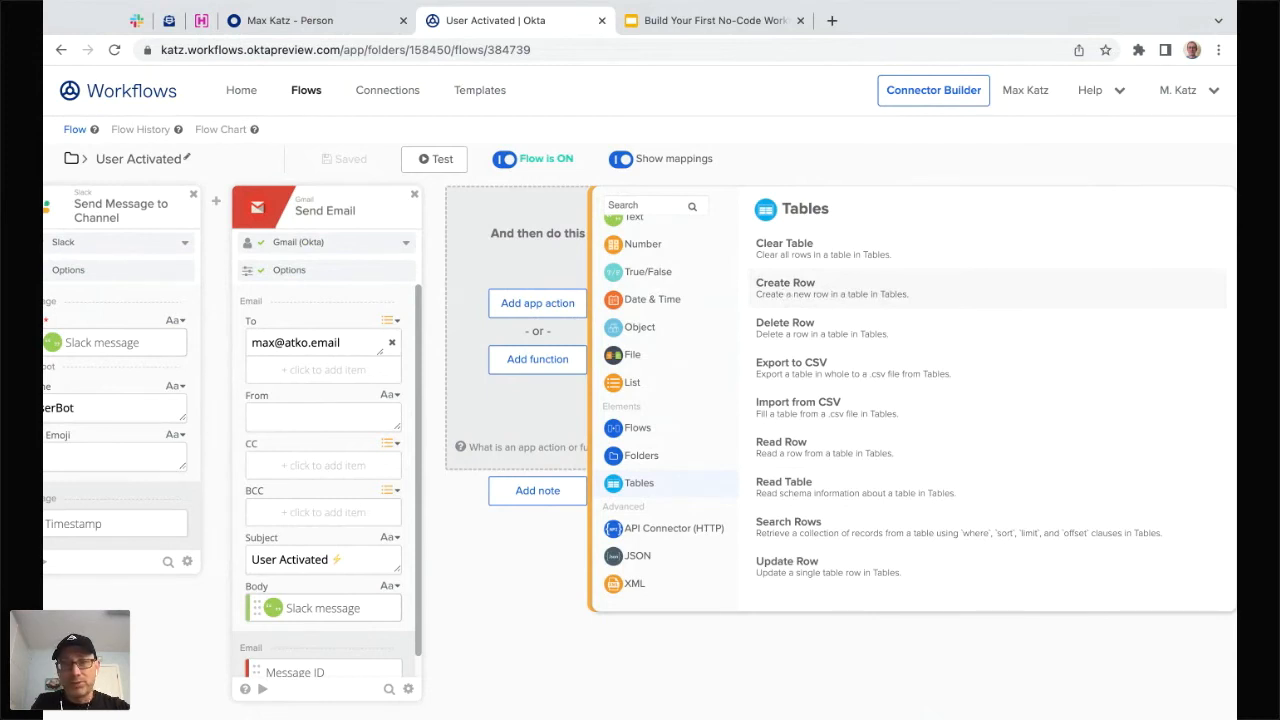
click(788, 287)
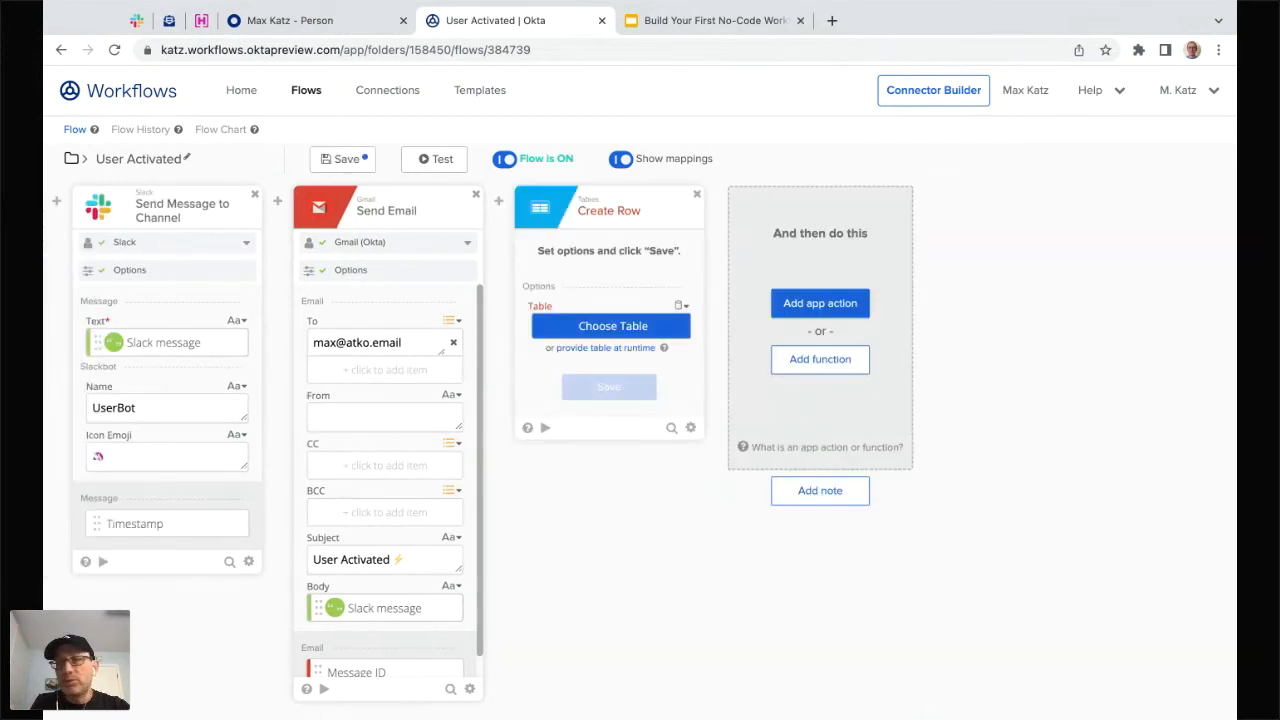
- Browse the First Flow - September 28 tables for Create Row, then cancel without choosing one
click(611, 328)
scroll(228, 350, down, 10)
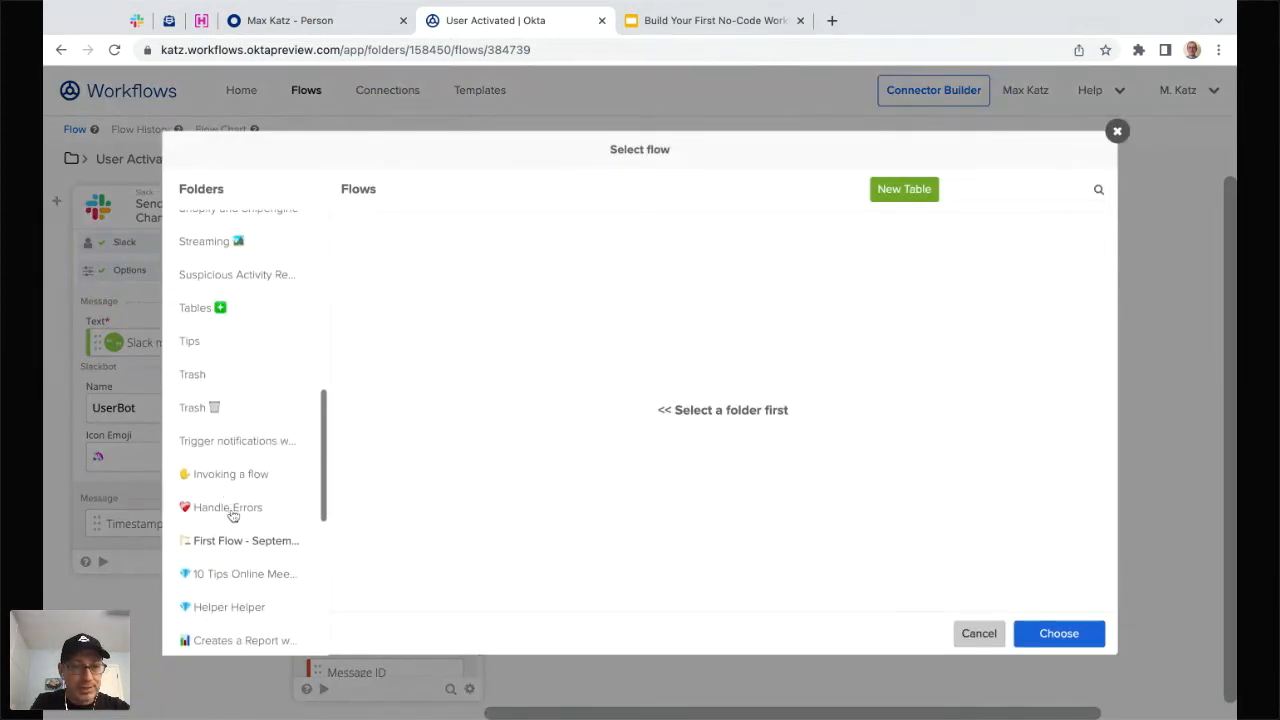
click(245, 542)
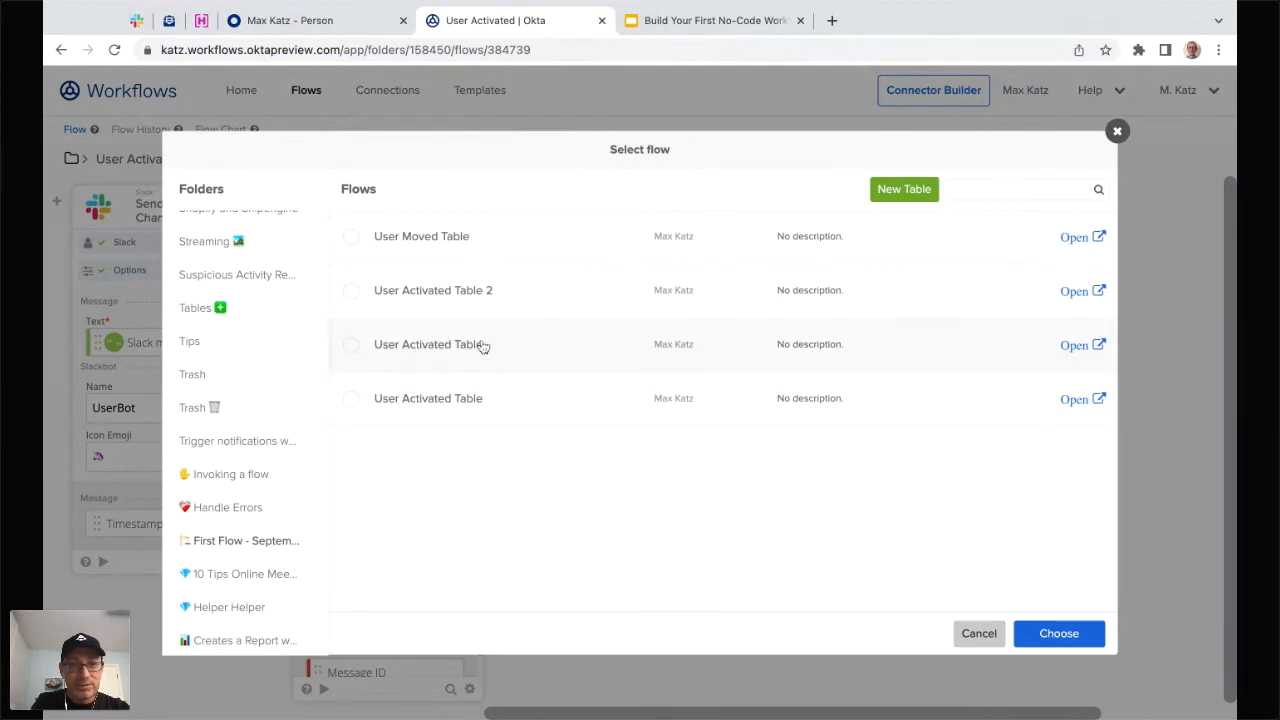
click(988, 634)
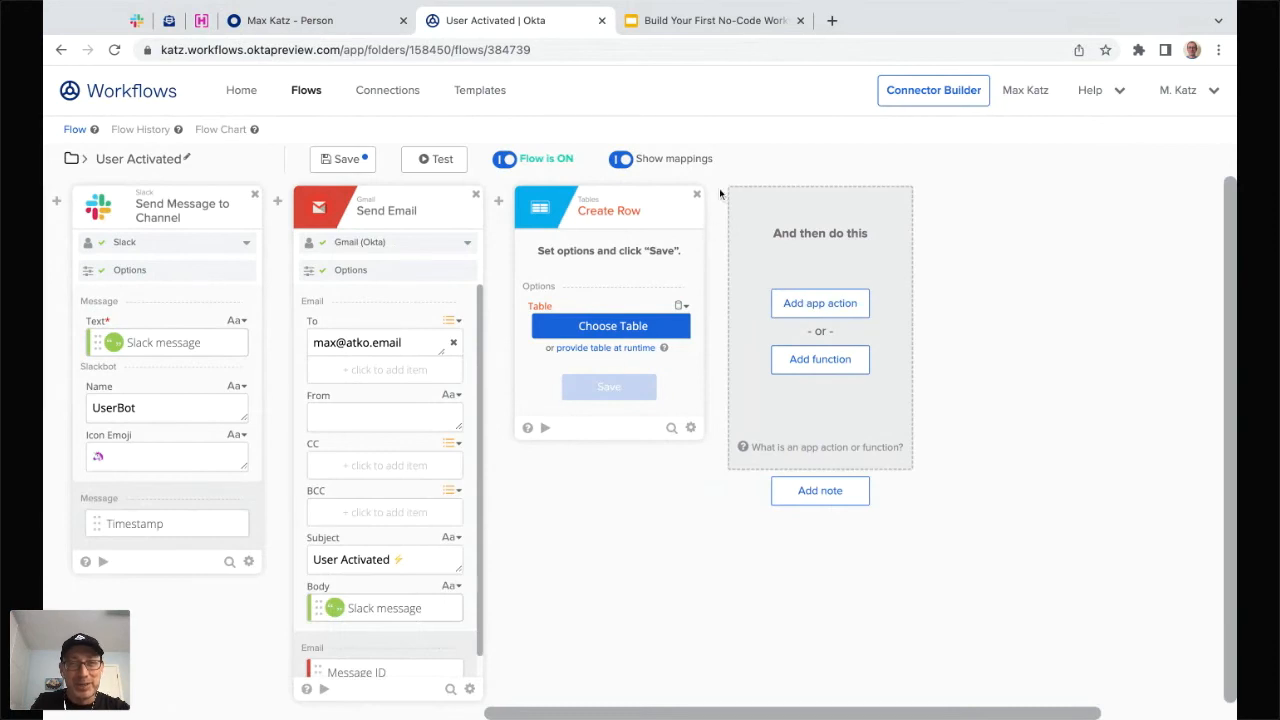
- Delete the Create Row card, stay in the editor, and save the User Activated flow
click(697, 195)
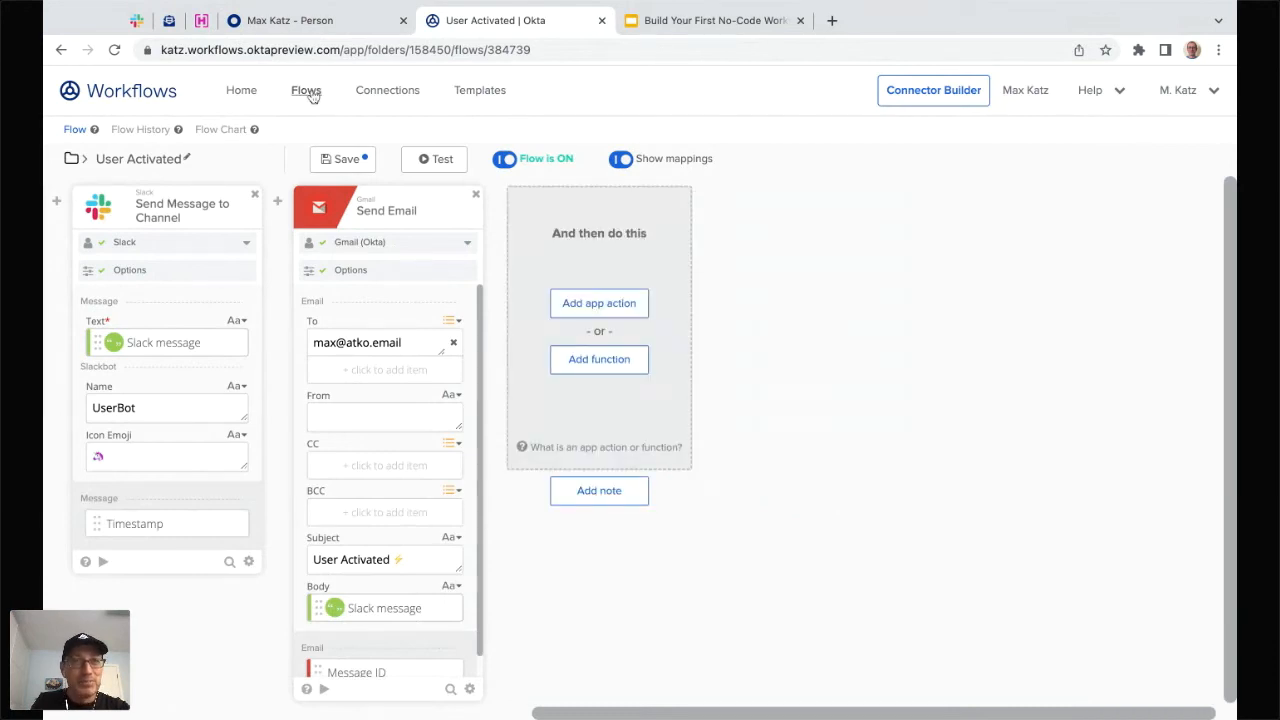
click(306, 91)
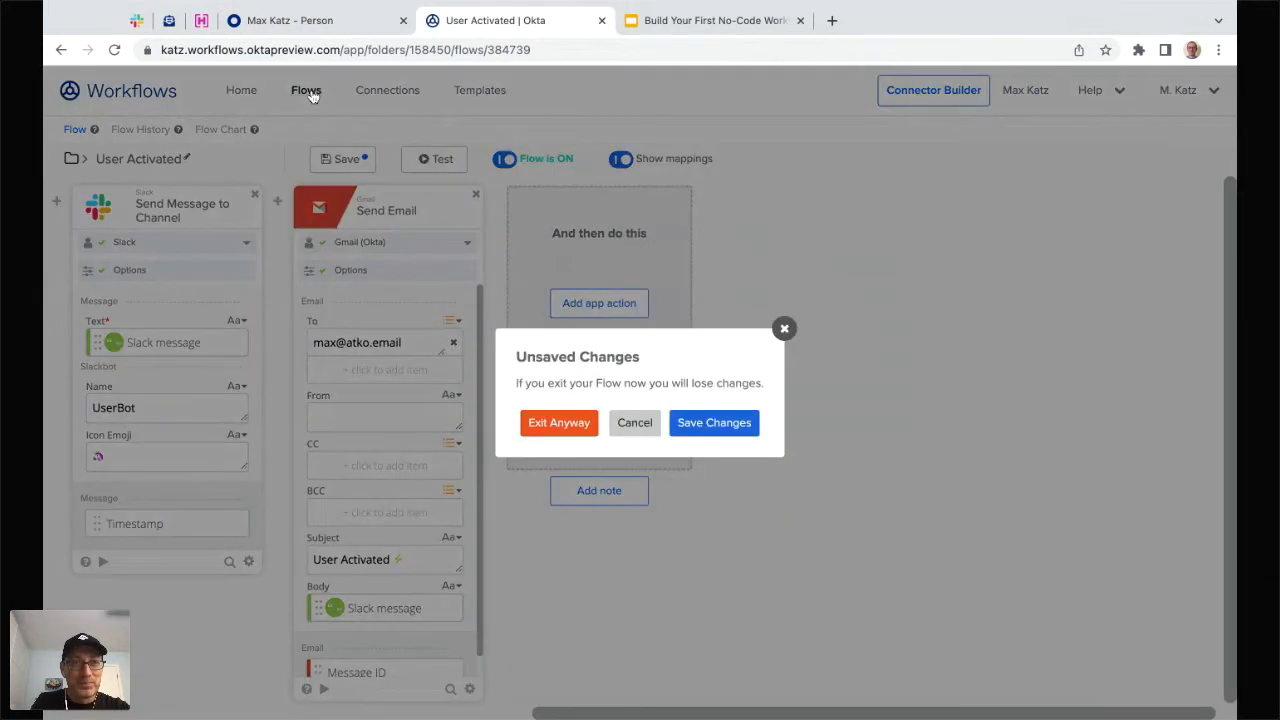
click(634, 424)
click(349, 166)
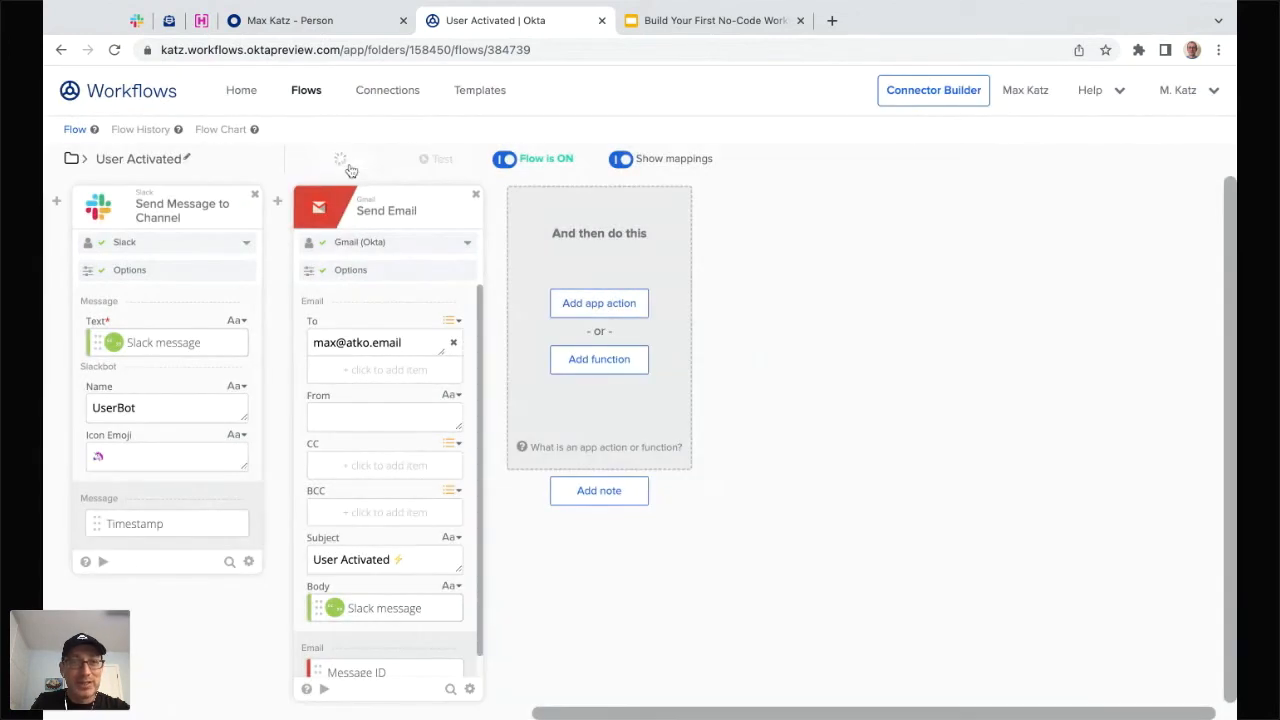
- Look over the First Flow - September 28 folder's four tables, then go back to its three flows
click(309, 97)
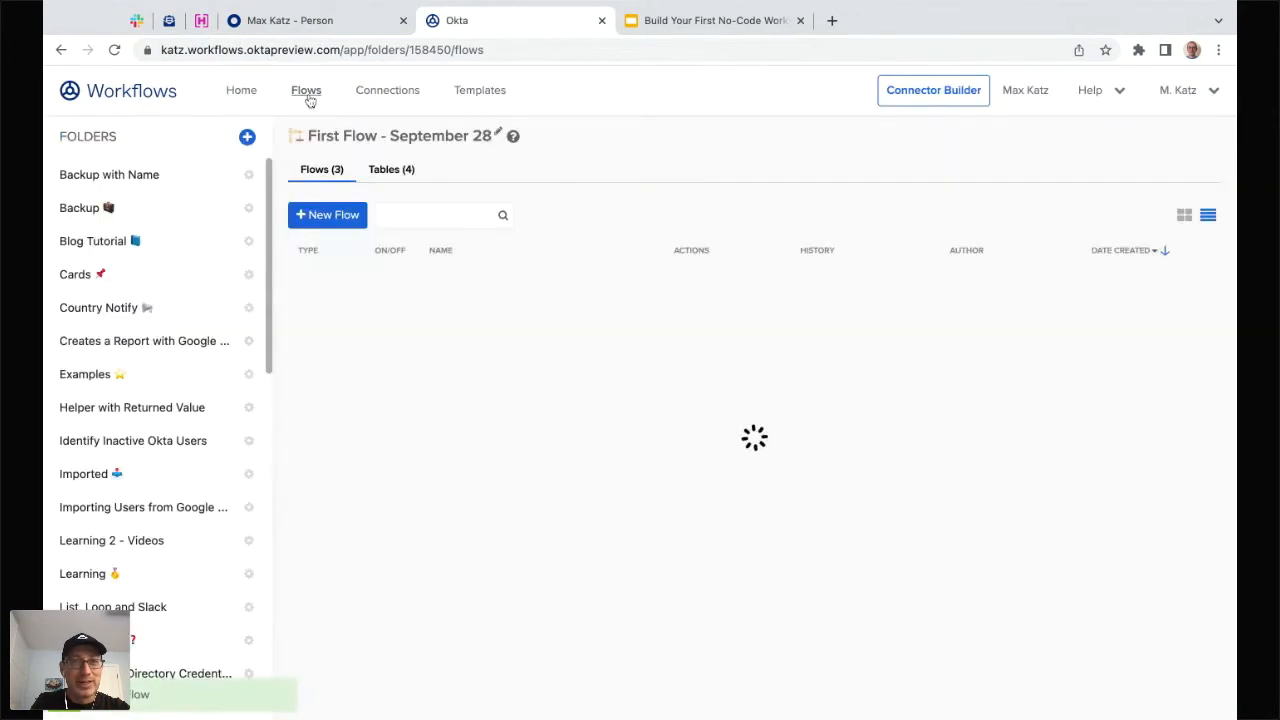
click(396, 171)
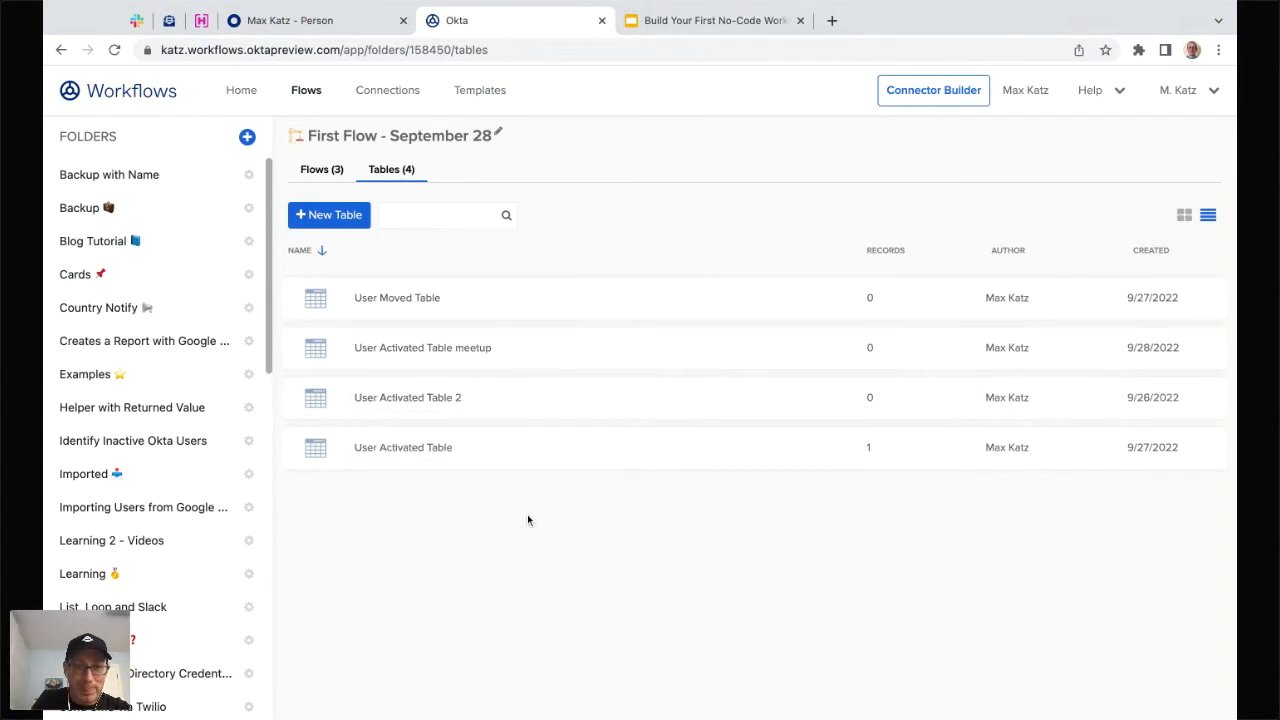
click(318, 170)
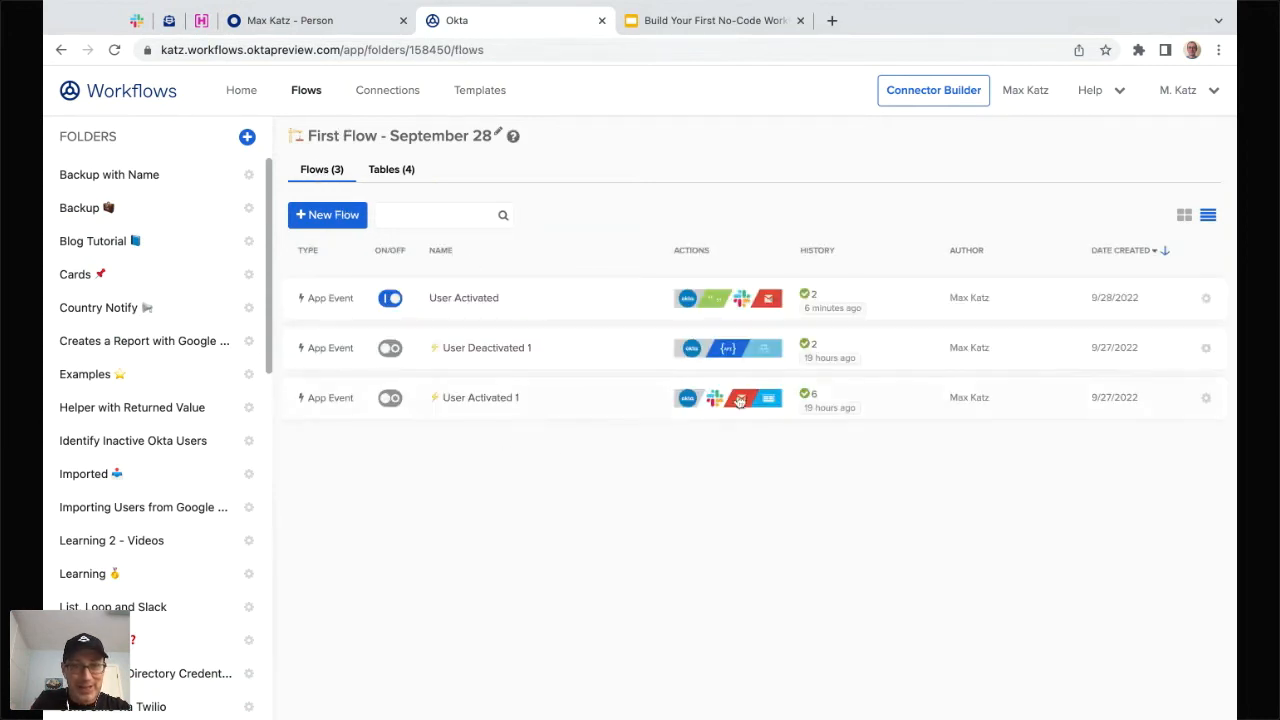
- Open the User Activated flow and add a Tables Create Row step after Send Email
click(578, 310)
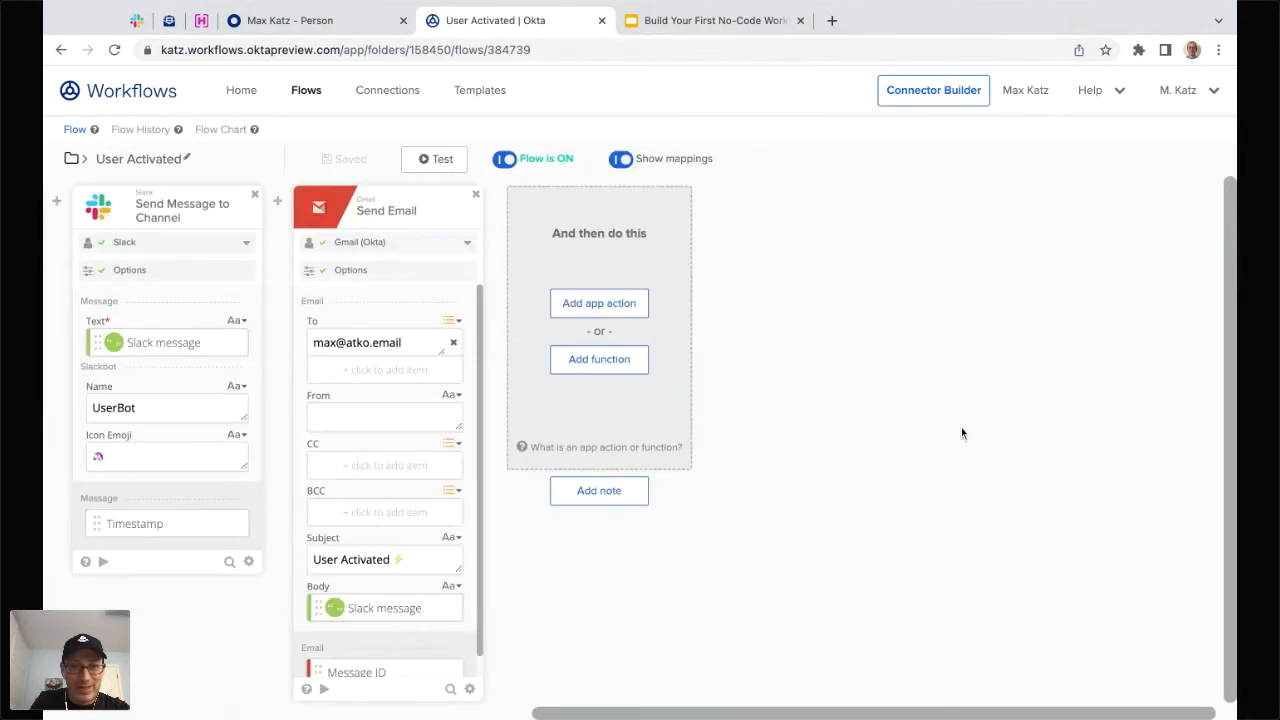
click(598, 359)
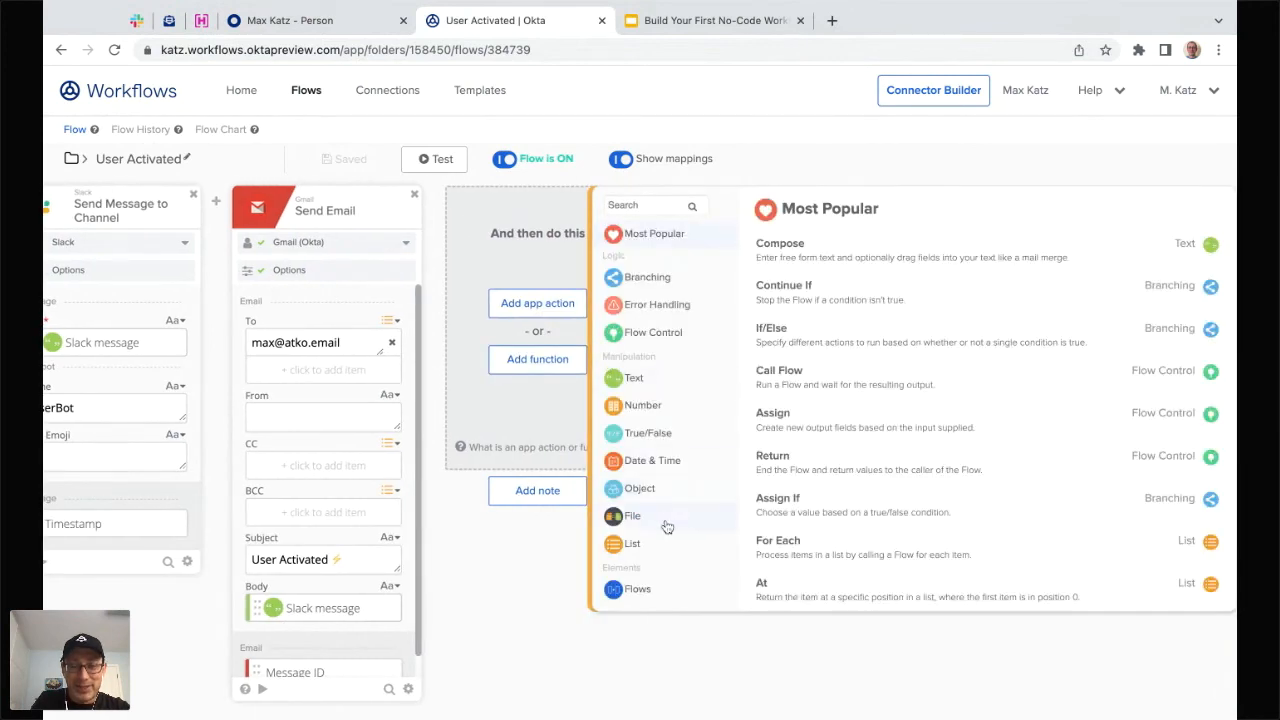
scroll(663, 526, down, 3)
click(640, 404)
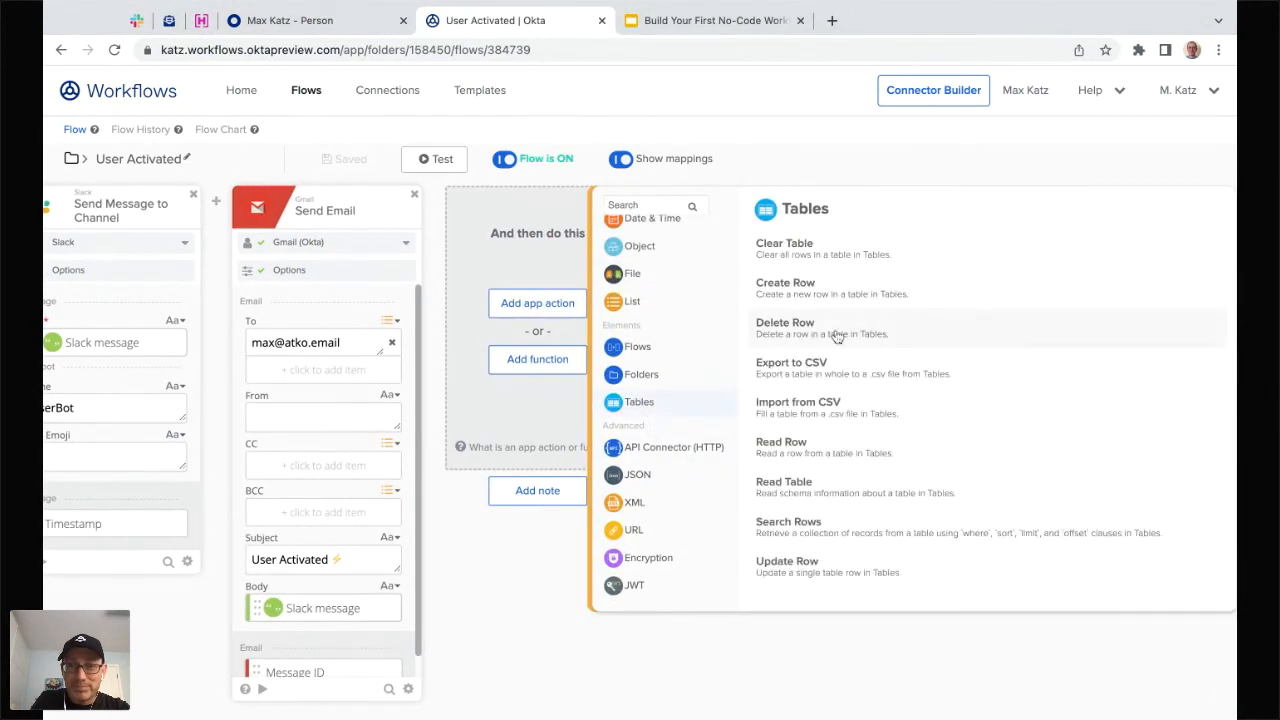
click(795, 290)
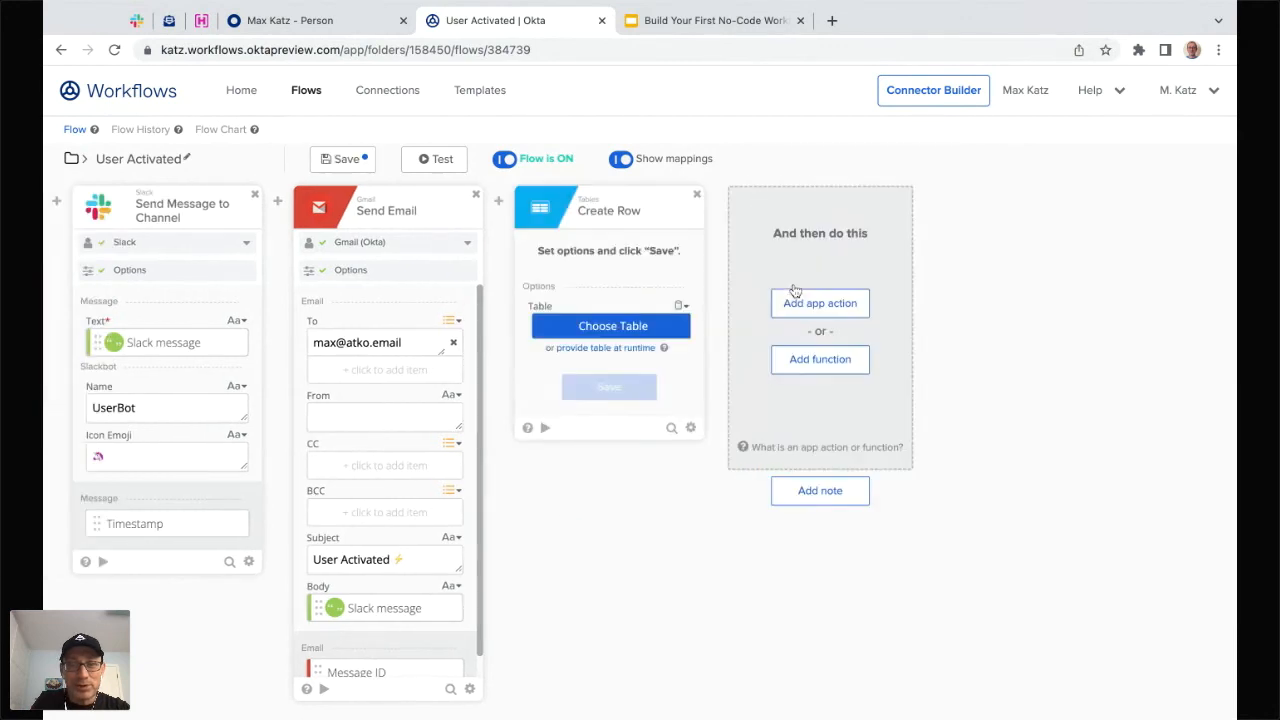
- Set Create Row's table to User Activated Table meetup from the First Flow - September 28 folder
click(624, 330)
scroll(240, 460, down, 8)
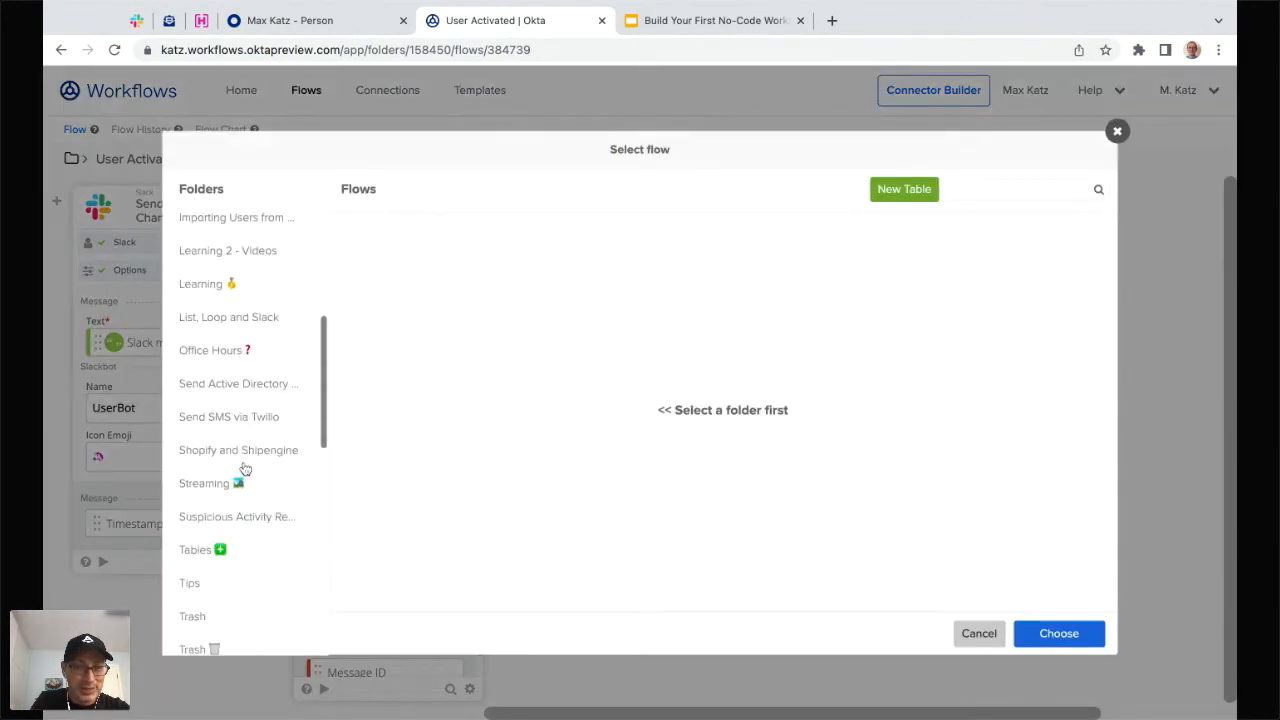
scroll(245, 468, down, 2)
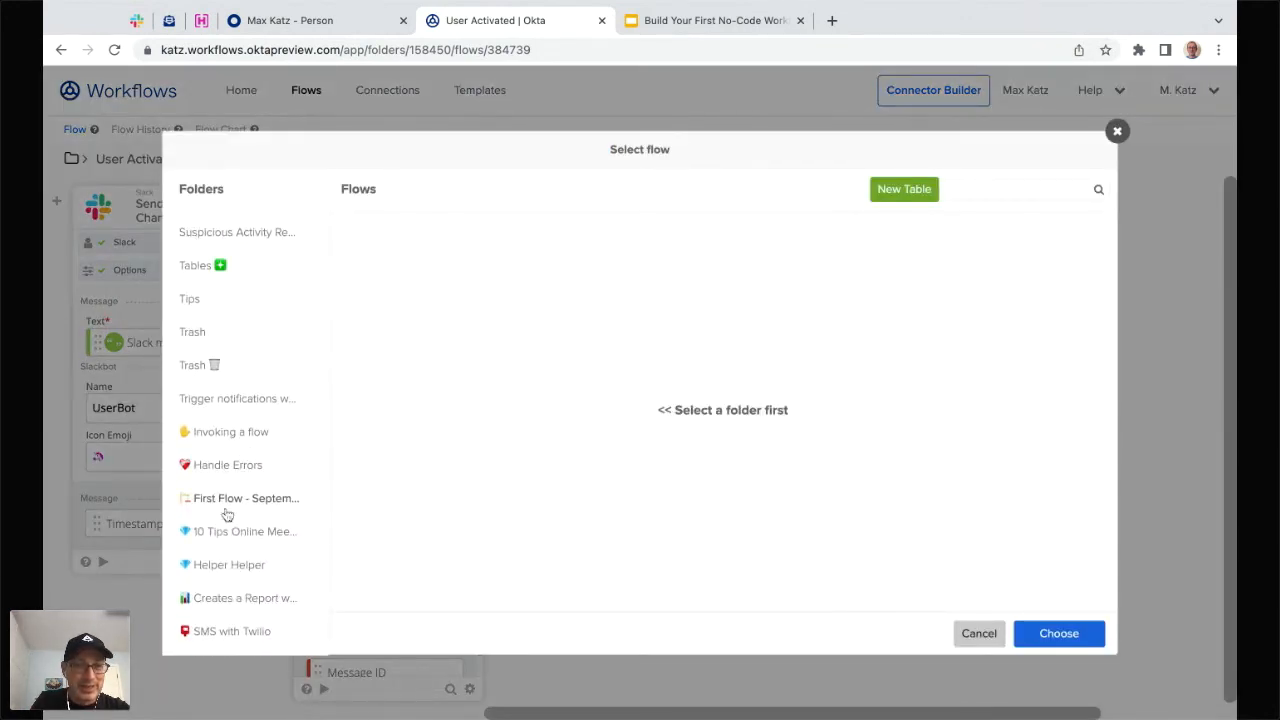
click(234, 500)
click(470, 296)
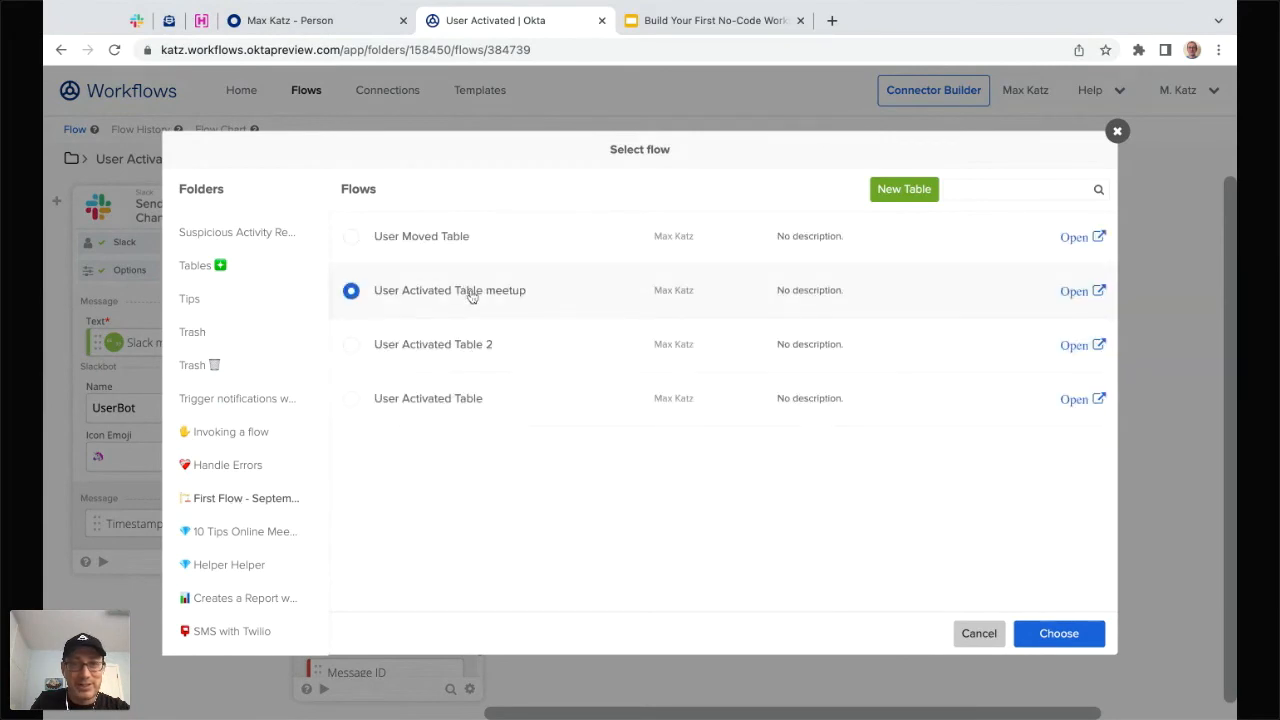
click(1054, 630)
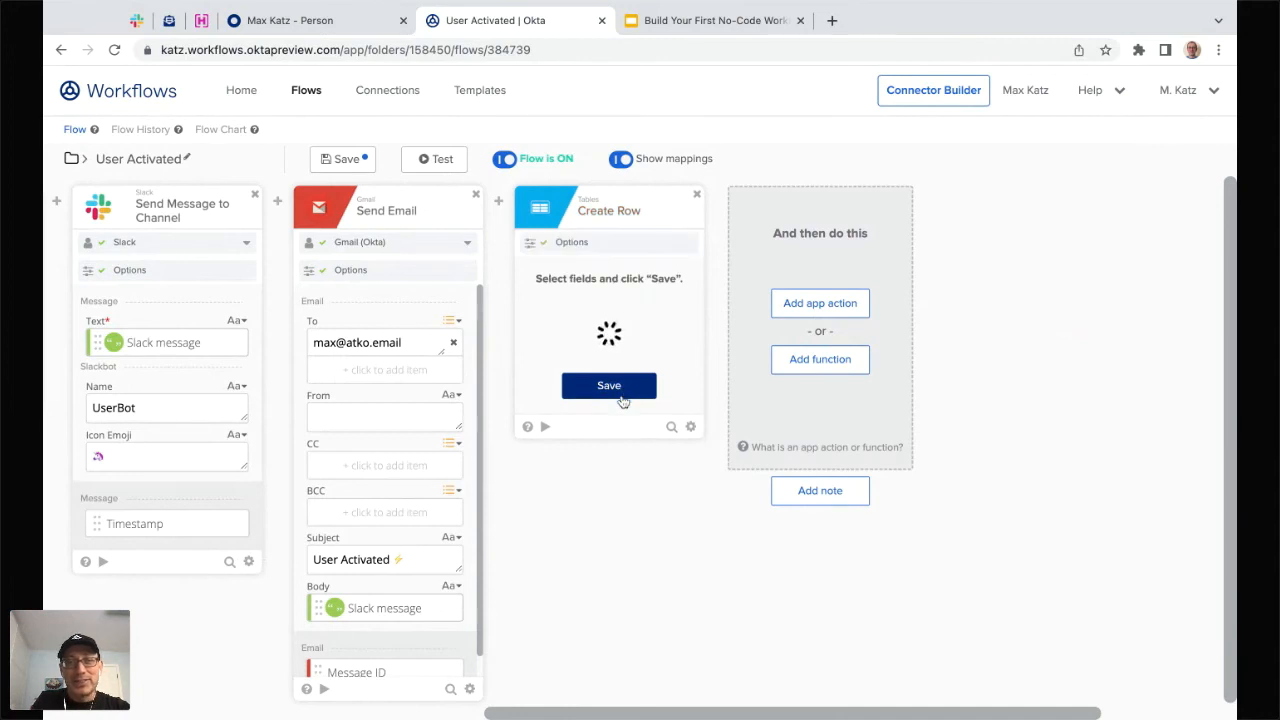
click(622, 398)
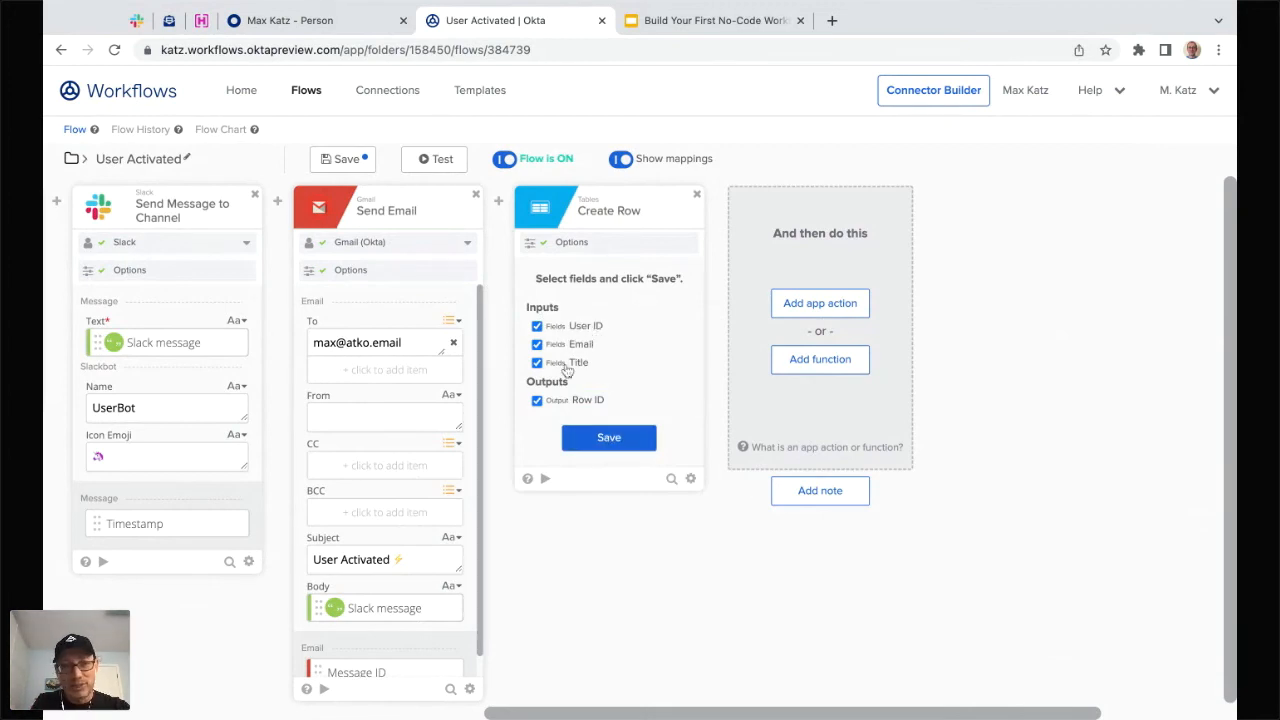
- Keep User ID, Email and Title as the Create Row fields
click(604, 440)
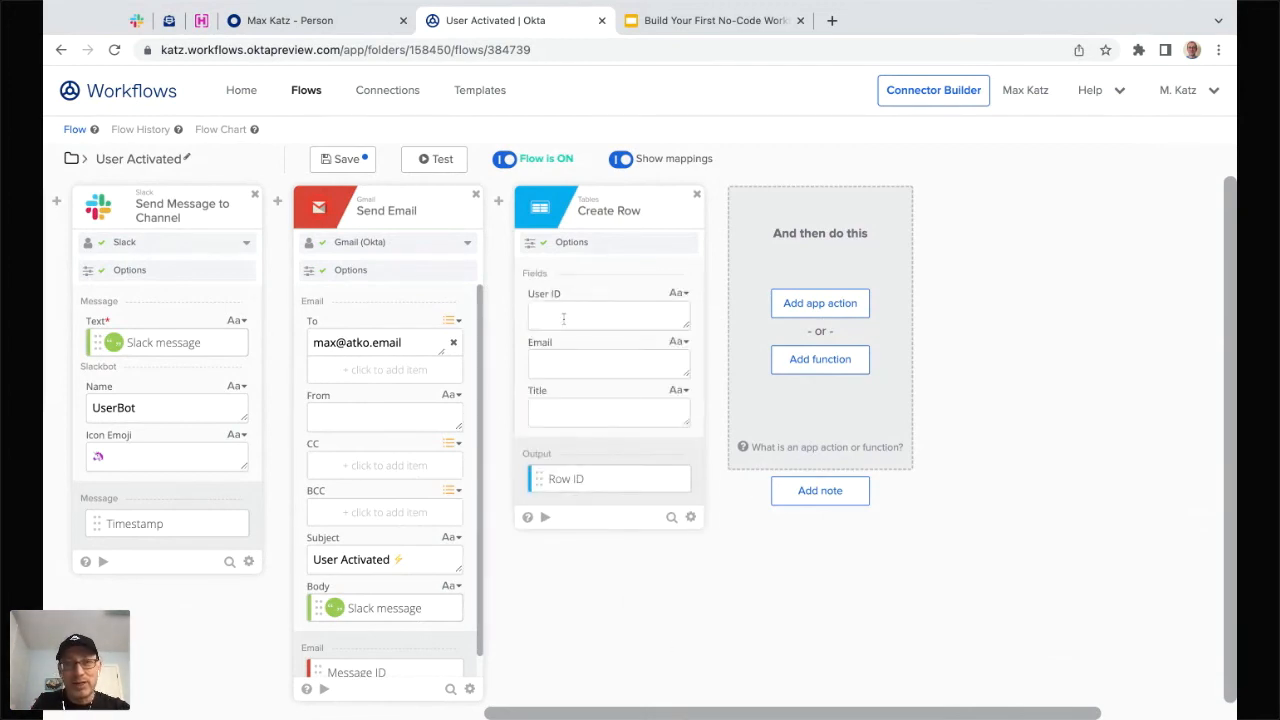
scroll(700, 585, left, 5)
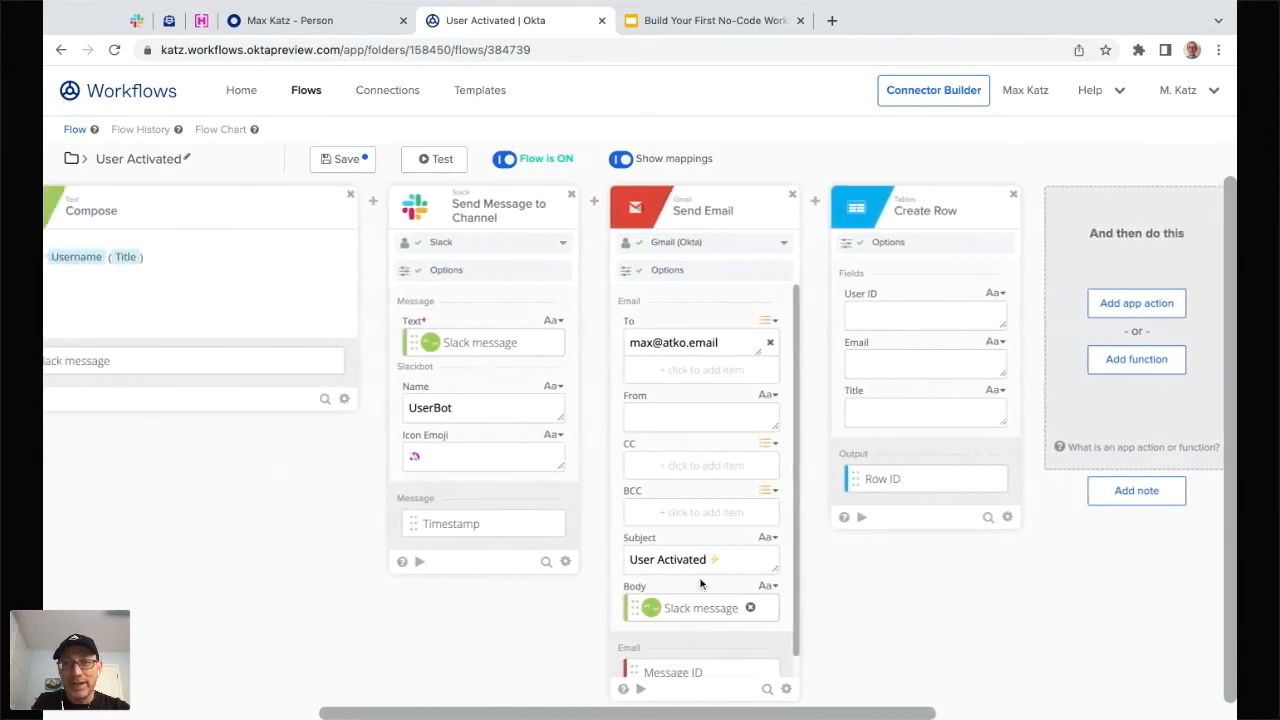
scroll(486, 551, left, 5)
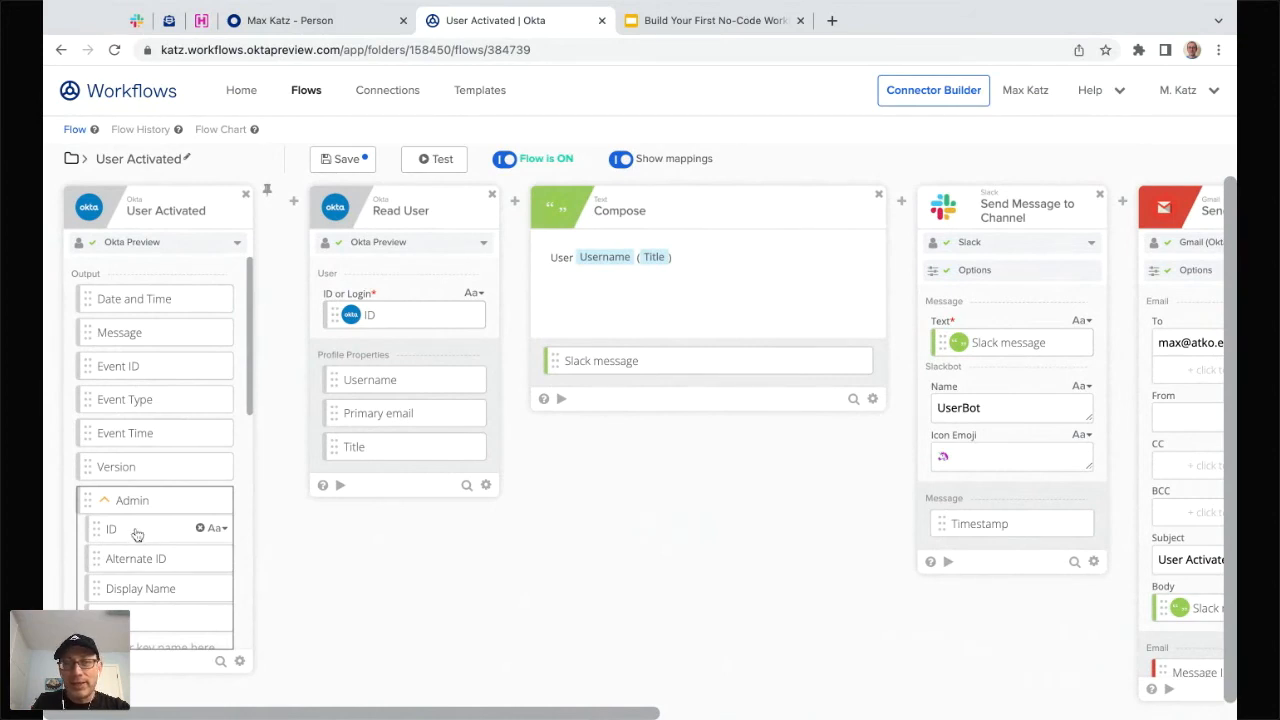
- Map Admin ID into User ID, then remove that wrong mapping so User ID stays empty
drag(137, 534, 1012, 316)
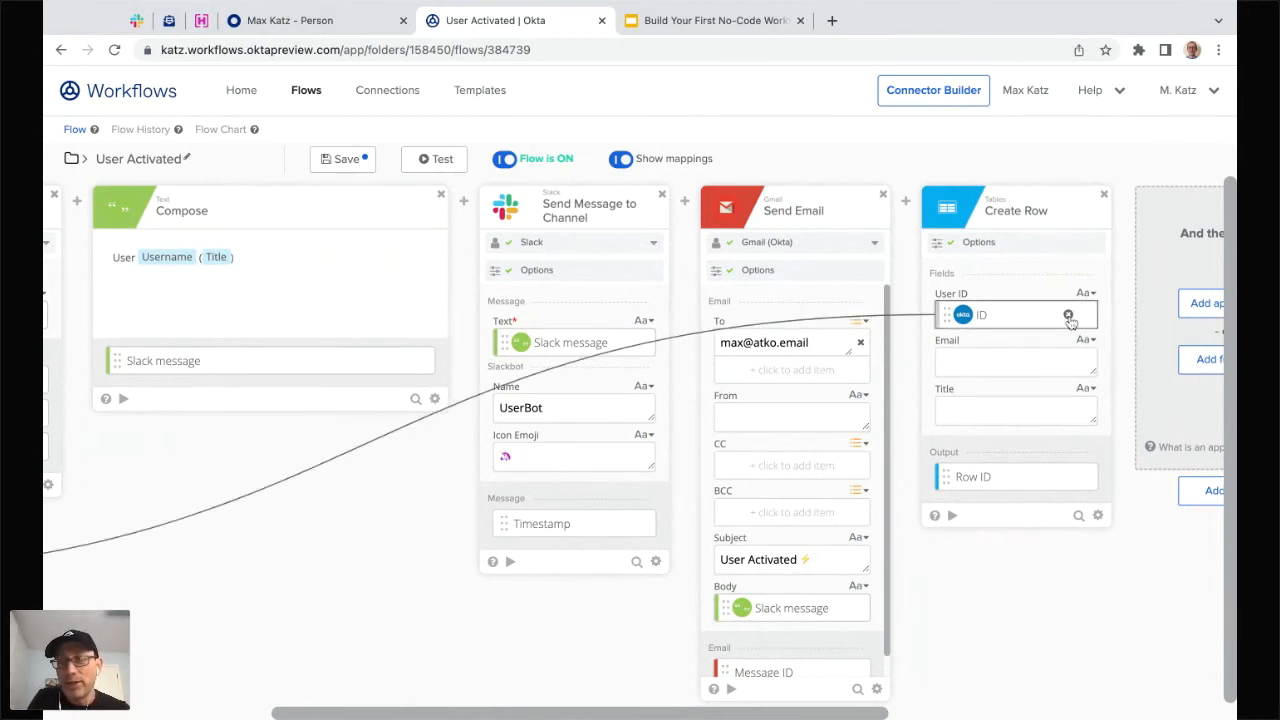
click(1068, 316)
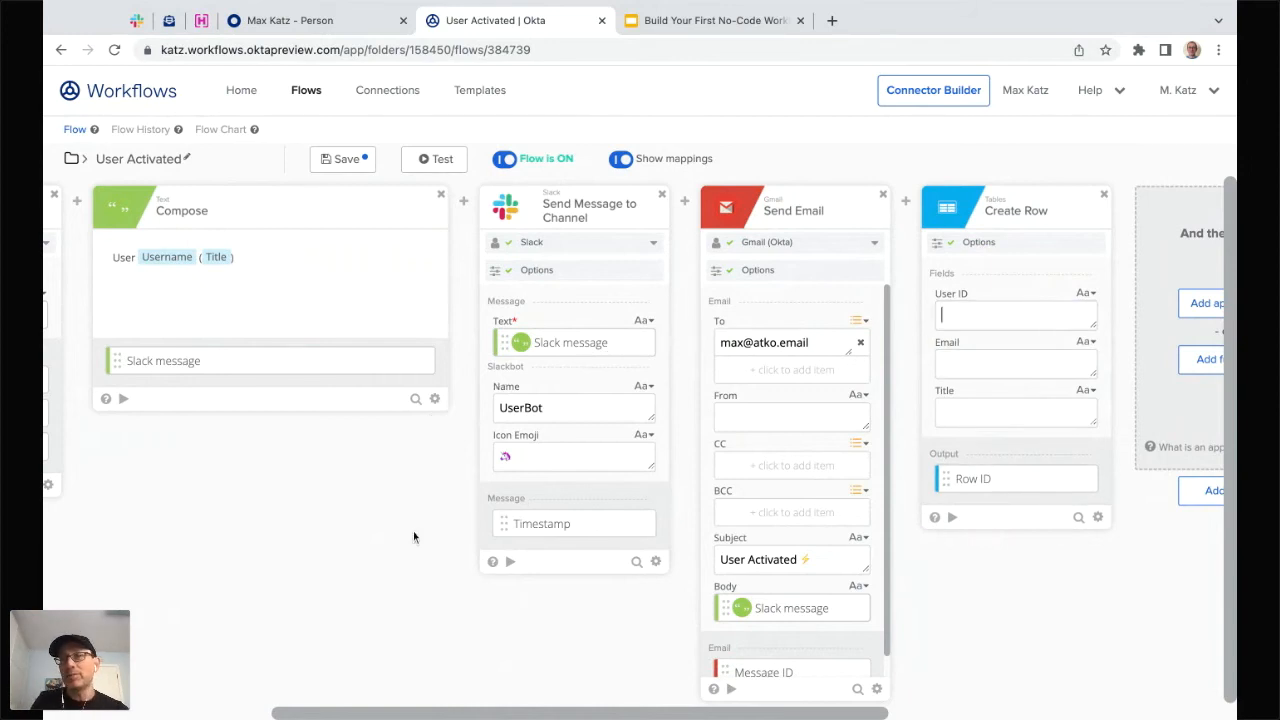
scroll(413, 533, left, 3)
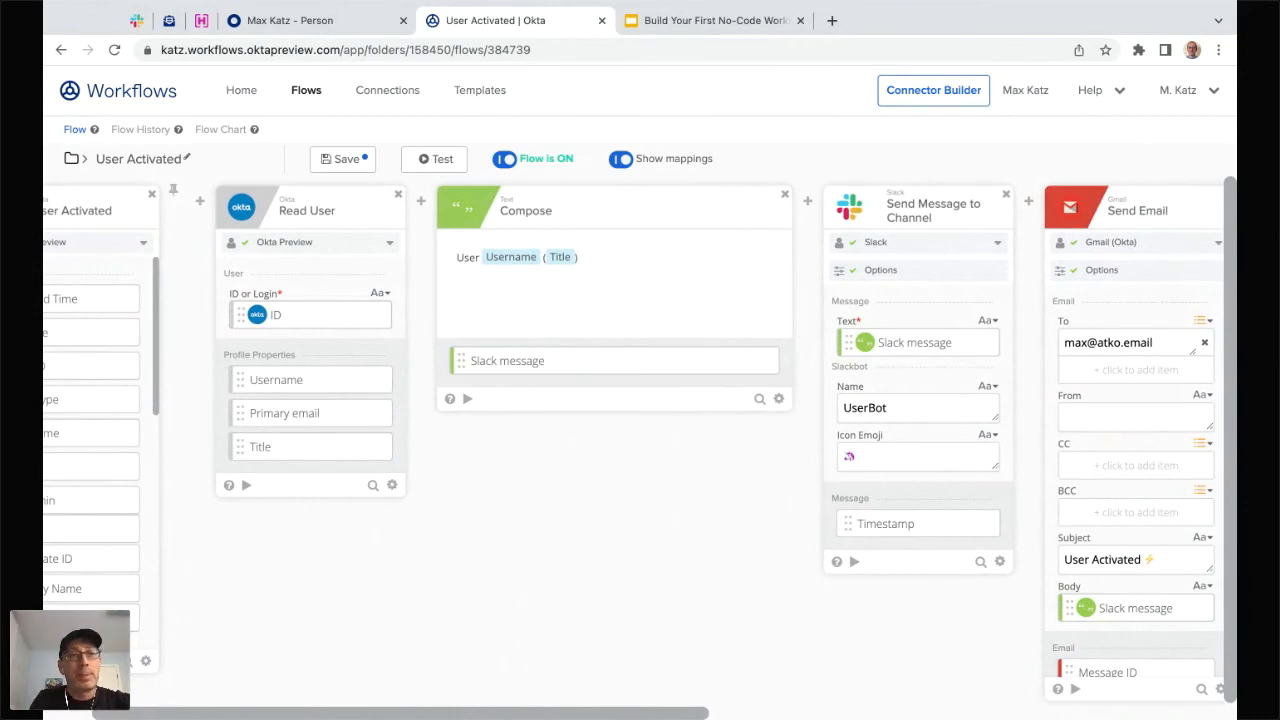
mouse_move(316, 302)
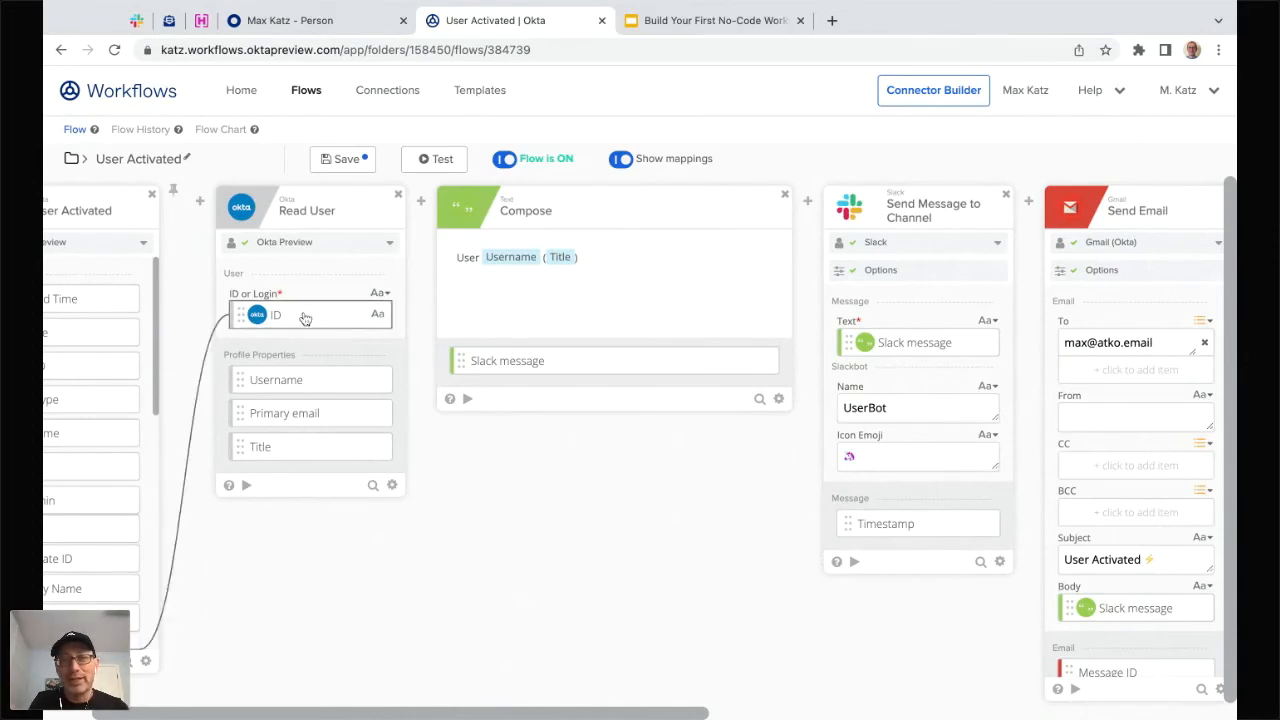
- Map the activated user's ID into the Create Row User ID field
scroll(305, 318, right, 10)
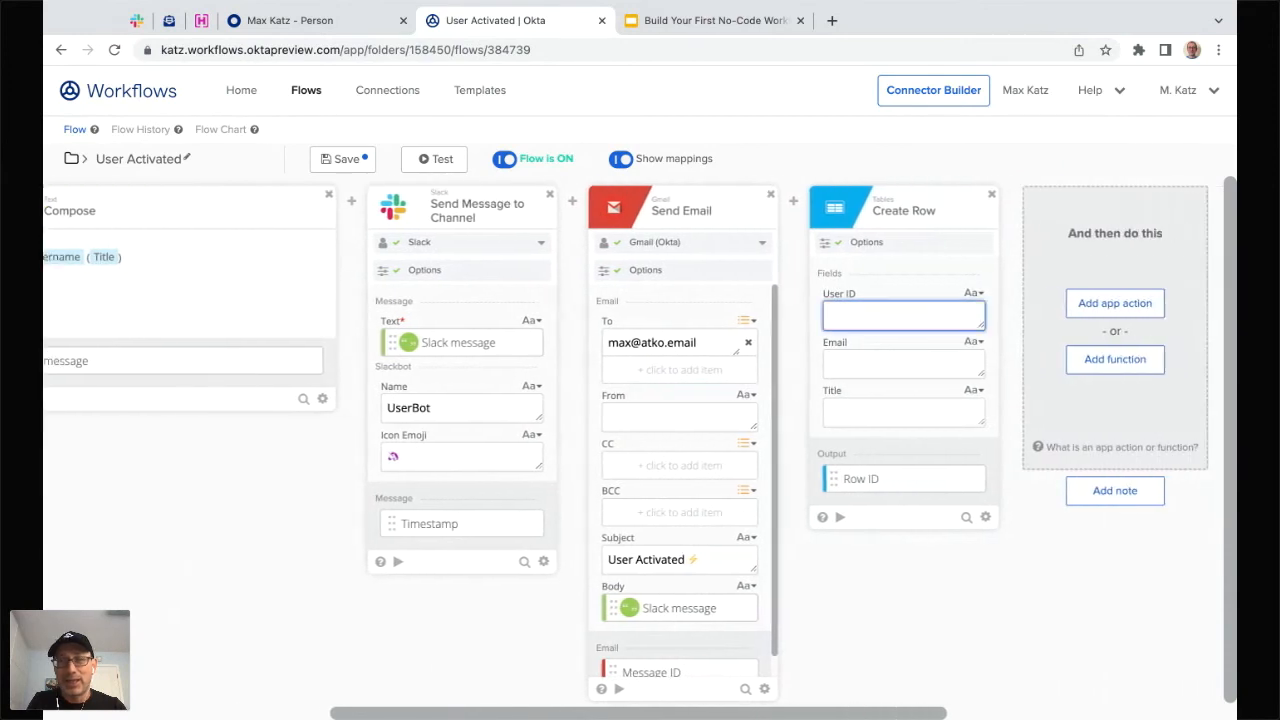
drag(898, 317, 900, 322)
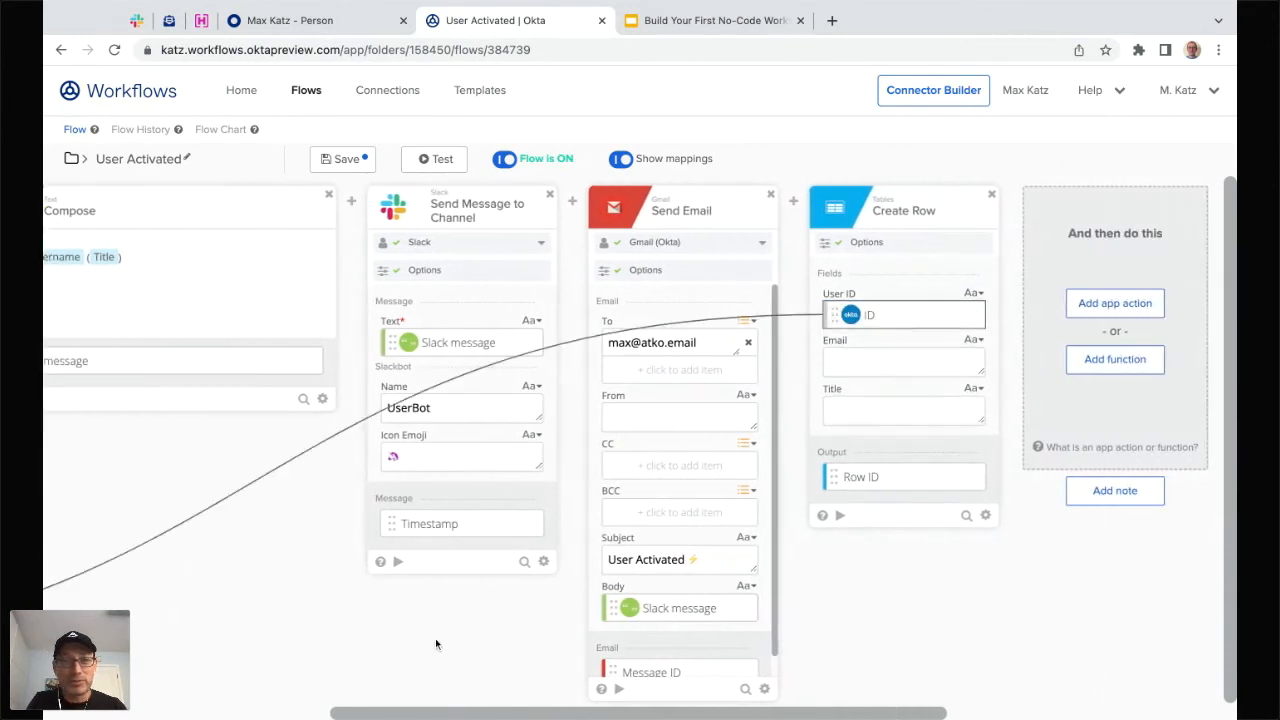
scroll(435, 644, left, 10)
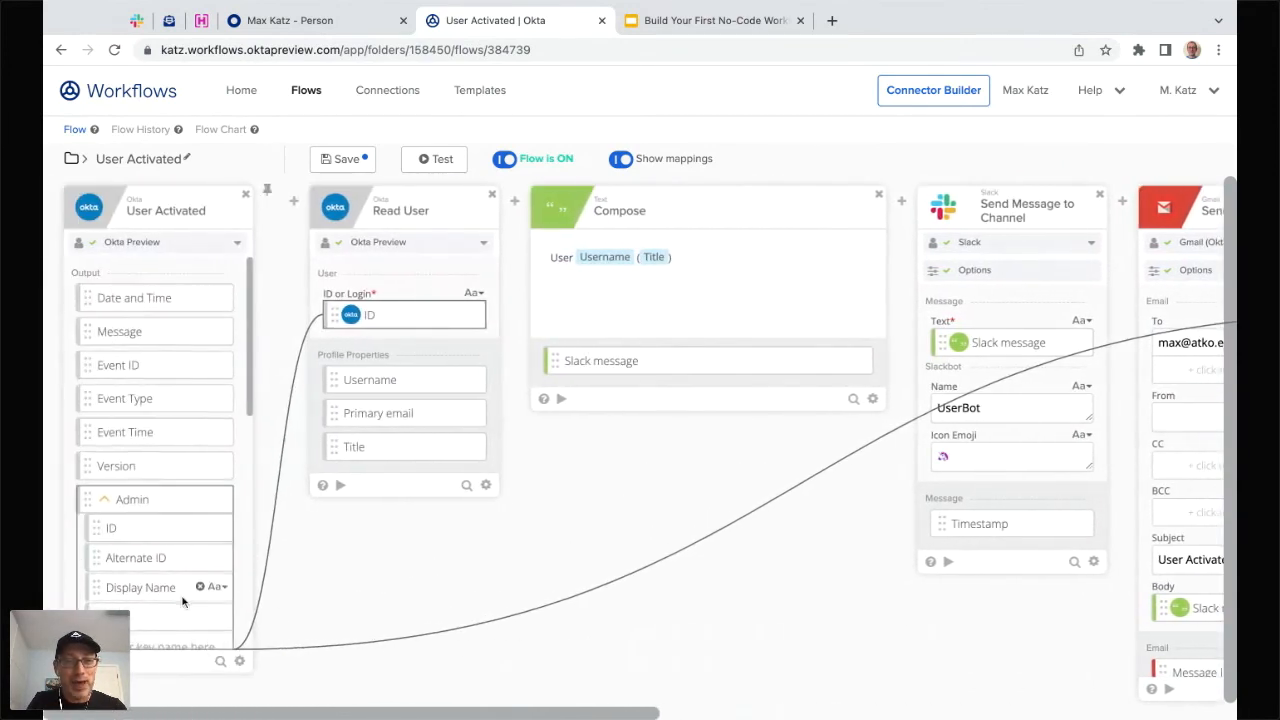
scroll(183, 601, down, 5)
scroll(571, 646, right, 5)
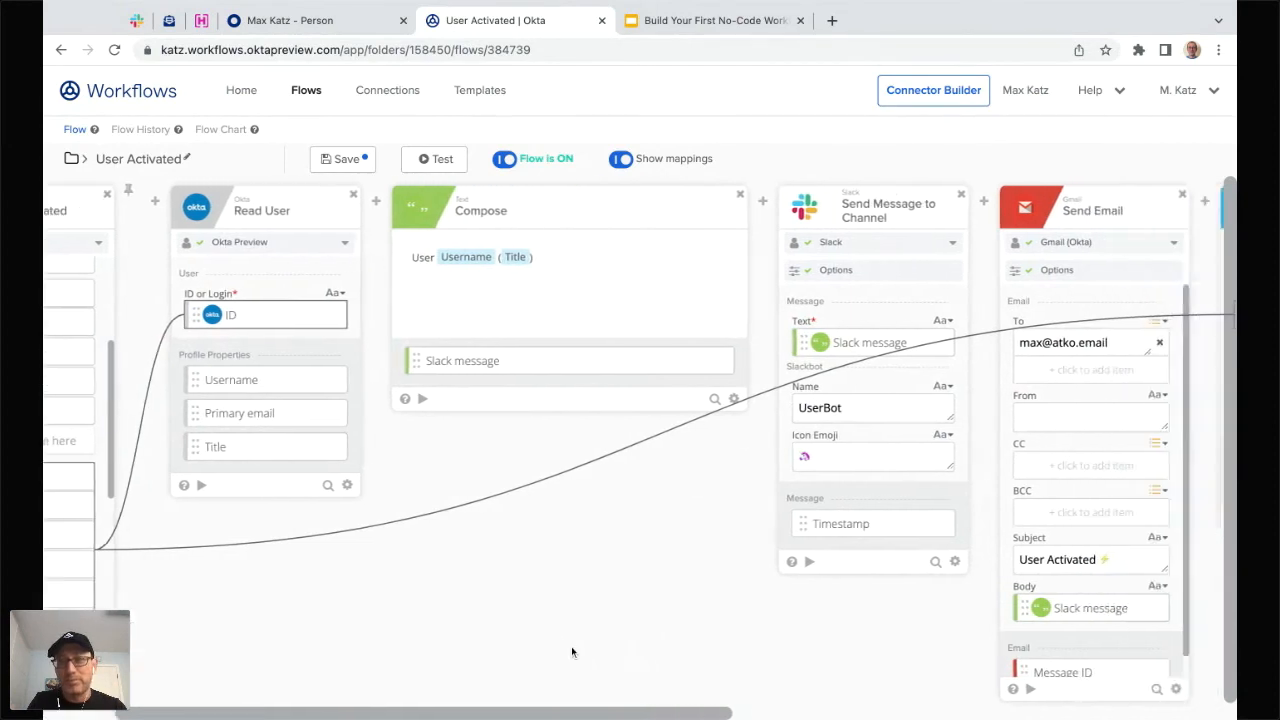
scroll(571, 651, right, 6)
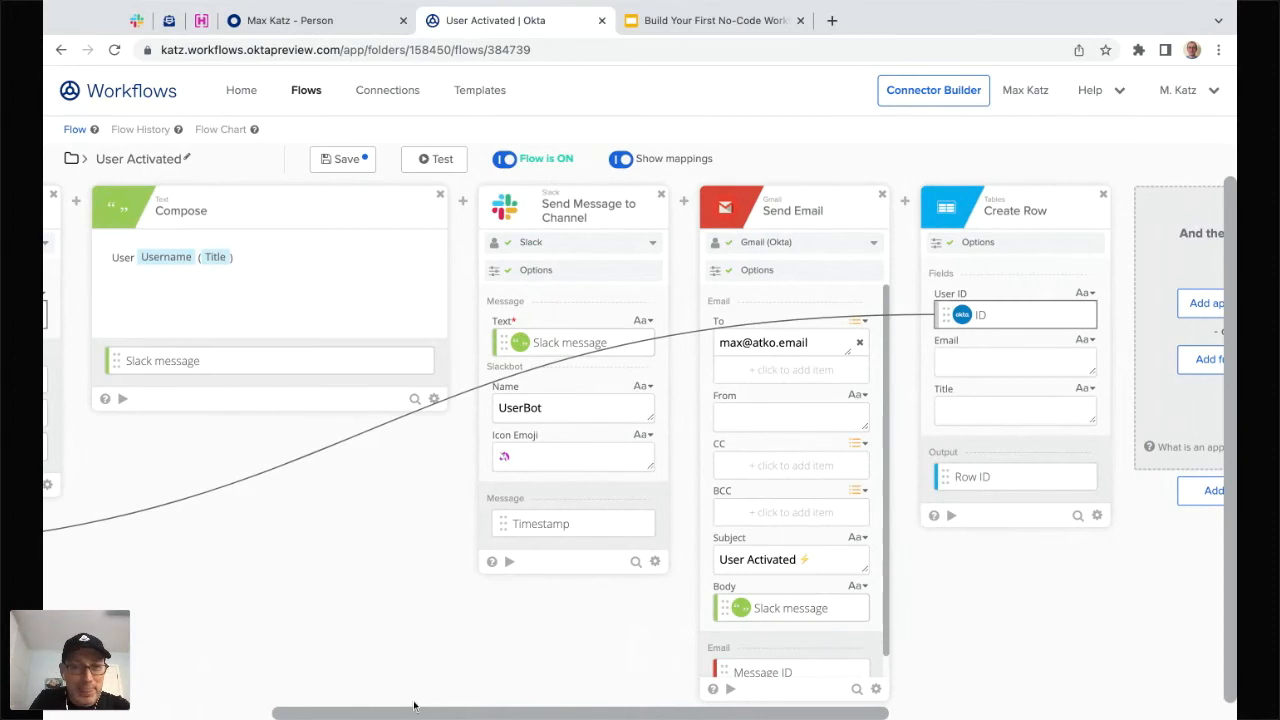
scroll(413, 706, left, 5)
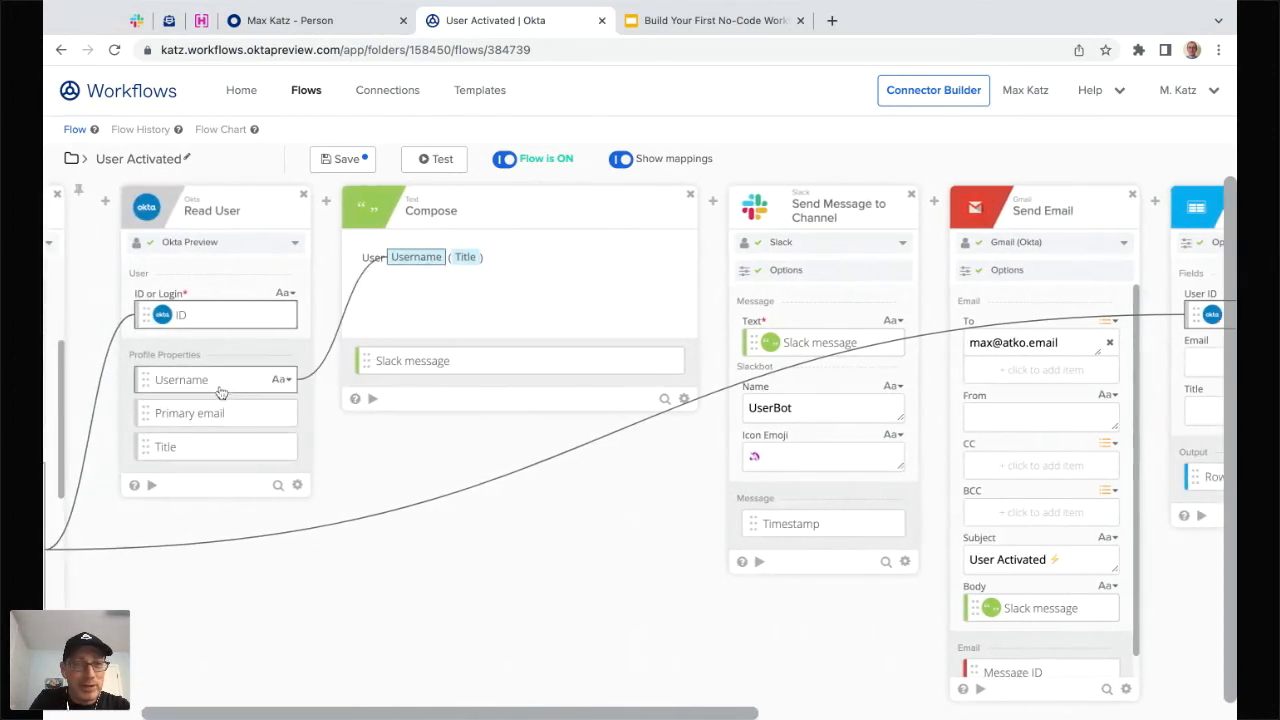
scroll(215, 418, right, 2)
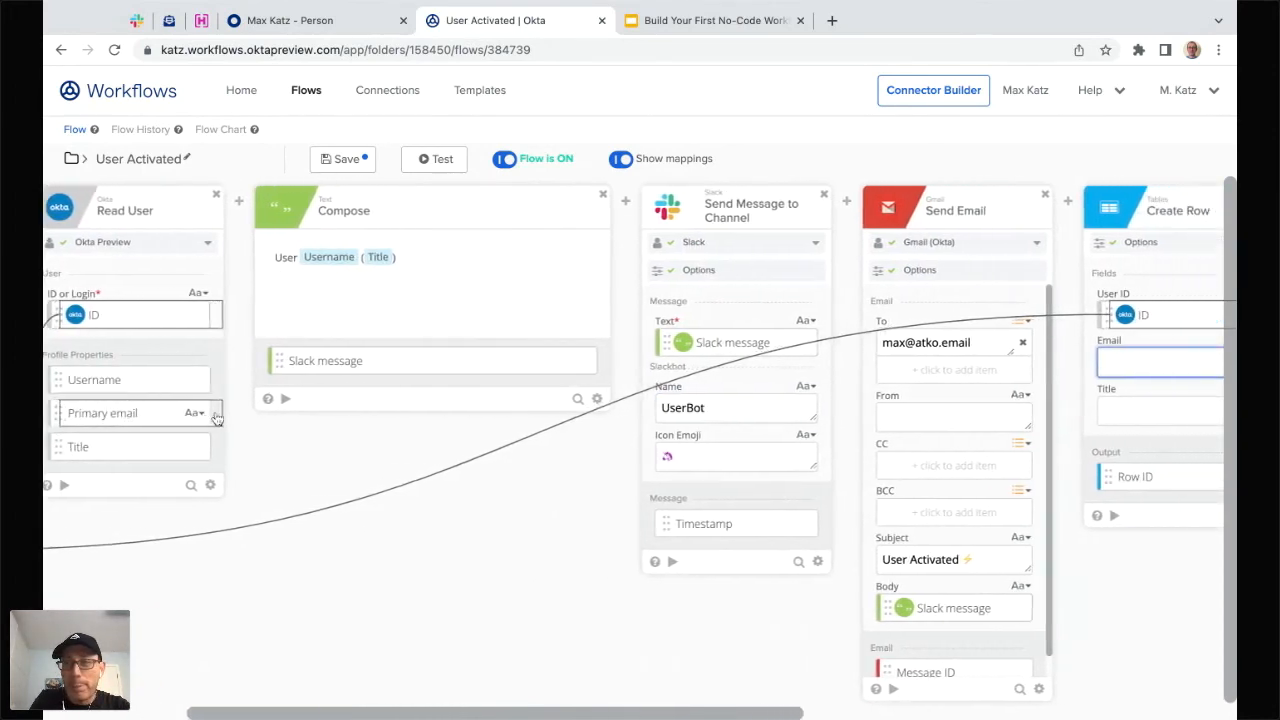
- Map Read User's Primary email and Title into Email and Title, then save the flow
drag(215, 418, 1100, 365)
scroll(477, 637, left, 5)
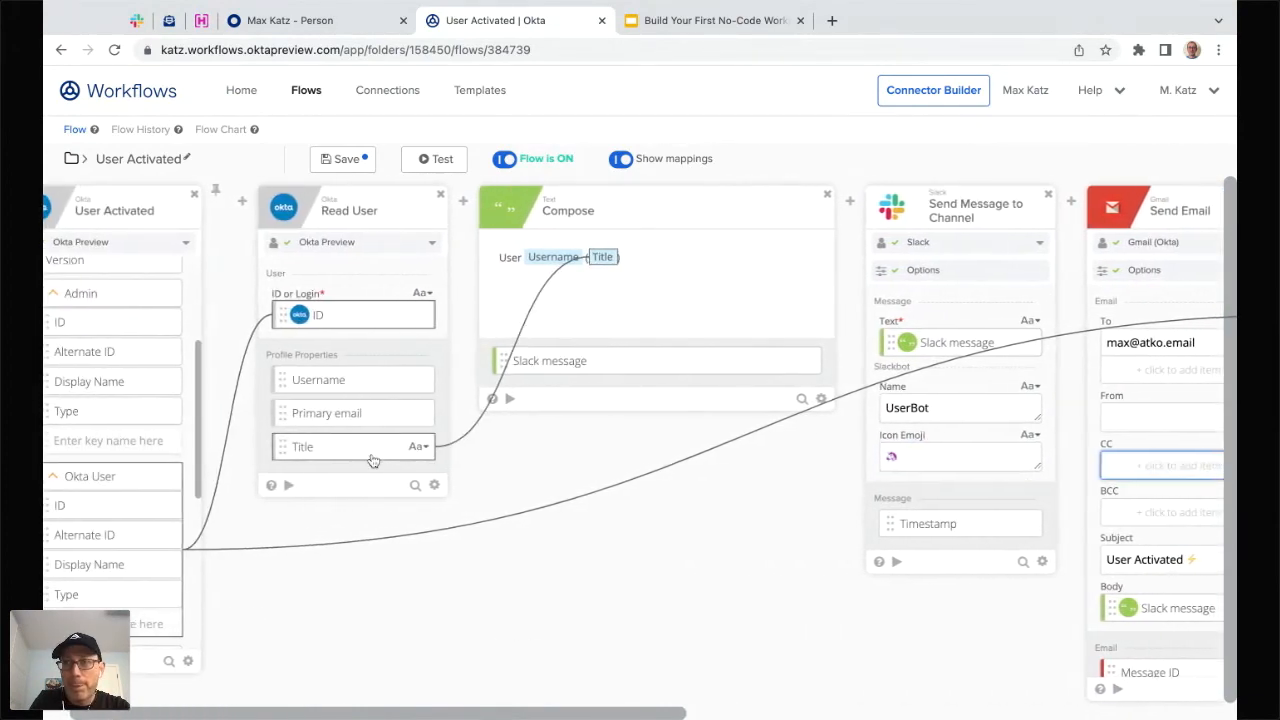
drag(372, 460, 1043, 409)
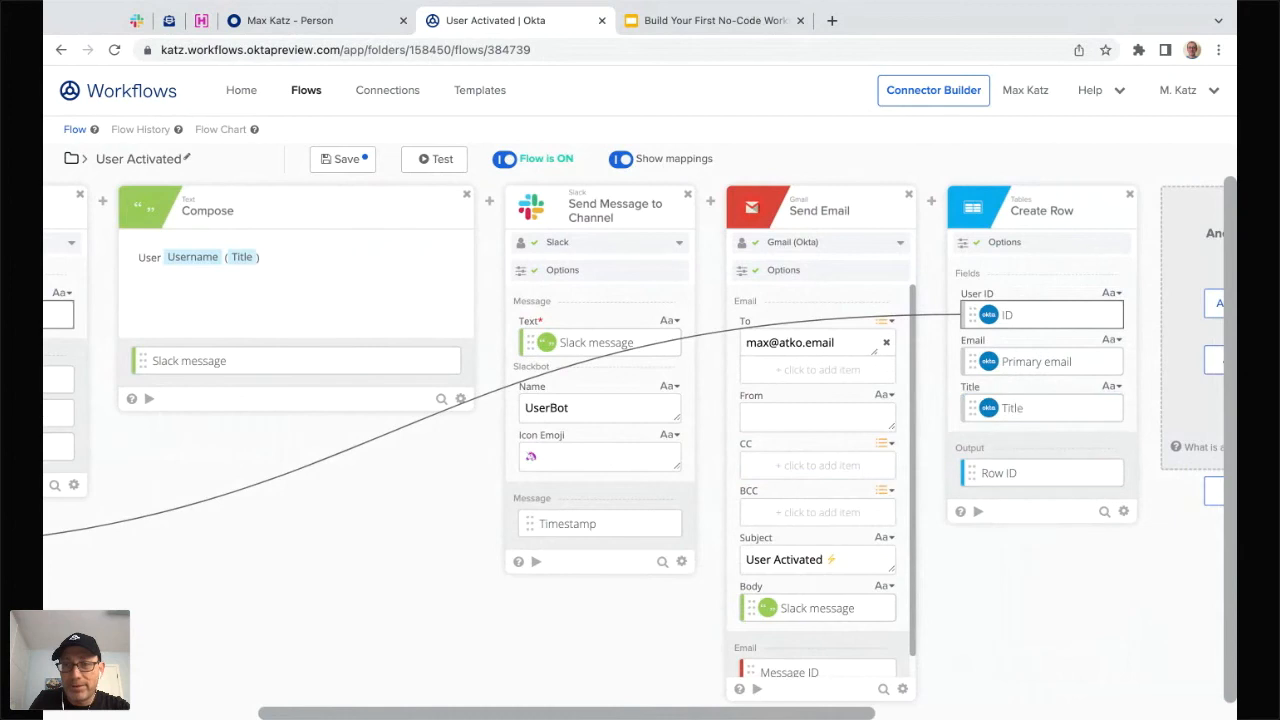
click(341, 160)
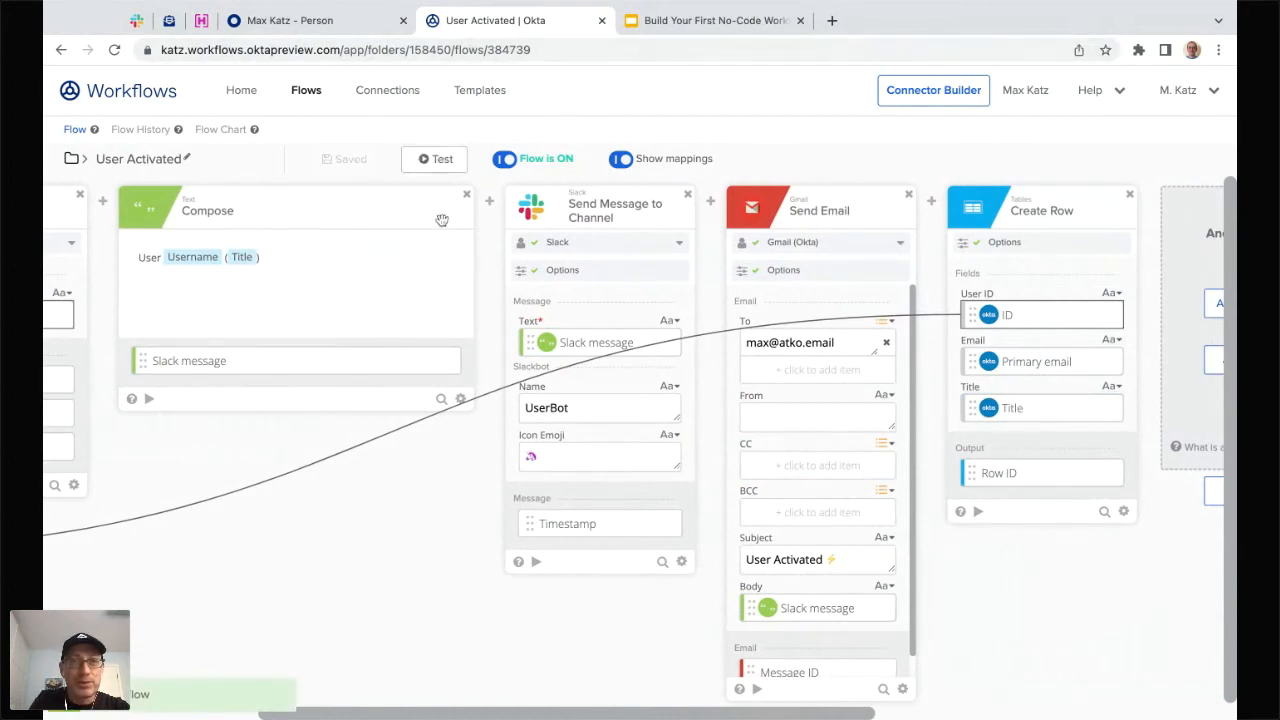
- Deactivate the test user via More Actions, reactivate them, and switch back to the User Activated flow
click(289, 22)
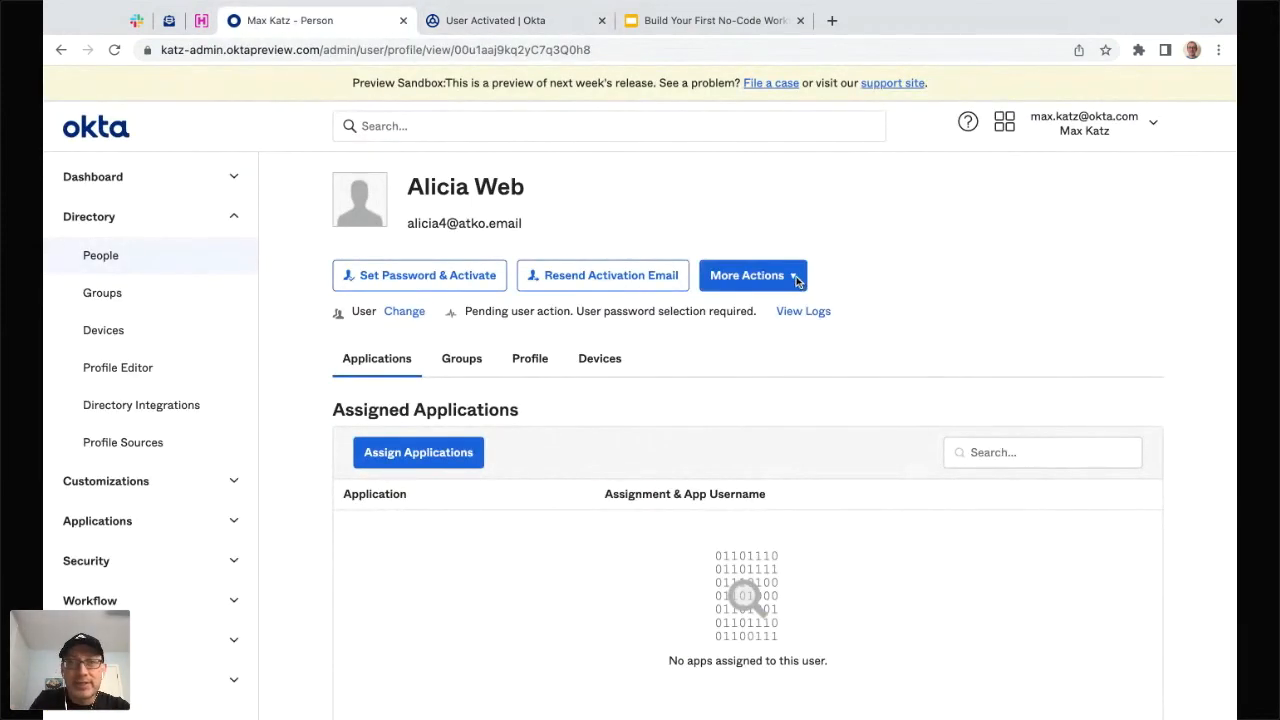
click(752, 276)
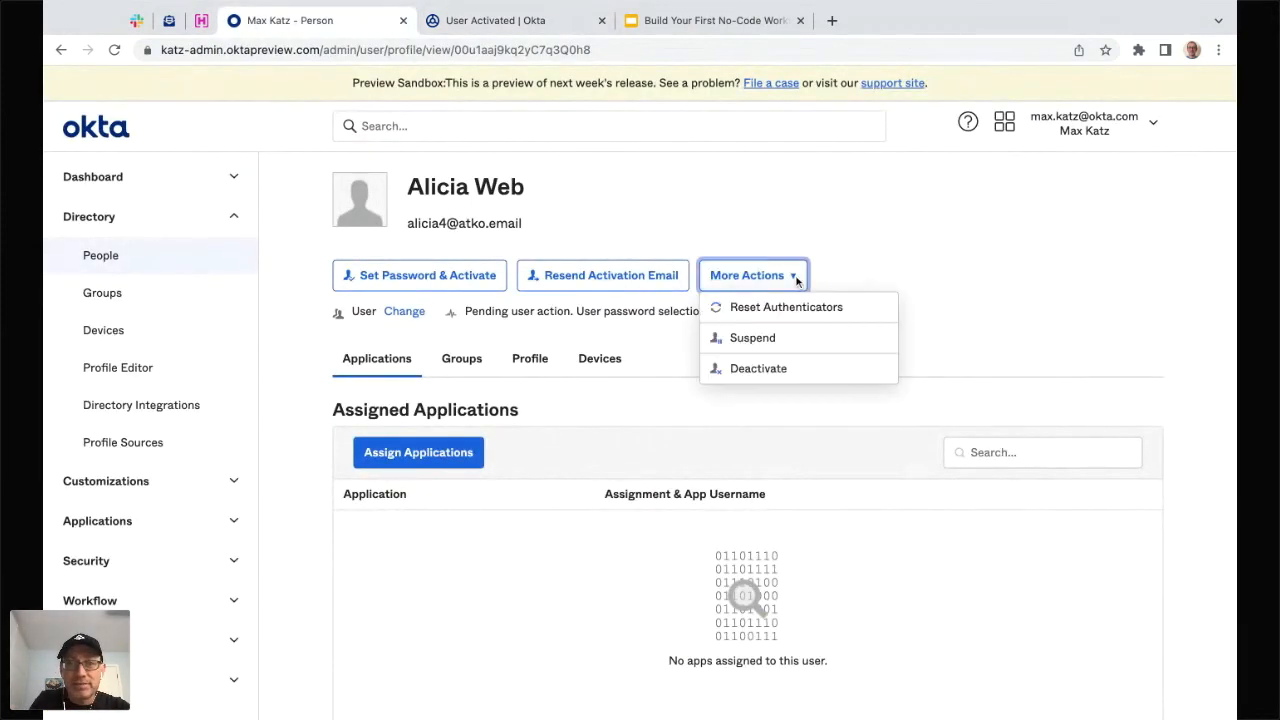
click(758, 368)
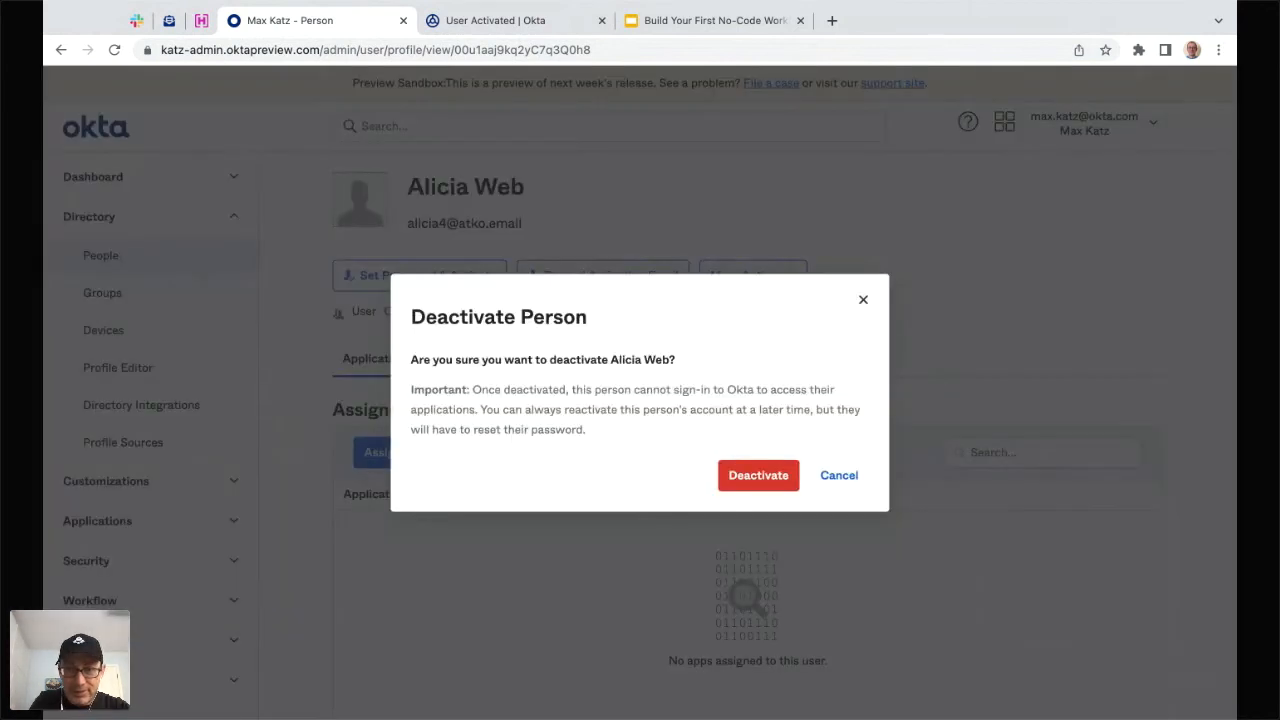
click(758, 476)
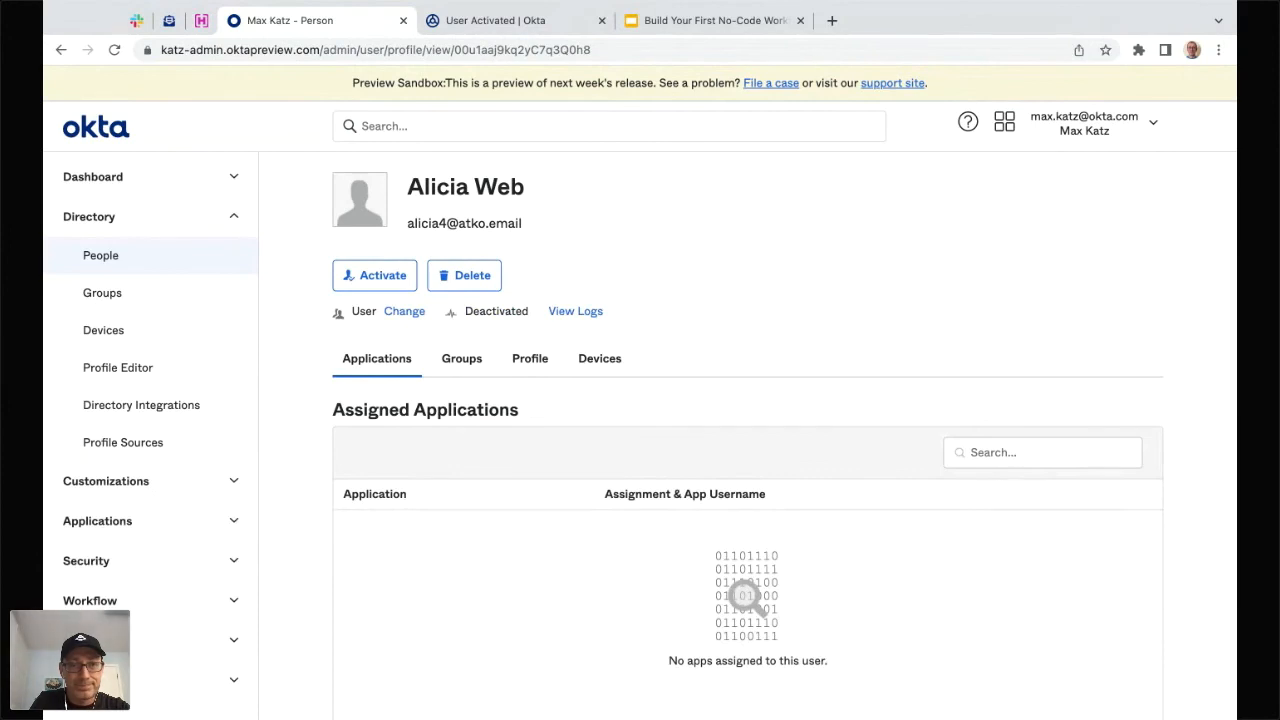
click(383, 276)
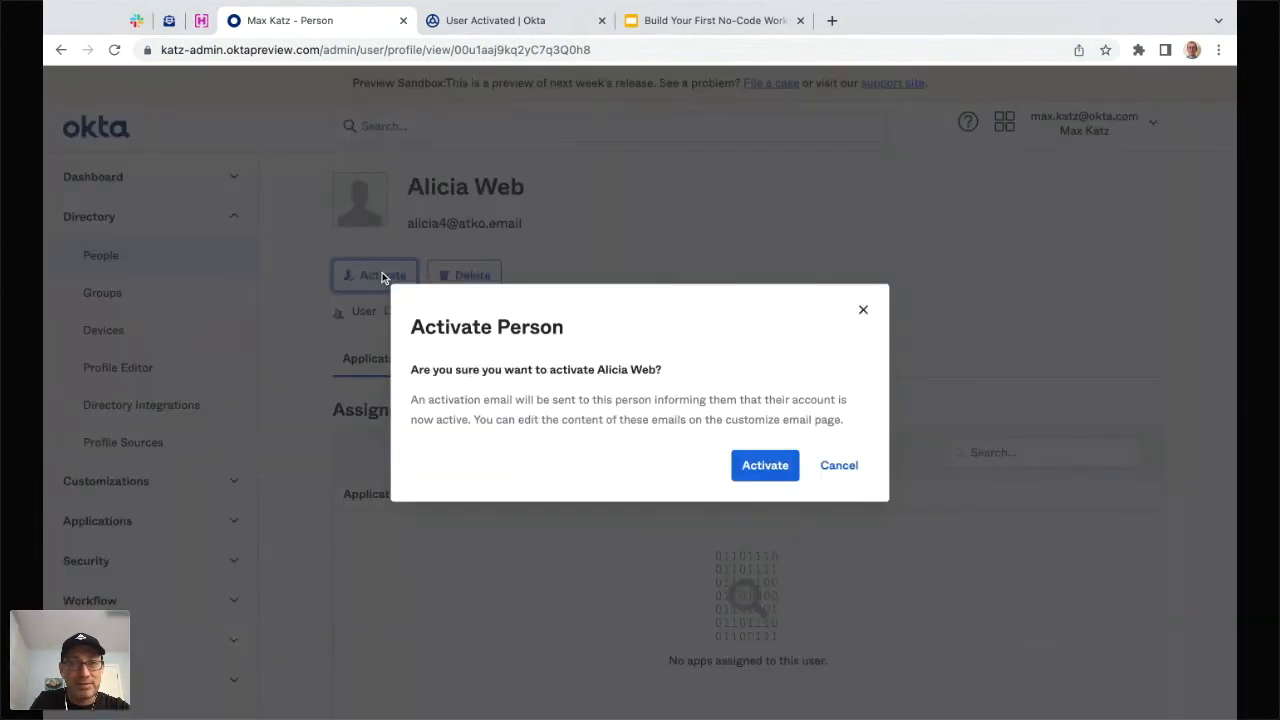
click(775, 468)
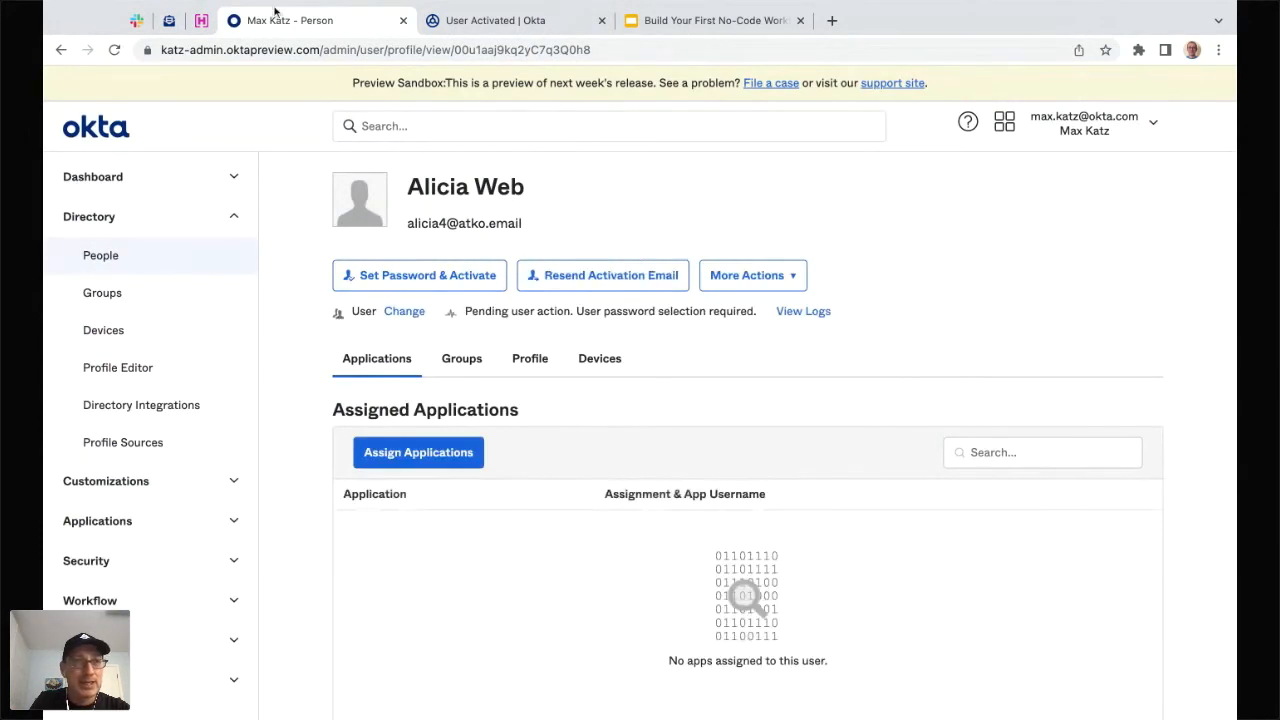
click(503, 20)
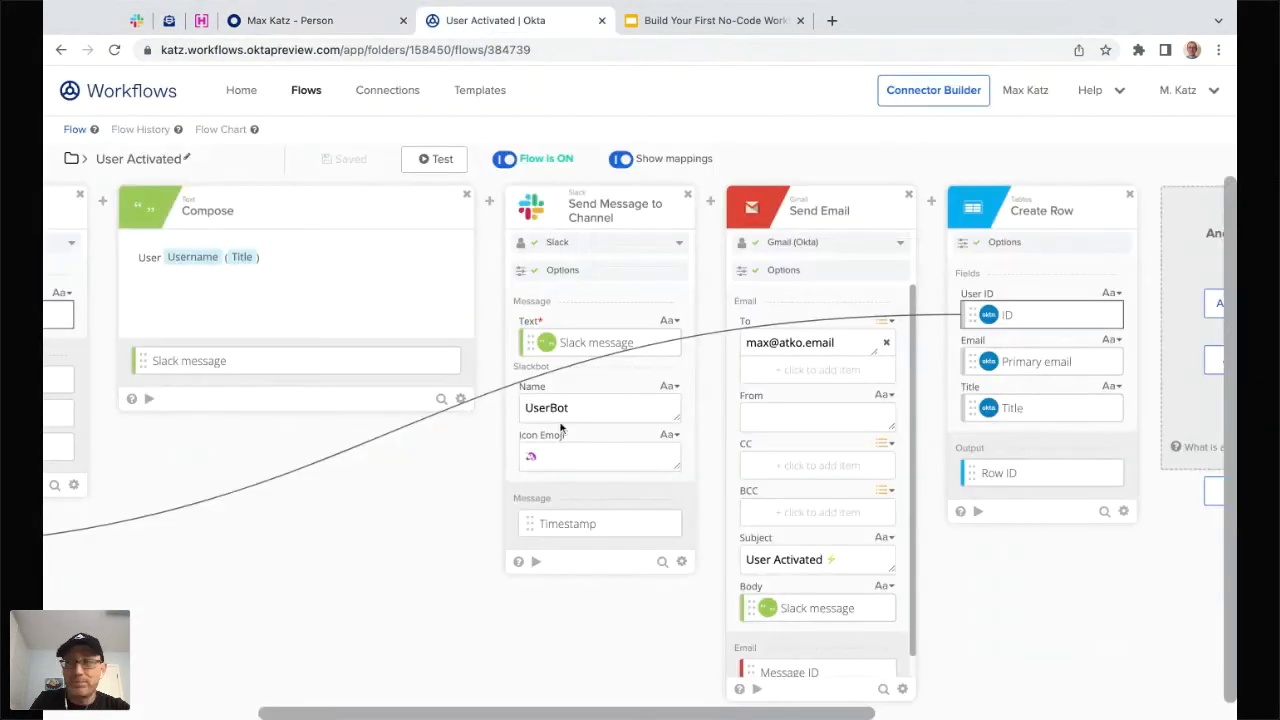
- Review the 9:26 AM run's card data in the flow's Flow History
scroll(510, 481, left, 2)
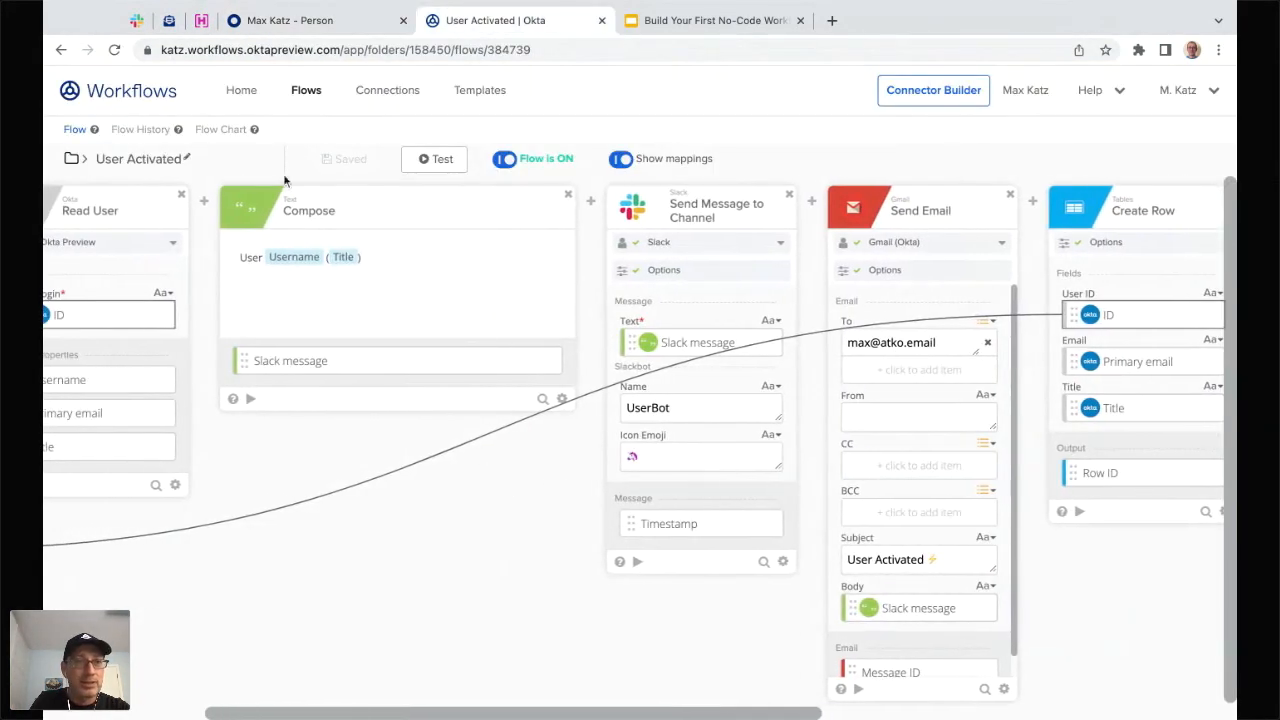
click(141, 130)
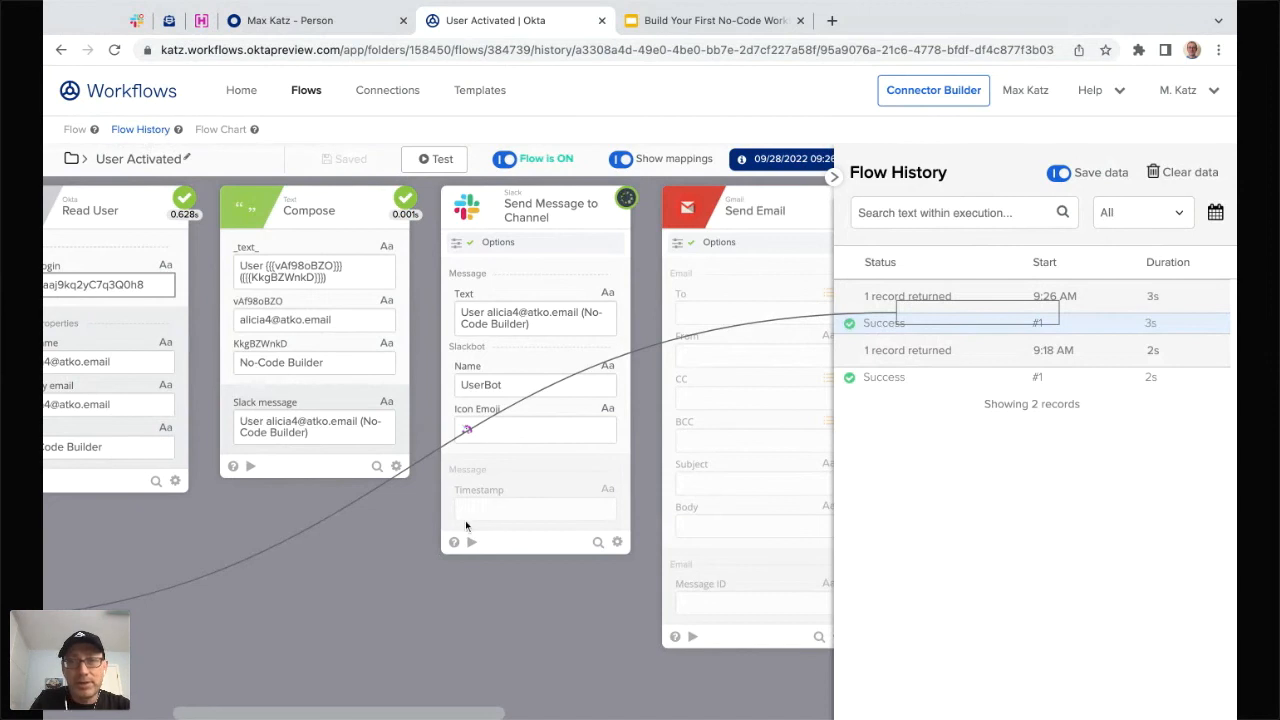
scroll(381, 524, left, 5)
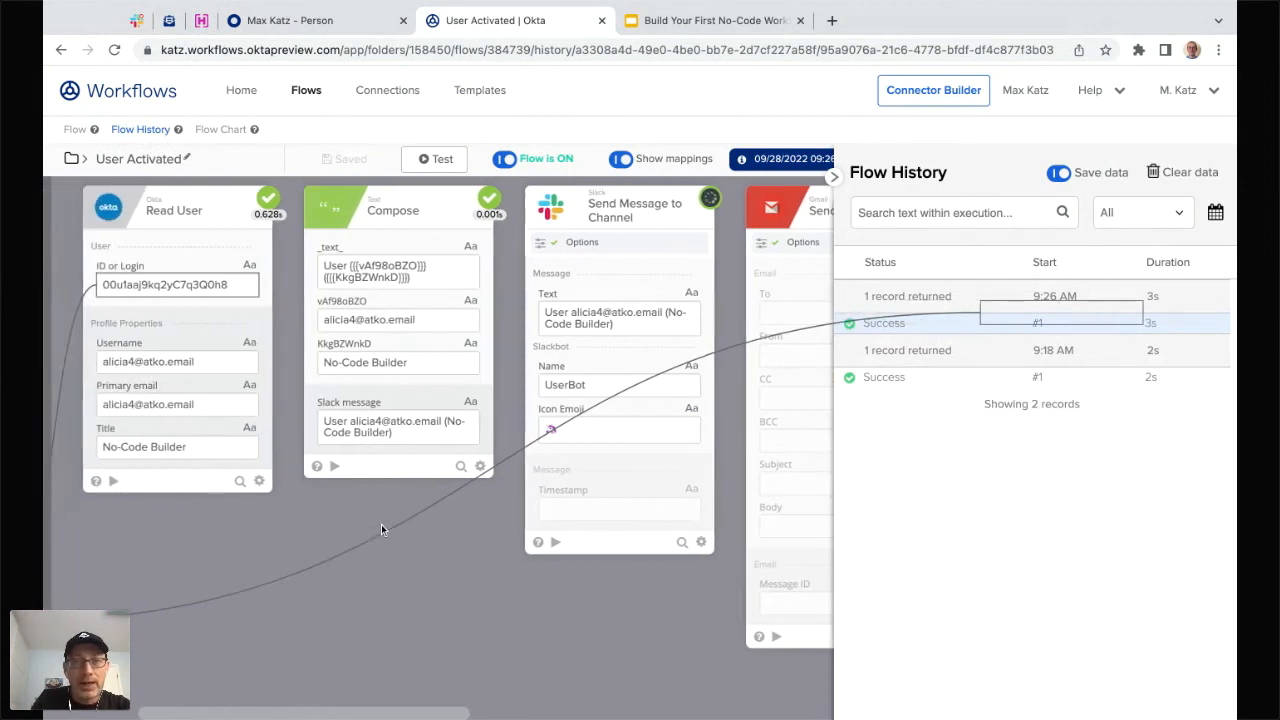
scroll(474, 330, left, 3)
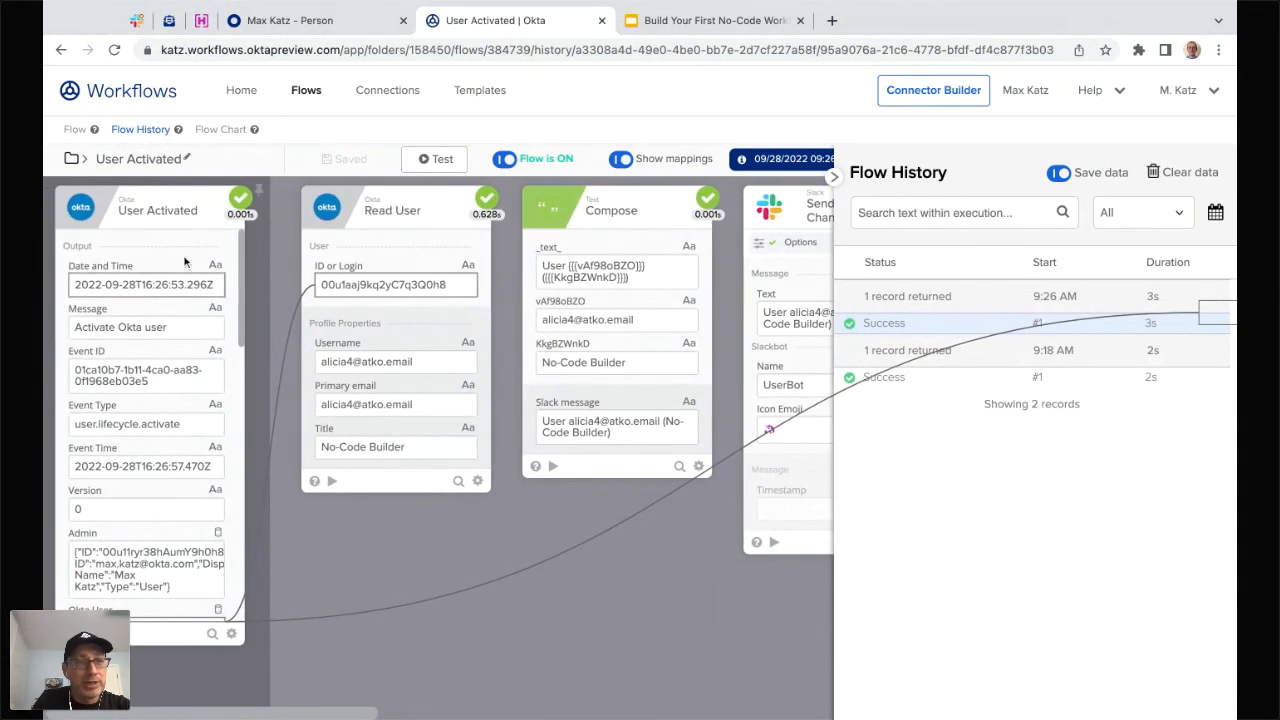
scroll(473, 578, right, 4)
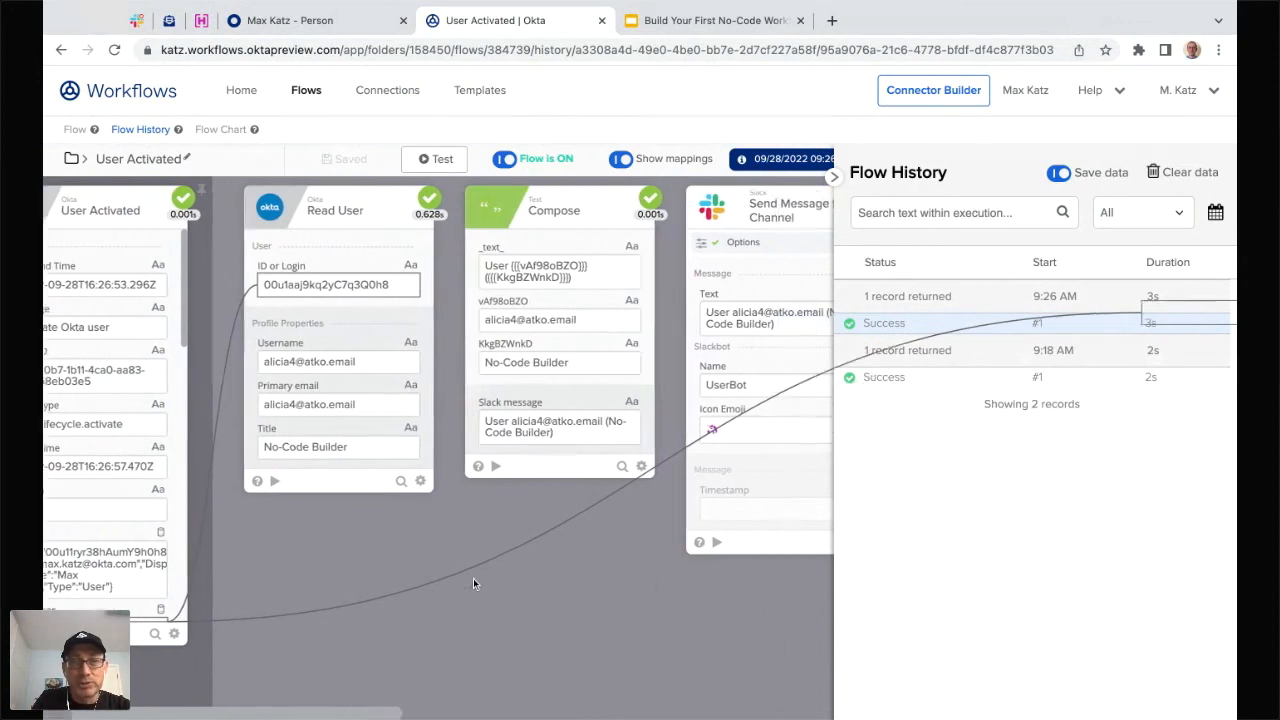
scroll(566, 631, right, 3)
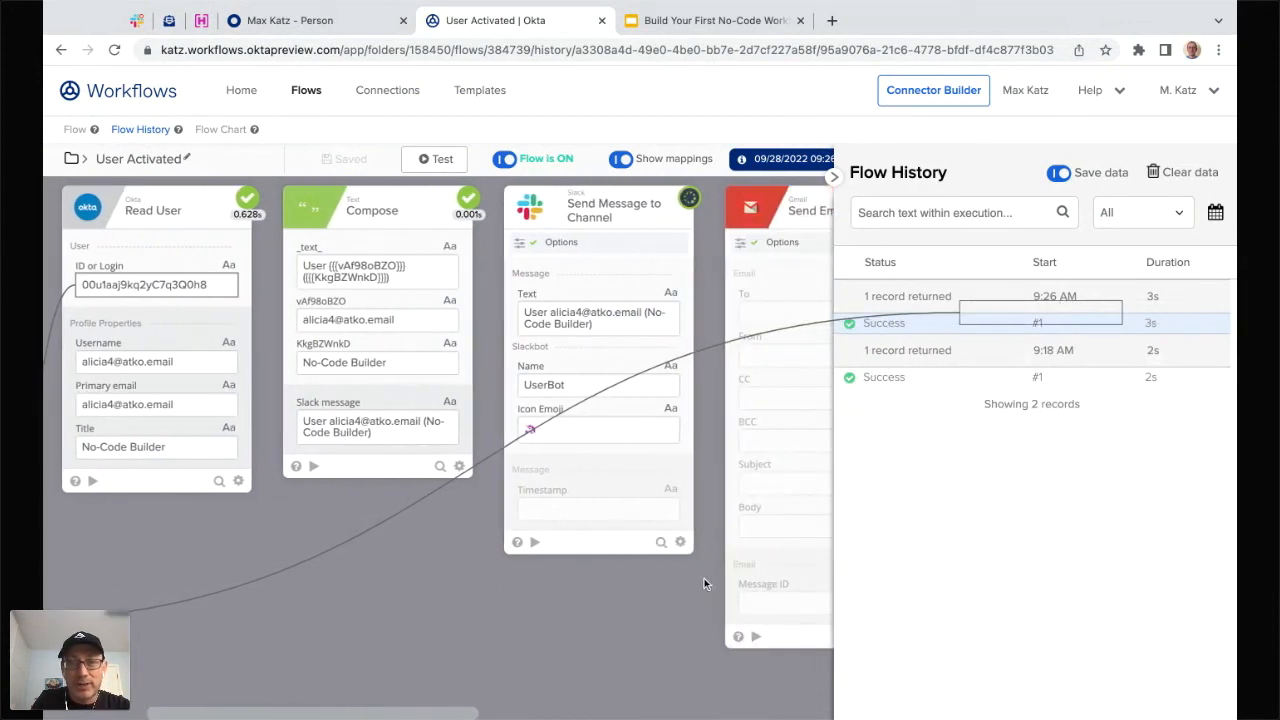
- Confirm the new UserBot post in Slack, then go to the ATKO.email test inbox
scroll(704, 583, right, 10)
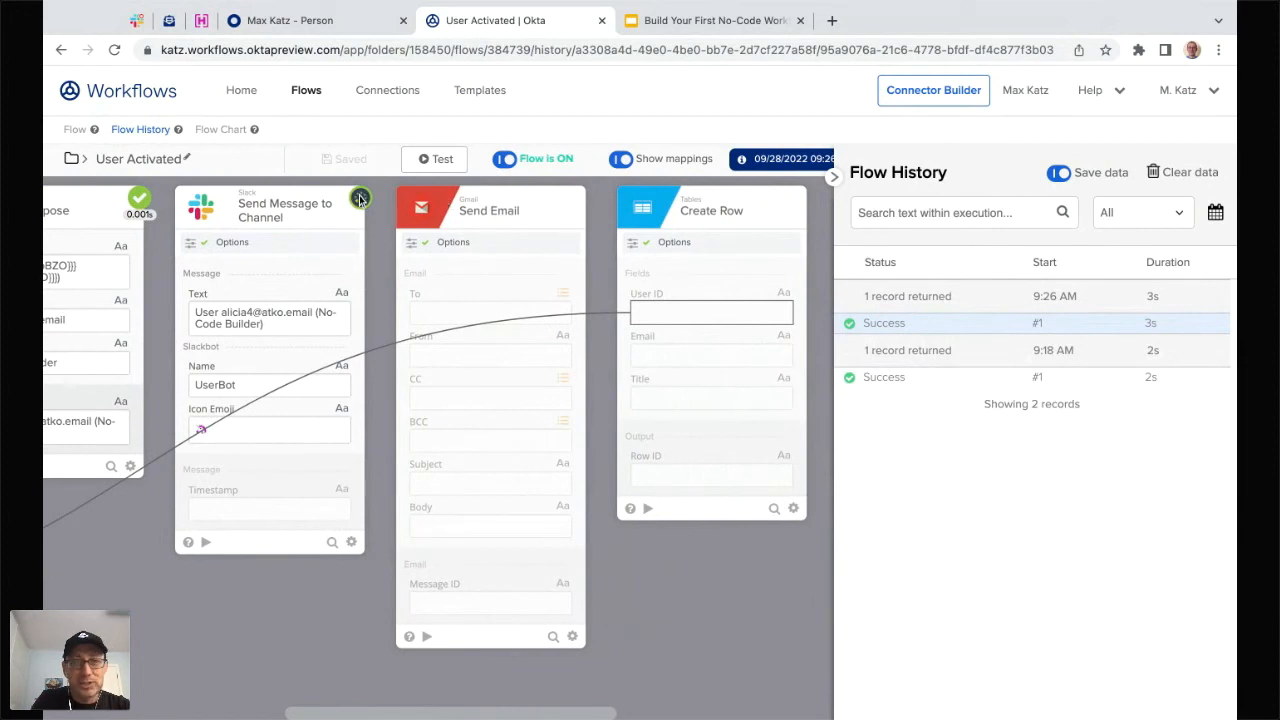
click(137, 20)
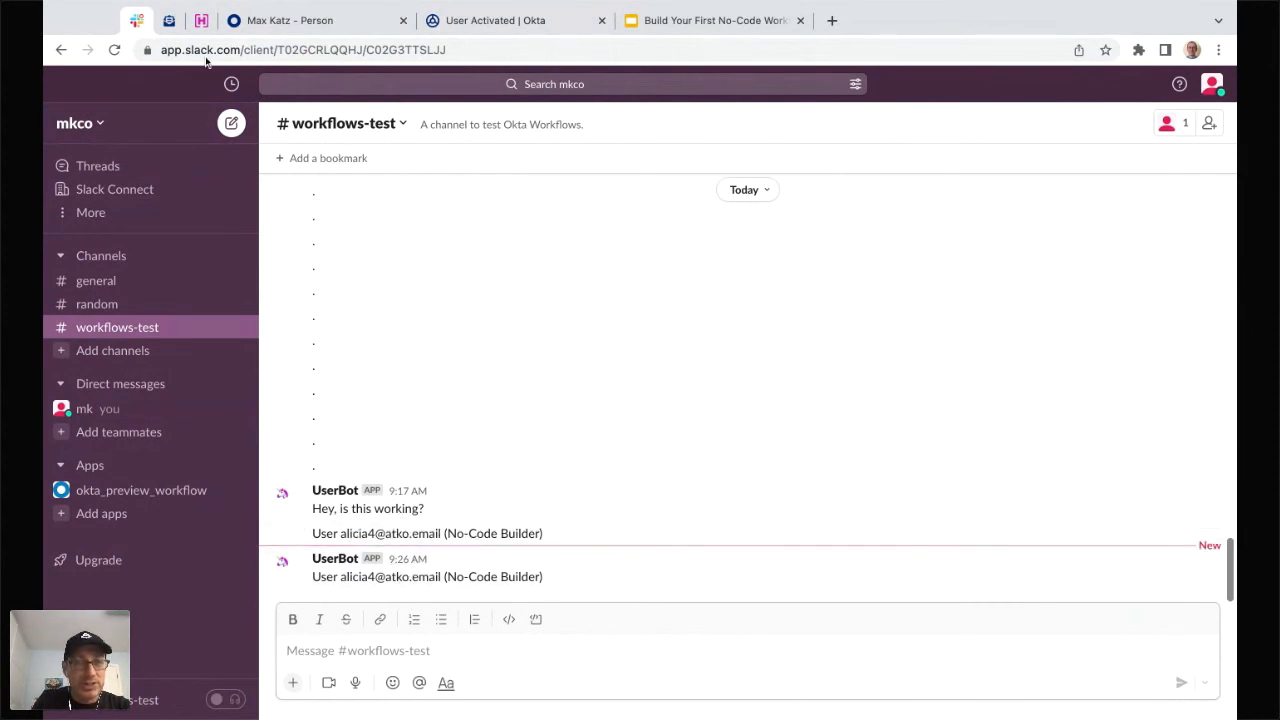
click(169, 20)
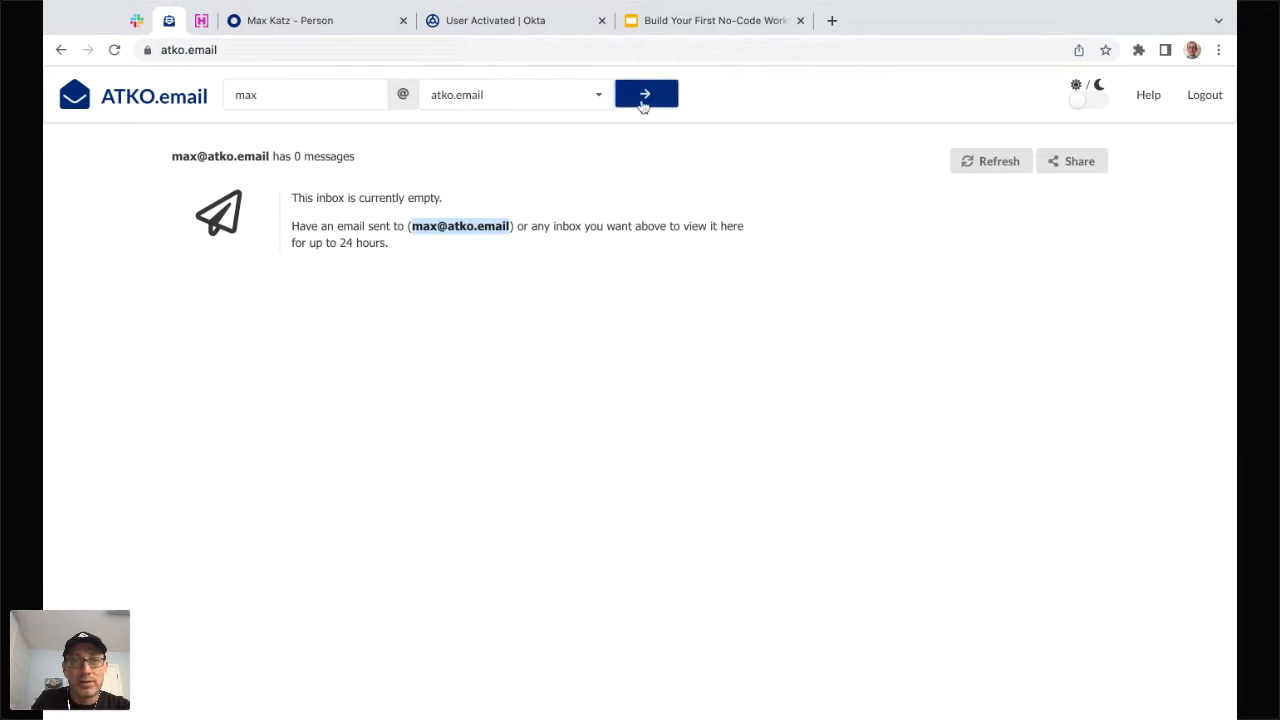
- Refresh the ATKO.email inbox, open the User Activated email, then return to the run history
click(979, 172)
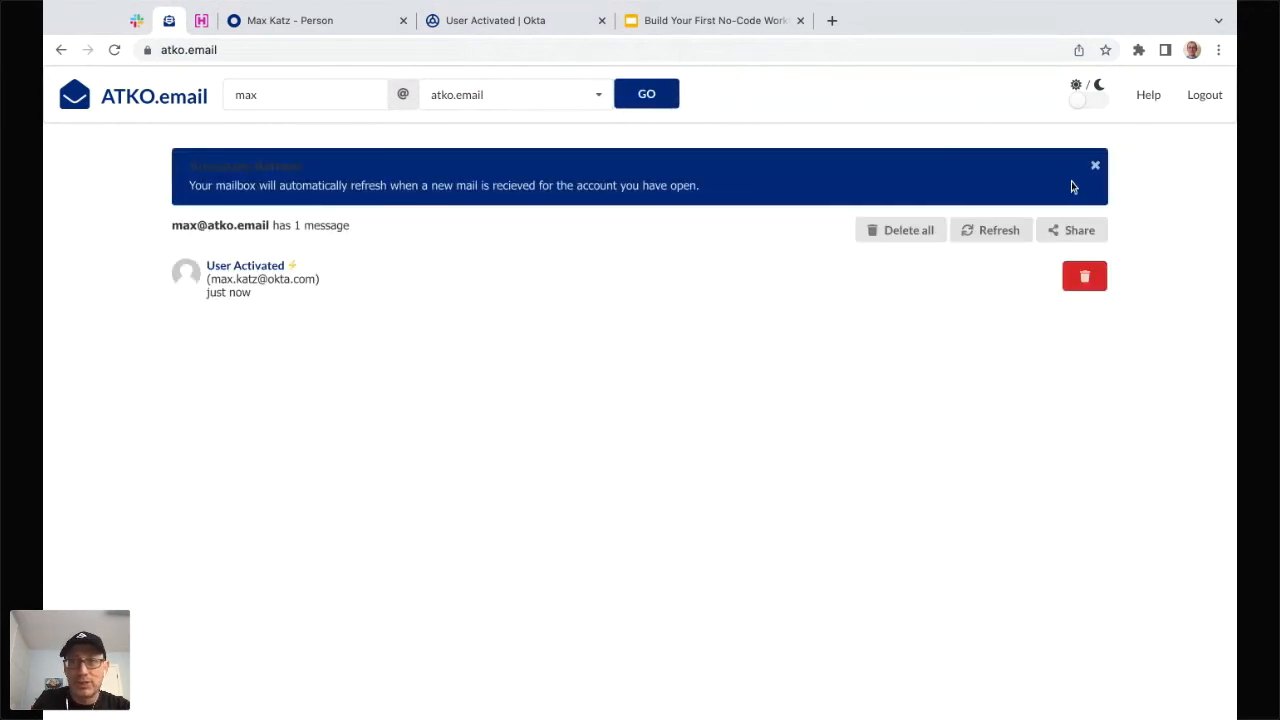
click(1095, 165)
click(251, 224)
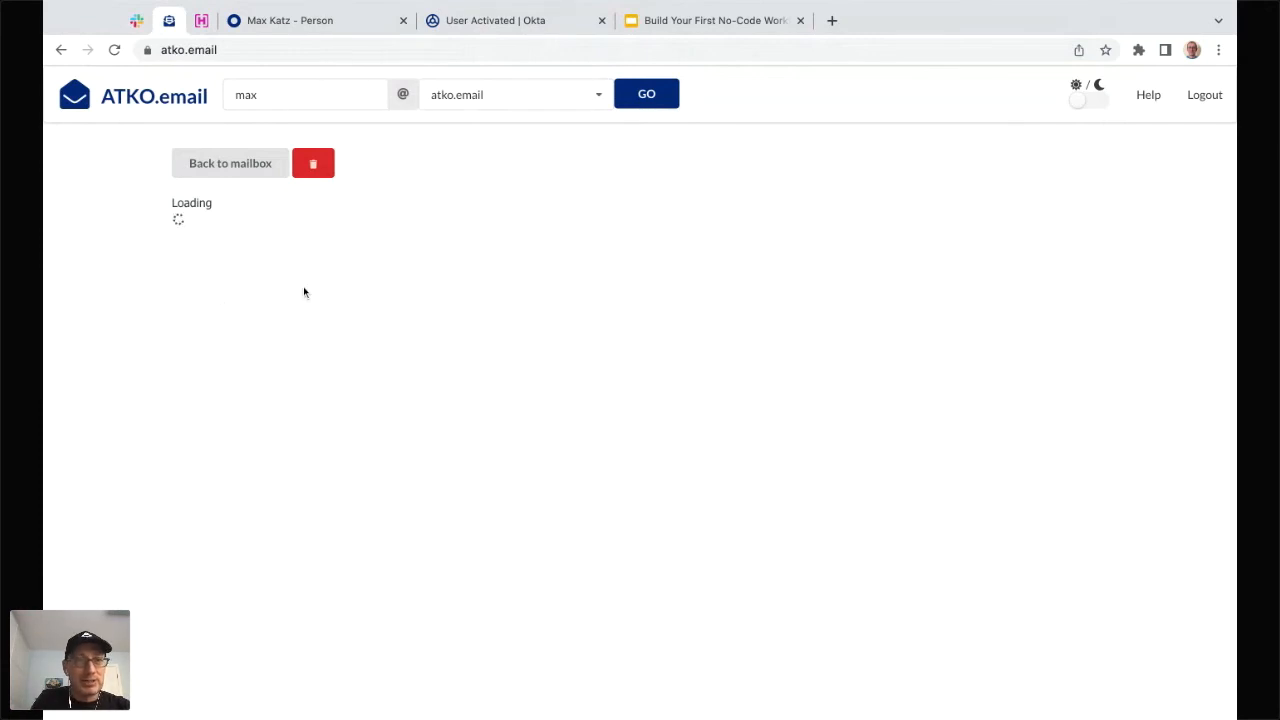
click(485, 22)
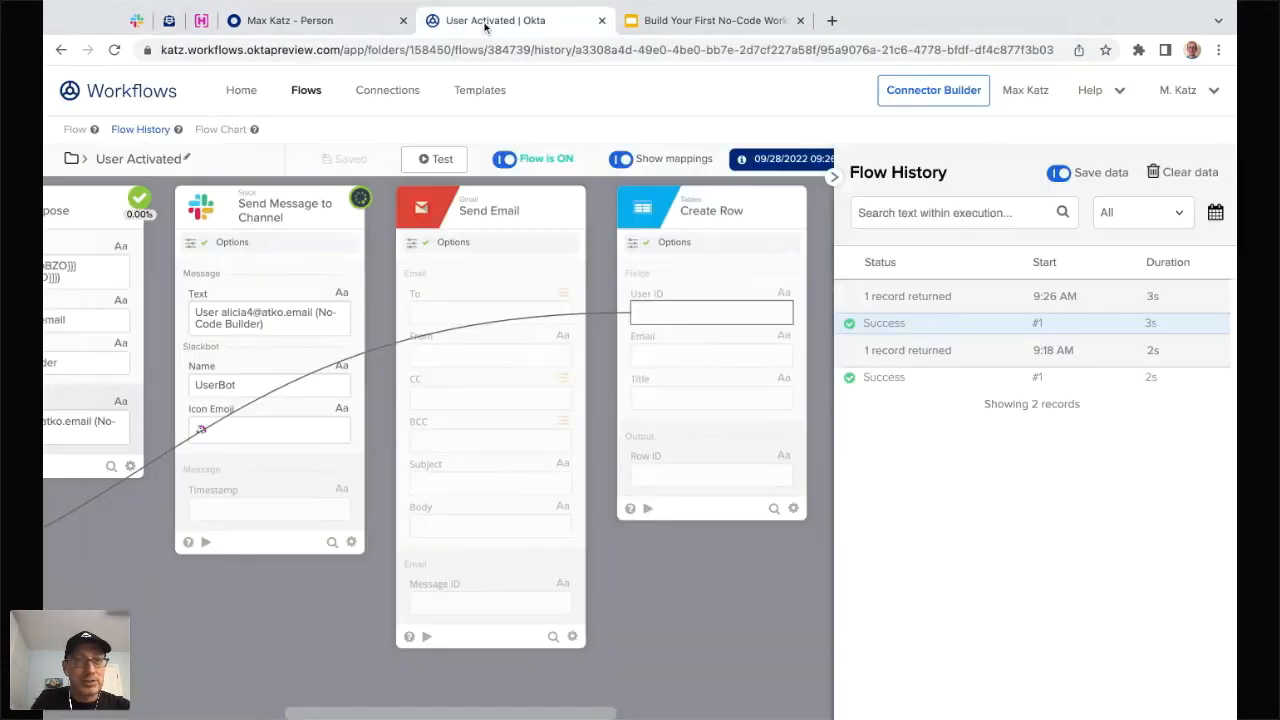
- Open User Activated Table meetup to confirm the row with email and No-Code Builder title, then return to flows
click(306, 92)
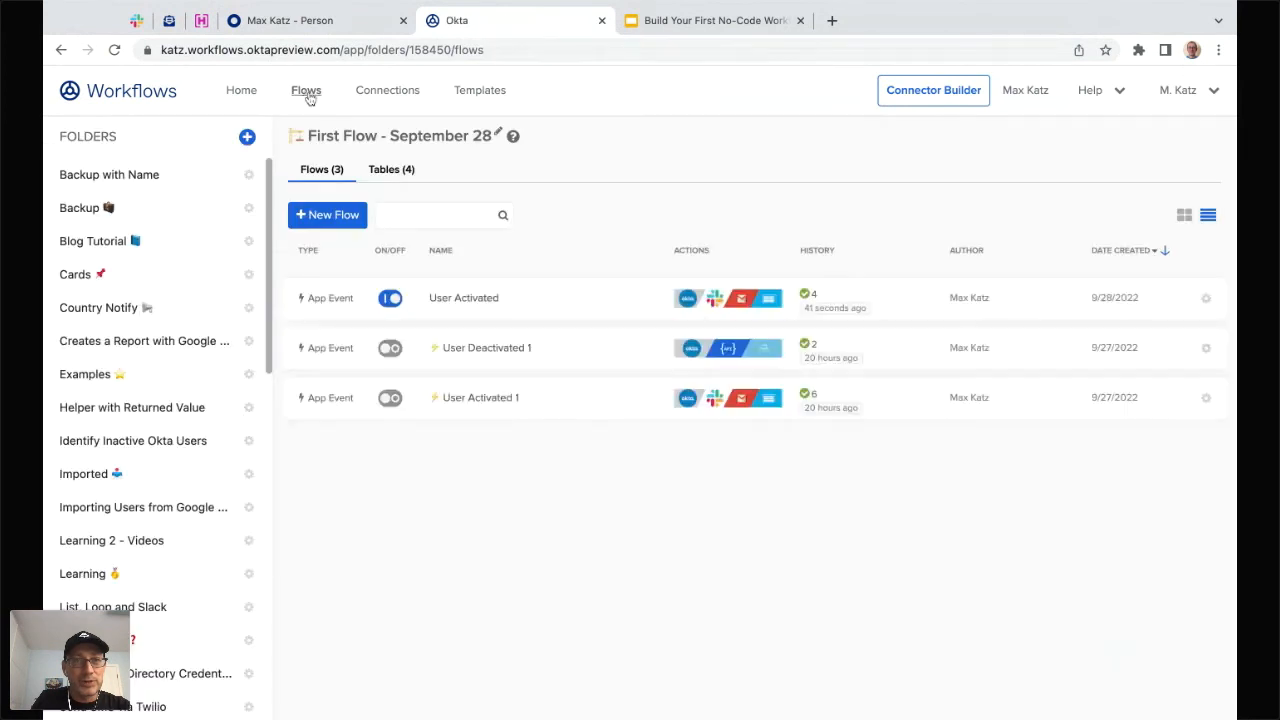
click(393, 170)
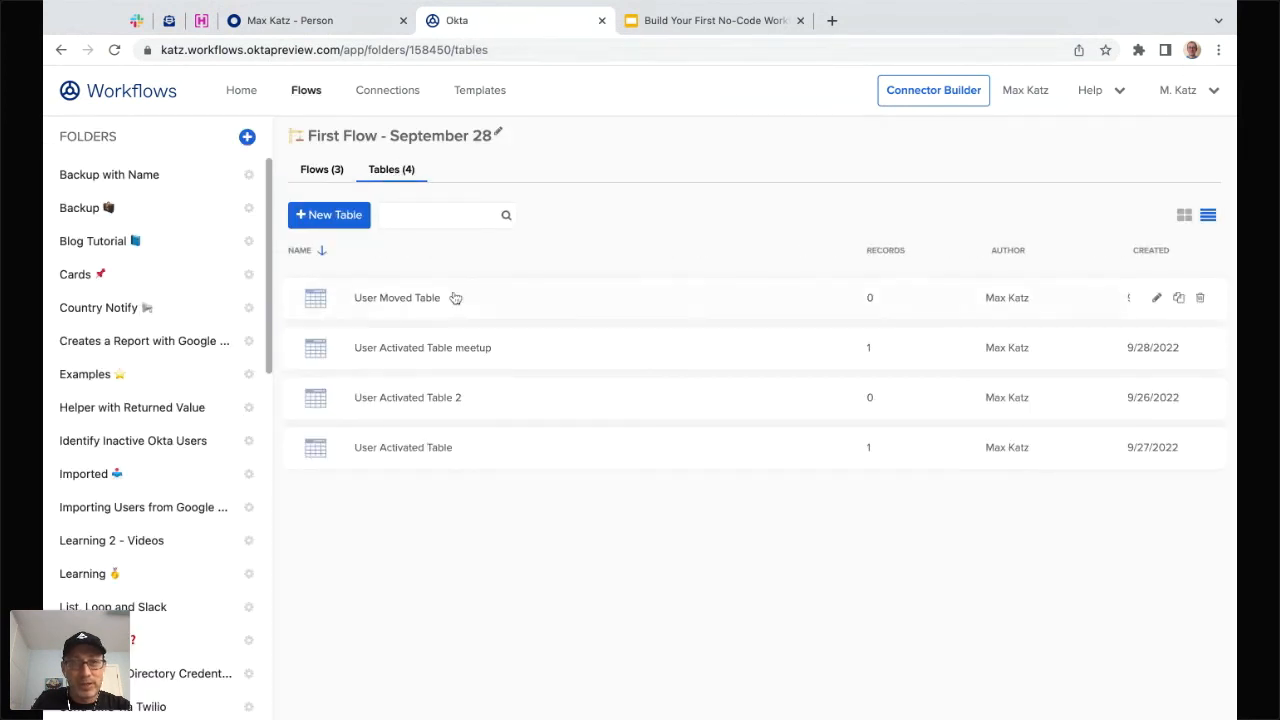
click(436, 355)
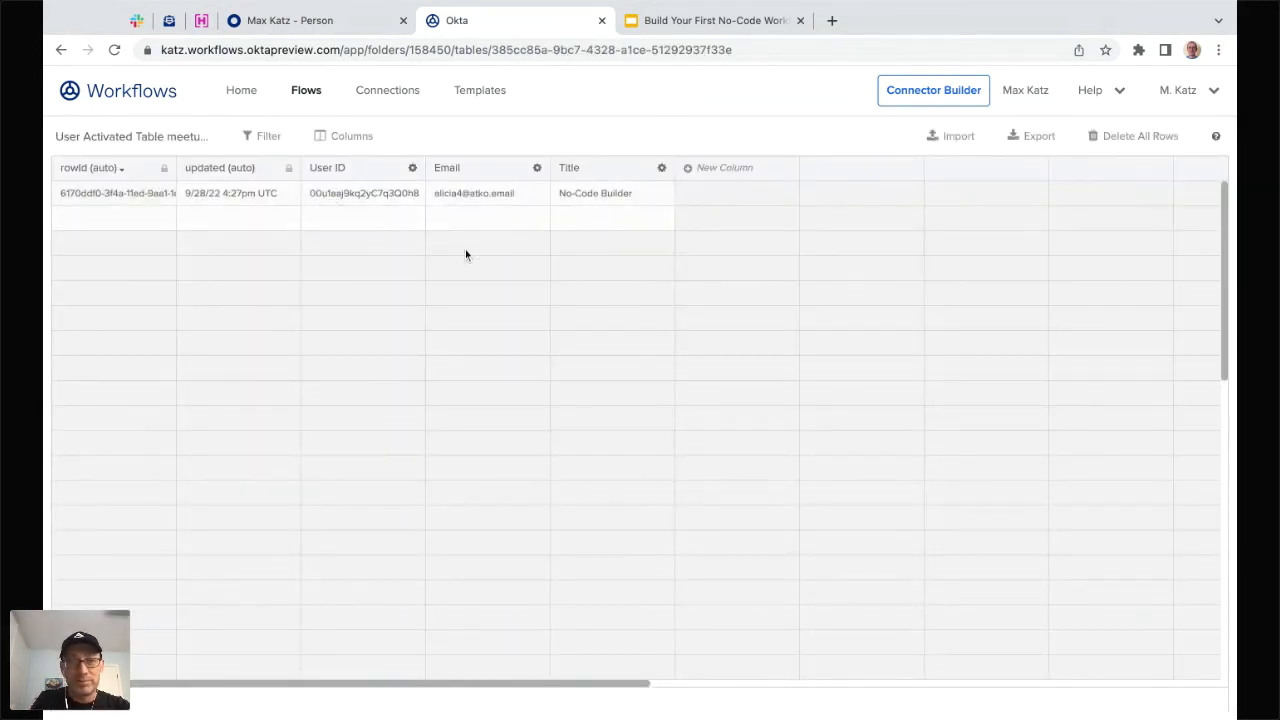
click(306, 90)
click(312, 172)
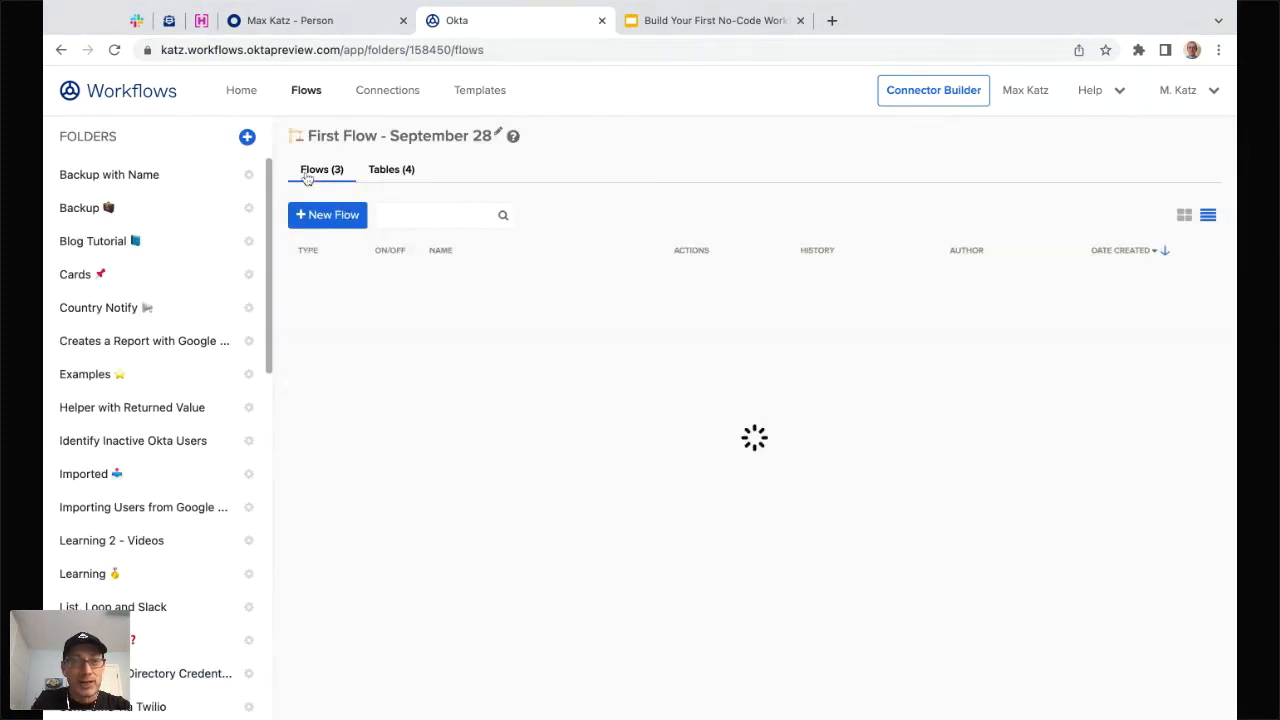
- Open the User Activated flow's history, inspect the latest run through Create Row, then go back to the folder
click(478, 300)
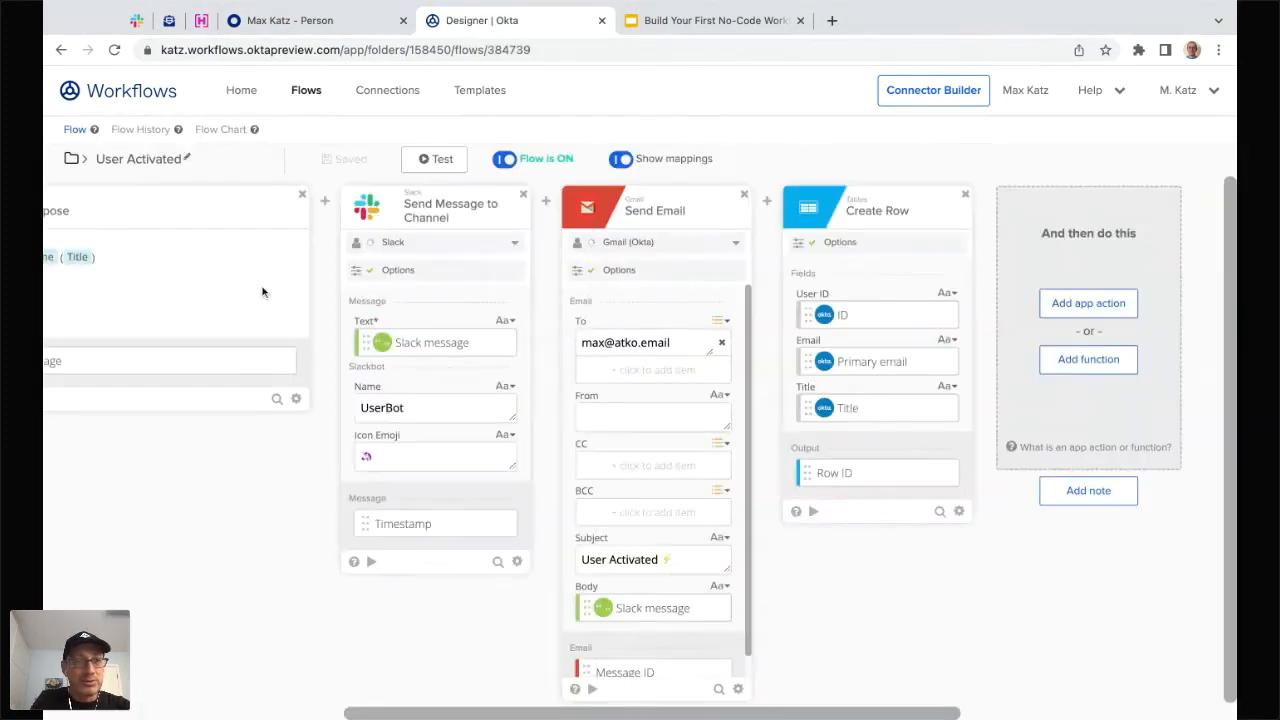
click(145, 130)
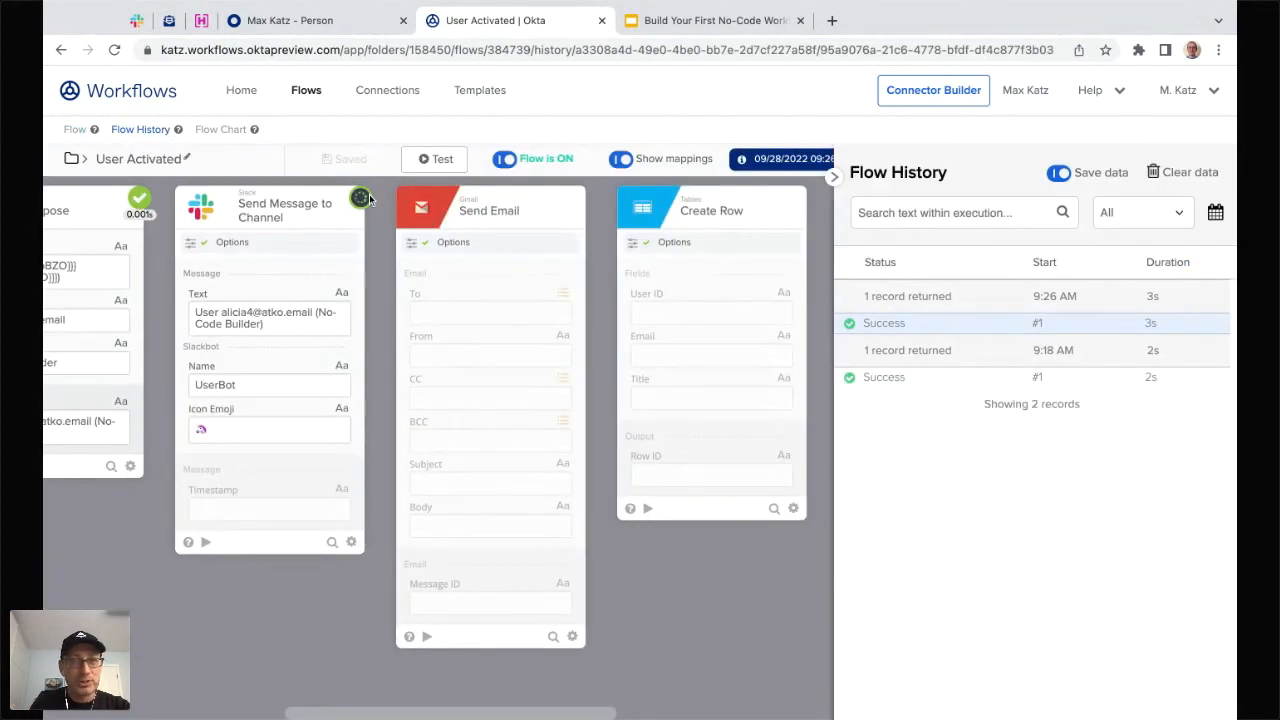
click(241, 90)
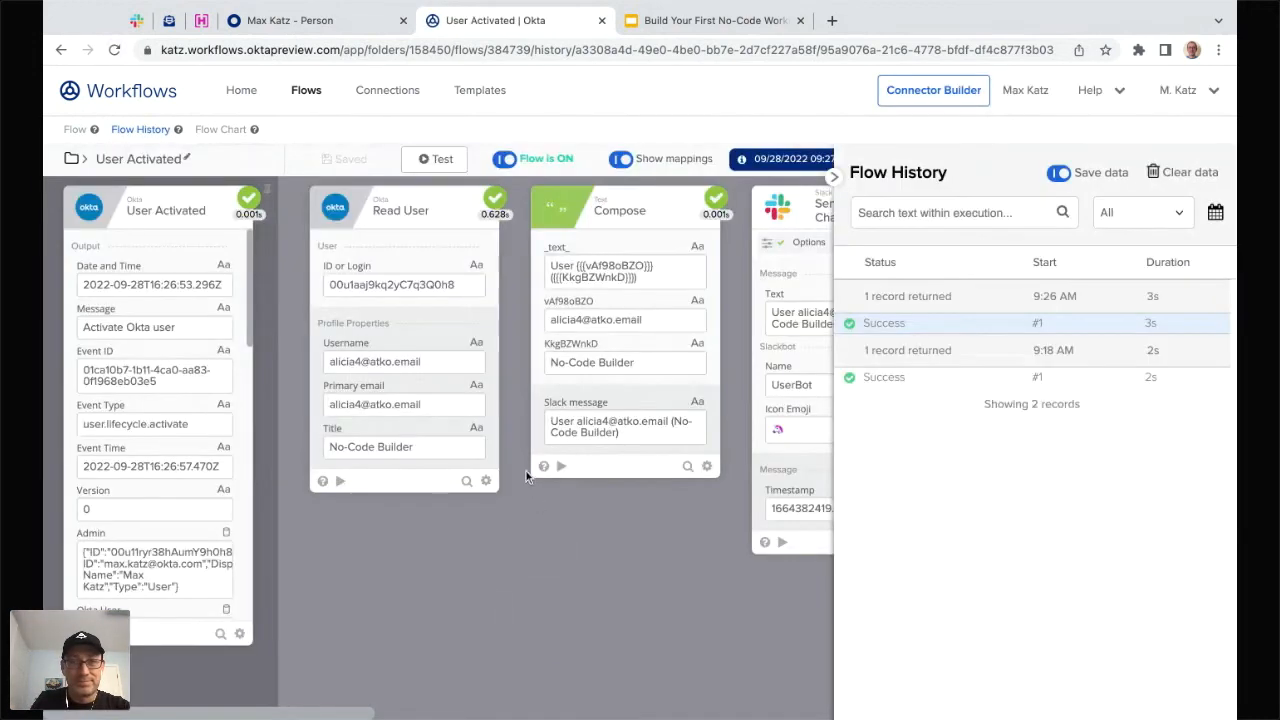
scroll(454, 516, right, 3)
scroll(454, 516, right, 5)
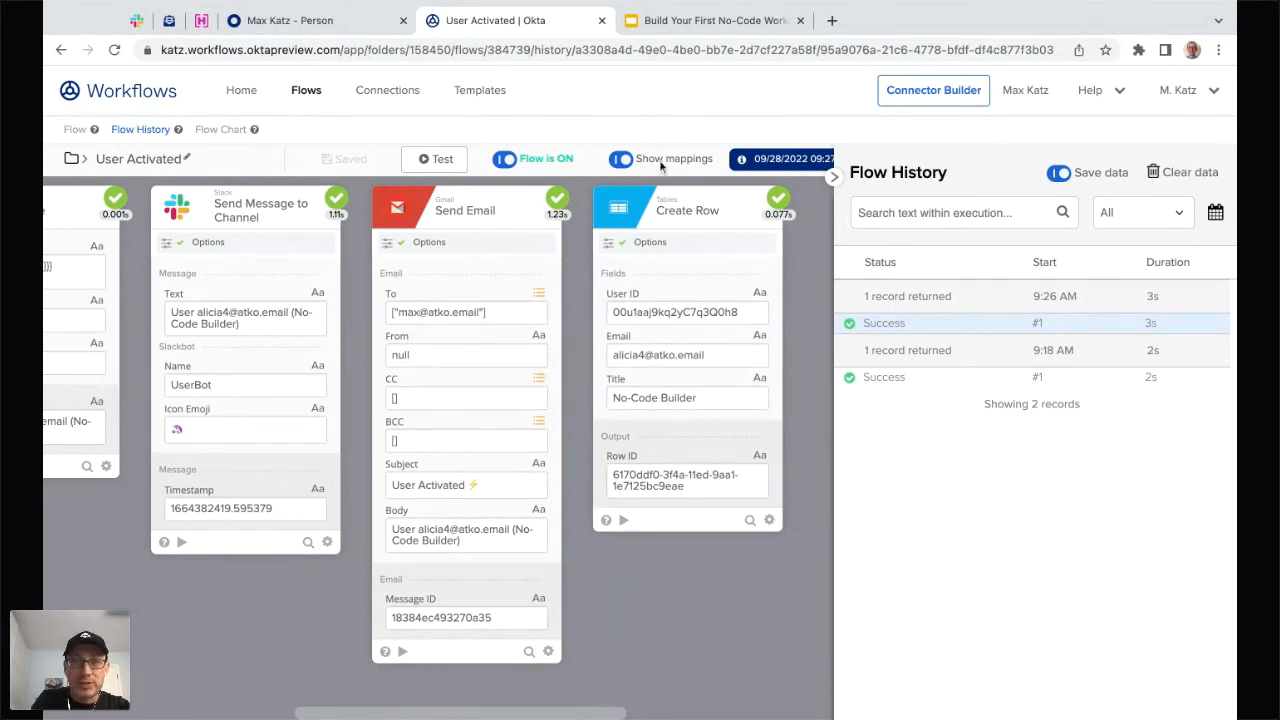
click(307, 91)
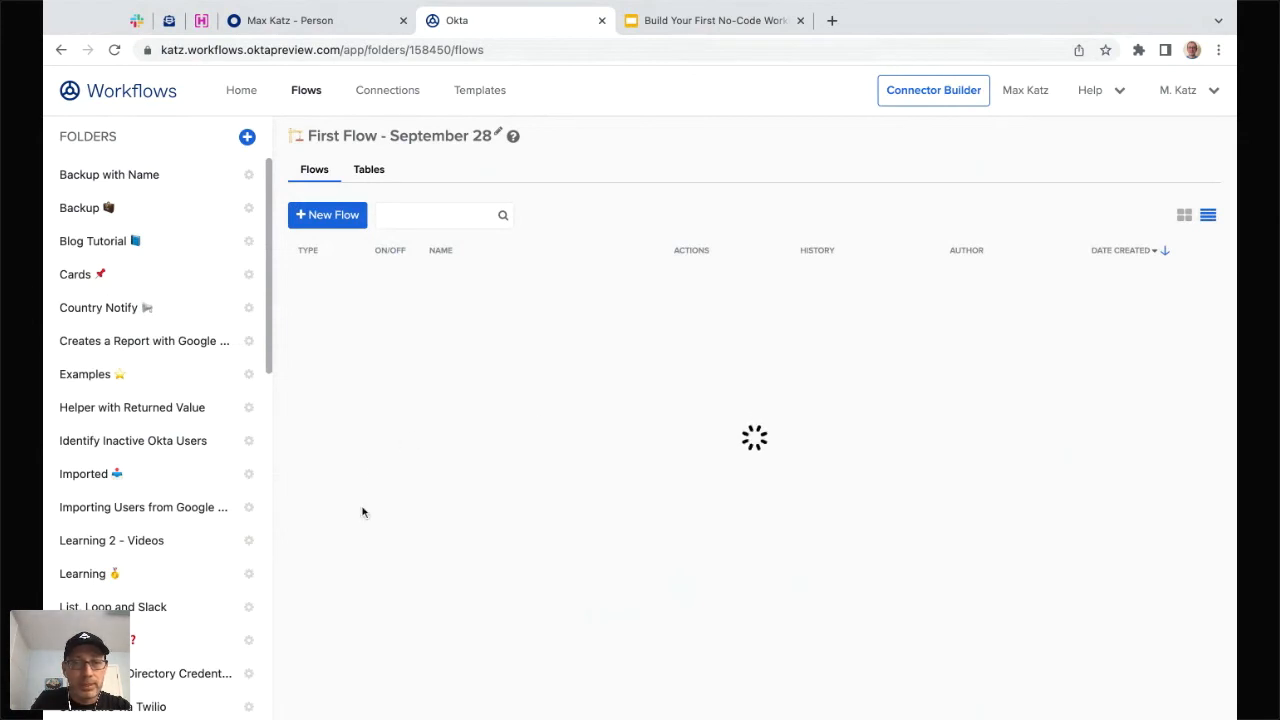
- Create a new flow named 'User Deactivated' with 'Save all data that passes through the Flow' enabled
click(330, 215)
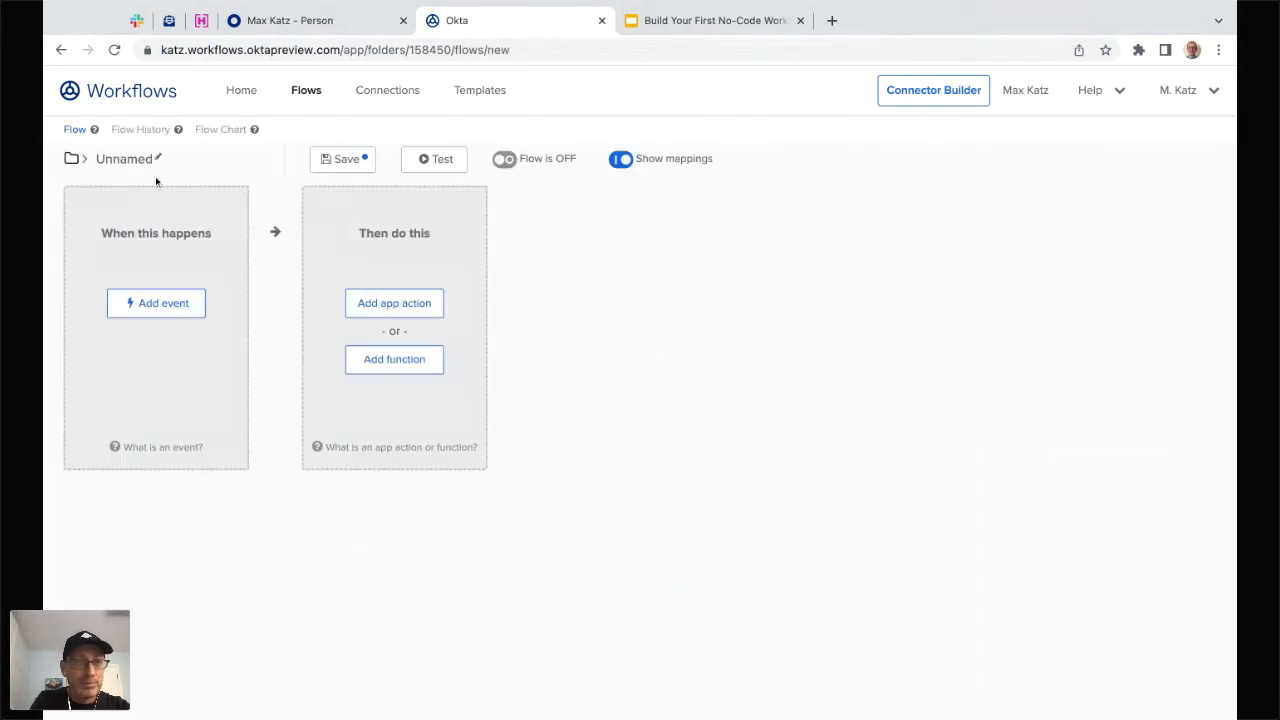
text(user)
key(BackSpace)
key(BackSpace)
key(BackSpace)
key(BackSpace)
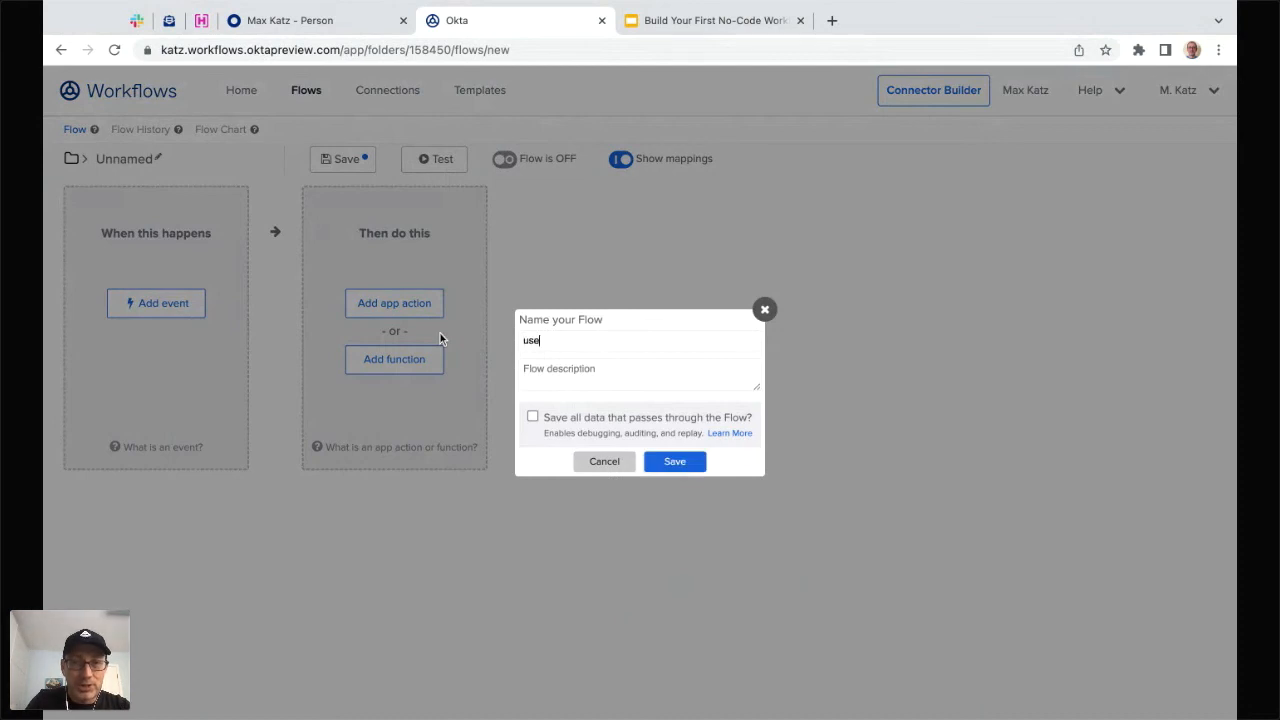
text(User Deac)
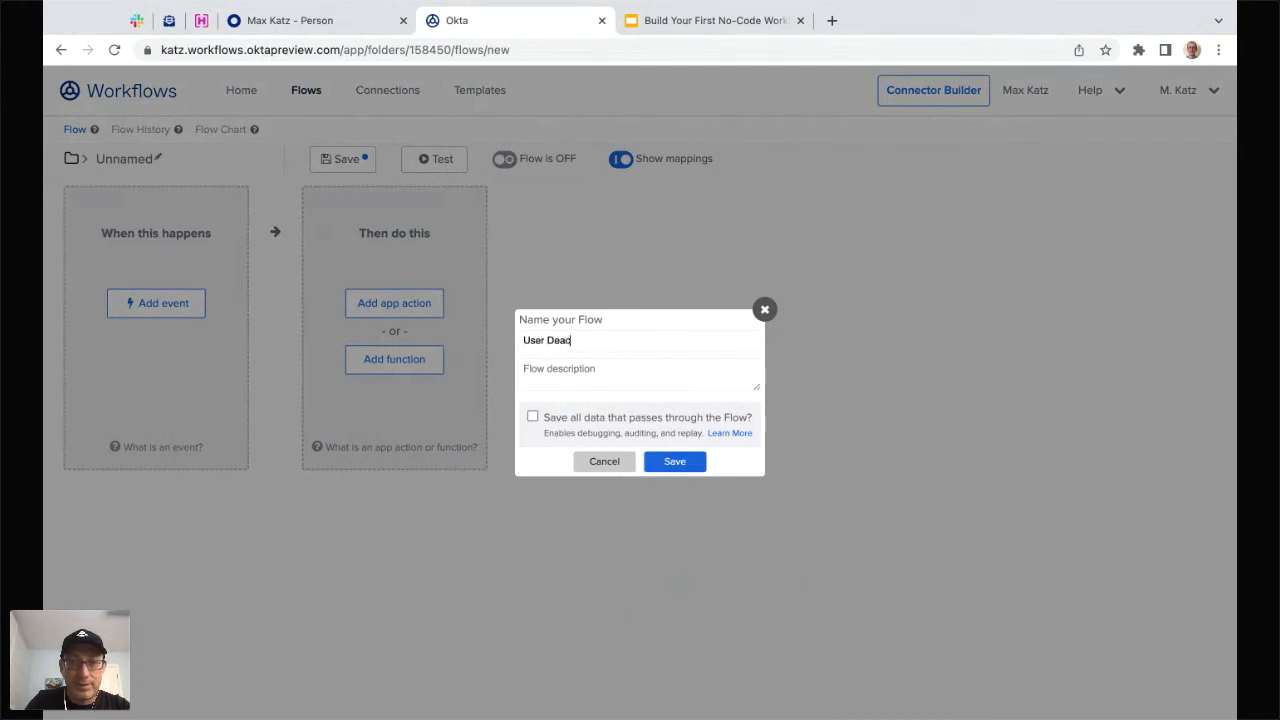
text(tivated)
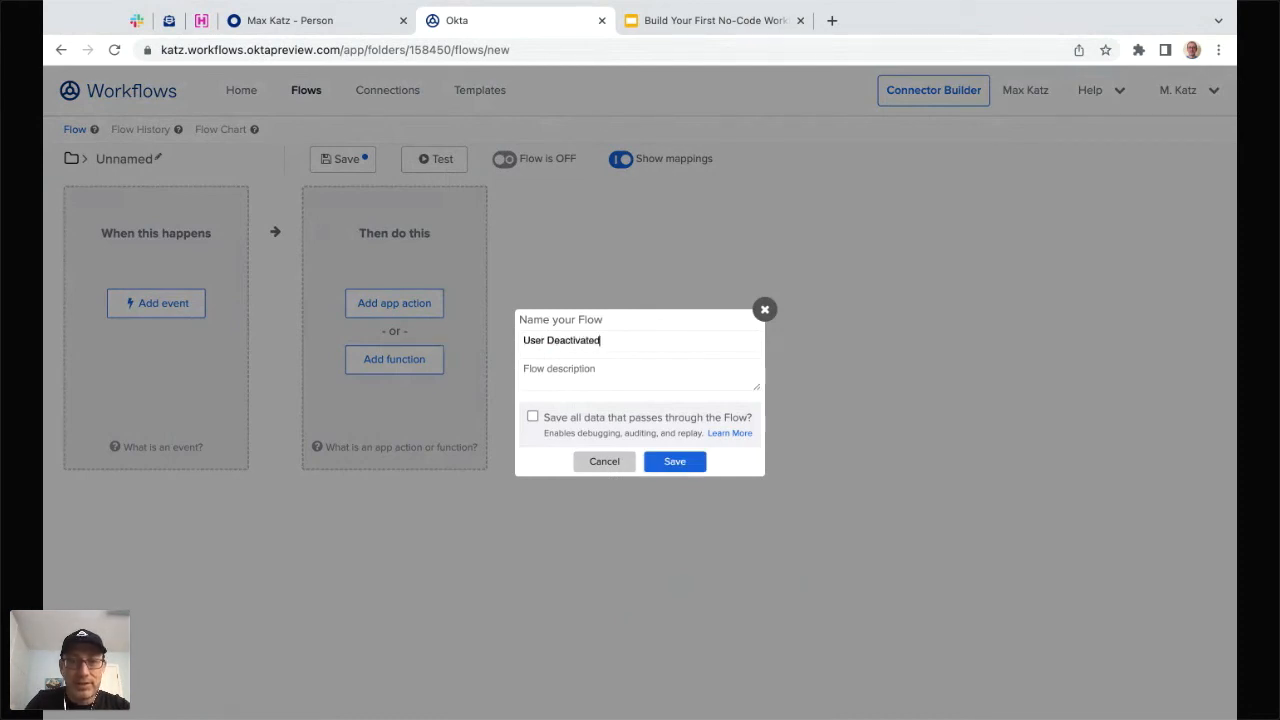
click(533, 417)
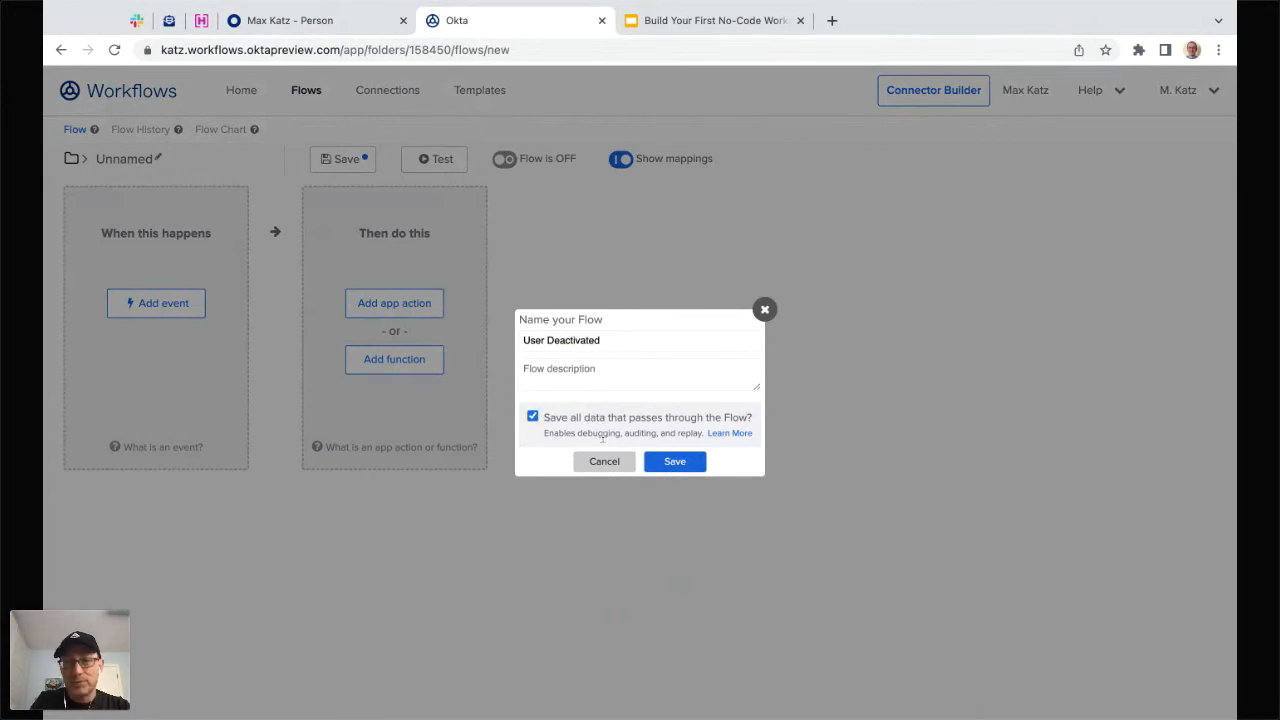
click(700, 465)
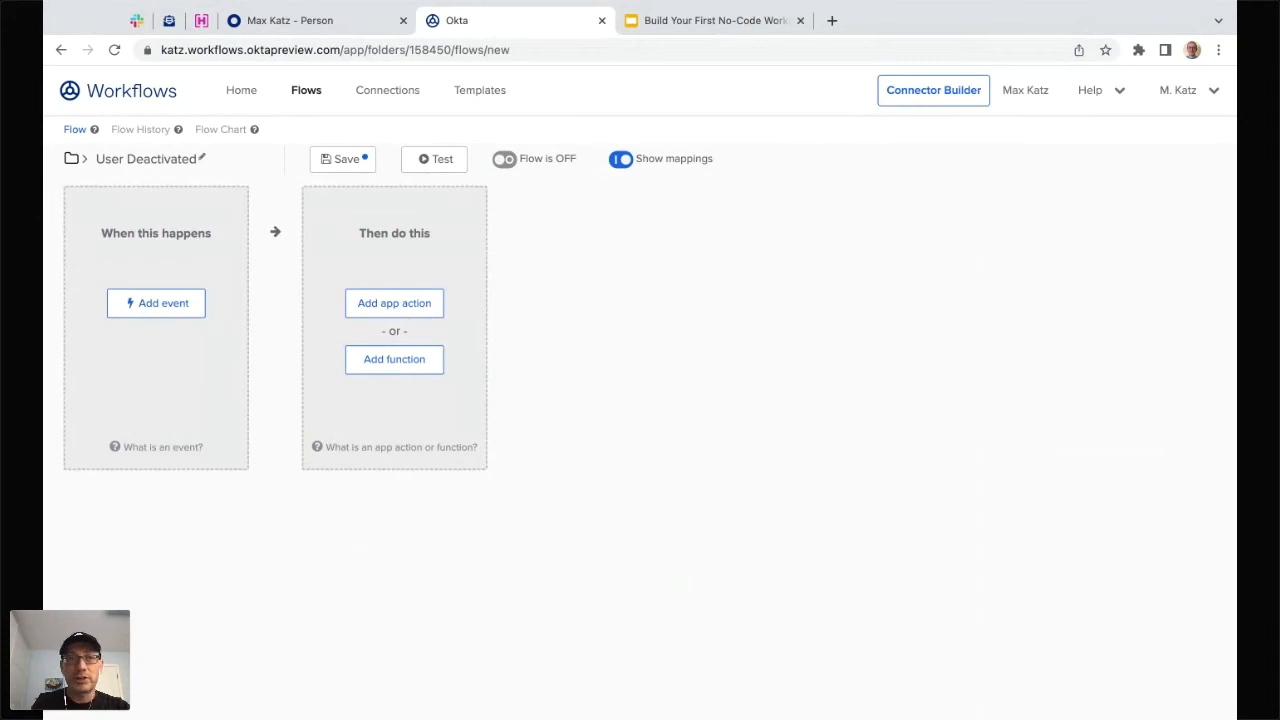
- Set the flow's trigger to the Okta 'User Deactivated' event, found by searching 'dea'
click(157, 306)
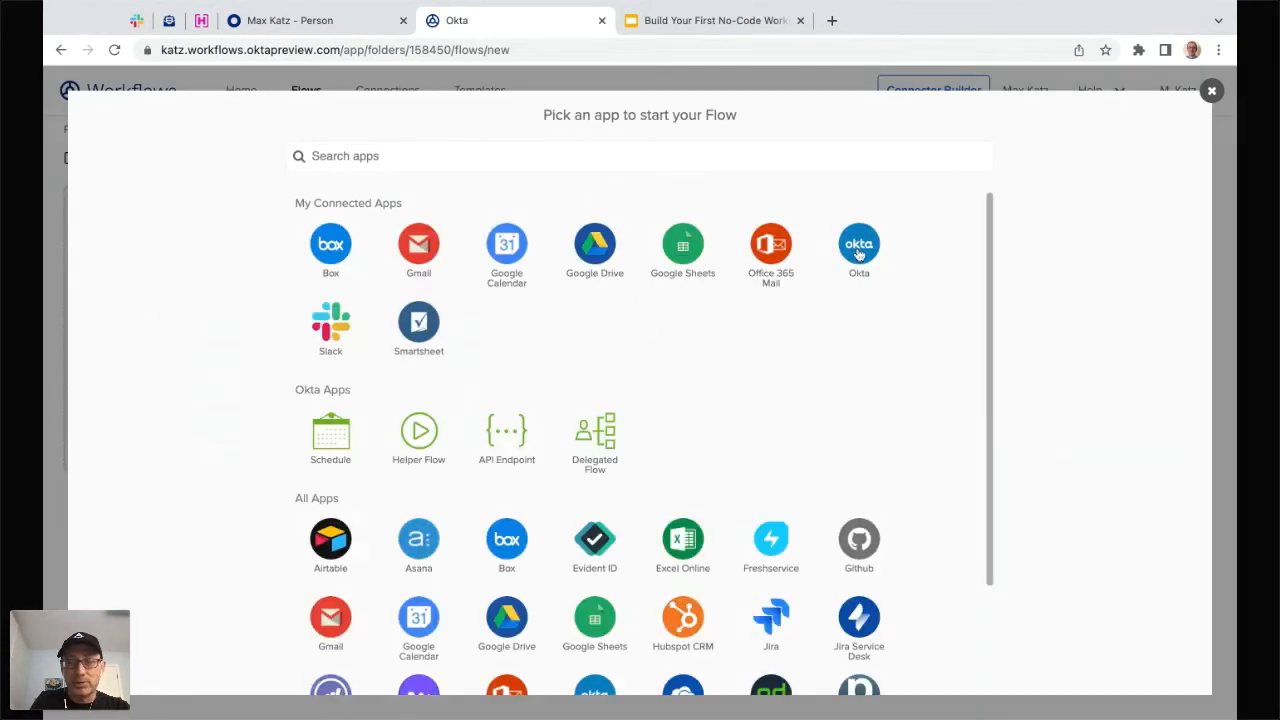
click(858, 248)
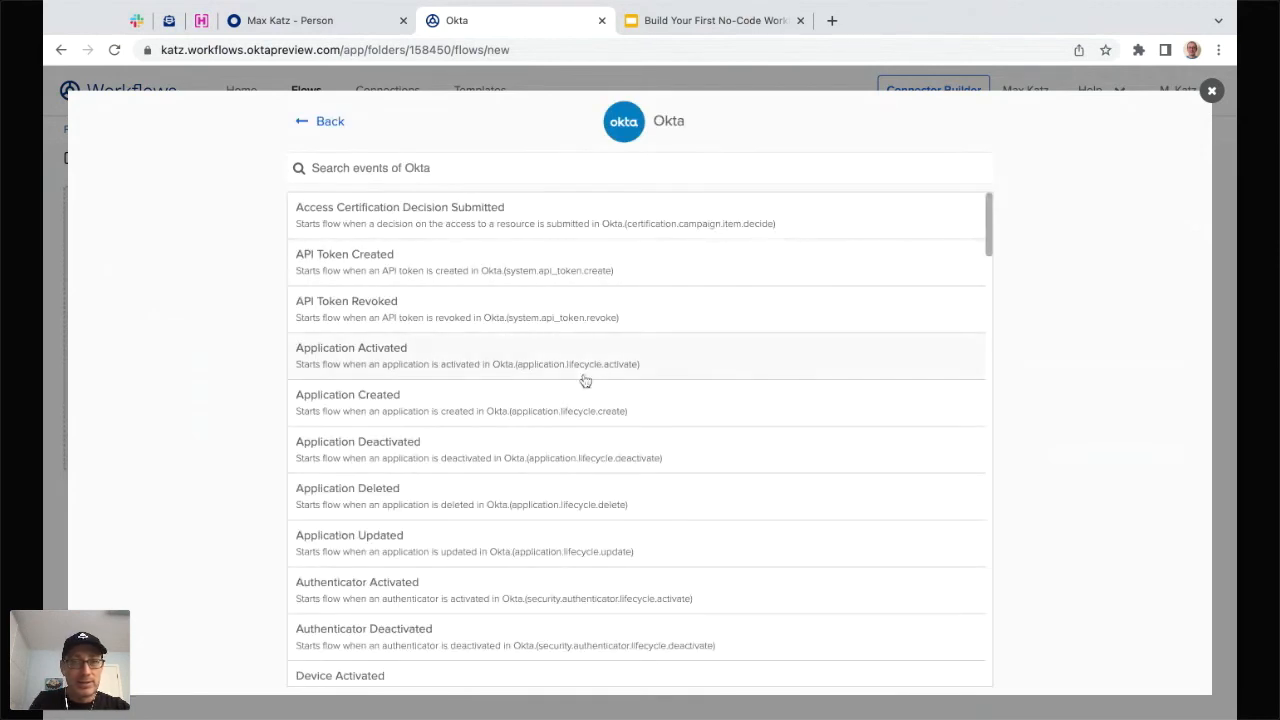
click(517, 167)
text(dea)
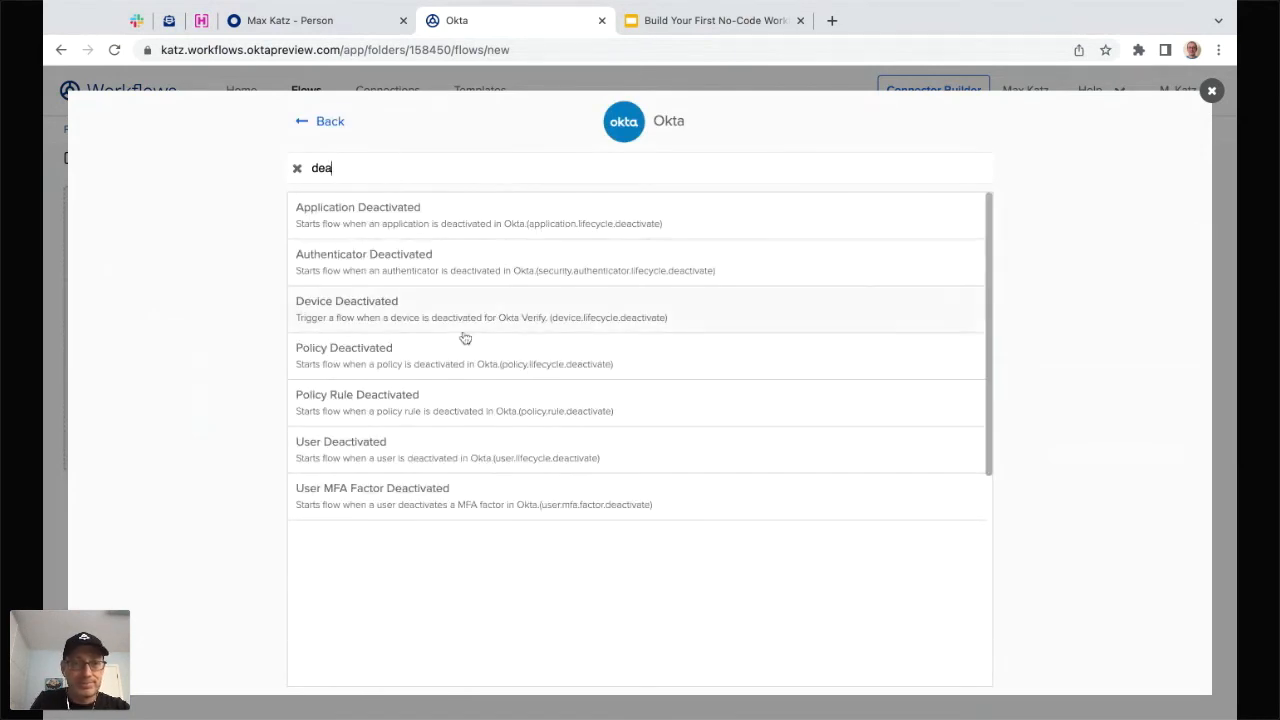
click(374, 444)
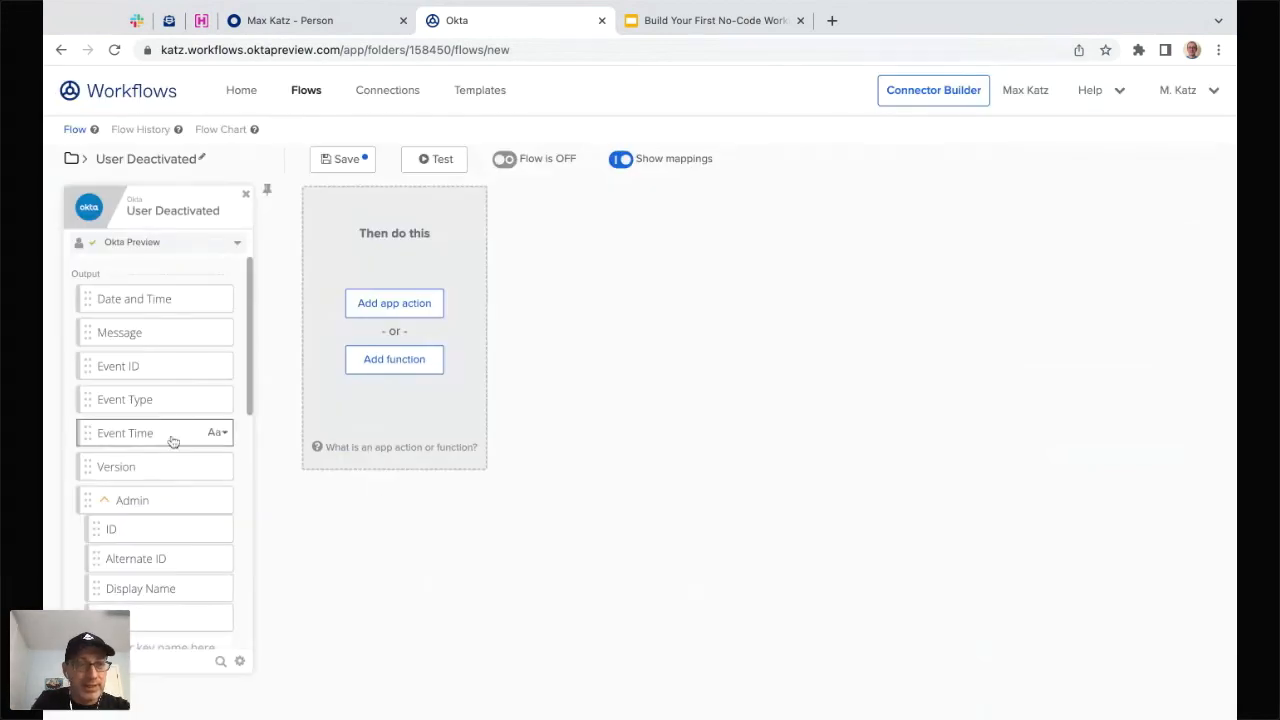
scroll(172, 420, down, 1)
scroll(176, 408, down, 3)
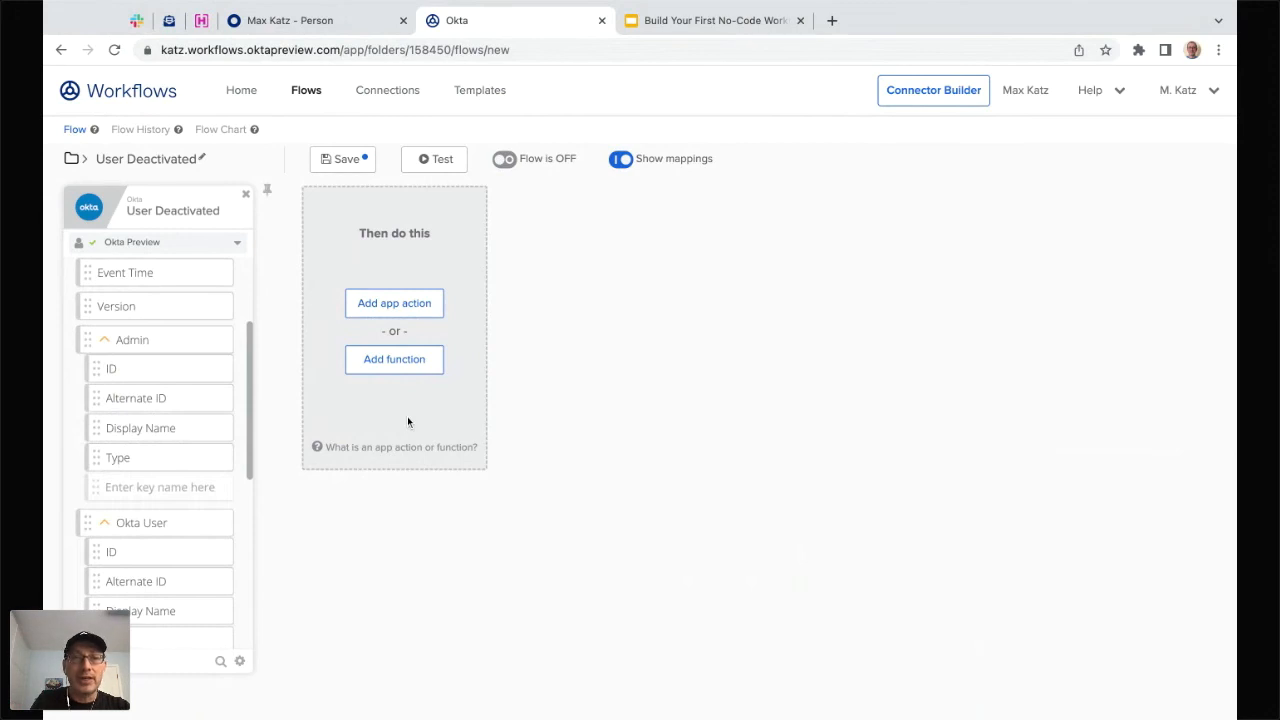
- Add the Okta Read User action after the trigger, found by searching 'read'
click(400, 306)
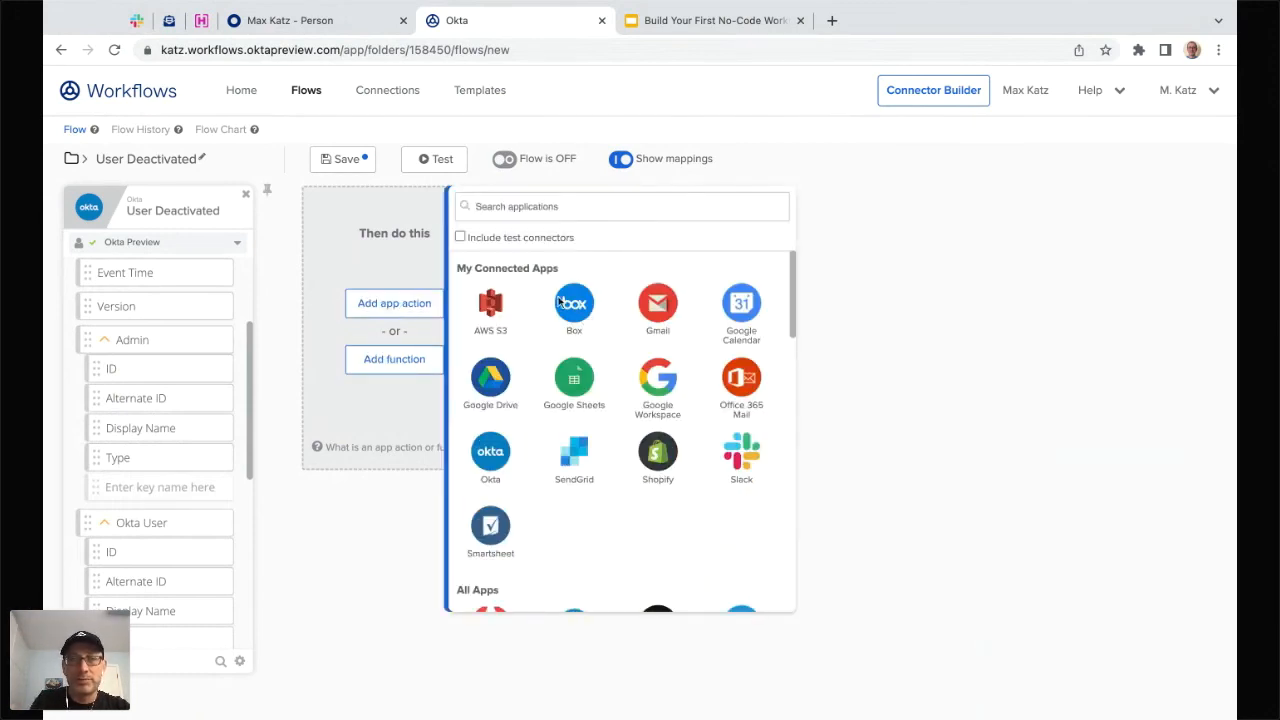
click(500, 467)
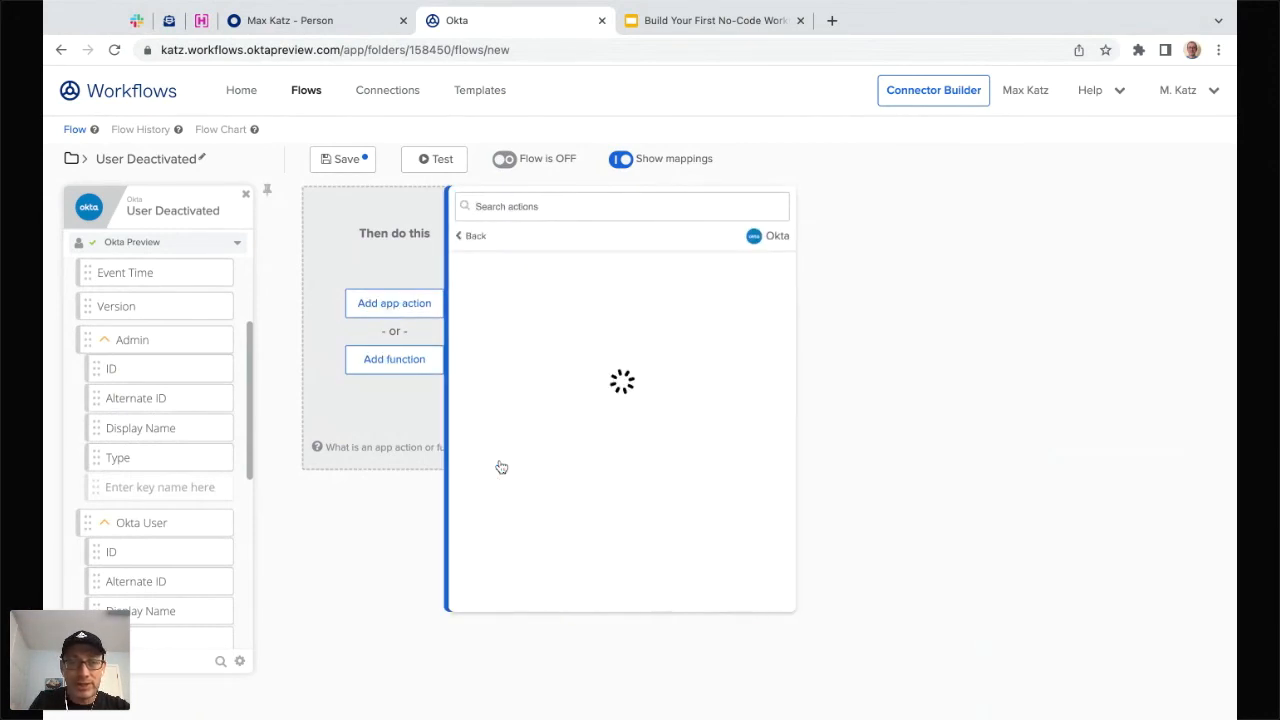
click(547, 207)
text(read)
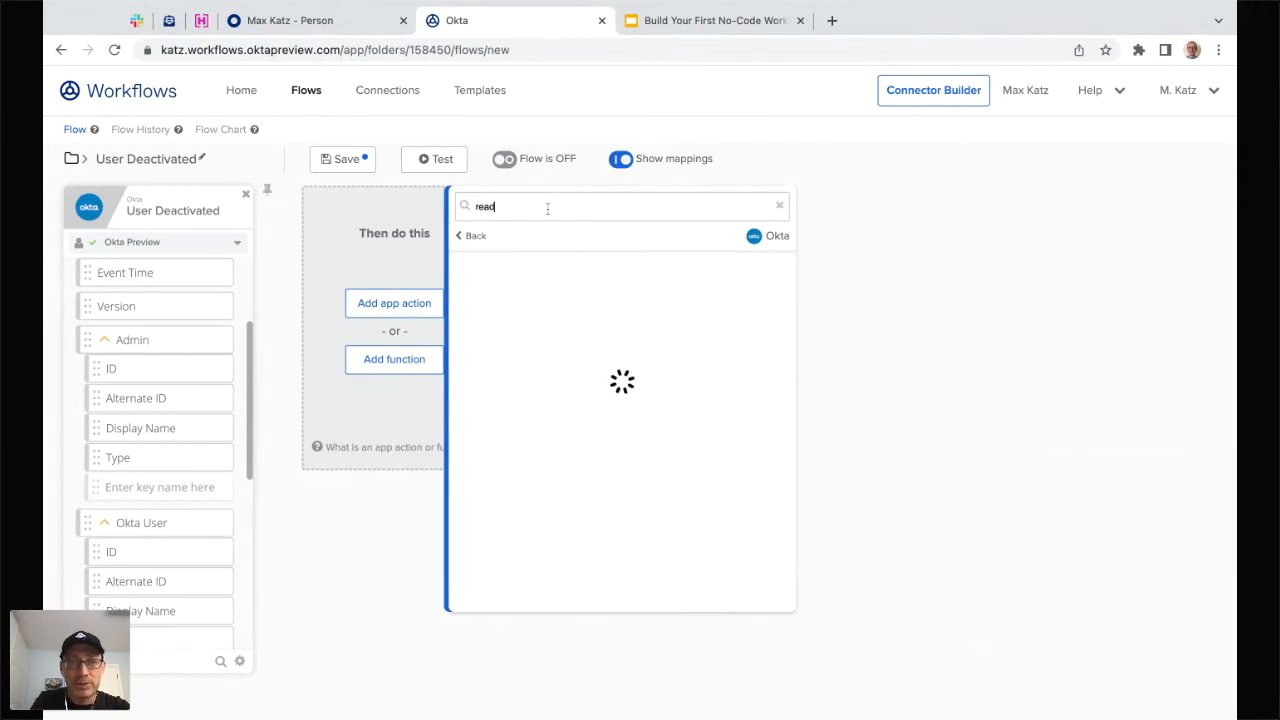
click(522, 461)
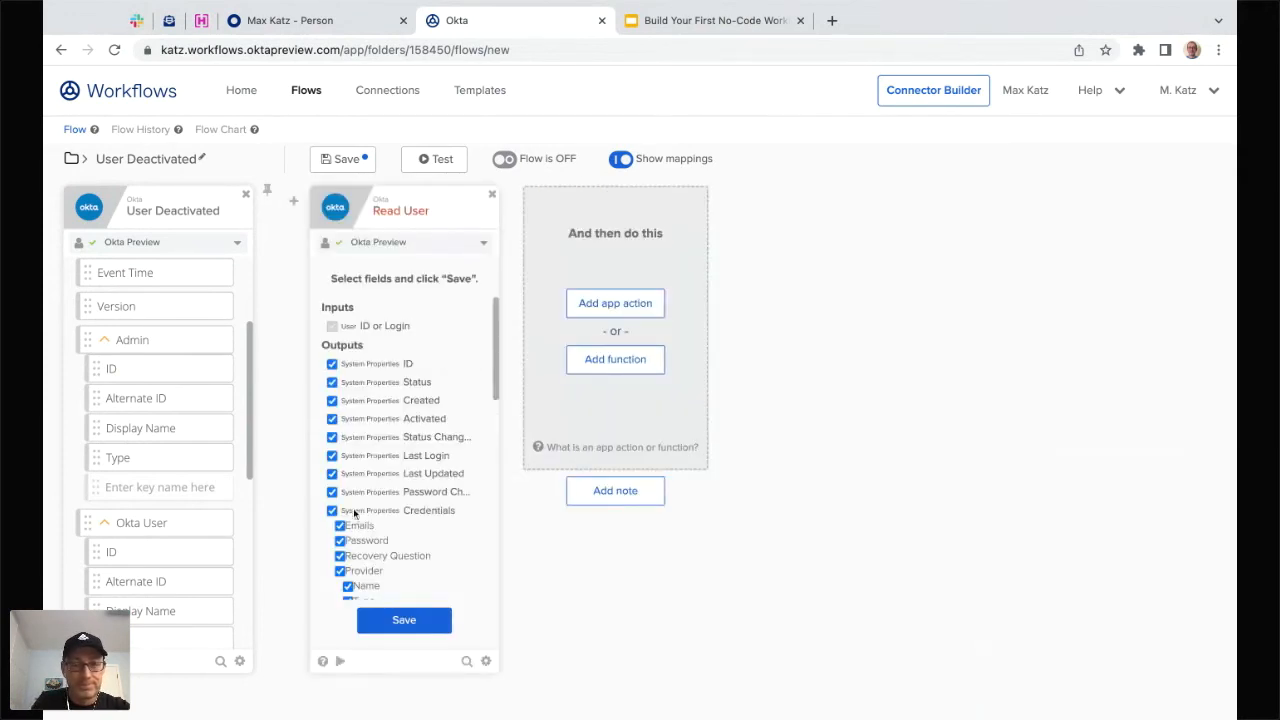
- Remove Status, Created, Activated, Status Change, Last Login, Last Updated, Password Change and Credentials outputs
click(384, 383)
click(390, 401)
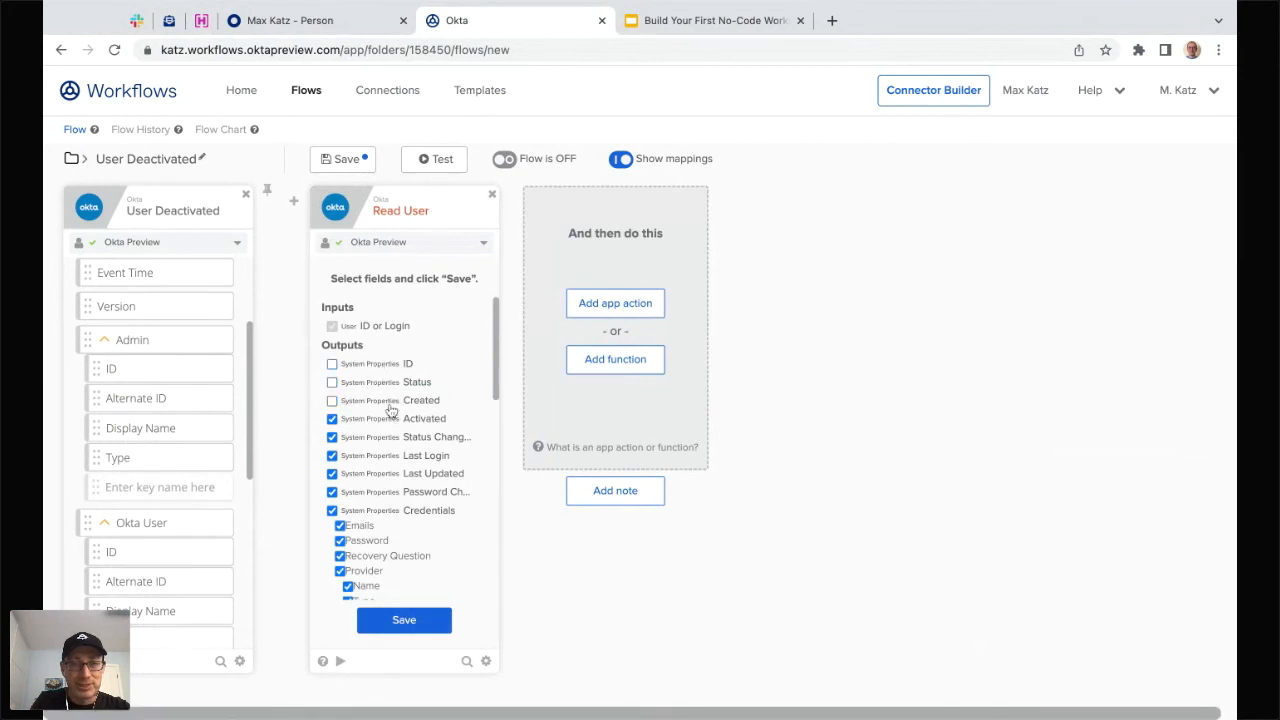
click(392, 419)
click(396, 438)
click(401, 456)
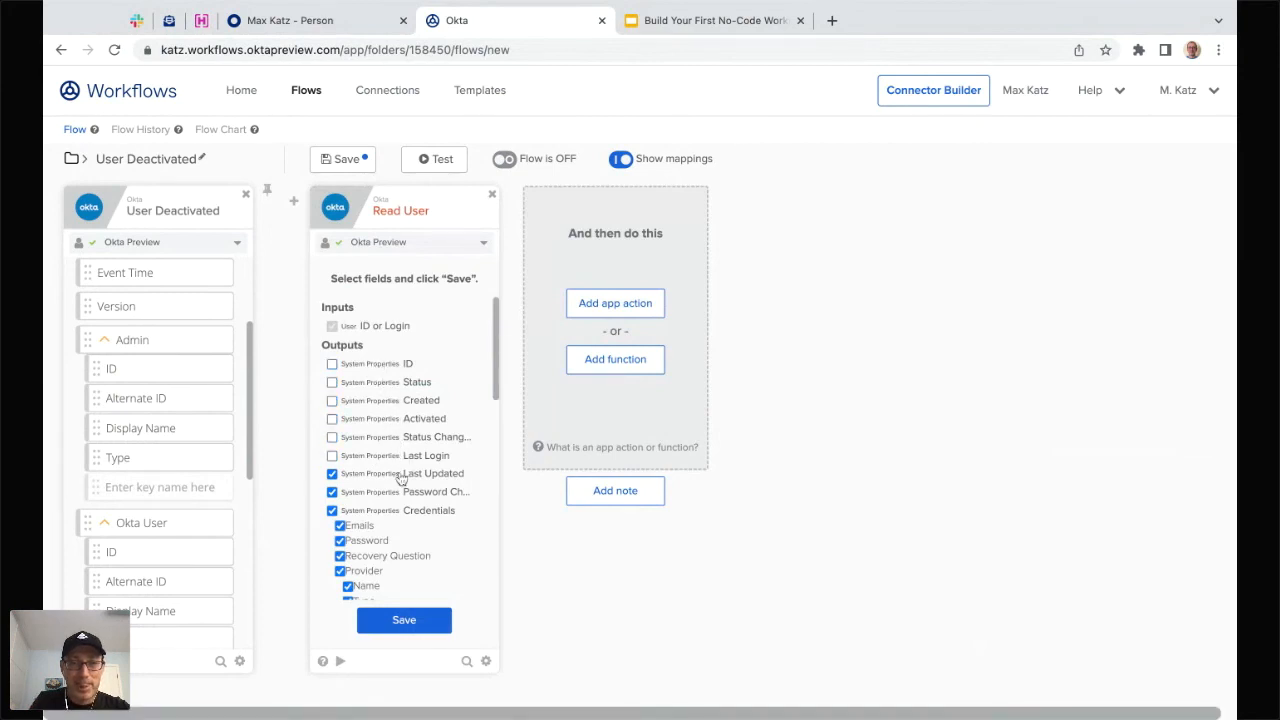
click(404, 476)
click(408, 493)
click(392, 511)
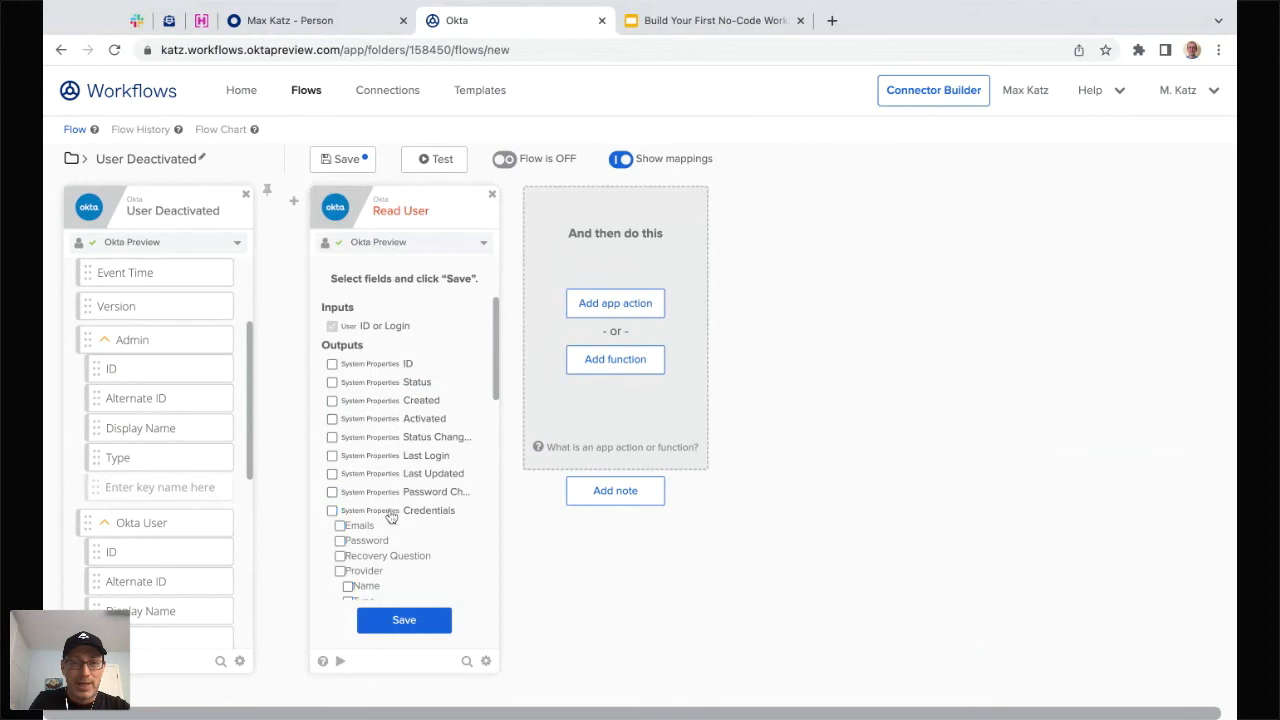
scroll(420, 518, down, 5)
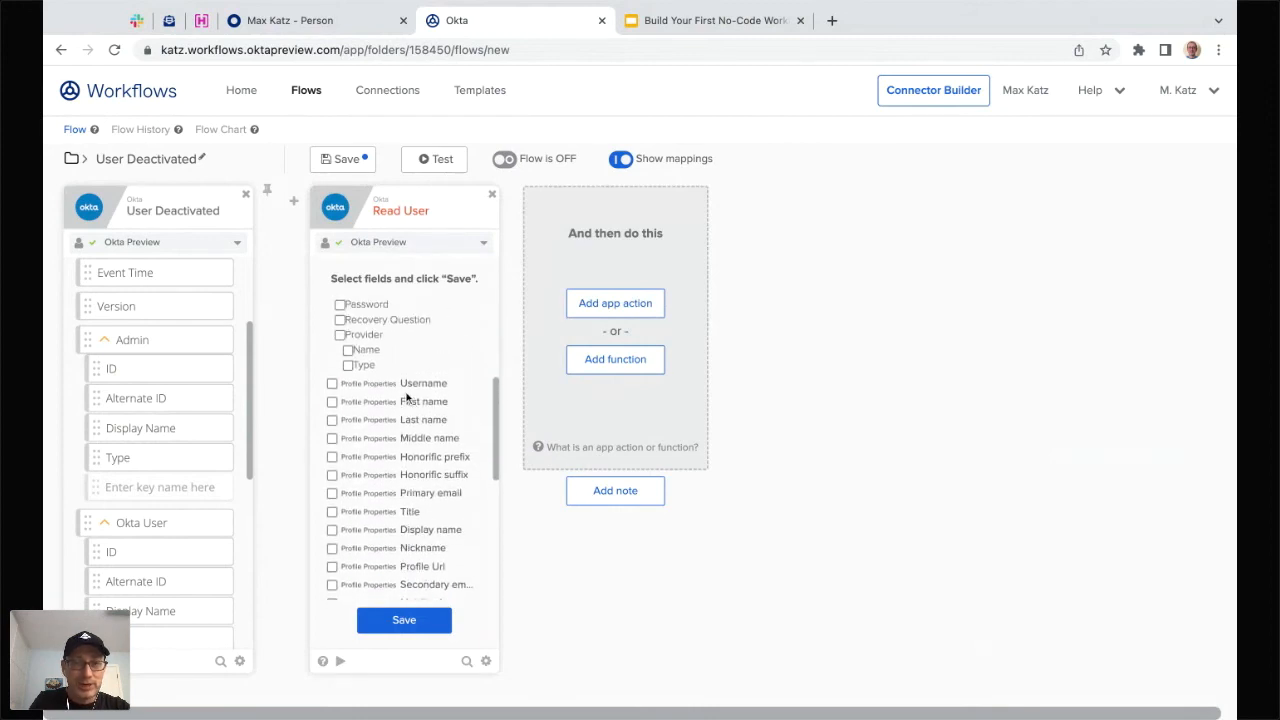
- Output only Username, Primary email and Title, and map Okta User ID into ID or Login
click(406, 386)
click(412, 495)
click(406, 513)
click(418, 622)
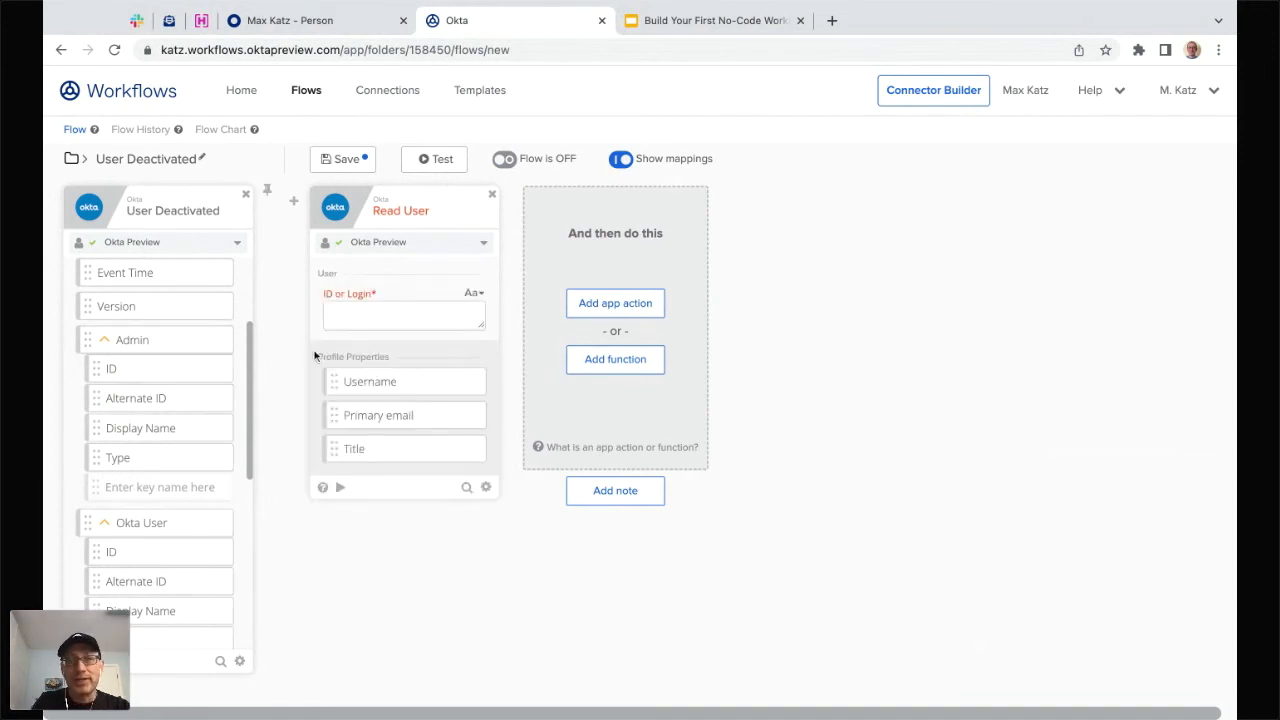
scroll(145, 484, down, 1)
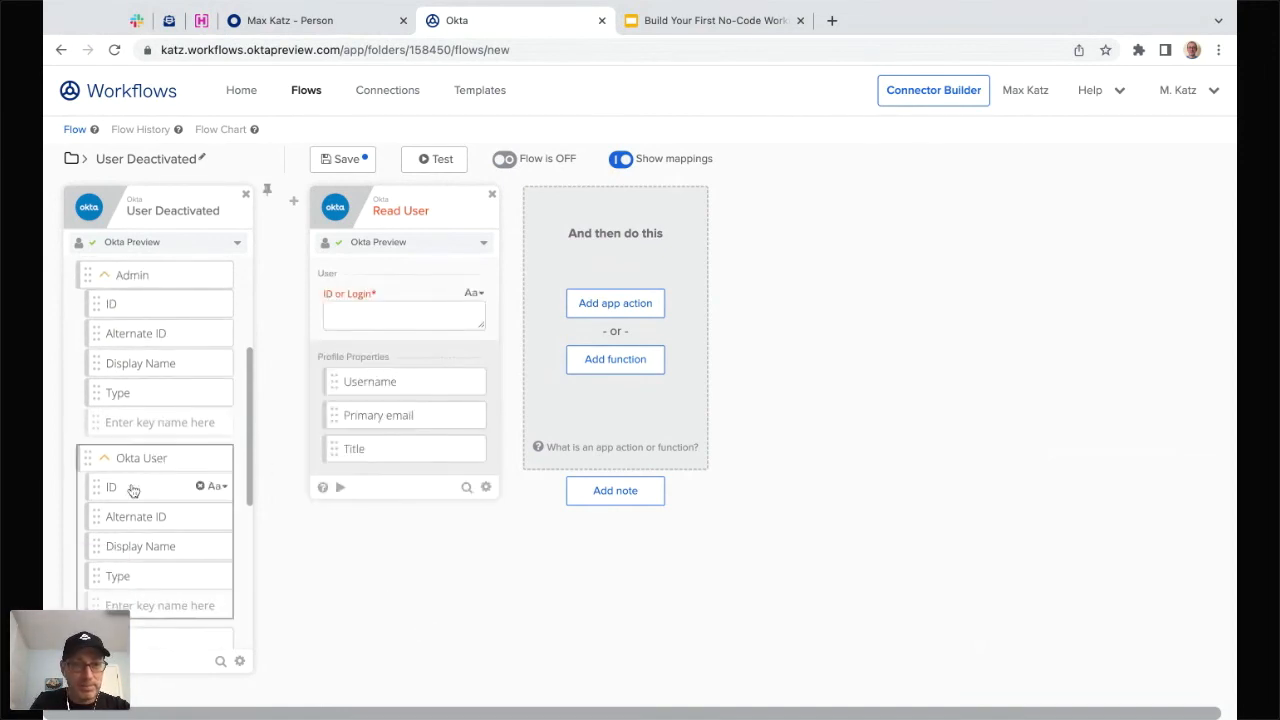
drag(133, 490, 404, 315)
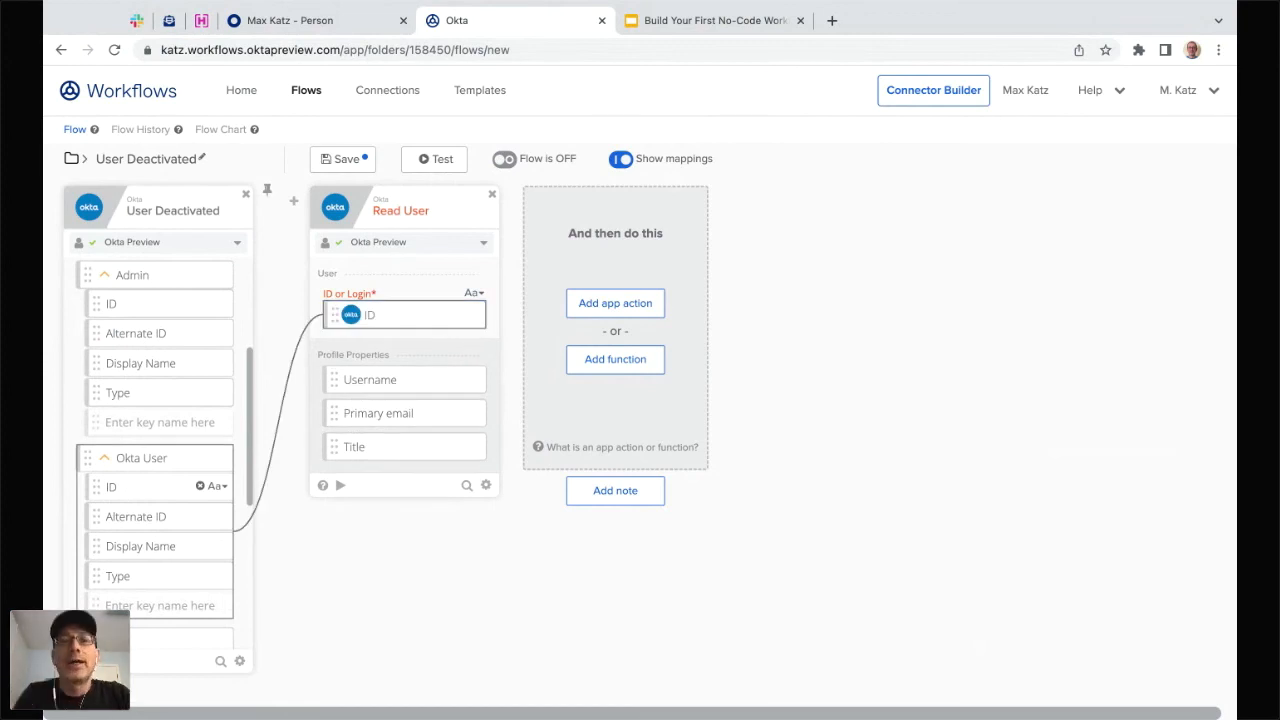
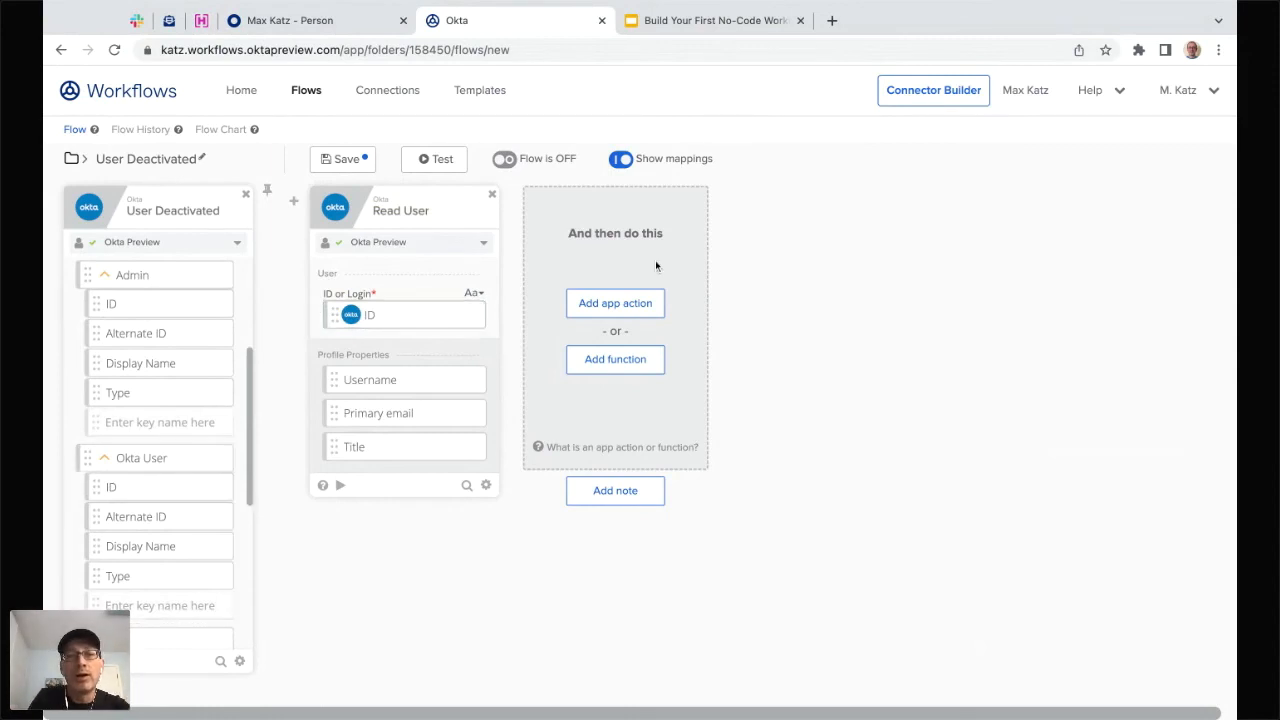
- Add an API Connector (HTTP) Post function right after the Read User card
click(610, 311)
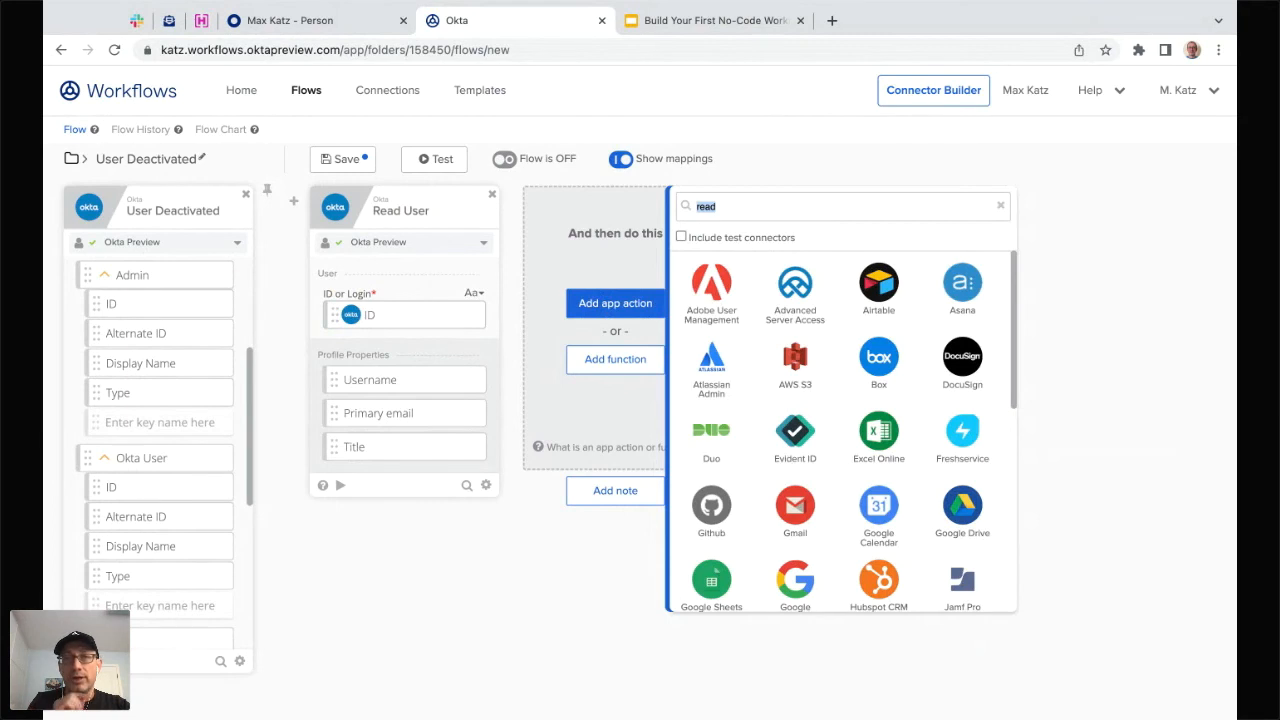
scroll(838, 321, down, 3)
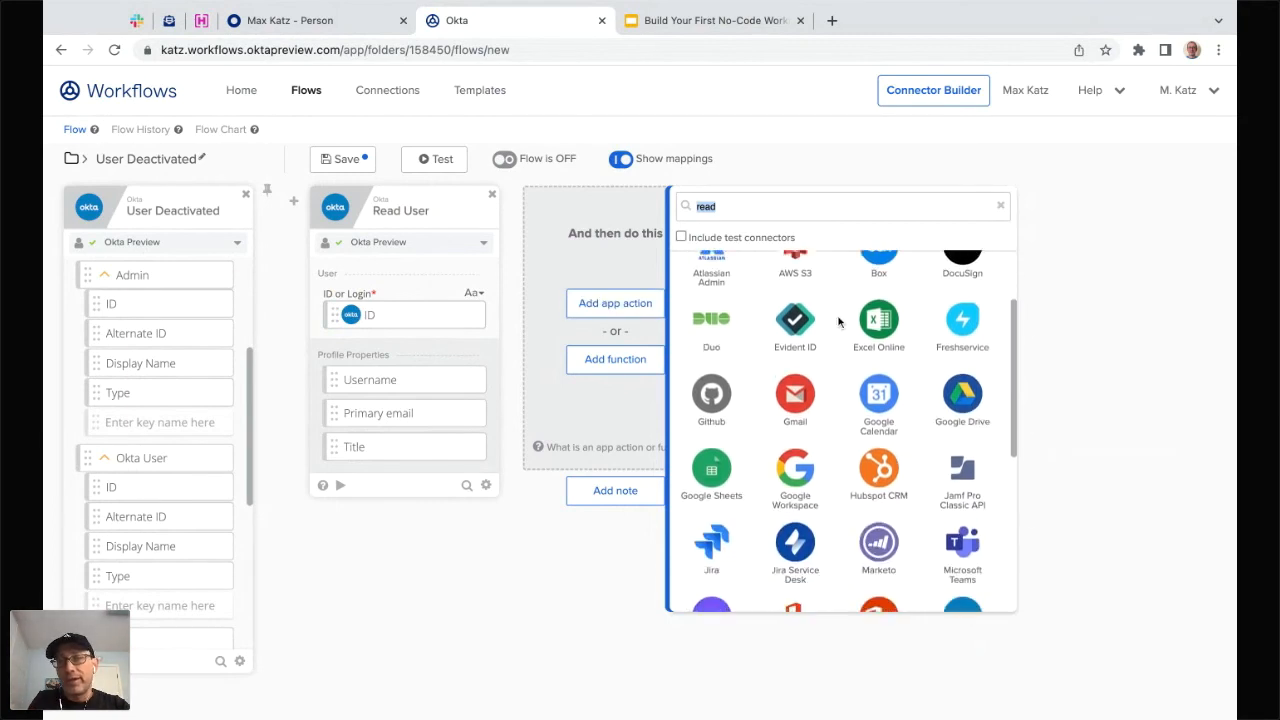
scroll(853, 377, up, 1)
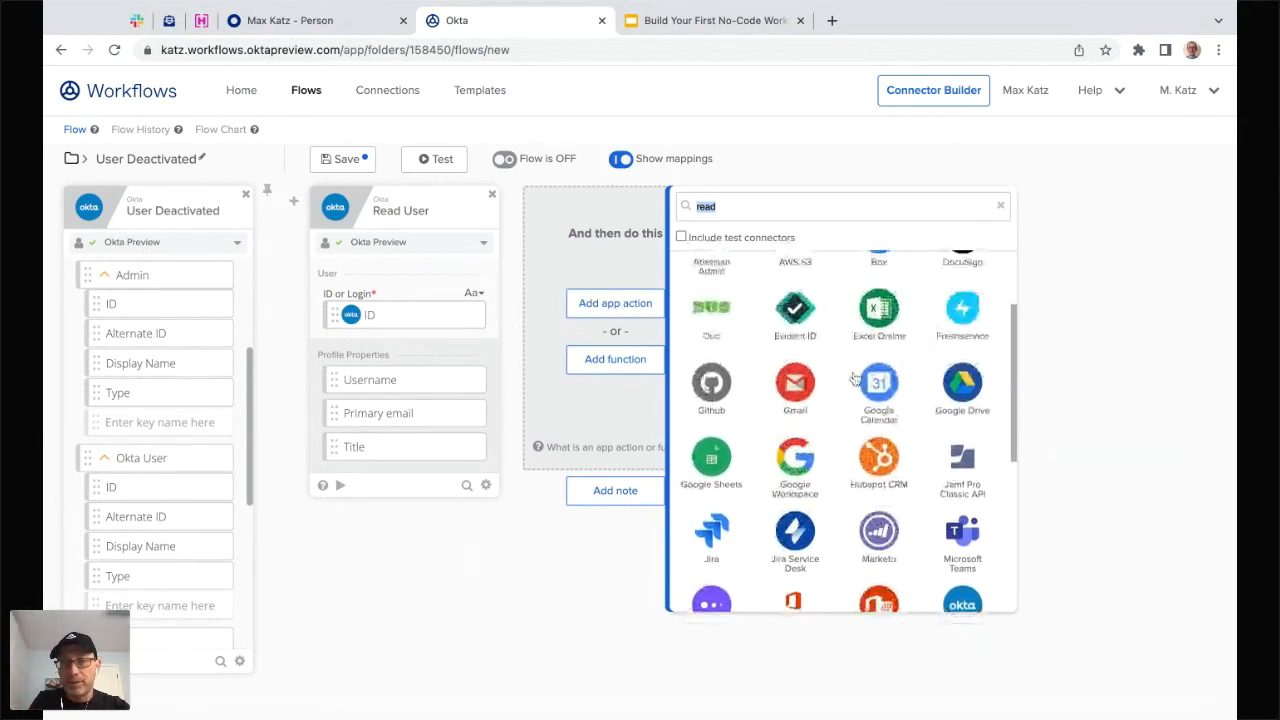
scroll(840, 316, up, 1)
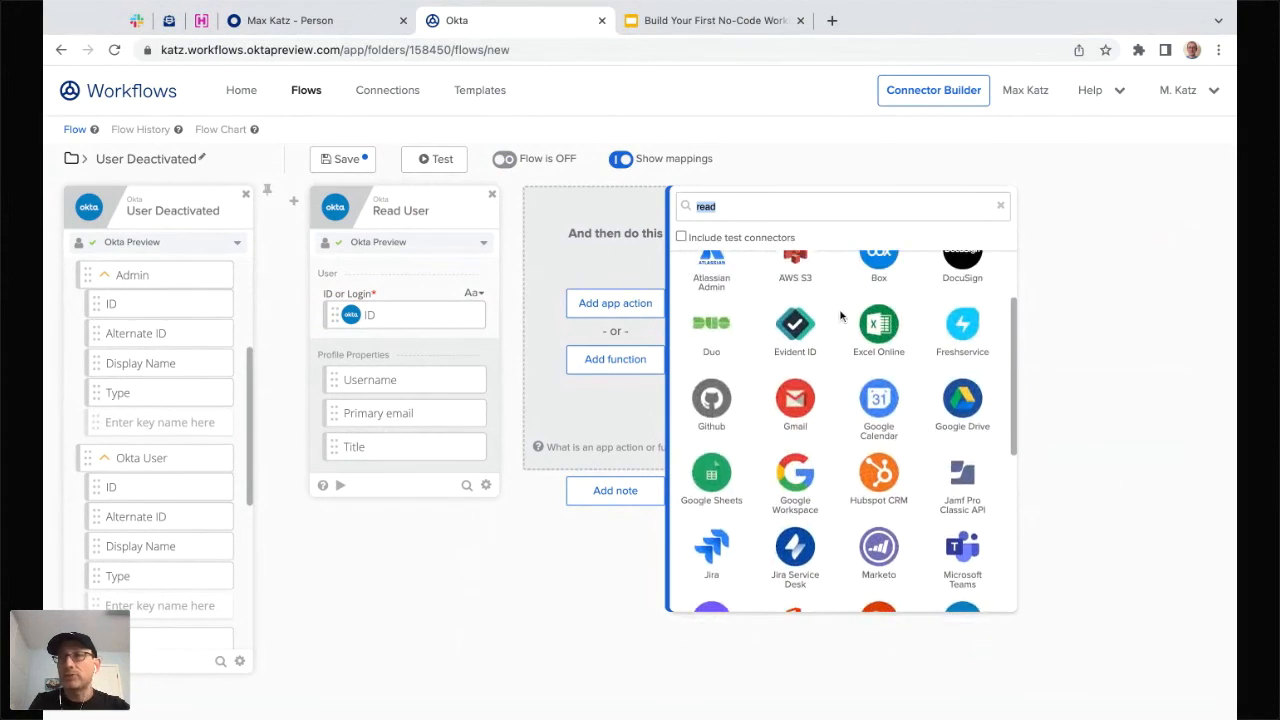
scroll(840, 316, down, 4)
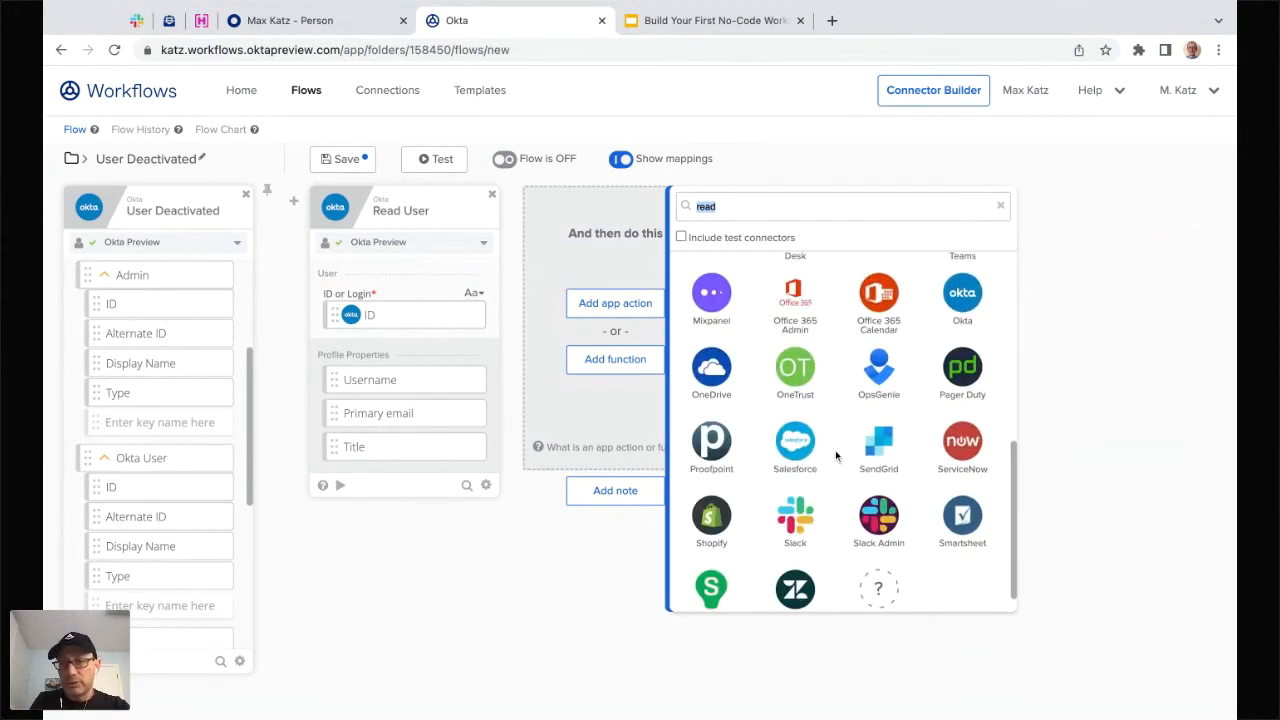
scroll(875, 437, up, 3)
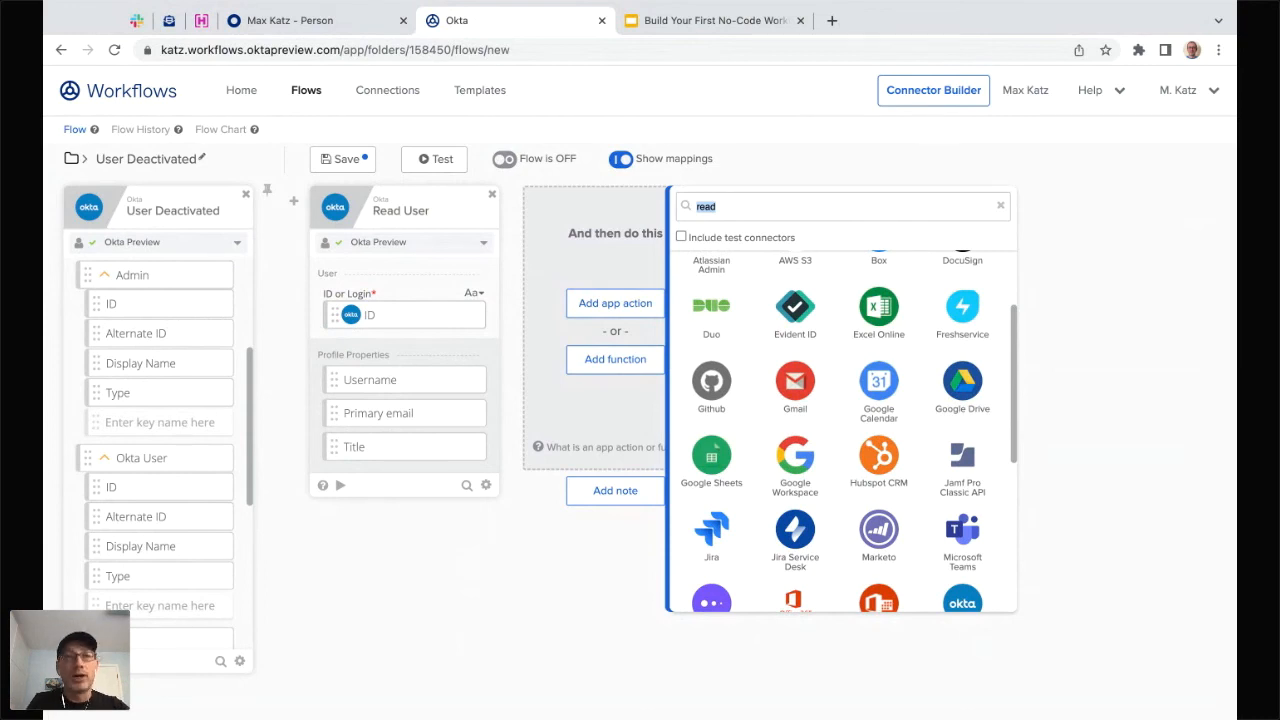
click(627, 583)
click(633, 365)
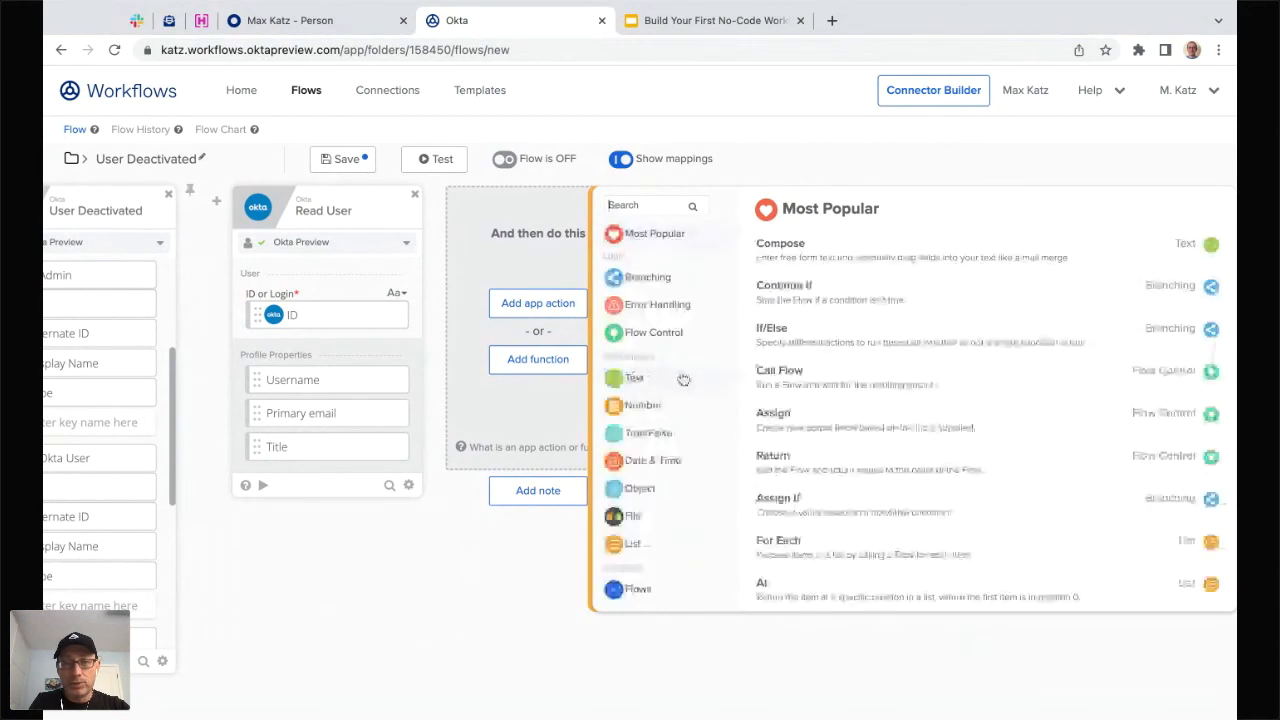
scroll(685, 381, down, 3)
click(664, 470)
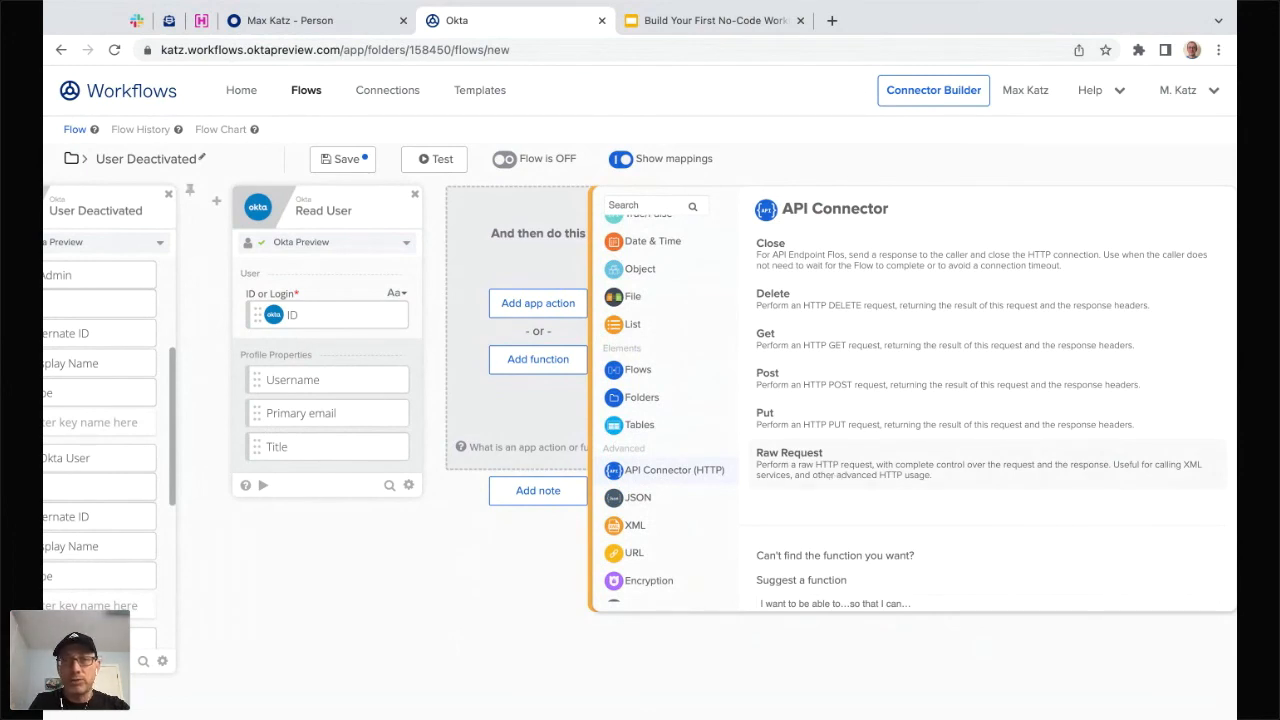
click(809, 380)
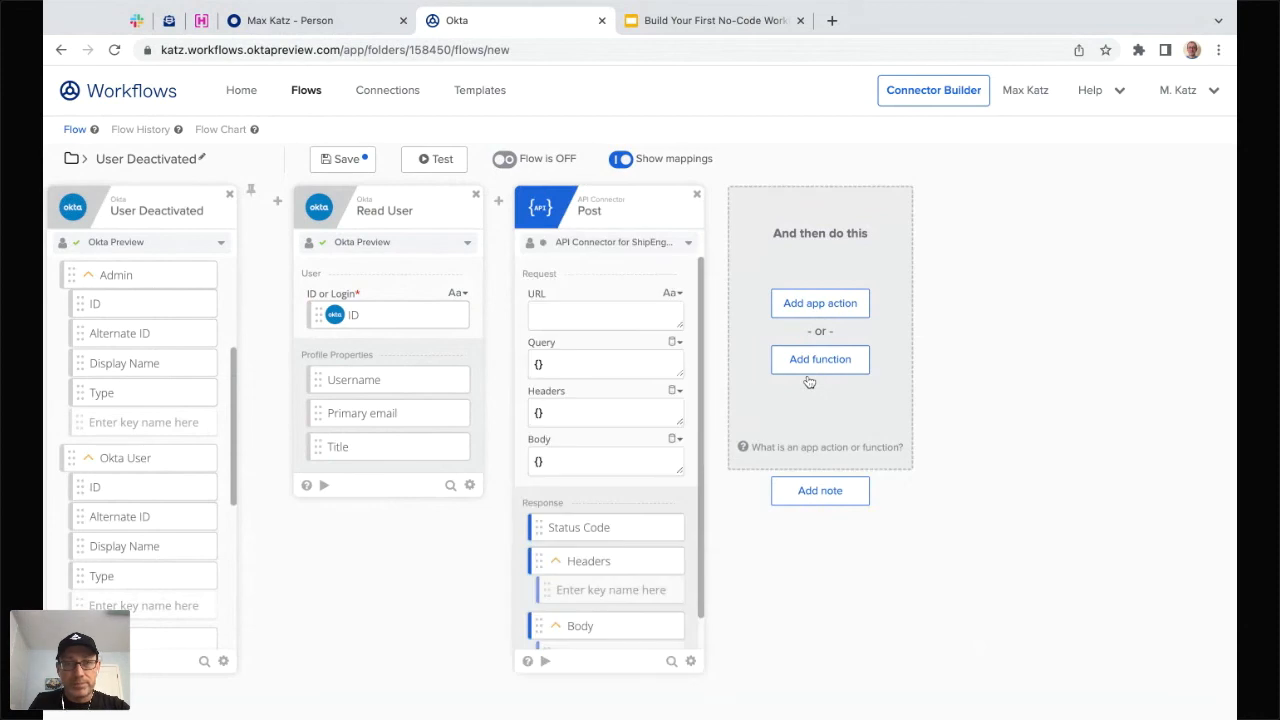
- Create a private Hookbin endpoint and copy its URL for the Post card
click(202, 22)
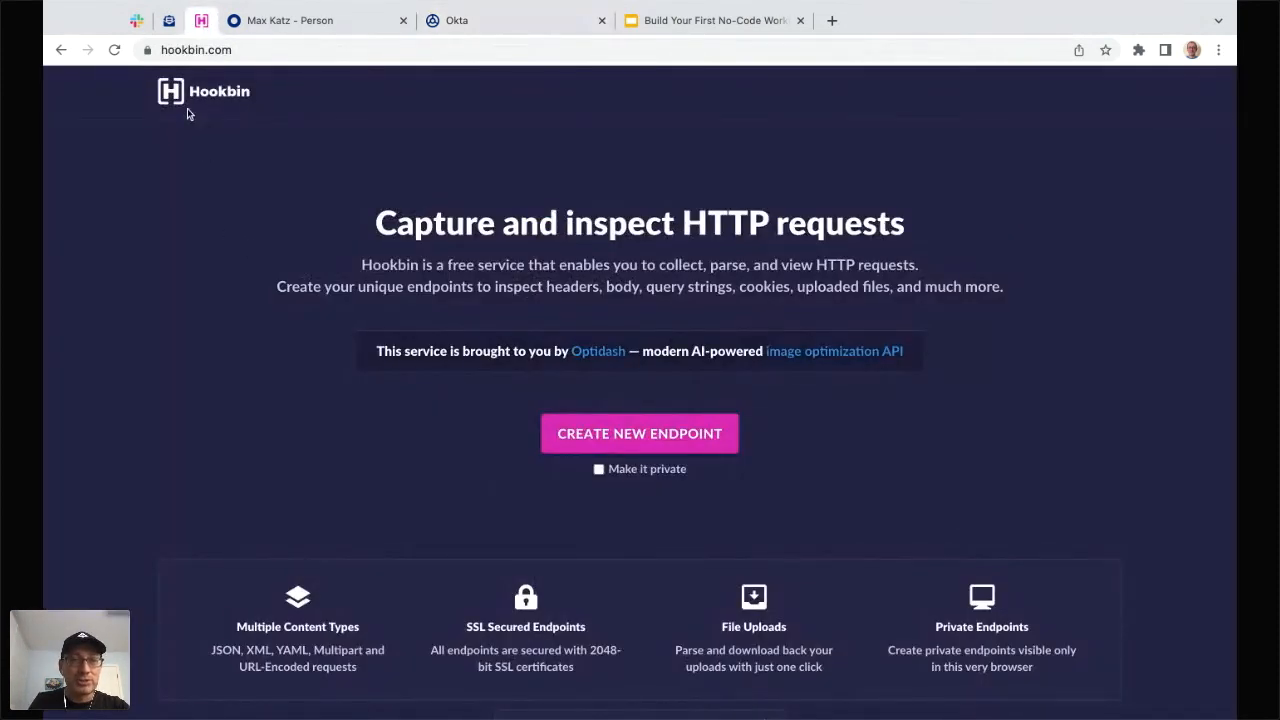
click(599, 469)
click(659, 439)
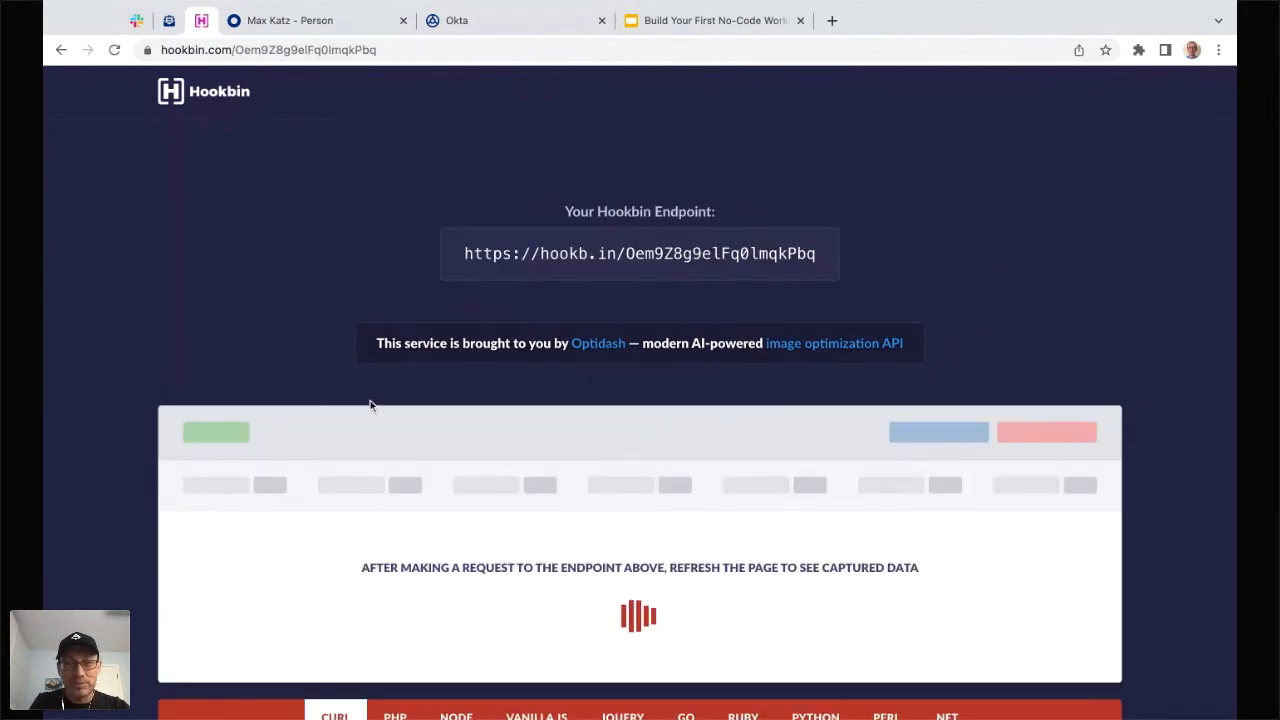
triple_click(690, 252)
key(ctrl+c)
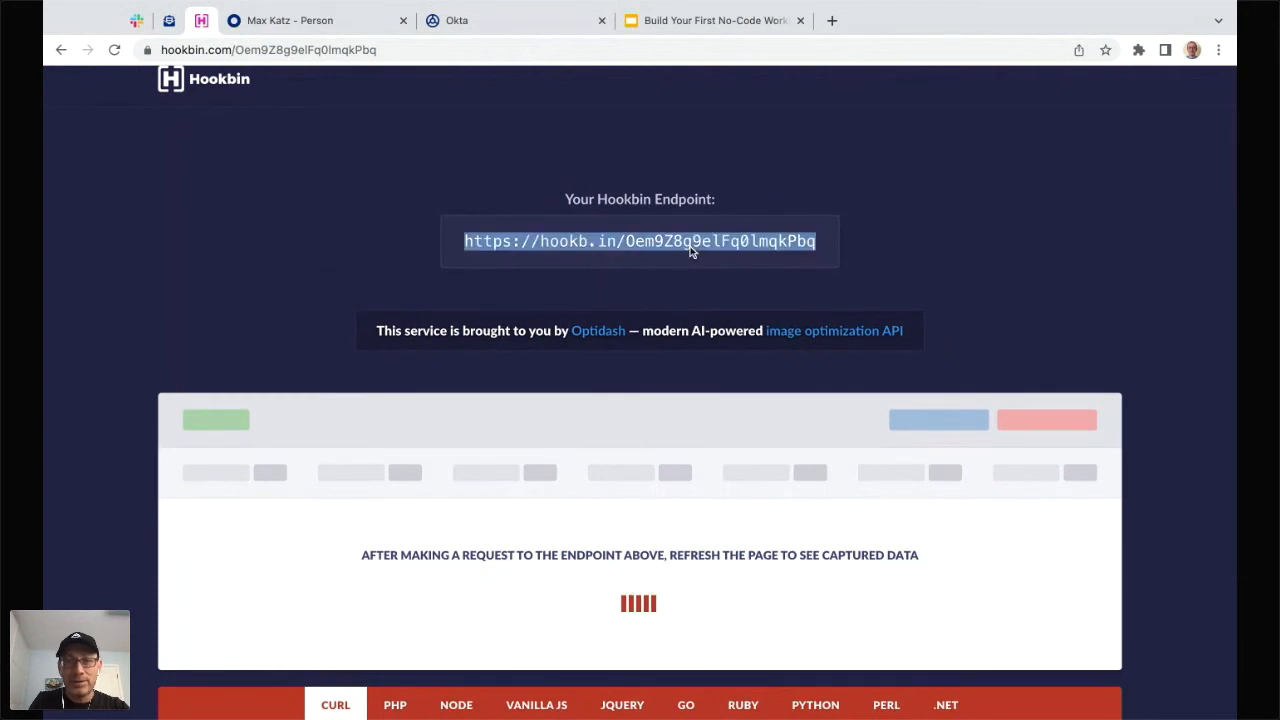
click(366, 29)
click(453, 24)
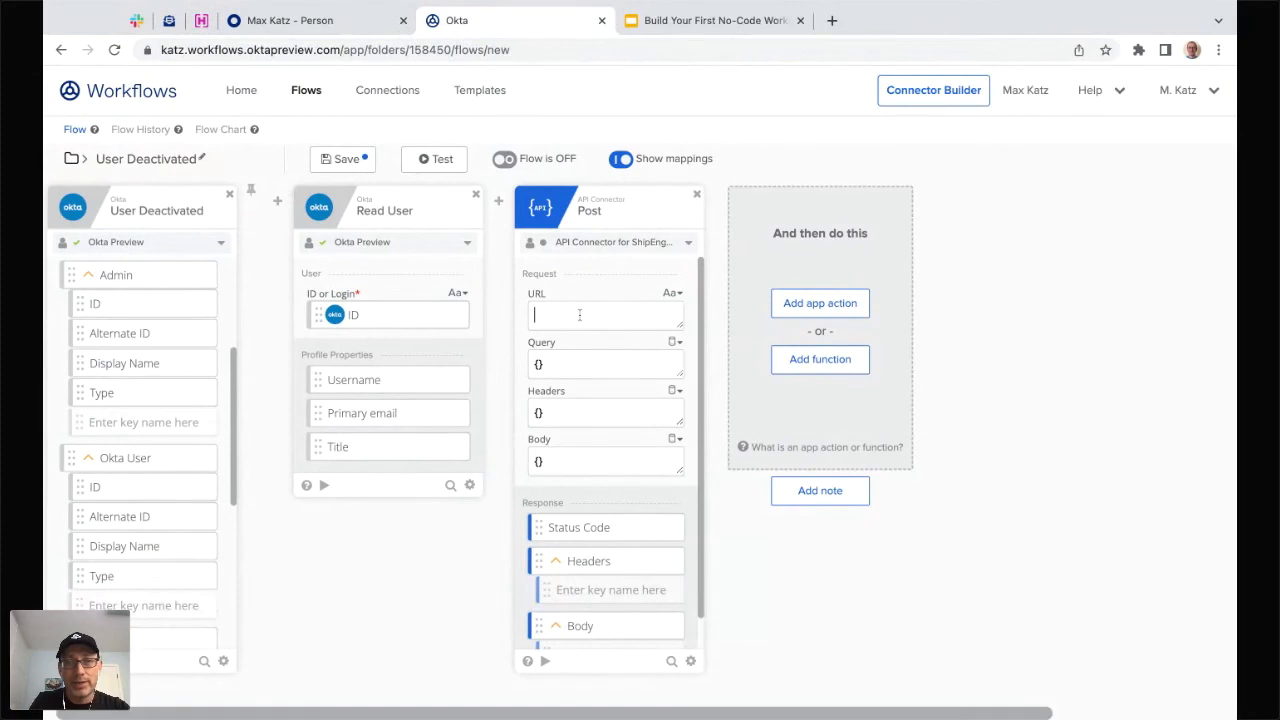
- Paste the Hookbin endpoint URL into the Post card's URL field
key(ctrl+v)
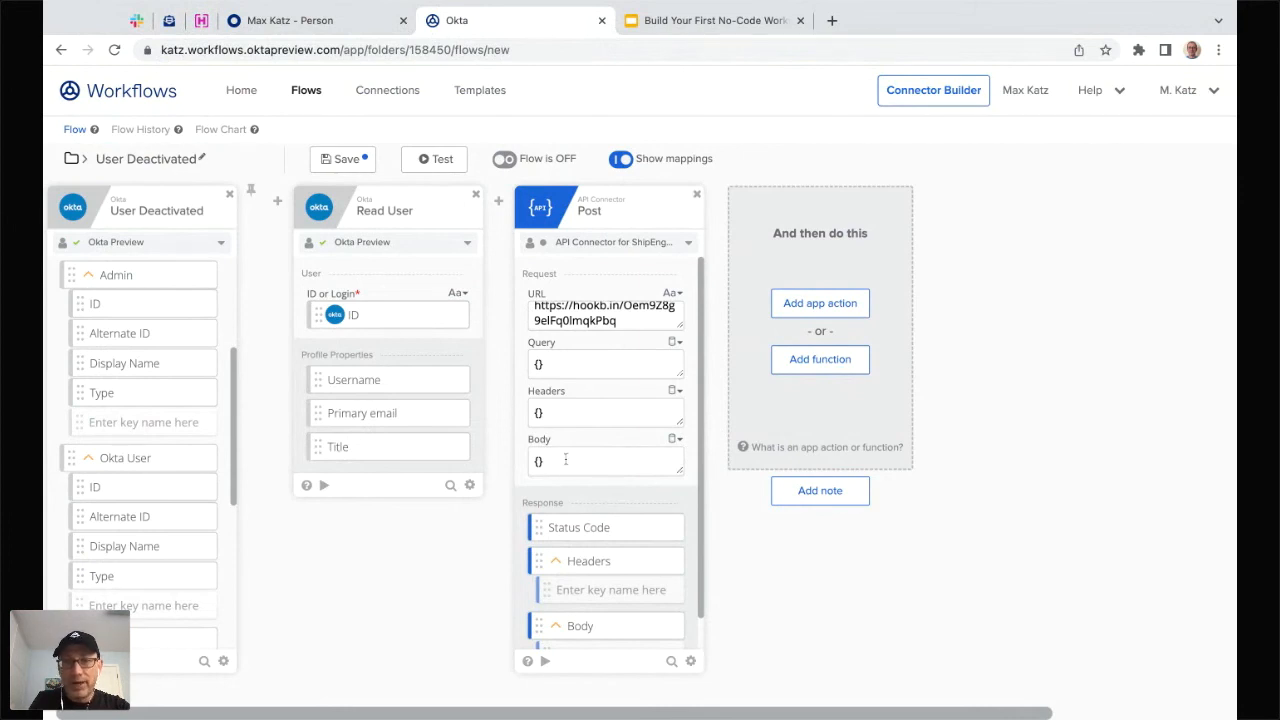
- Insert a Construct (Object) function before the Post card, found by searching 'cons'
mouse_move(498, 208)
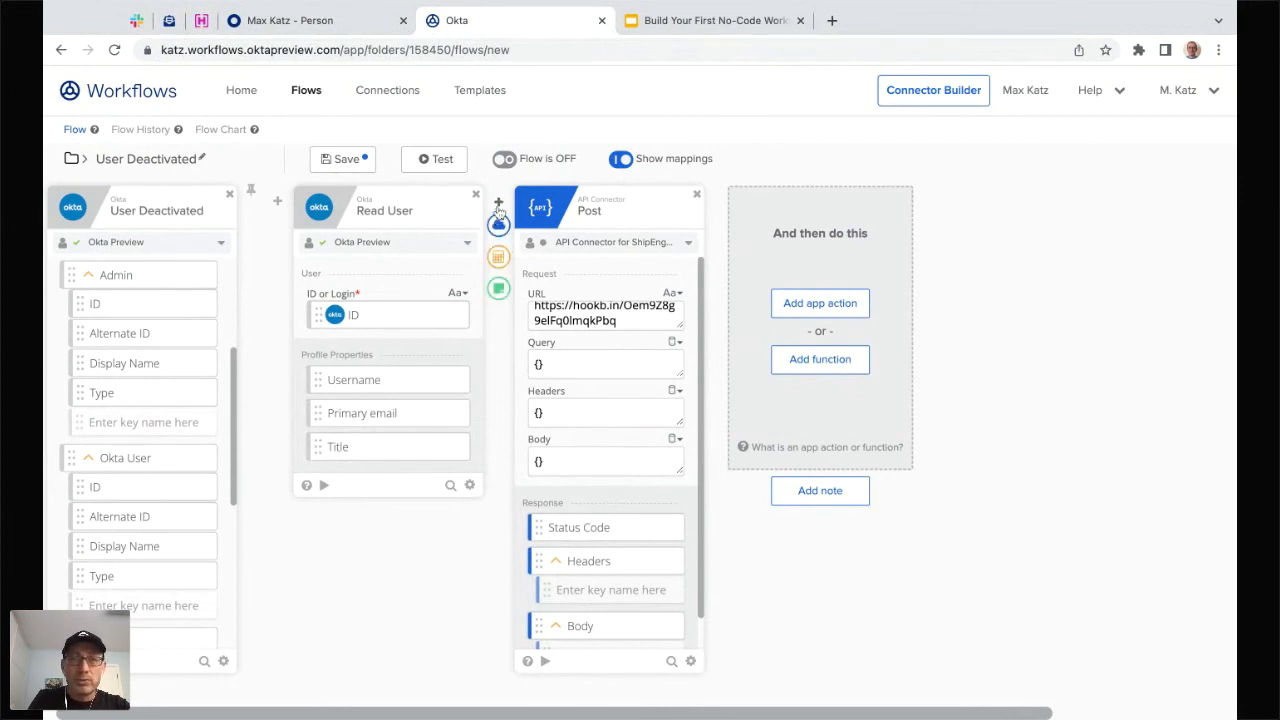
click(498, 257)
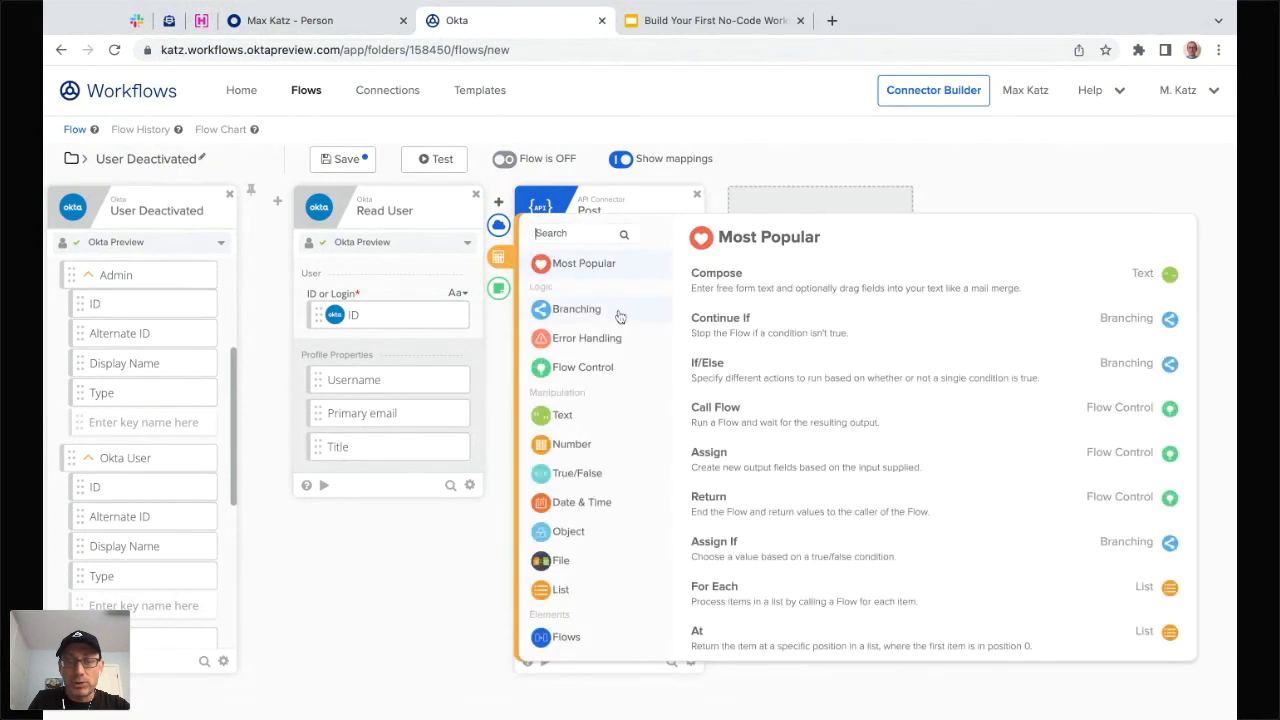
text(cons)
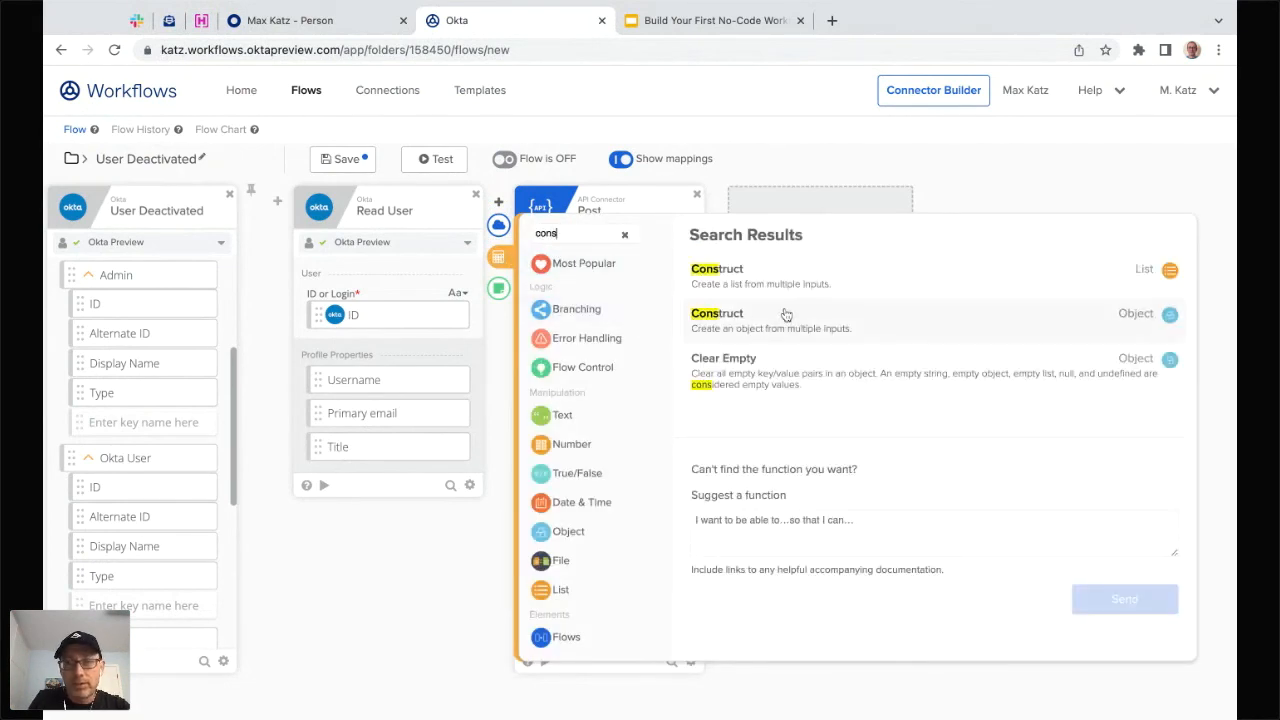
click(790, 316)
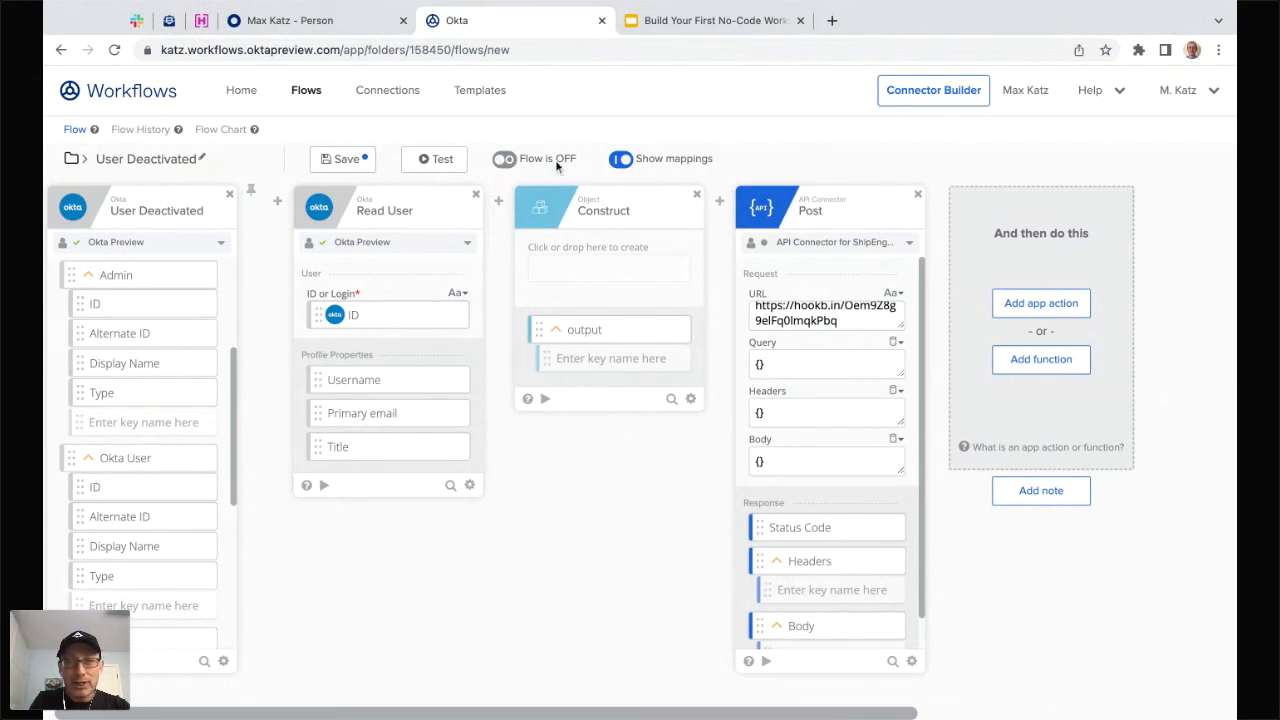
- Add Construct fields Username, Email and Title mapped from Read User's matching outputs
click(559, 246)
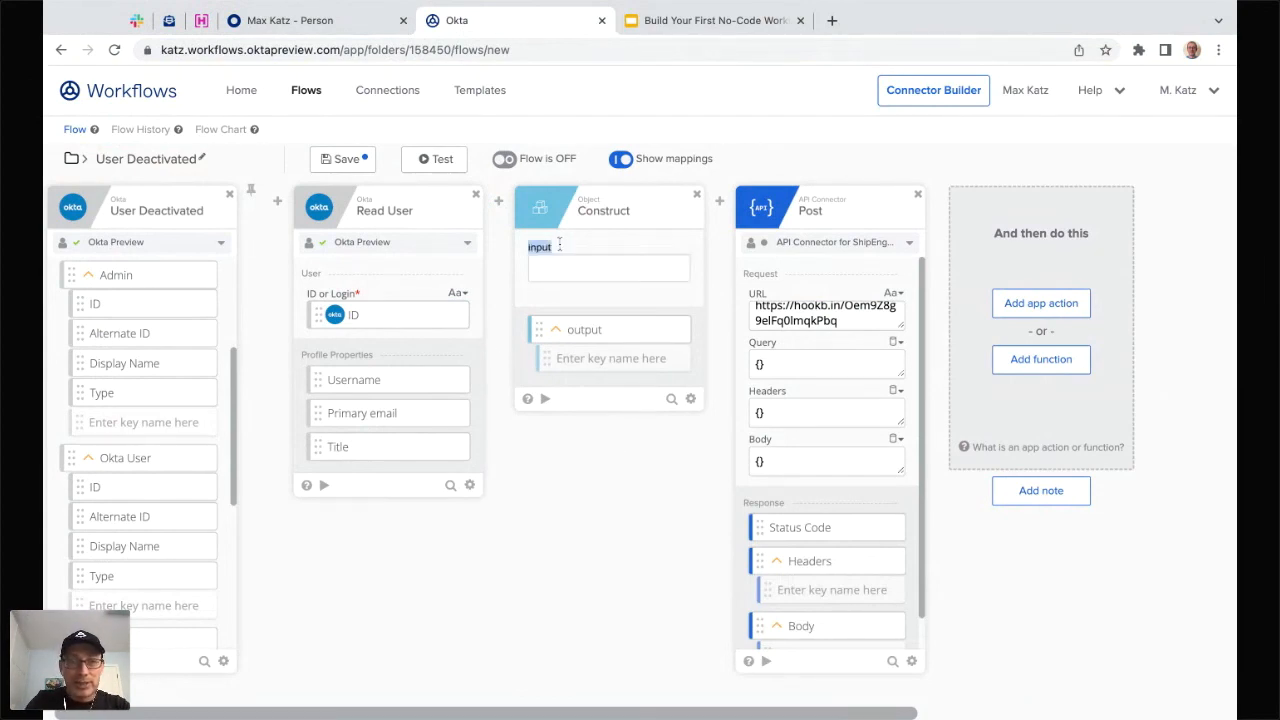
text(Username)
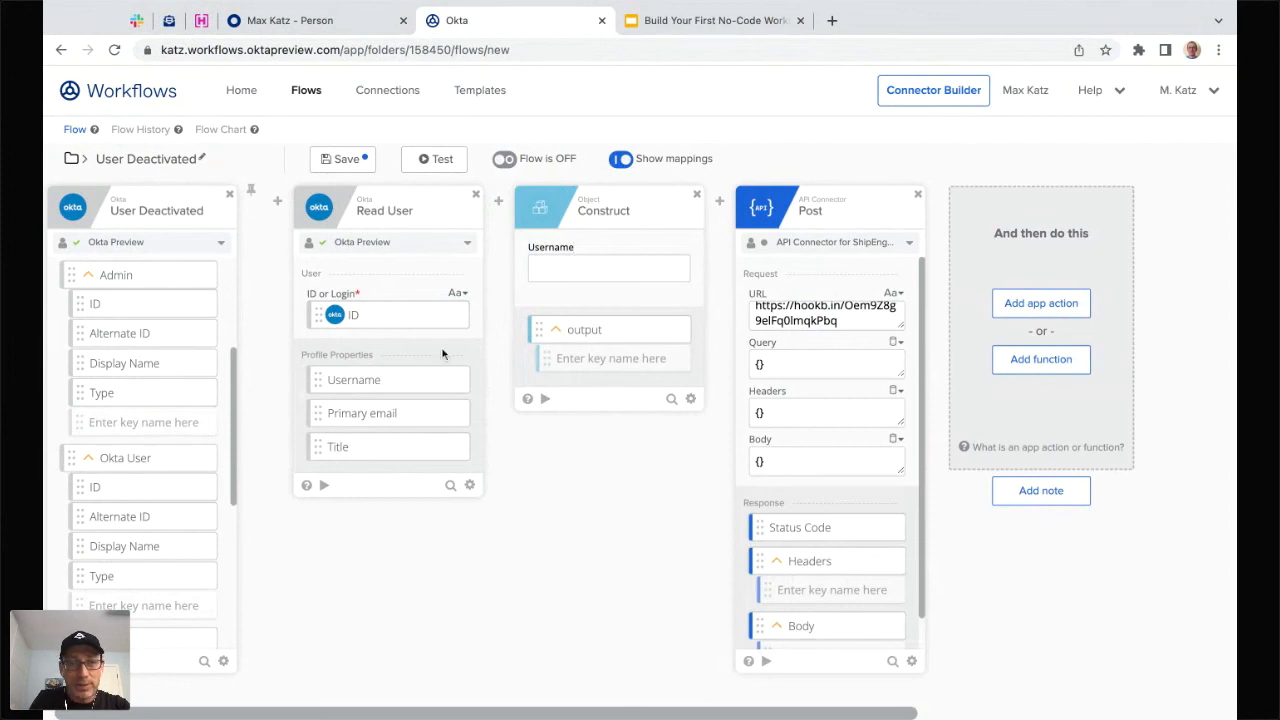
drag(379, 388, 580, 278)
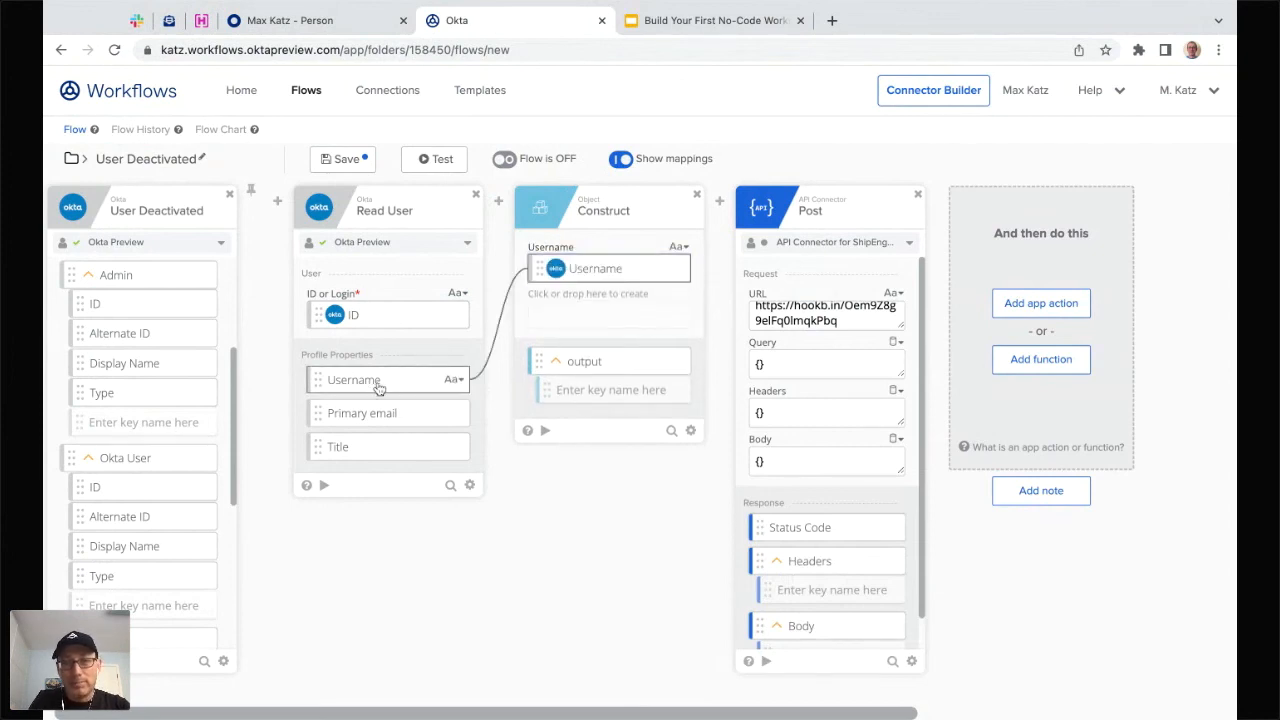
click(566, 300)
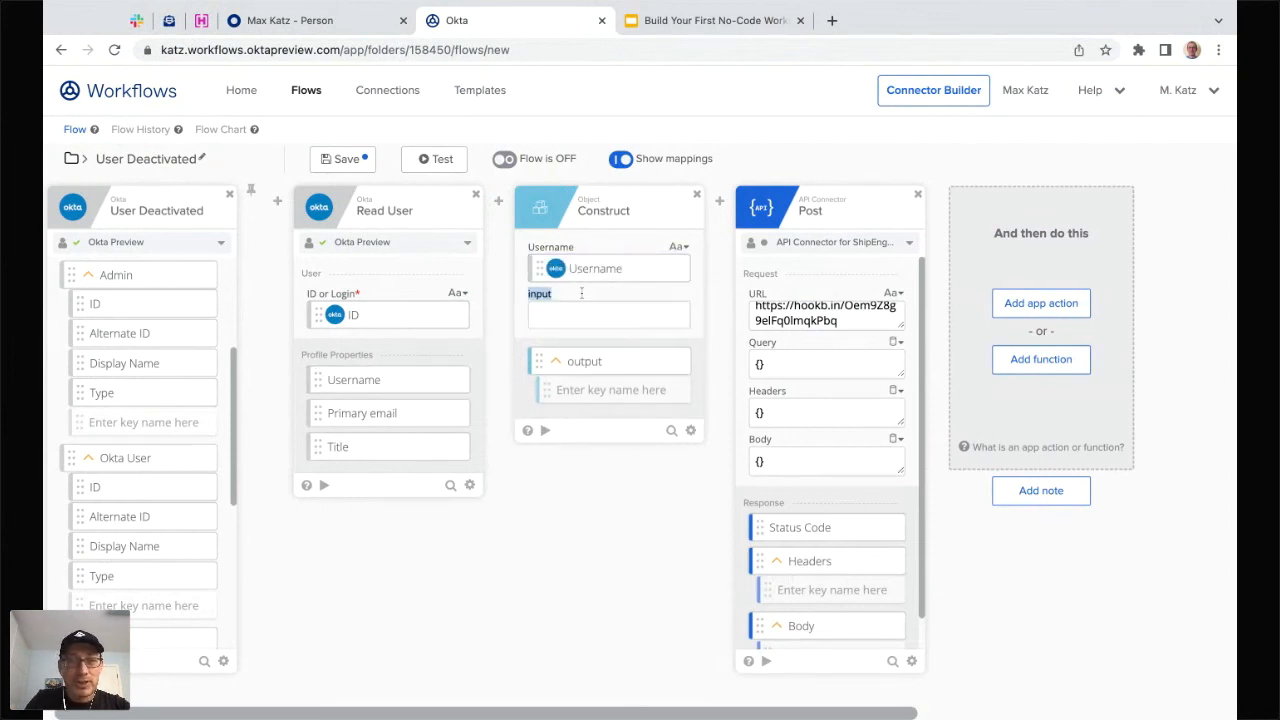
text(Email)
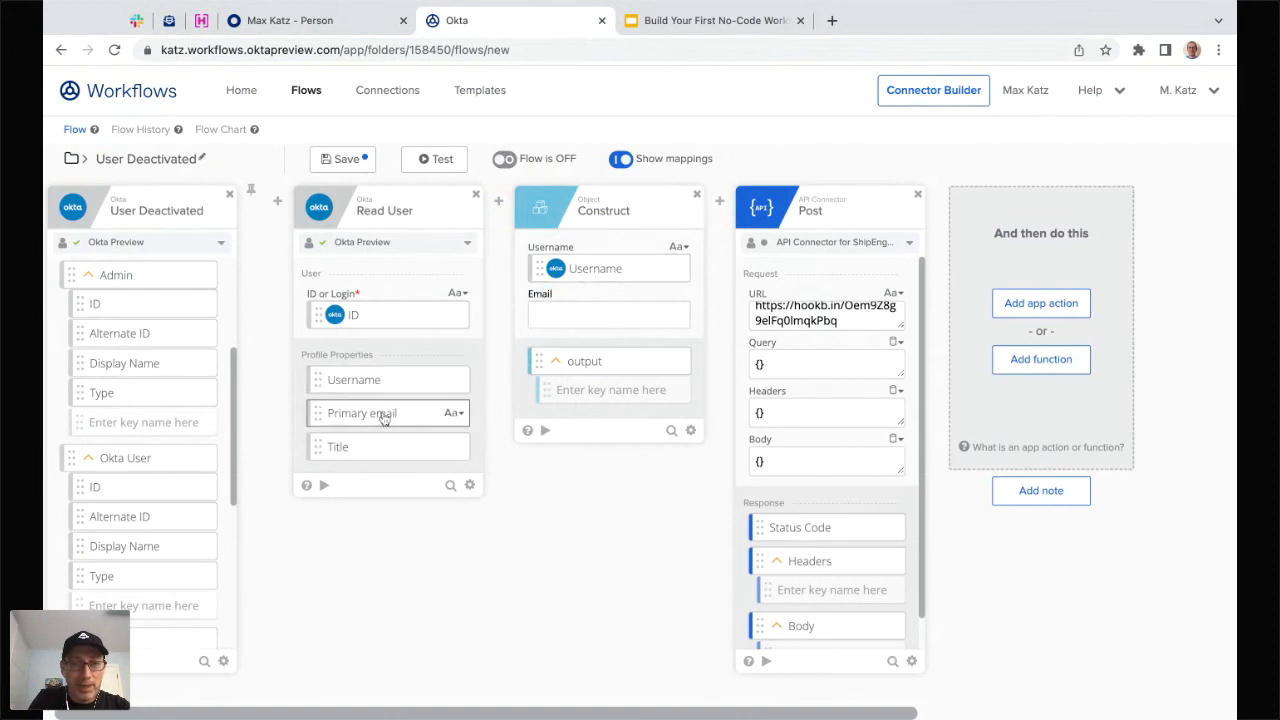
drag(383, 419, 600, 315)
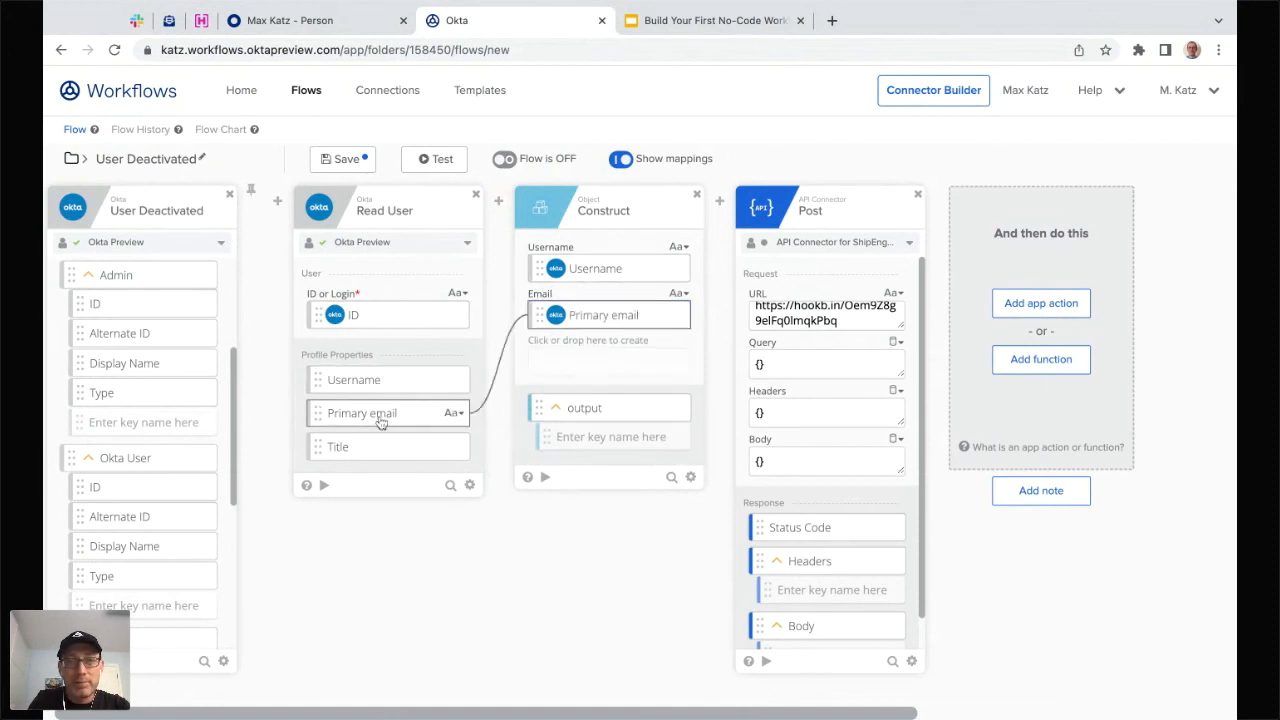
click(571, 341)
text(Titl)
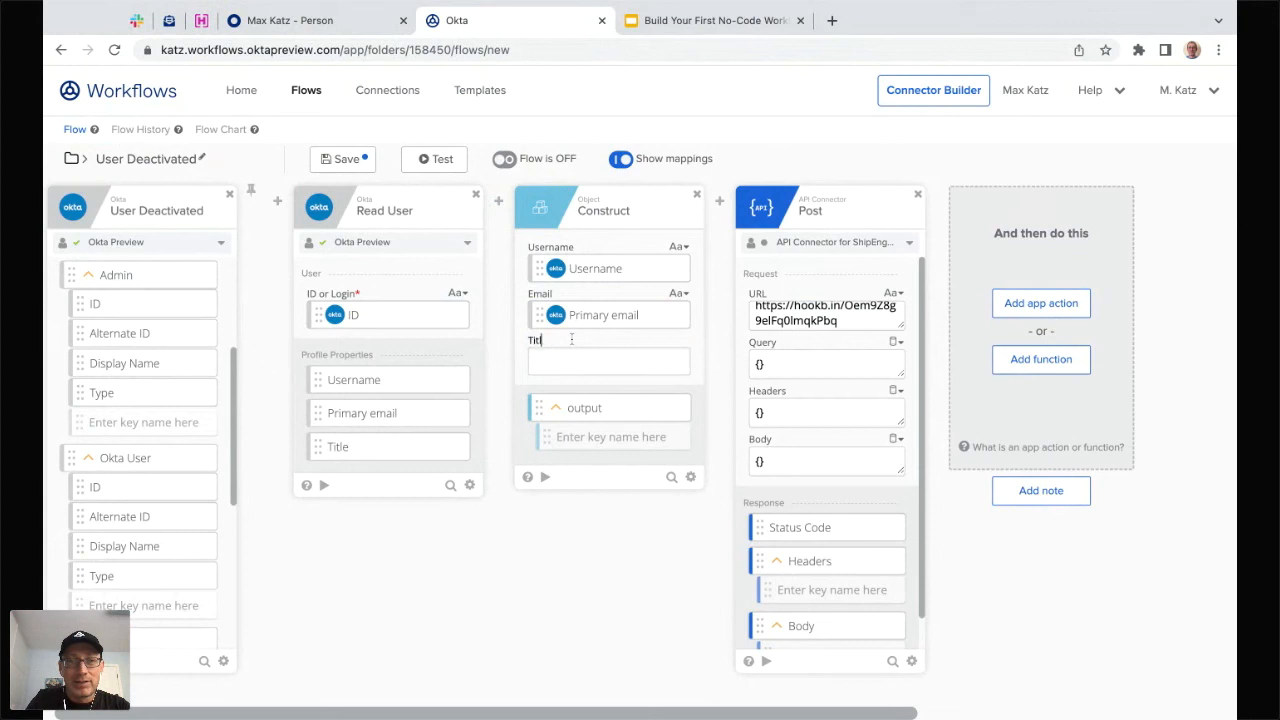
text(e)
key(Return)
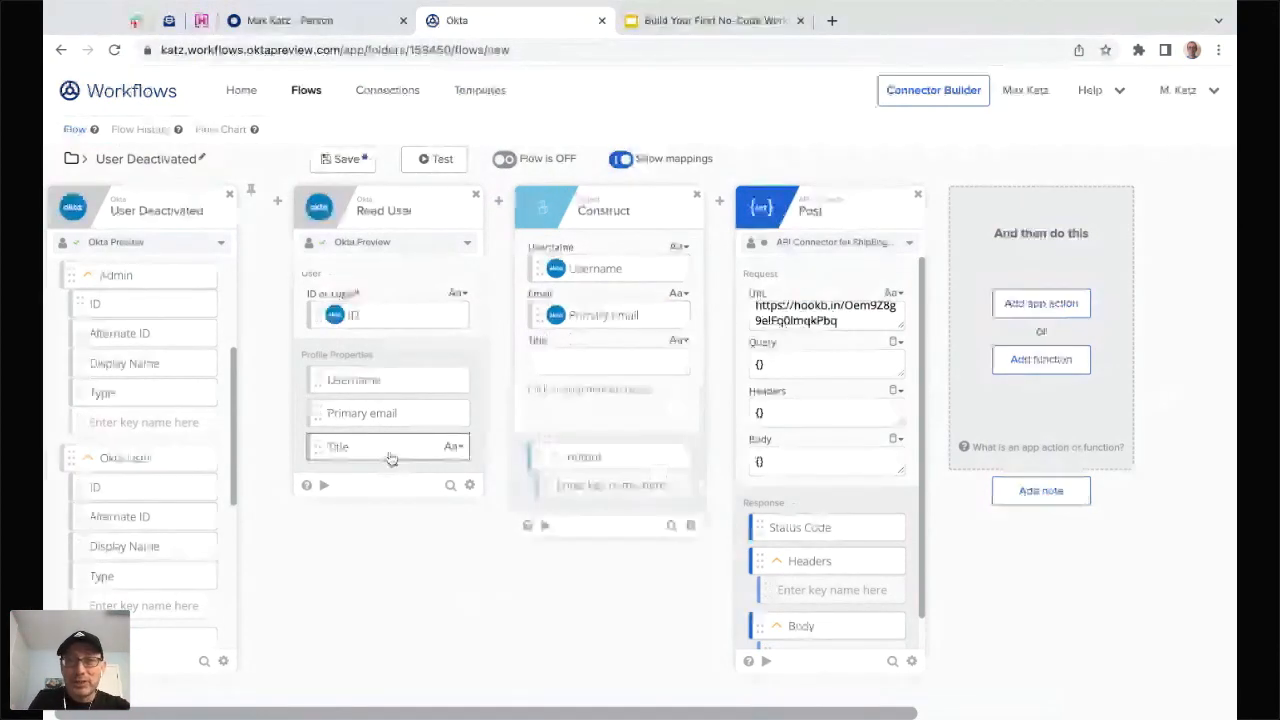
drag(390, 458, 600, 362)
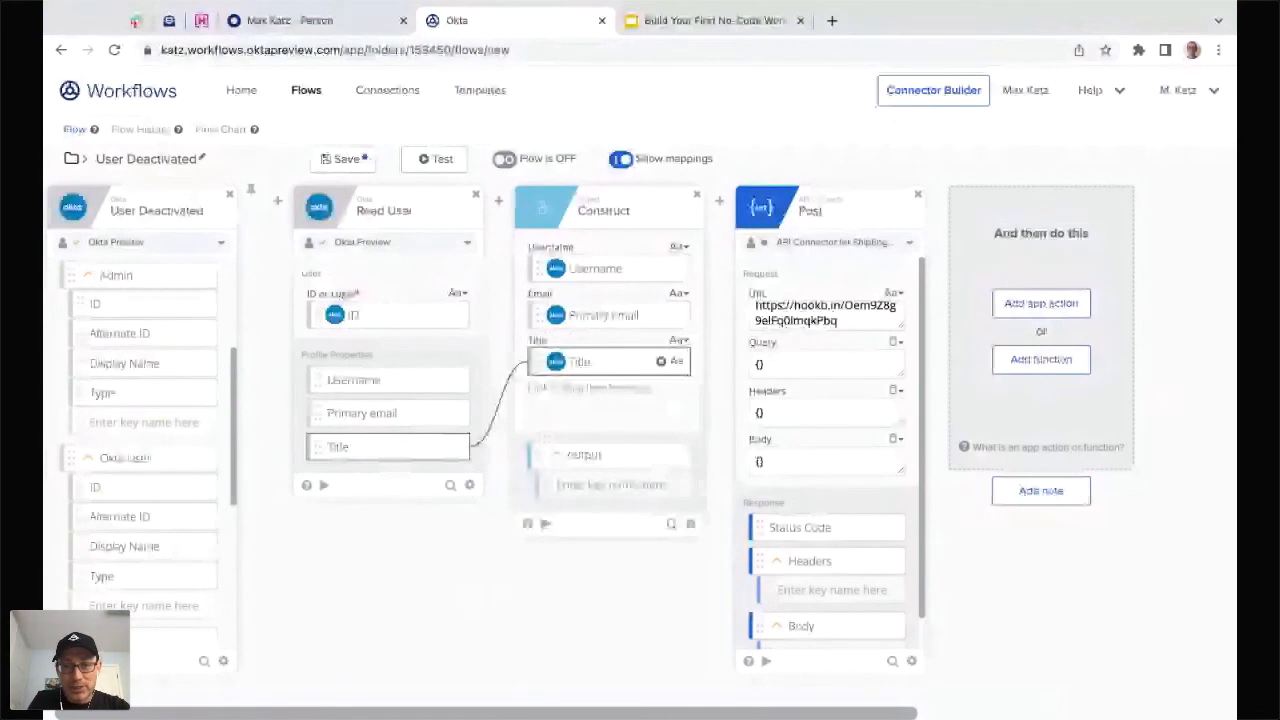
click(545, 523)
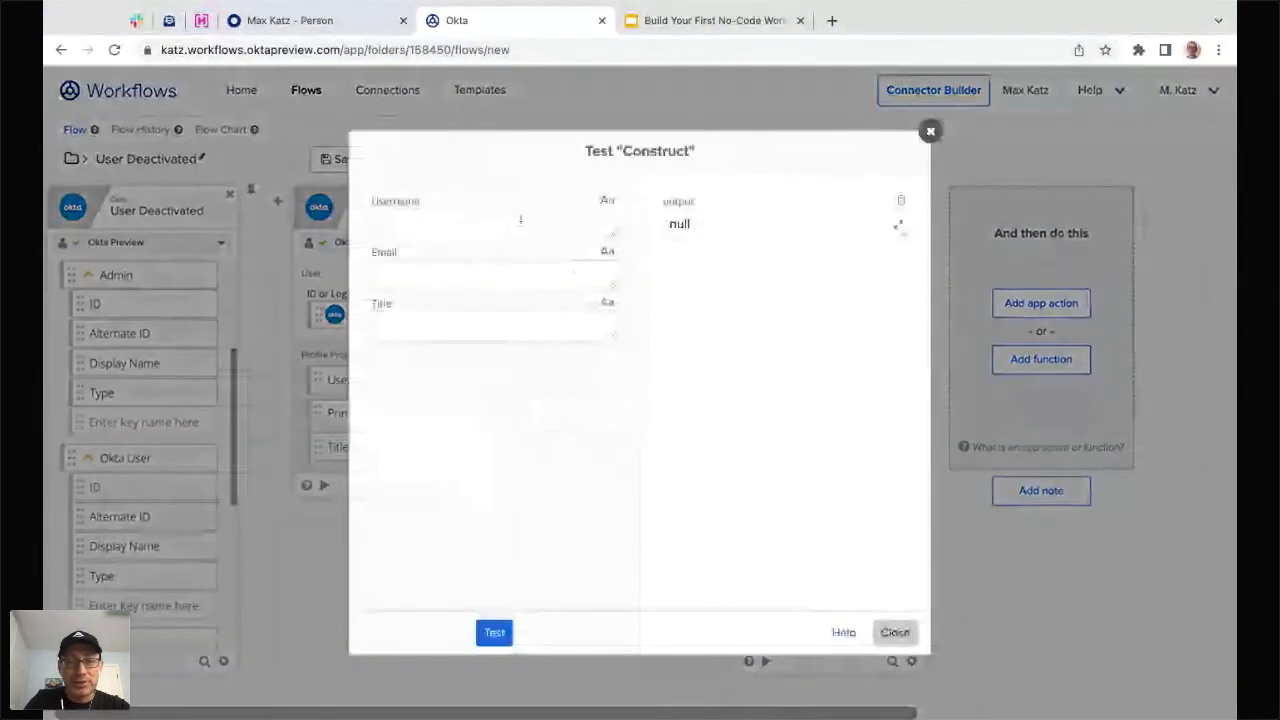
click(520, 220)
- Test the Construct step with Username 12345, a sample email and Title 'community'
text(12345)
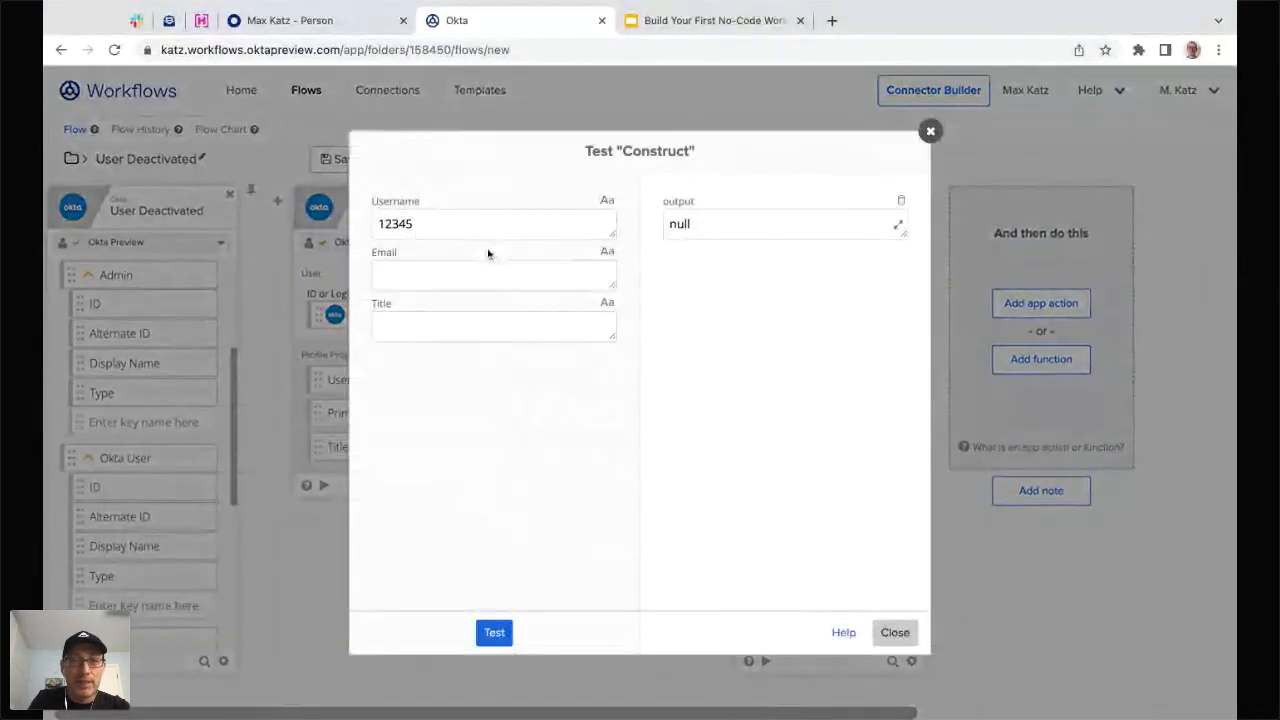
click(481, 272)
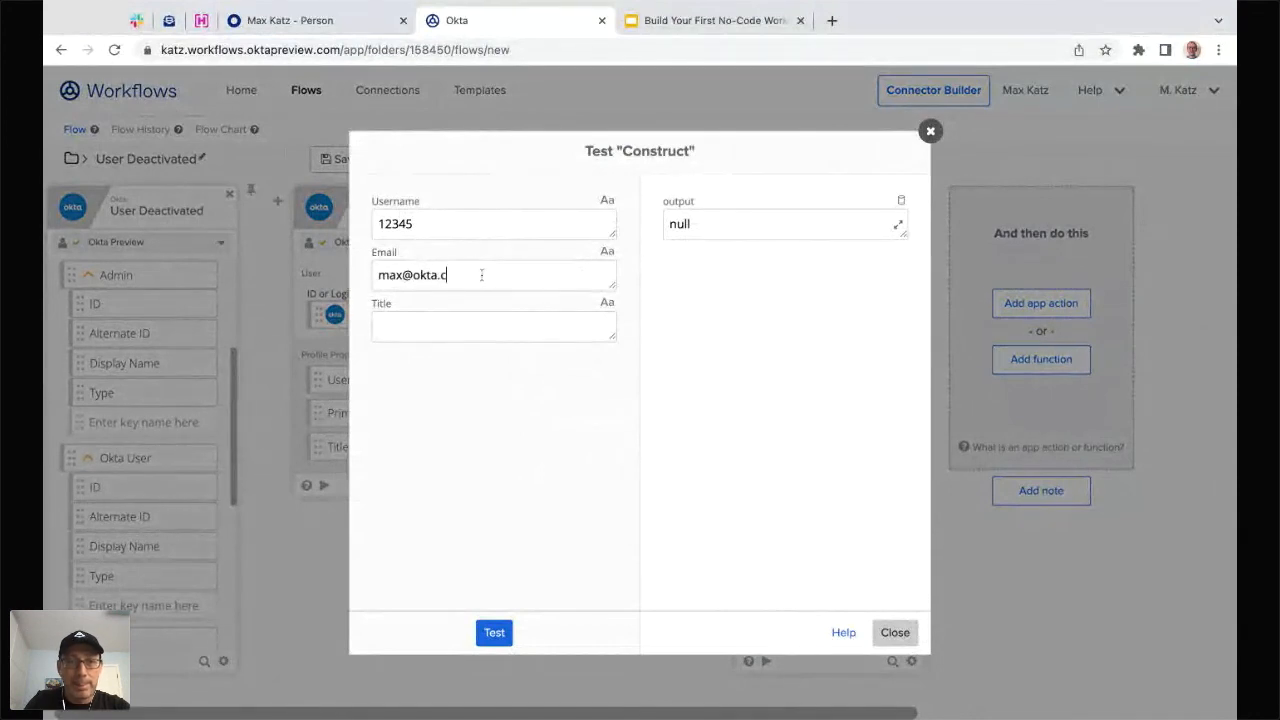
click(467, 320)
text(co)
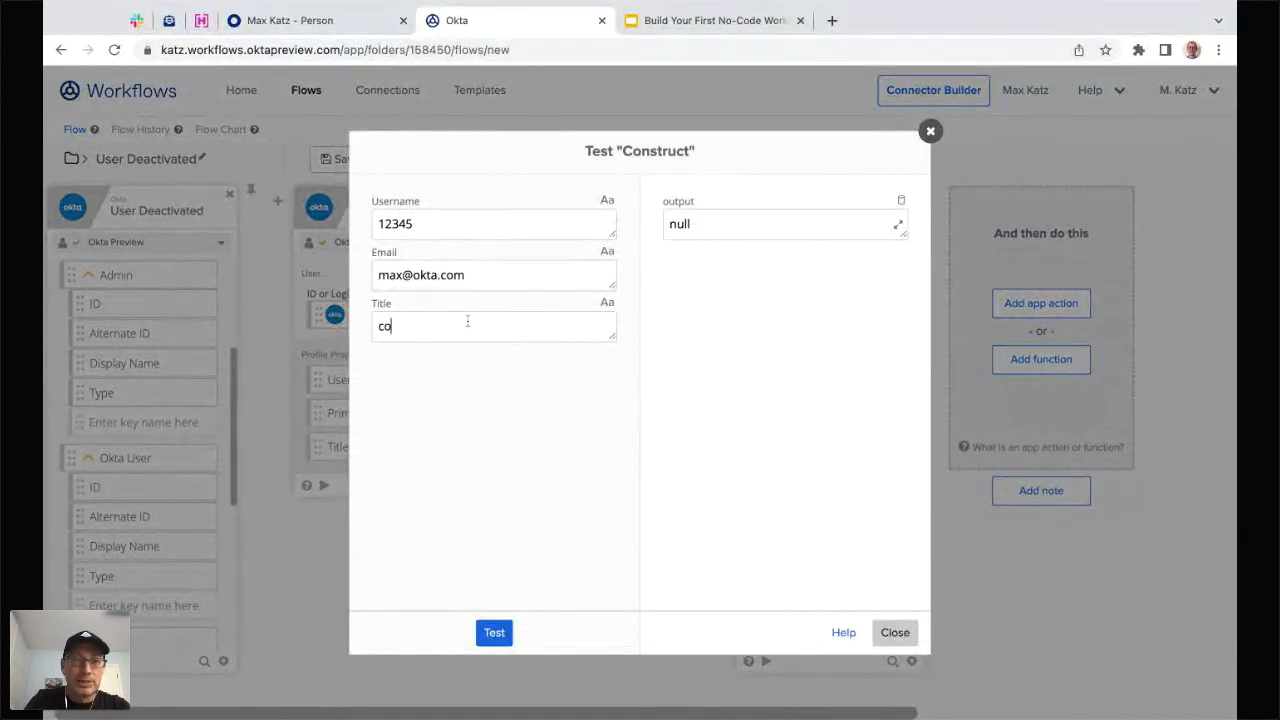
text(mmu)
key(BackSpace)
key(BackSpace)
key(BackSpace)
key(BackSpace)
key(BackSpace)
text(co)
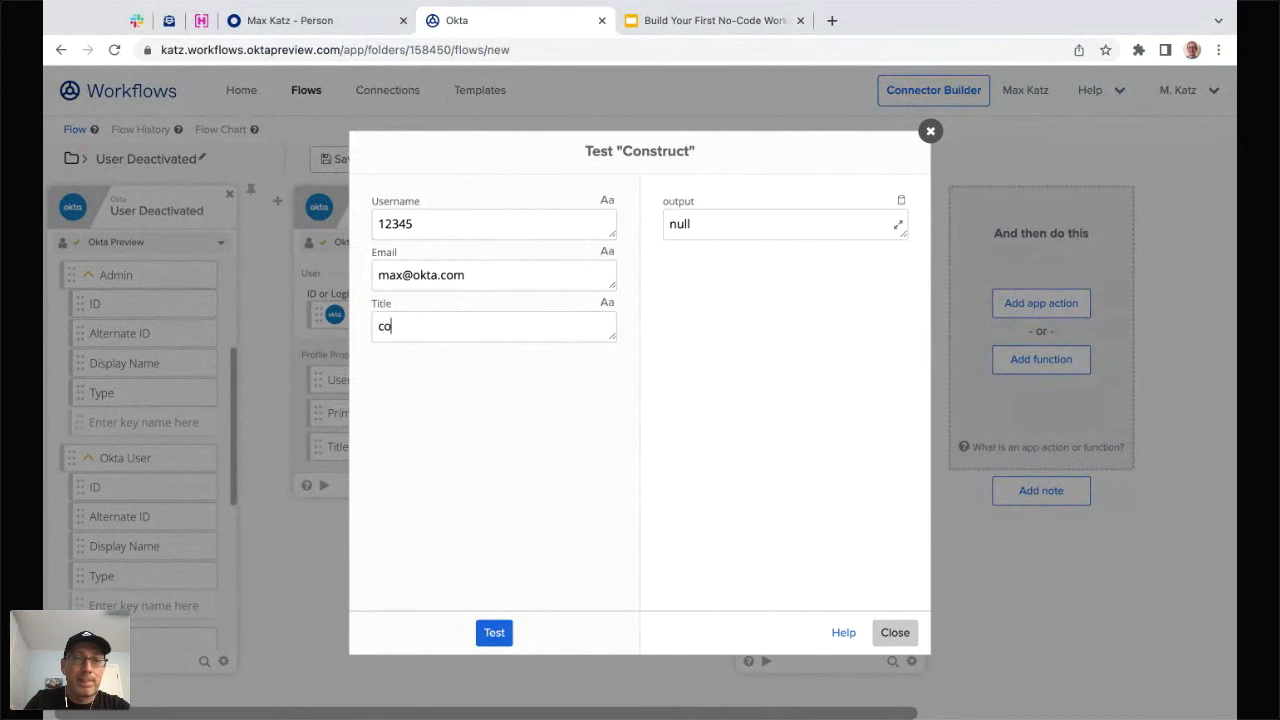
text(mmunity)
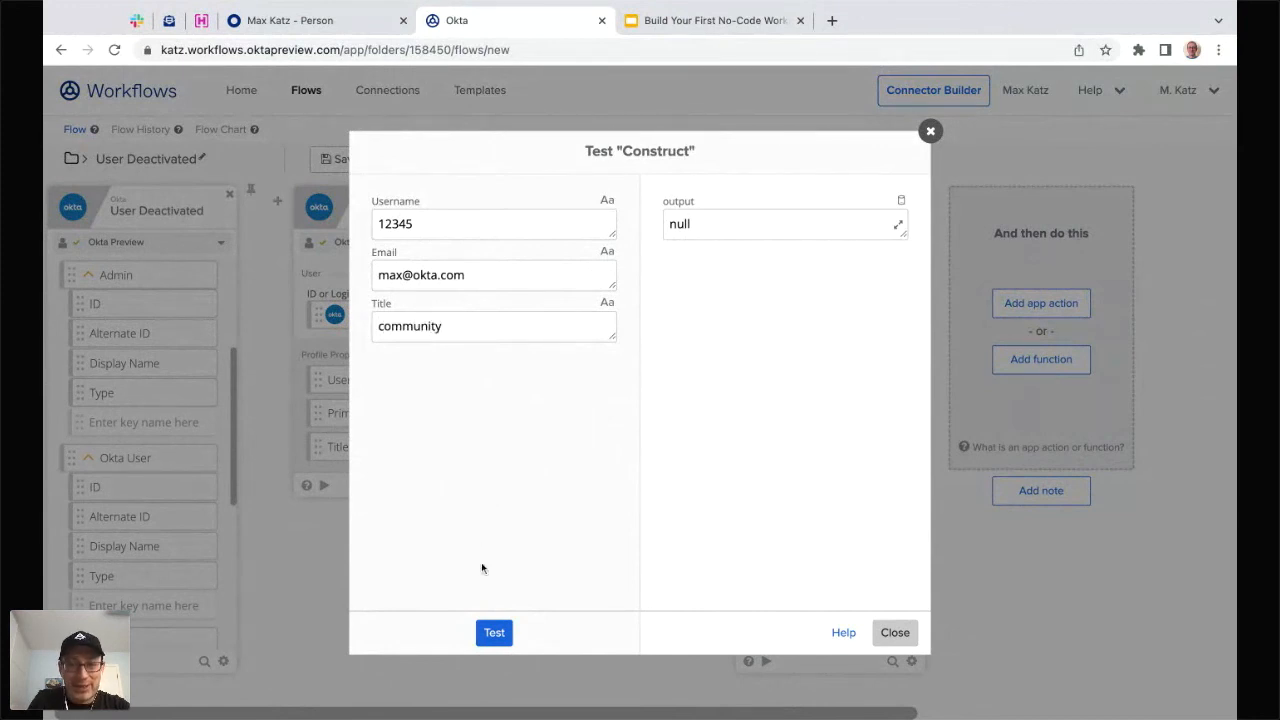
click(494, 632)
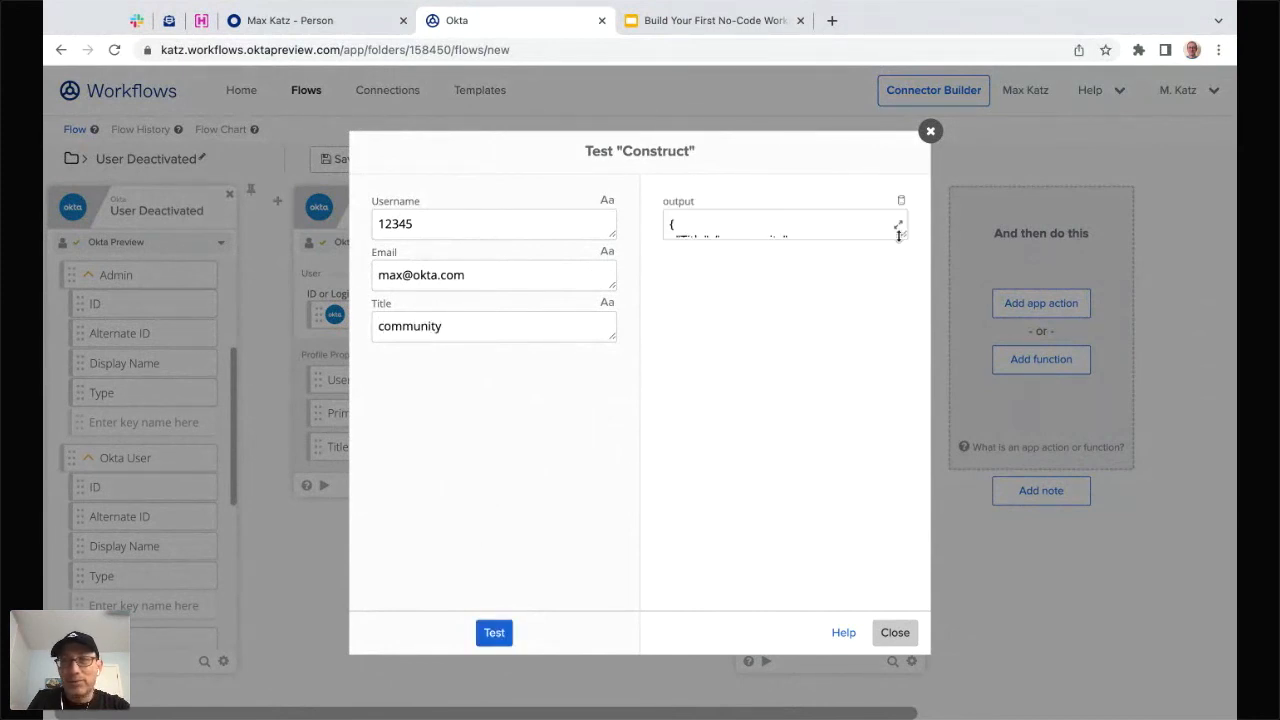
drag(898, 235, 910, 338)
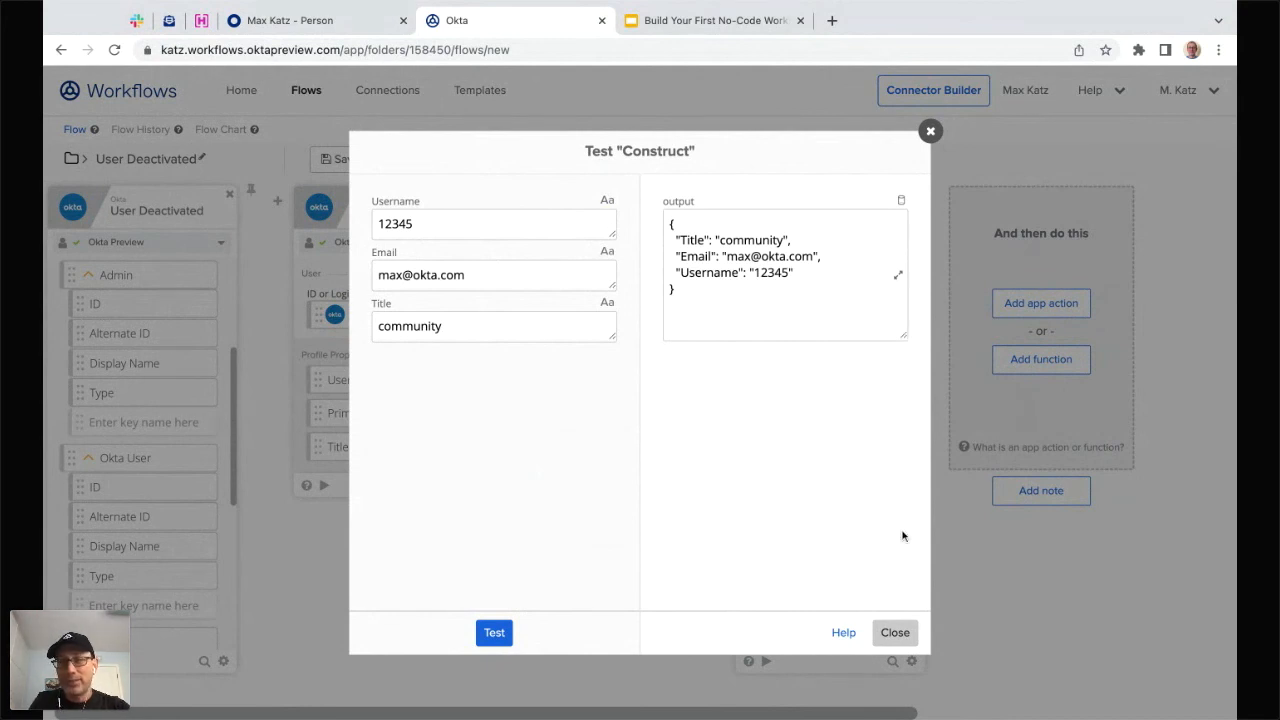
click(898, 634)
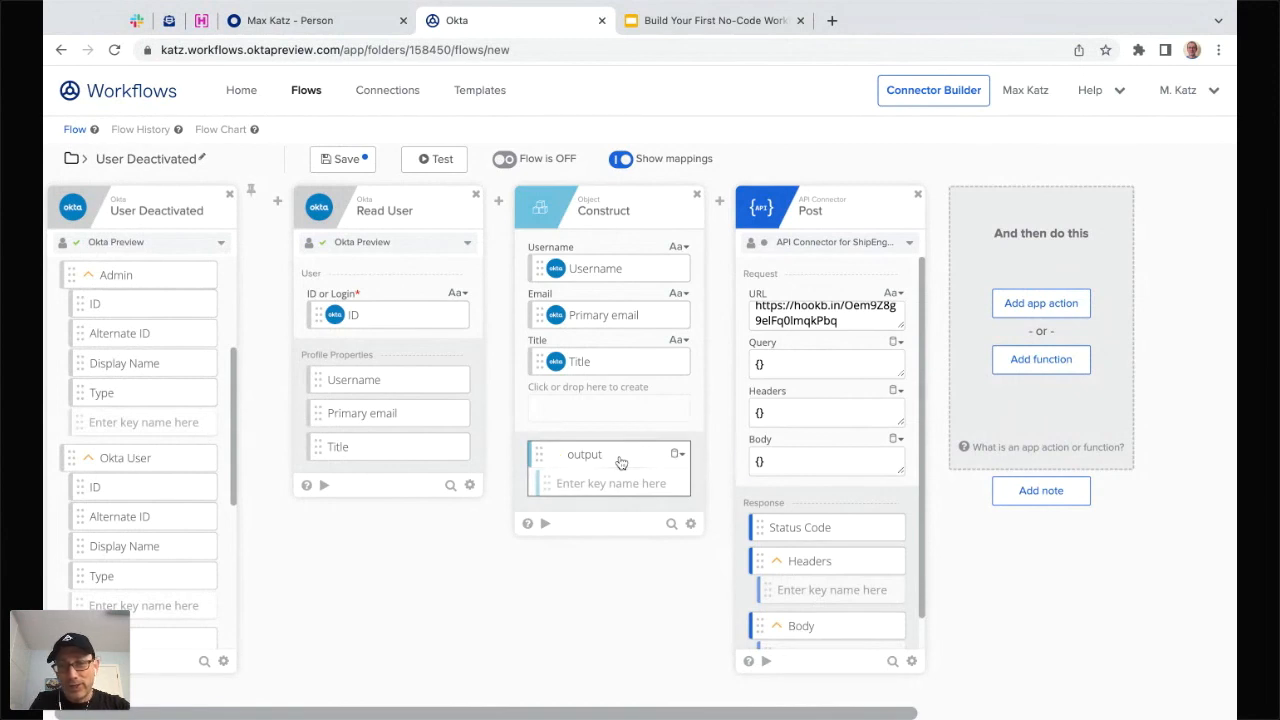
- Map the Construct output into the Post Body, then save the flow and turn it on
drag(620, 462, 826, 461)
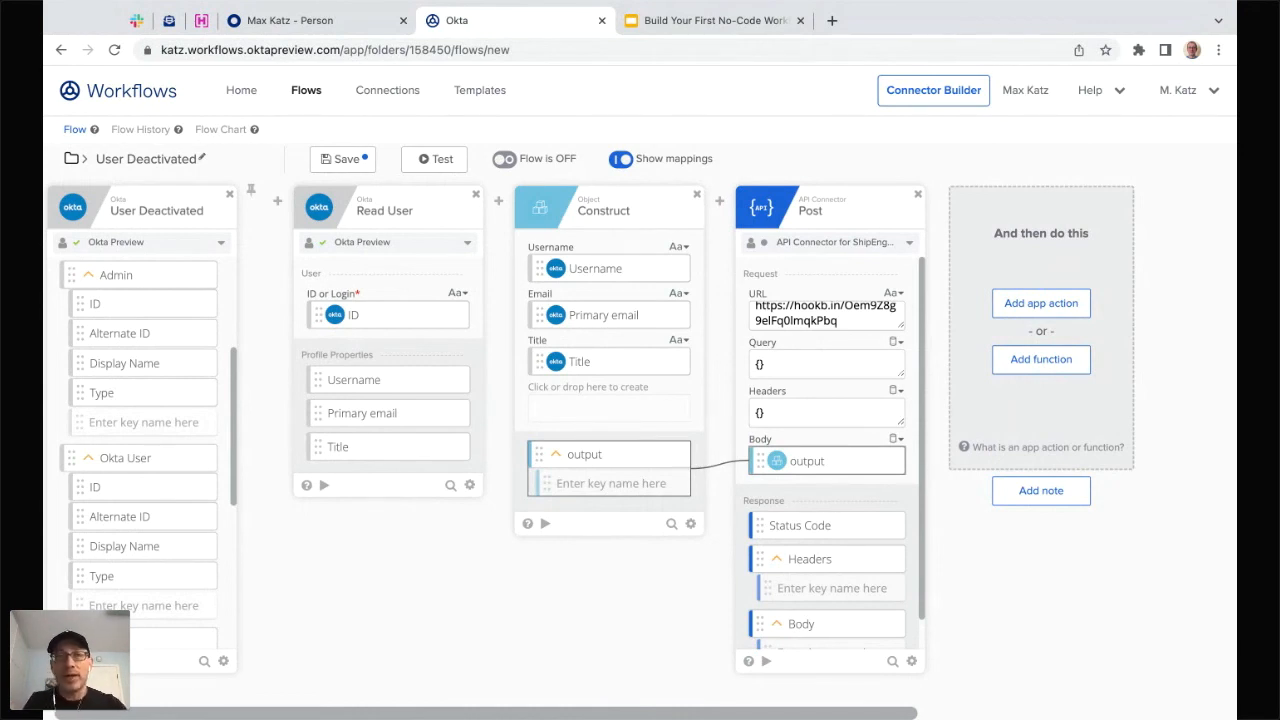
click(325, 163)
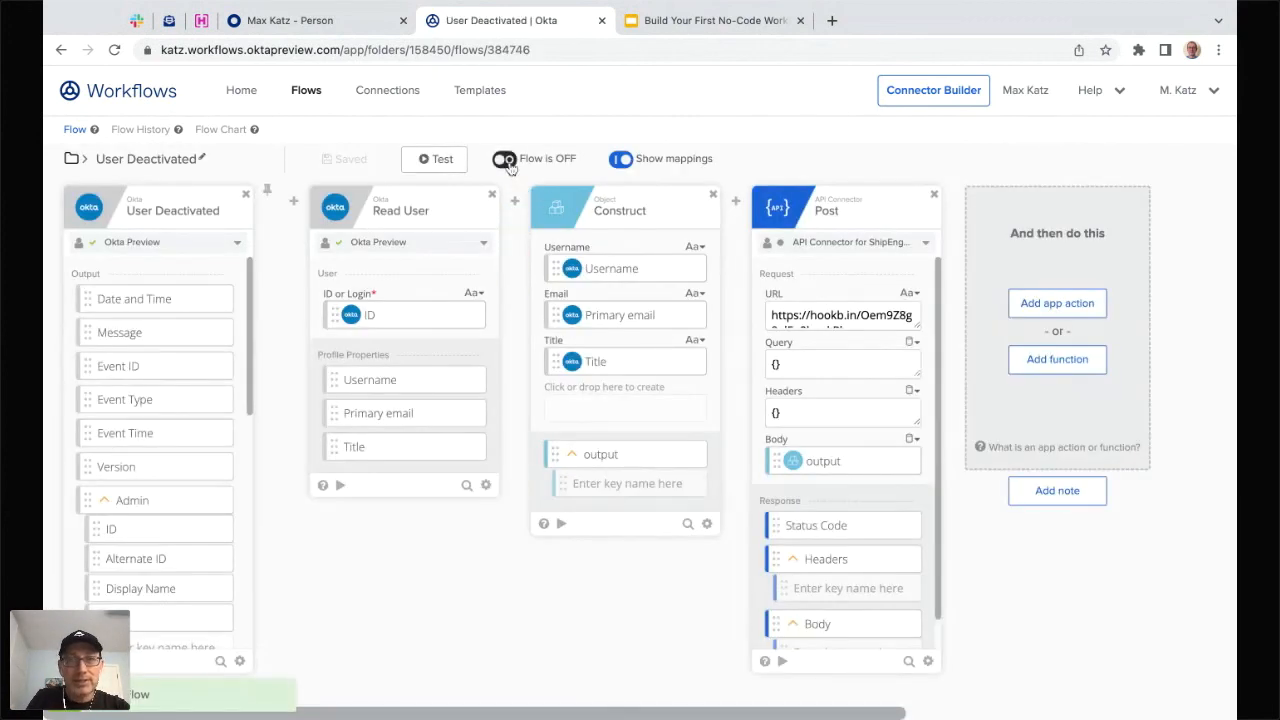
click(508, 163)
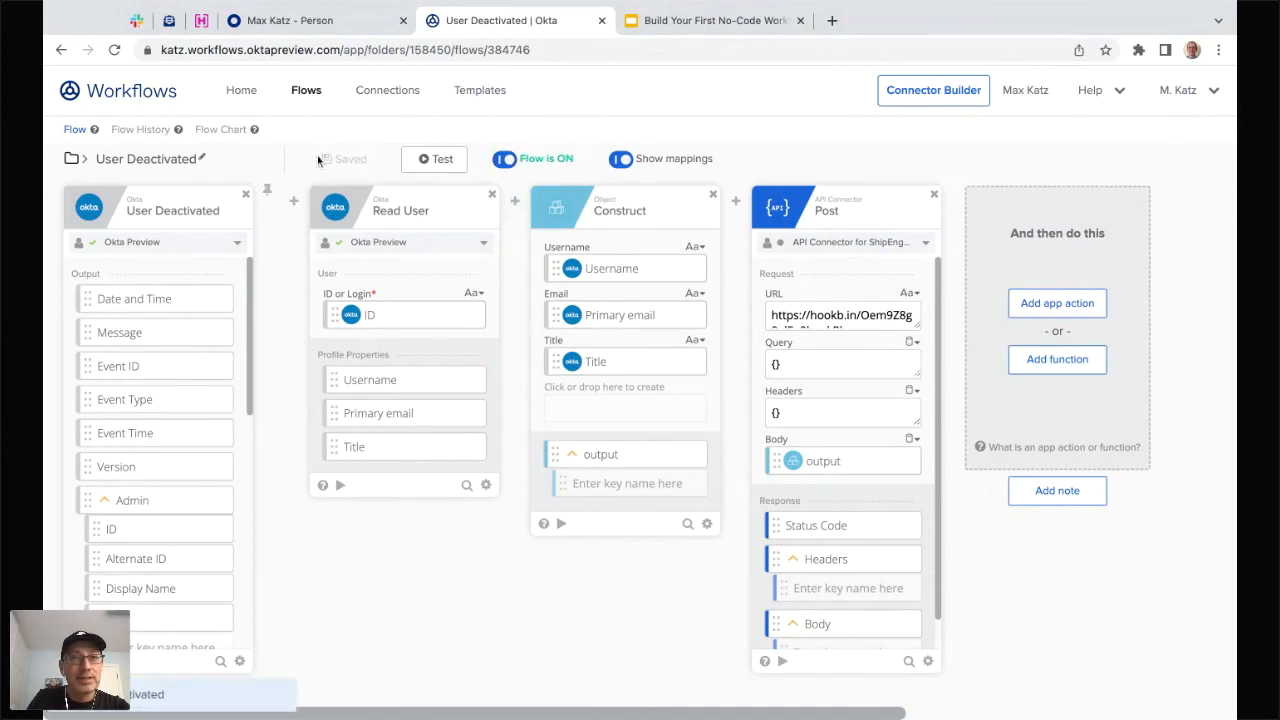
click(340, 22)
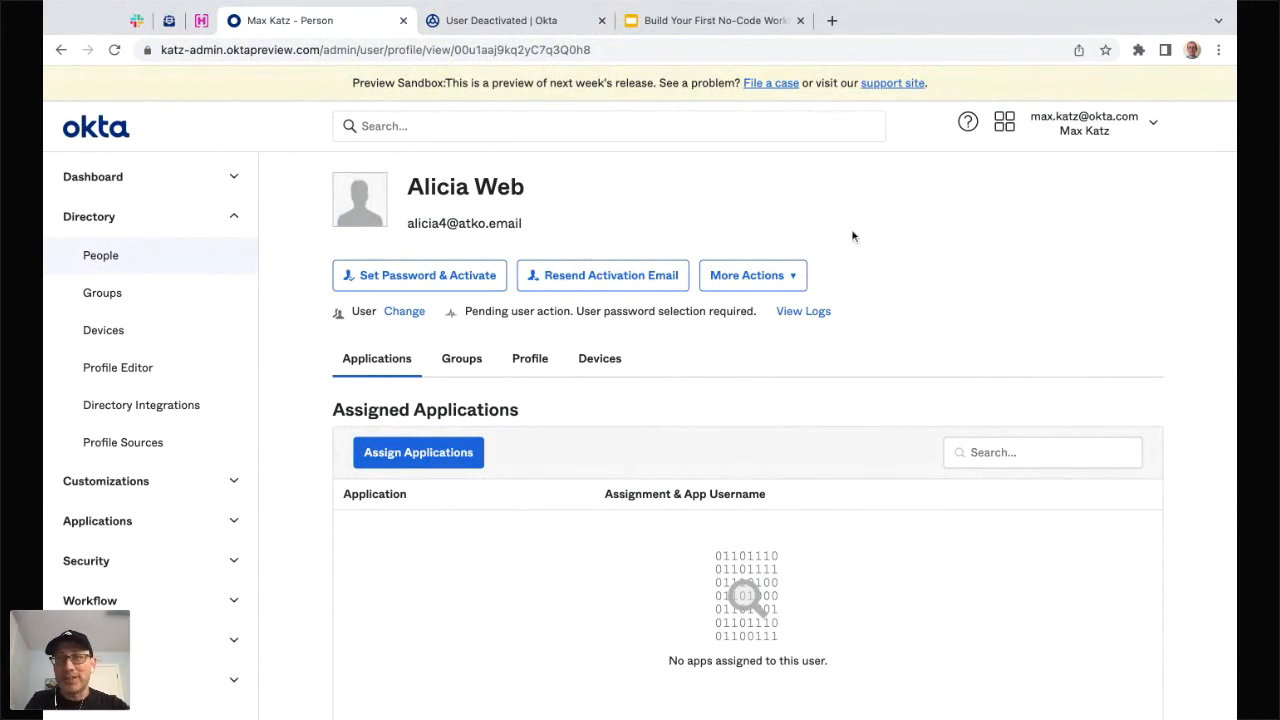
- Deactivate the user via More Actions, then open the User Deactivated flow's history
click(794, 278)
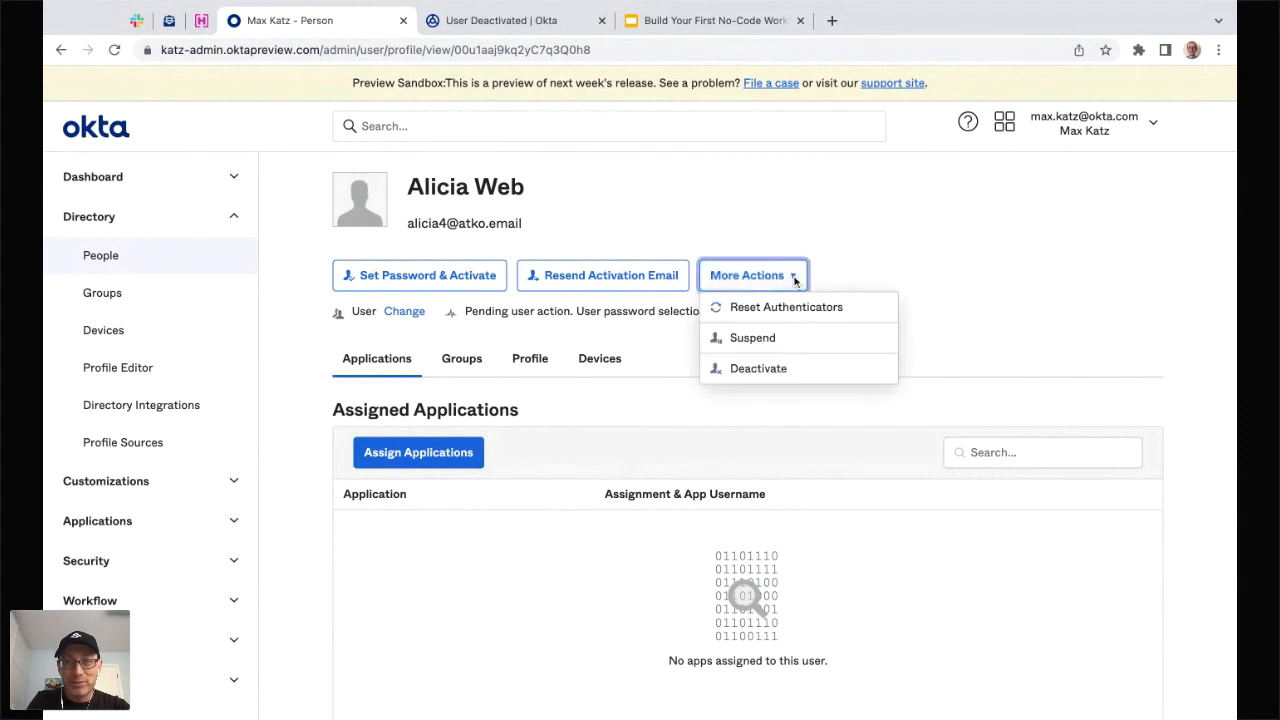
click(772, 370)
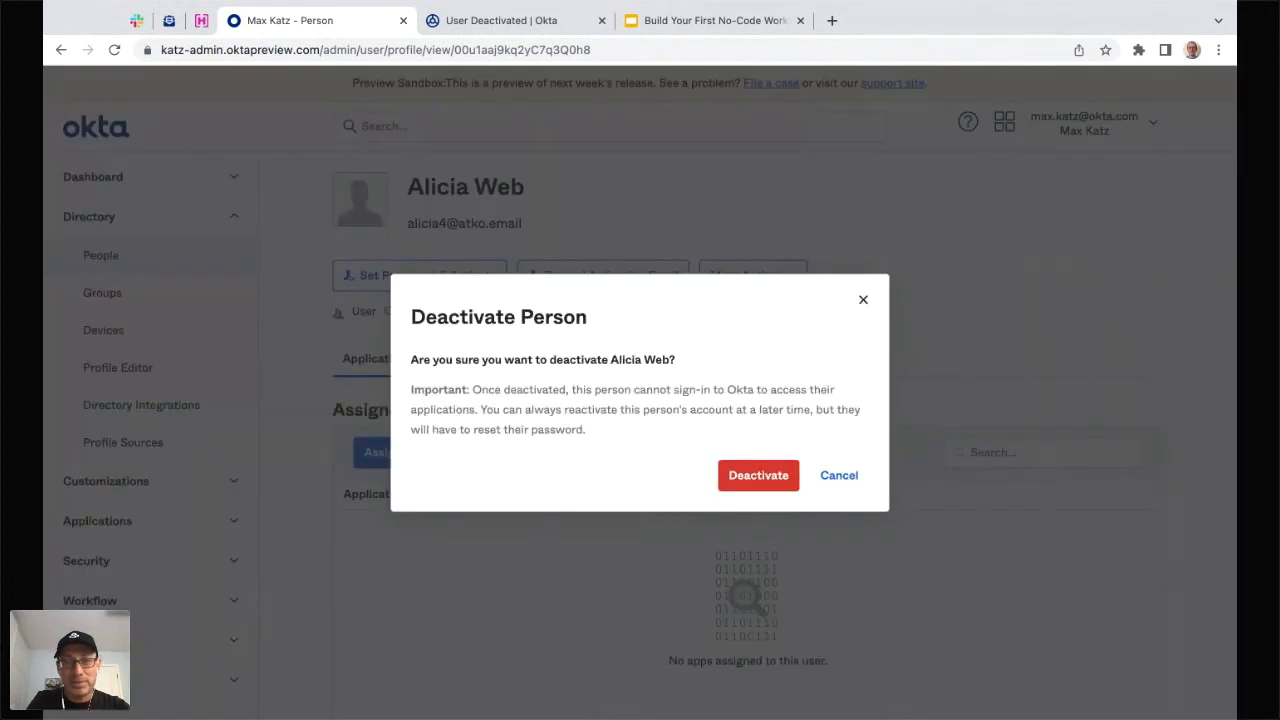
click(755, 478)
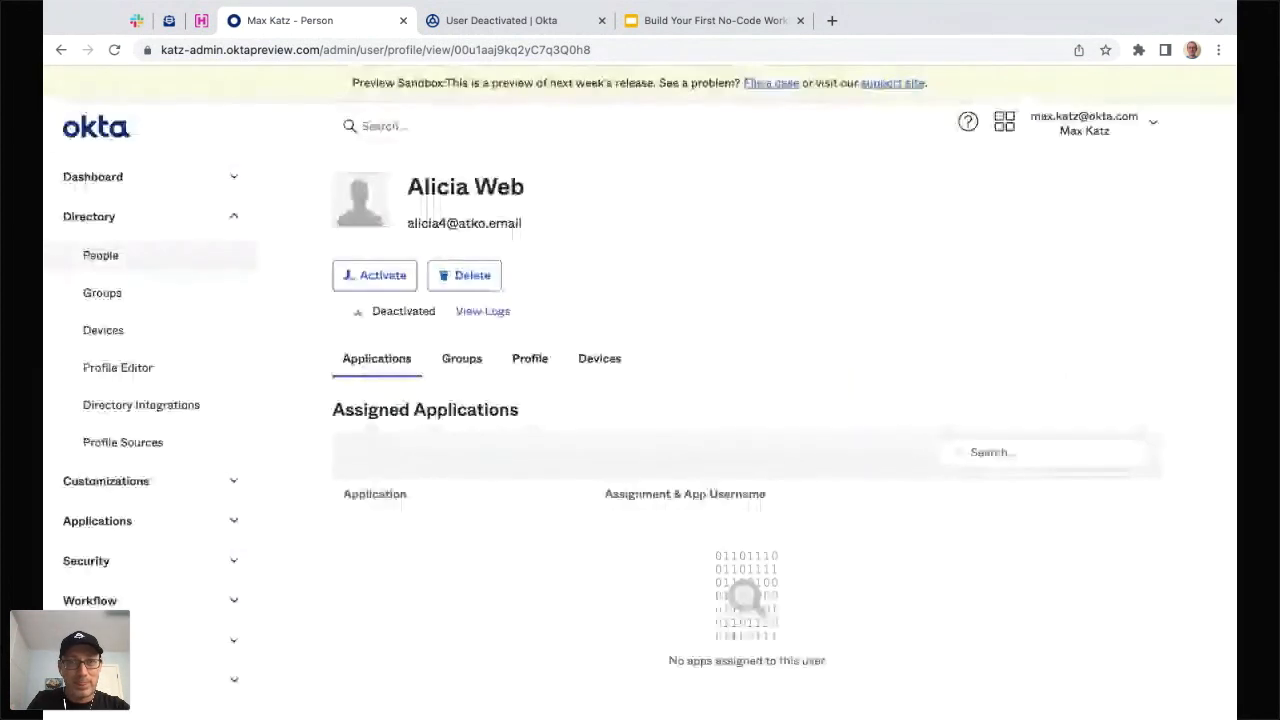
click(512, 22)
click(152, 130)
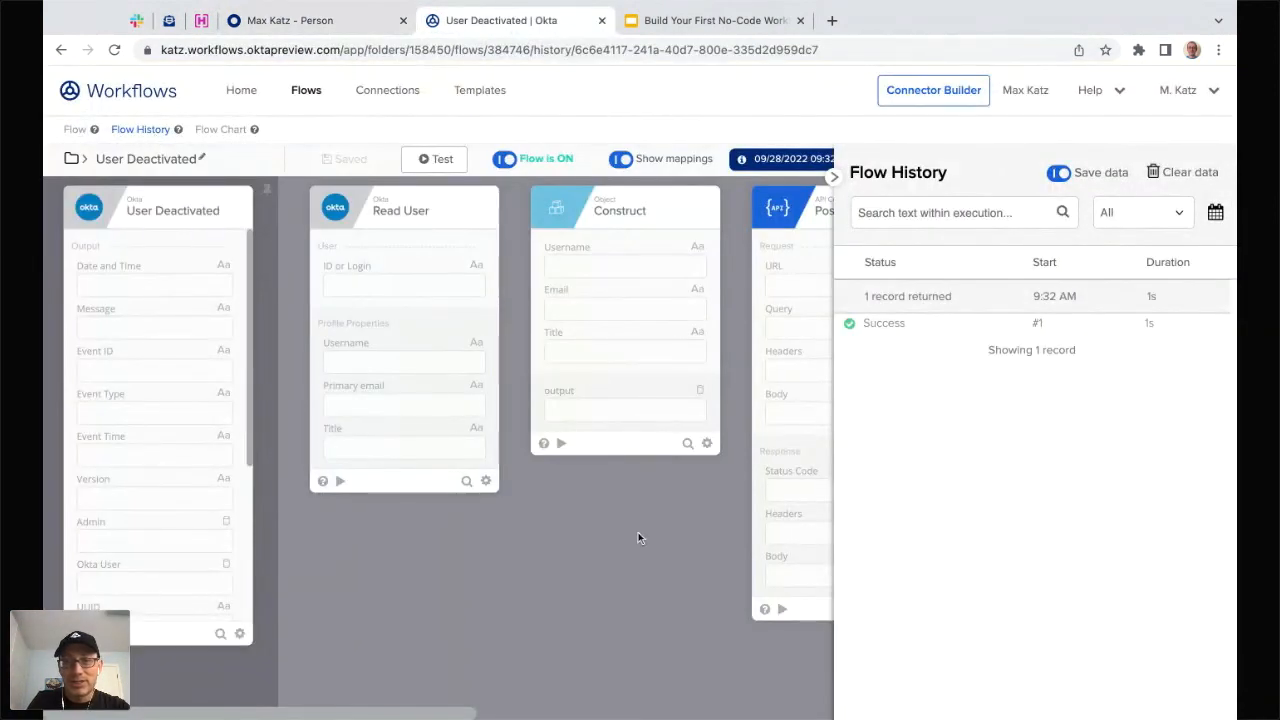
- Load the successful run into the cards, confirming the Post returned status 200
click(870, 325)
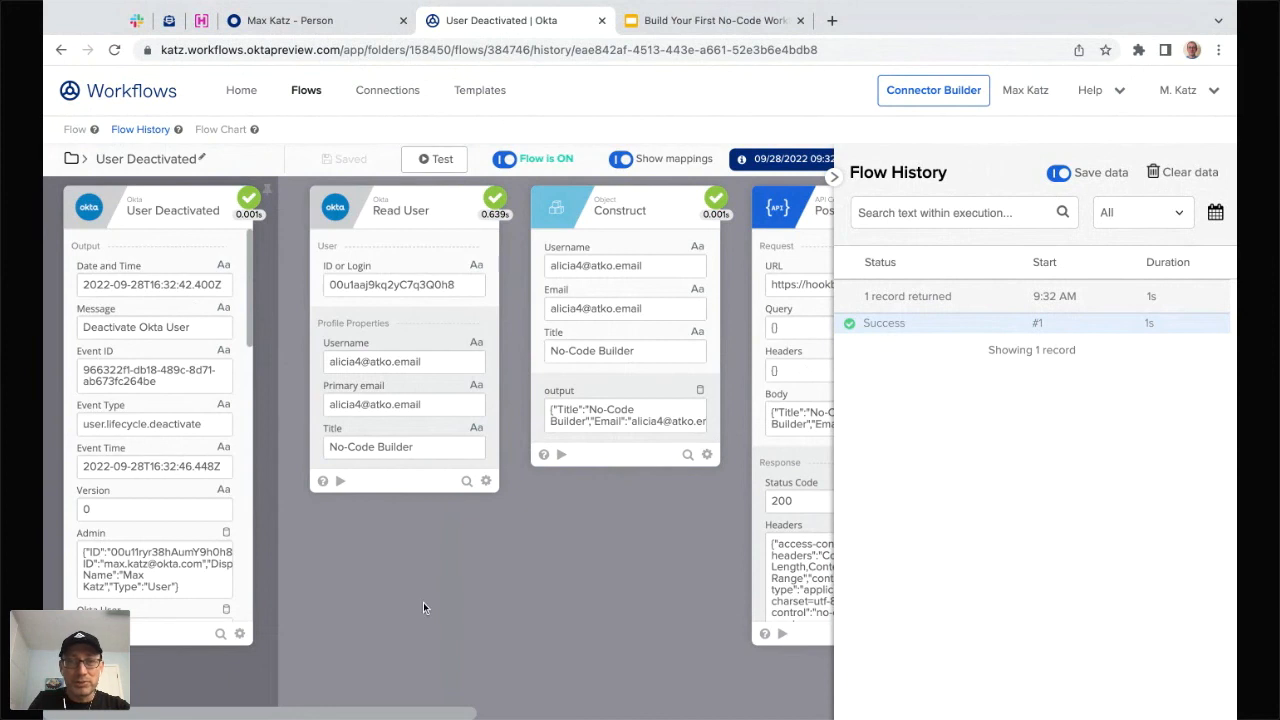
scroll(423, 602, right, 3)
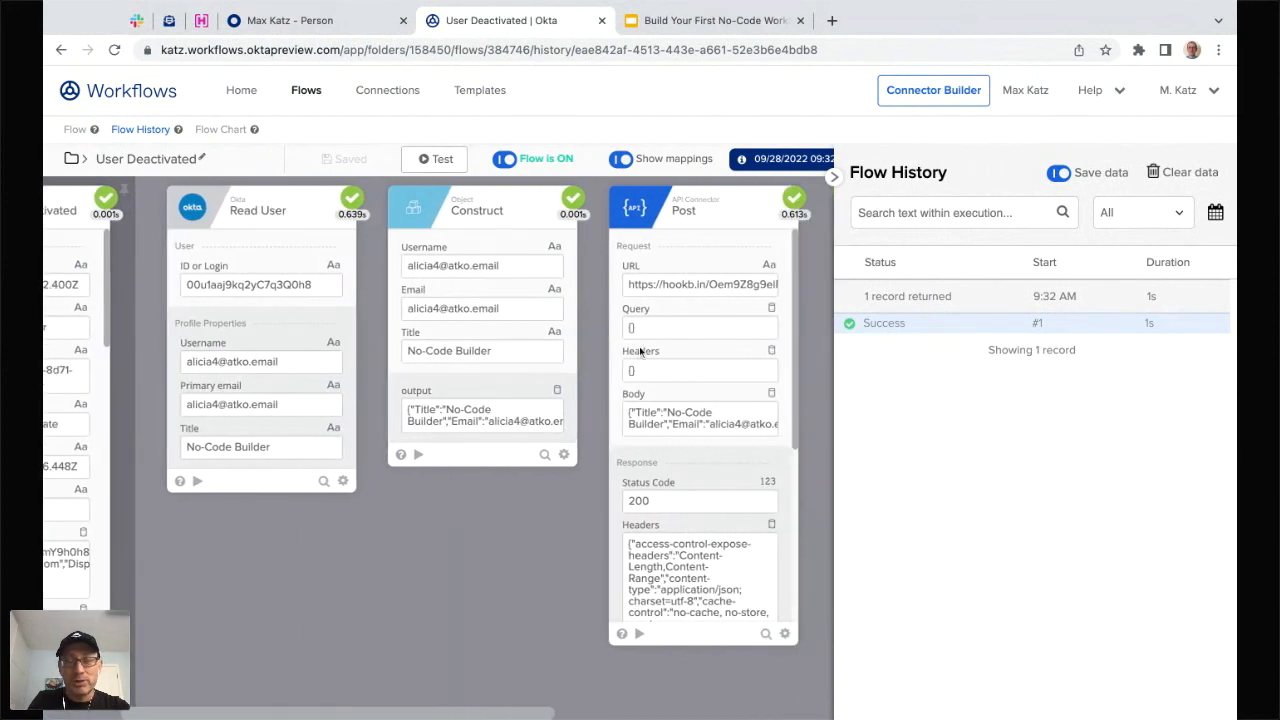
click(201, 20)
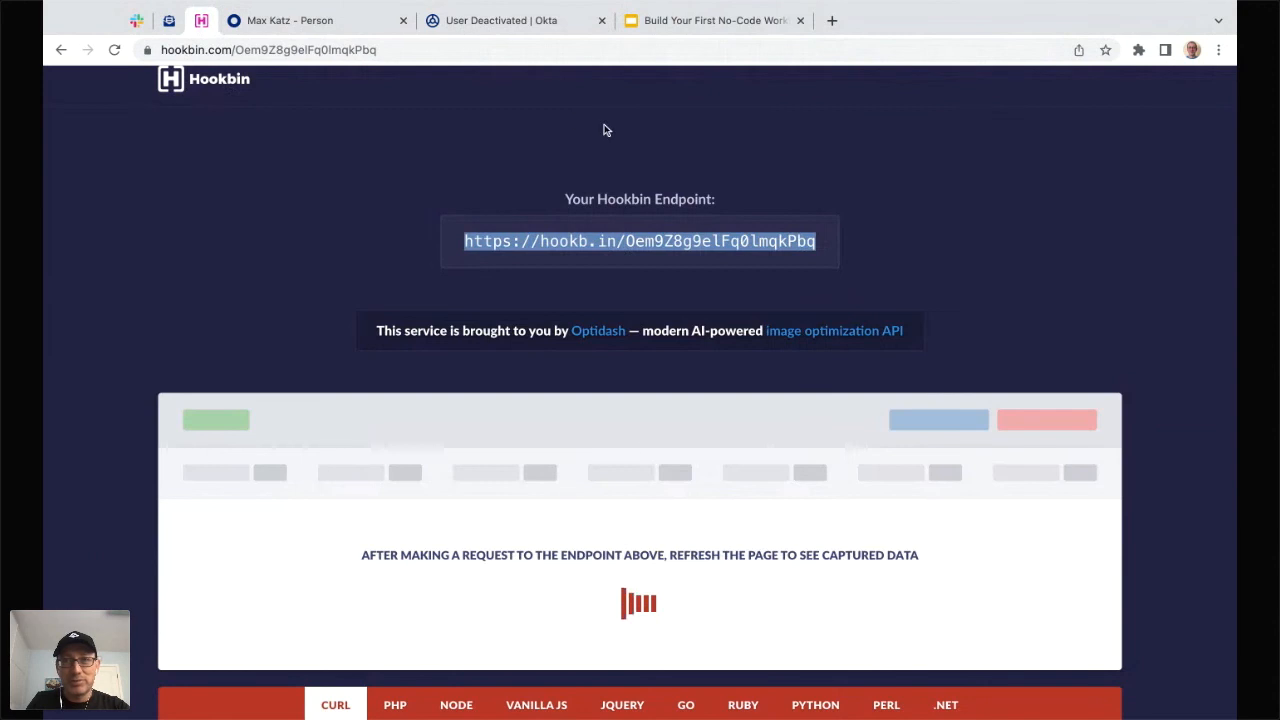
- Reload Hookbin and inspect the captured POST's JSON body with Title, Email and Username
click(114, 50)
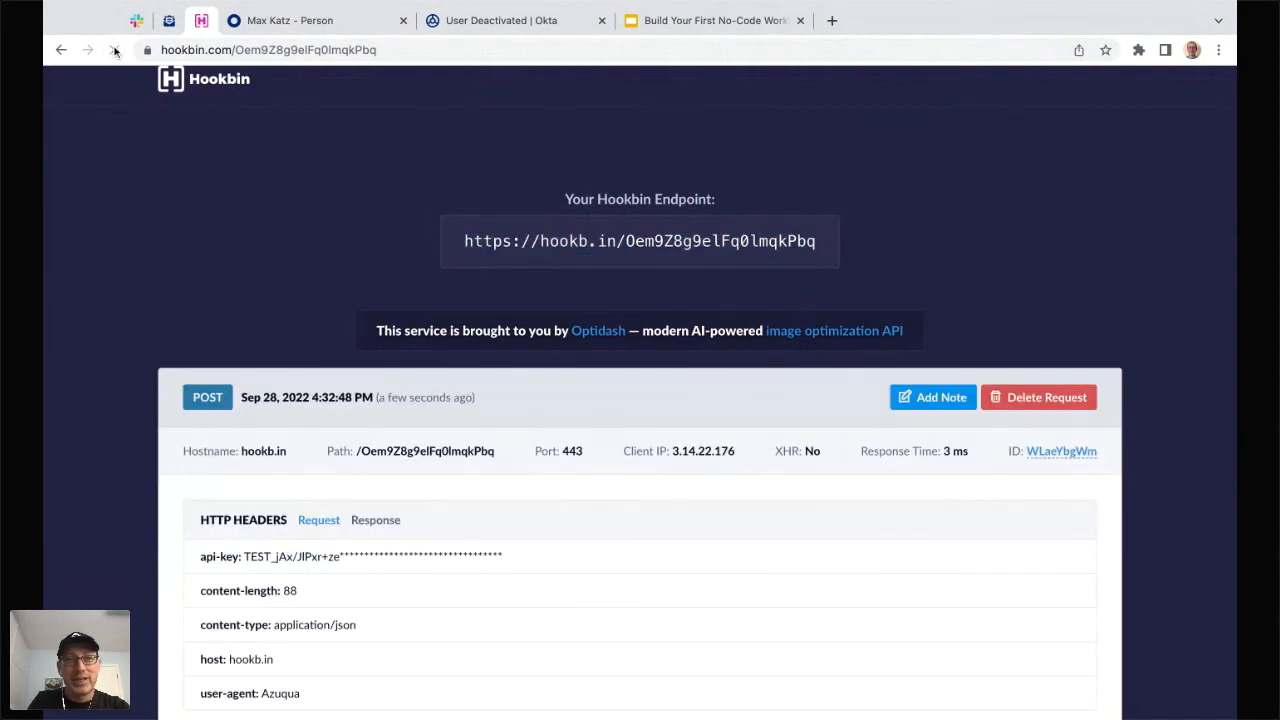
scroll(258, 234, down, 5)
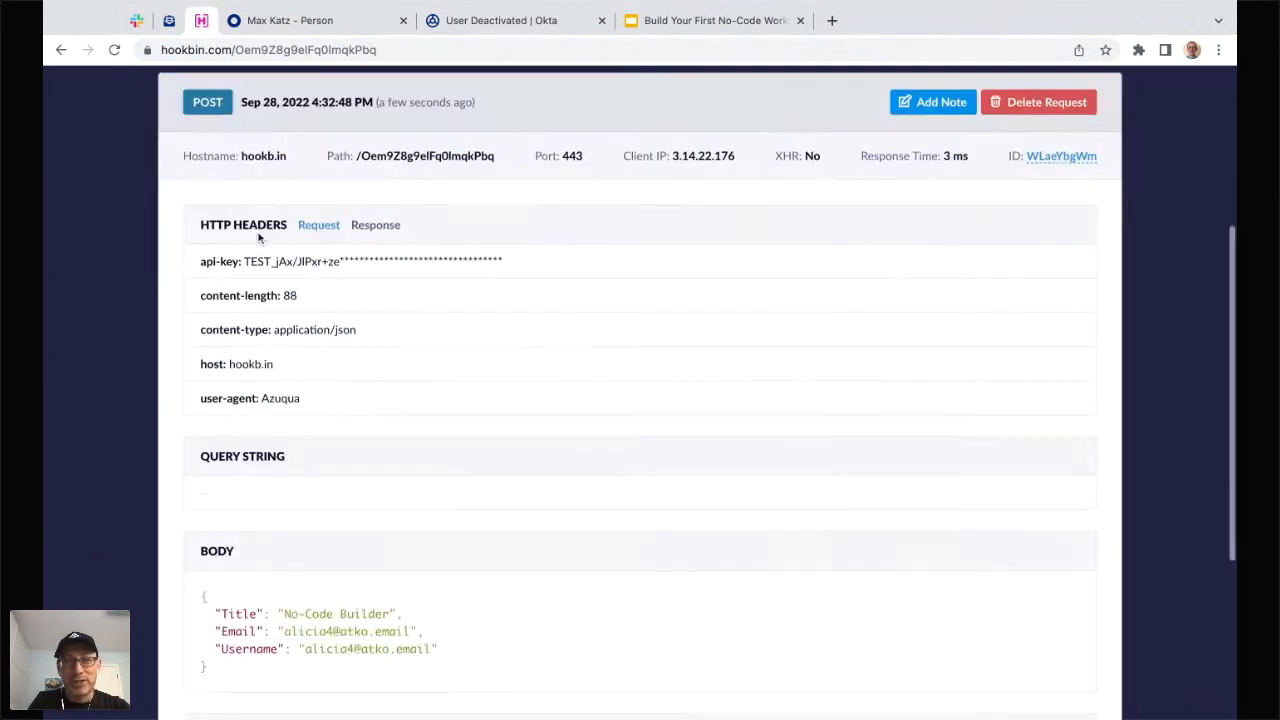
scroll(258, 234, down, 4)
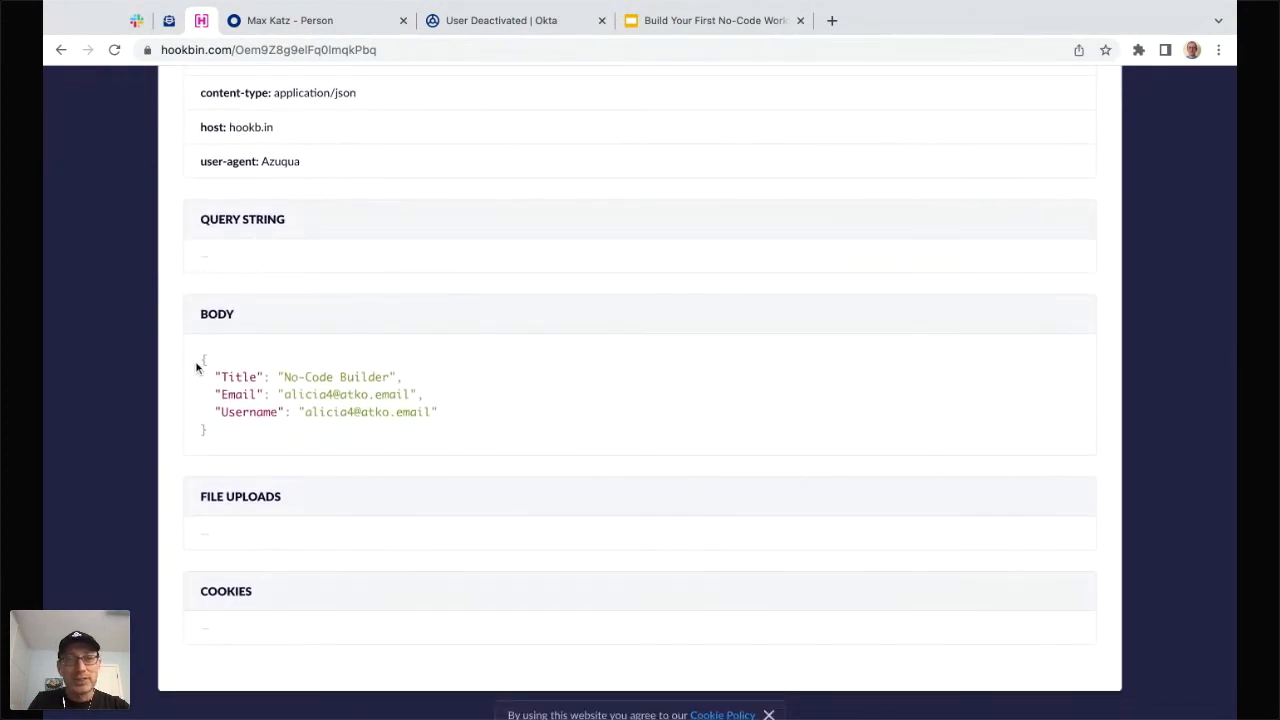
drag(196, 368, 231, 437)
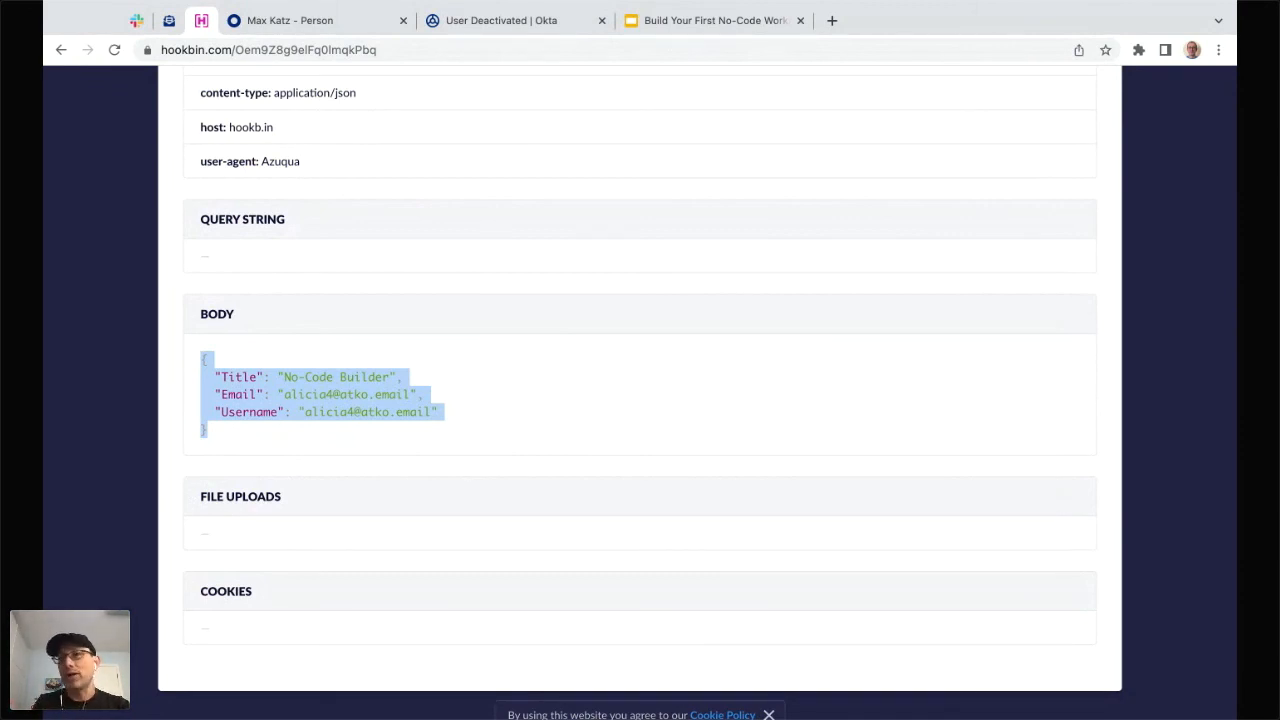
click(500, 21)
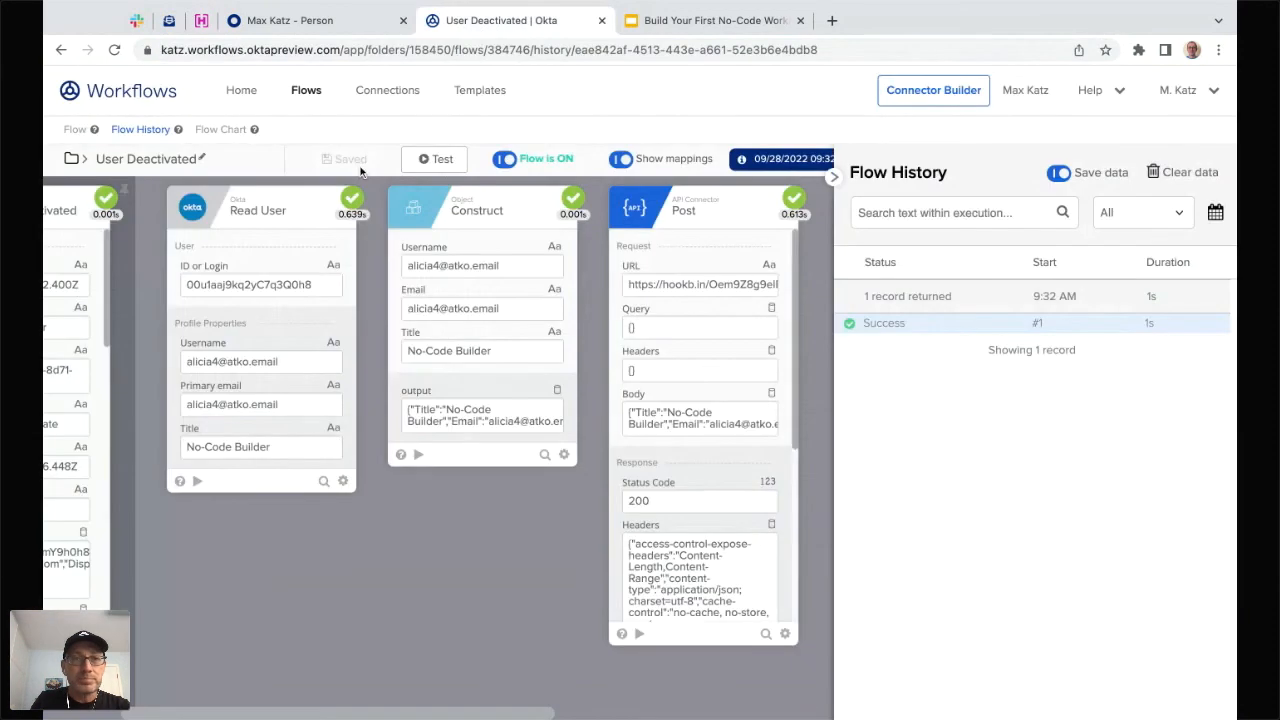
- Return to the flow editor, dismiss the app connector picker, and show the Flow 1/Flow 2 recap slide
click(77, 132)
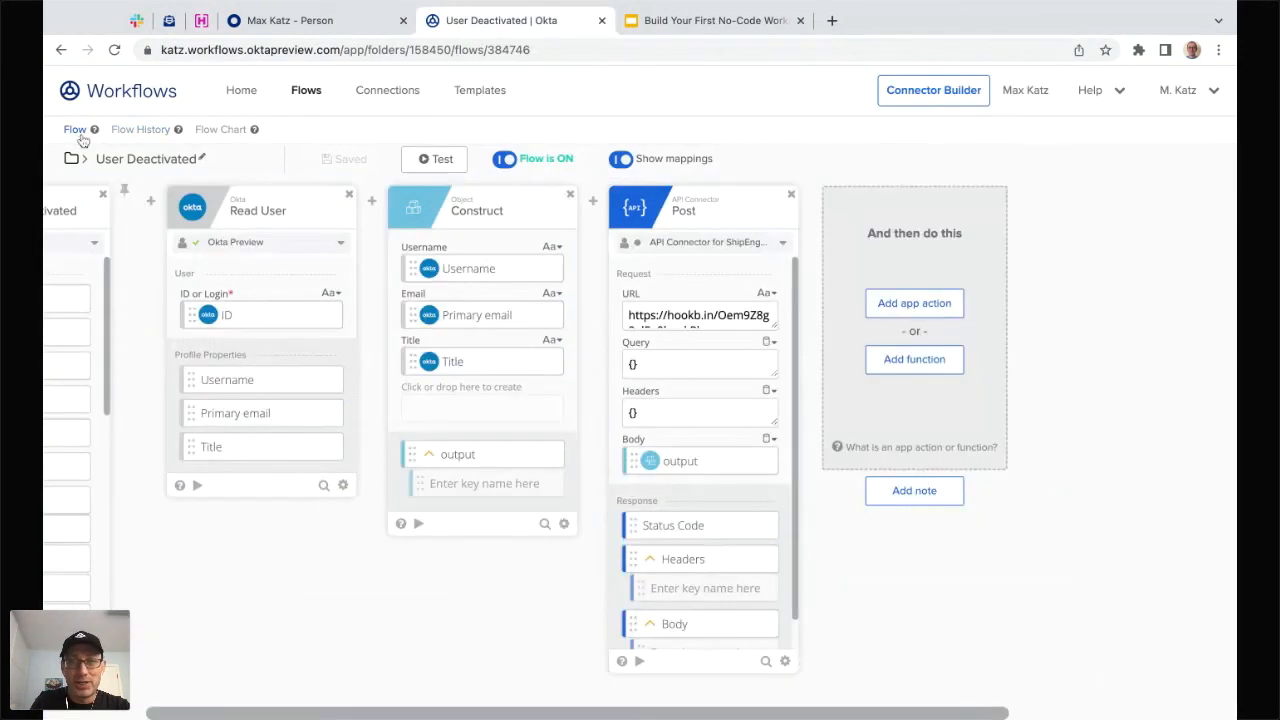
click(905, 306)
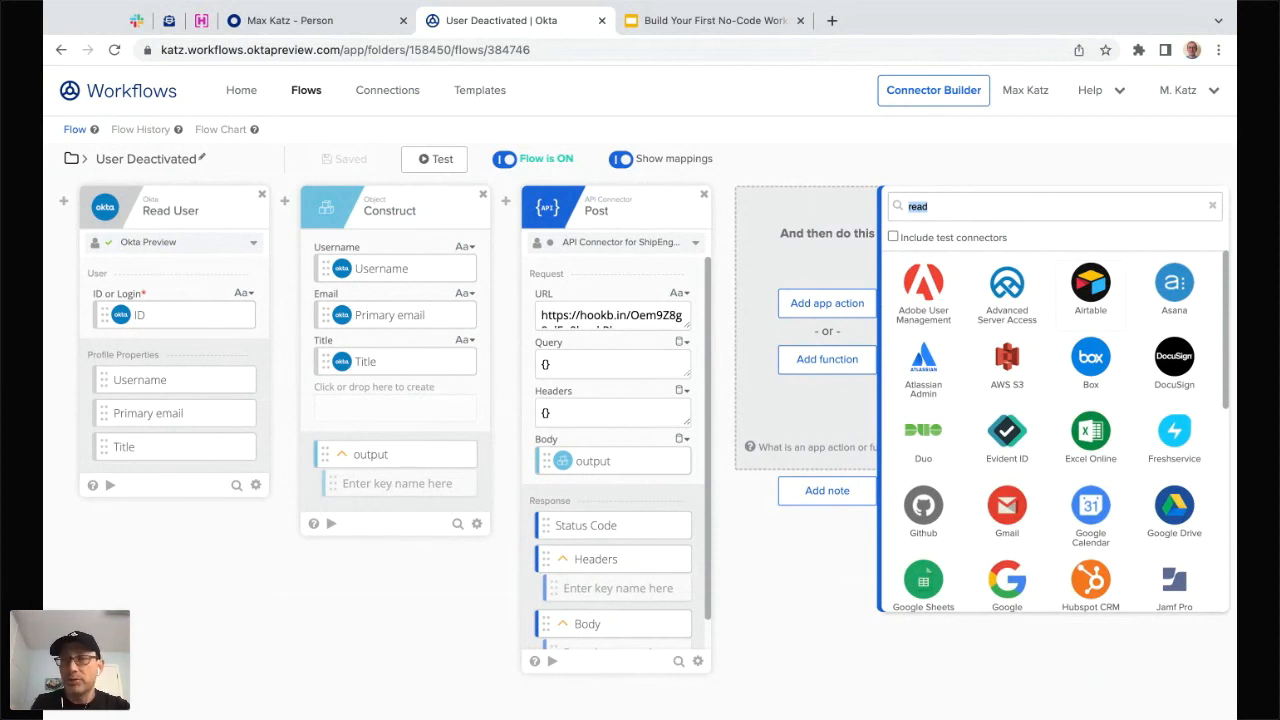
scroll(1058, 430, down, 5)
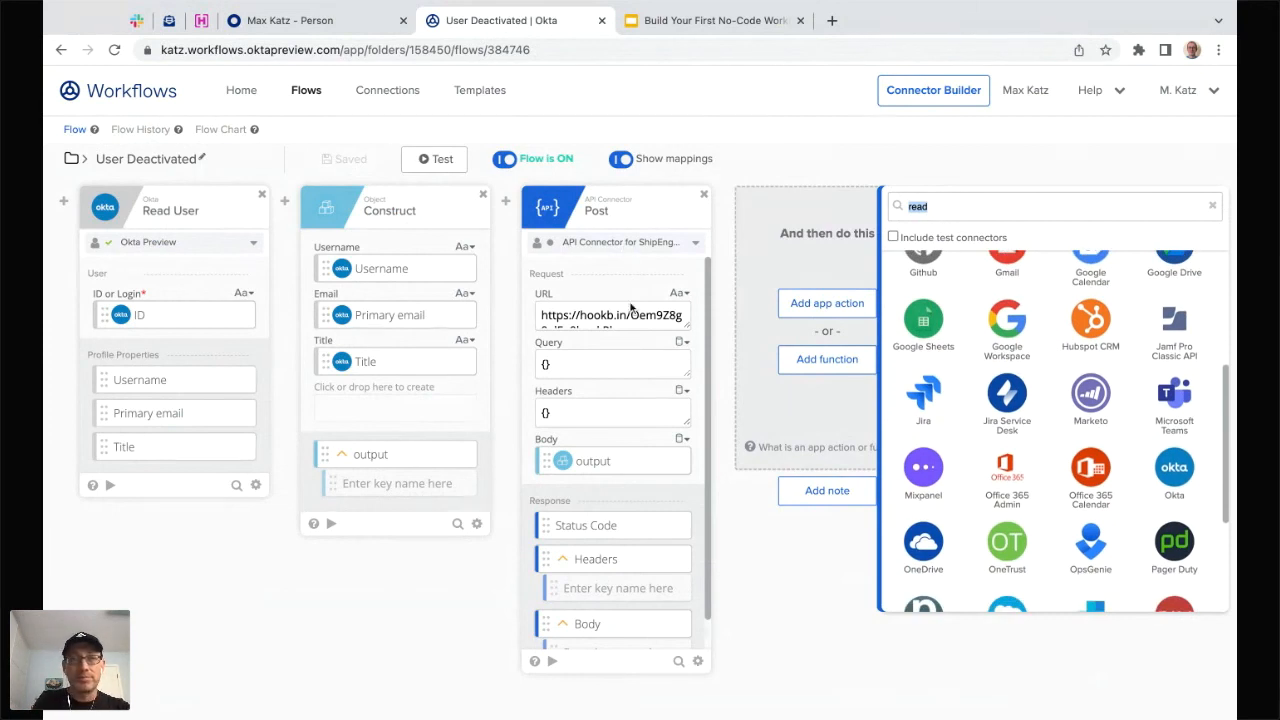
click(444, 558)
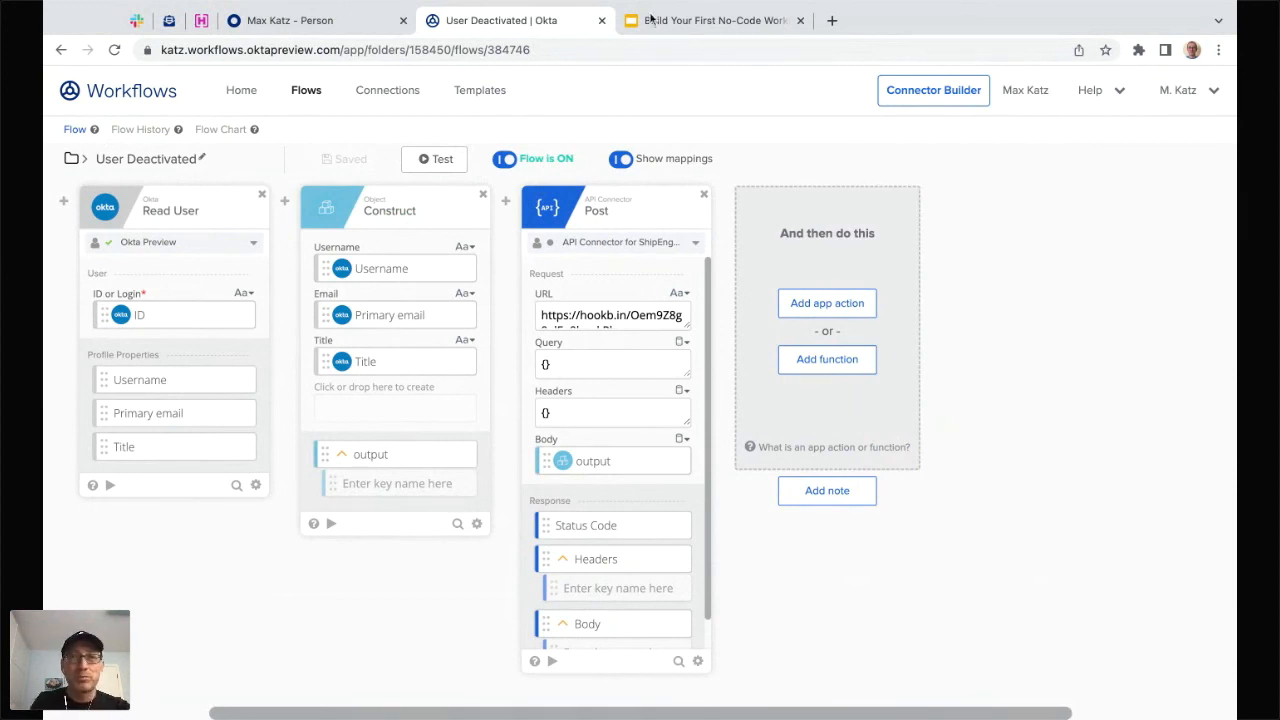
click(690, 22)
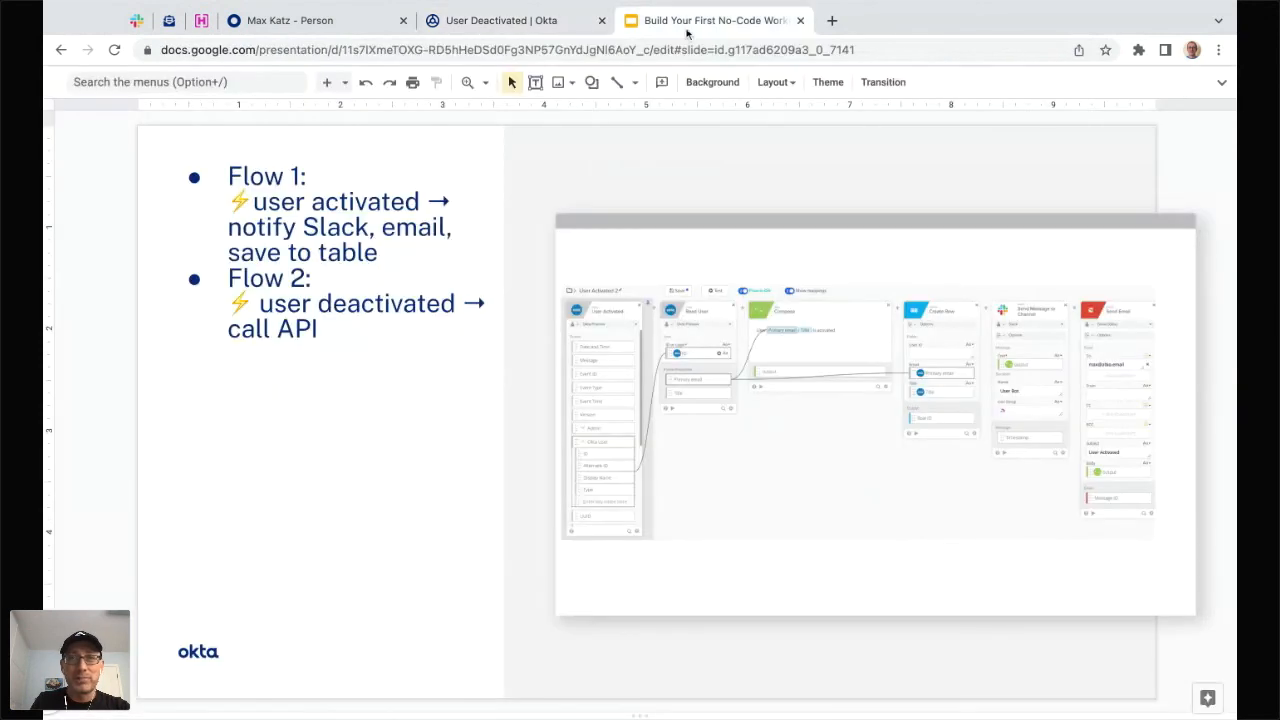